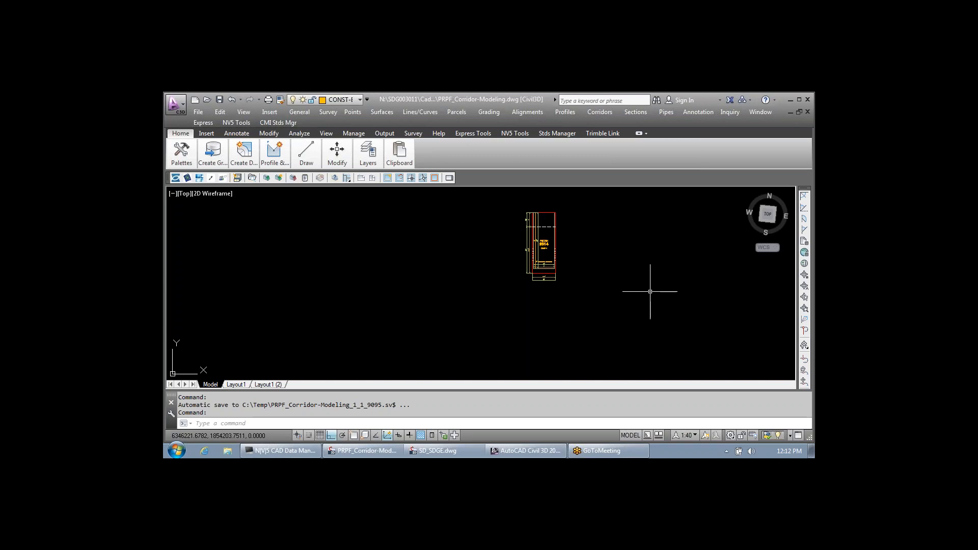
pyautogui.write('DIMLIN')
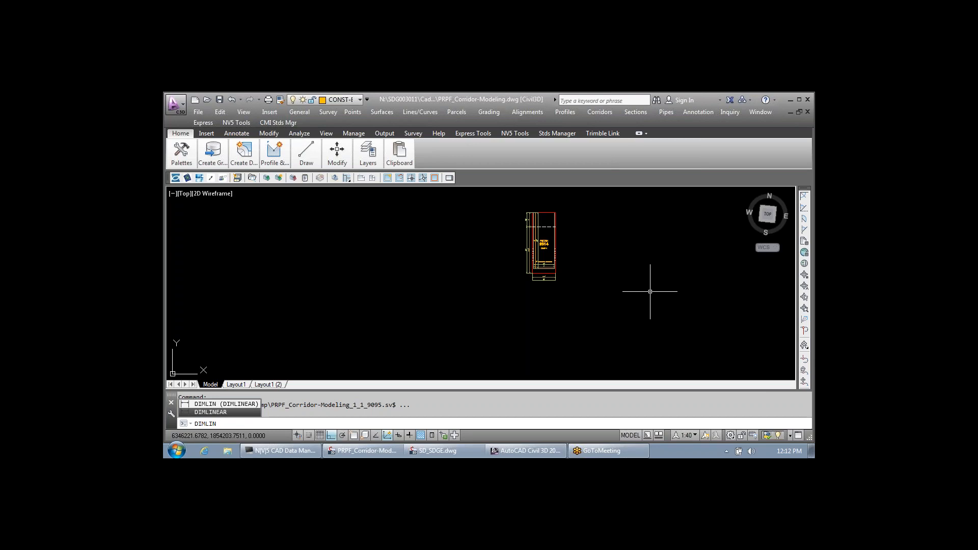
pyautogui.press('Escape')
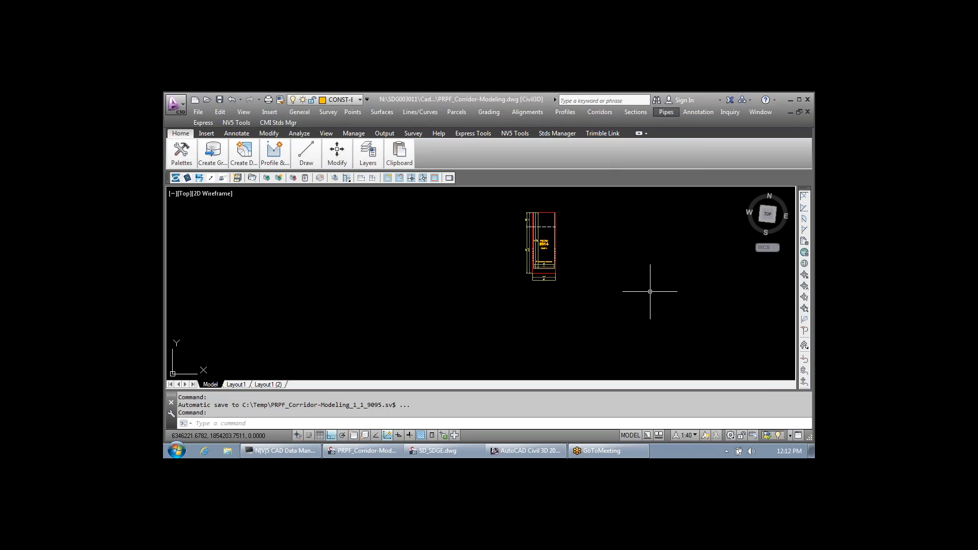
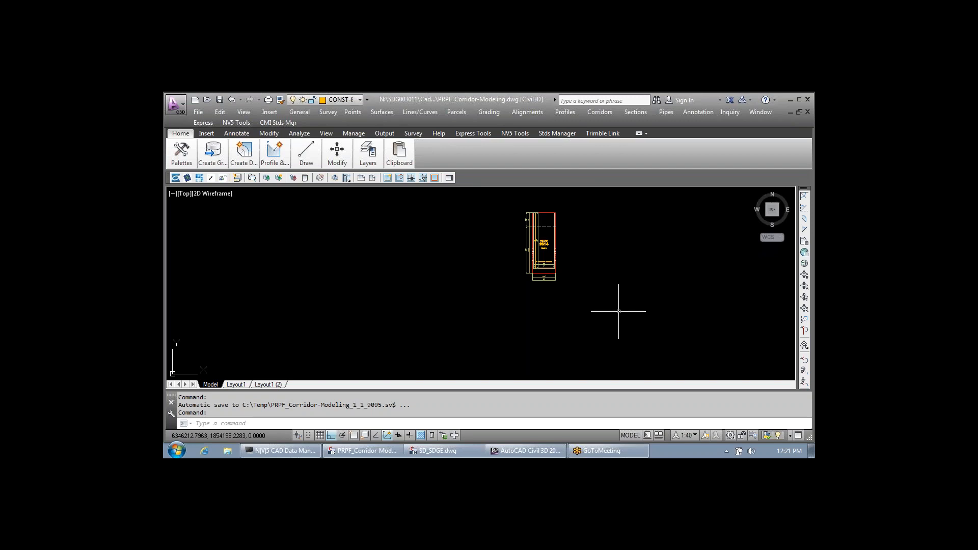
# Step: Review the plot style tables available in the model's plot settings, leaving the settings as they are
pyautogui.moveTo(620, 313)
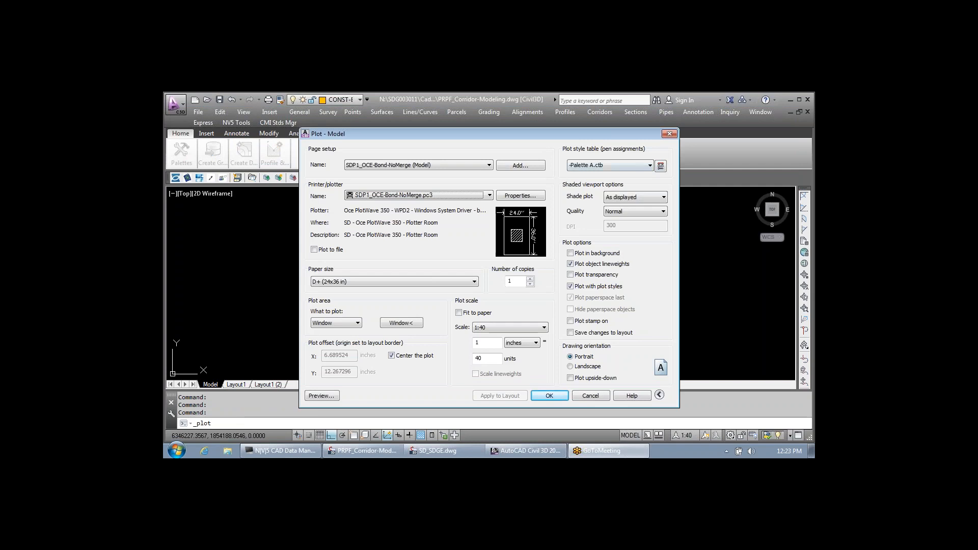
pyautogui.click(649, 166)
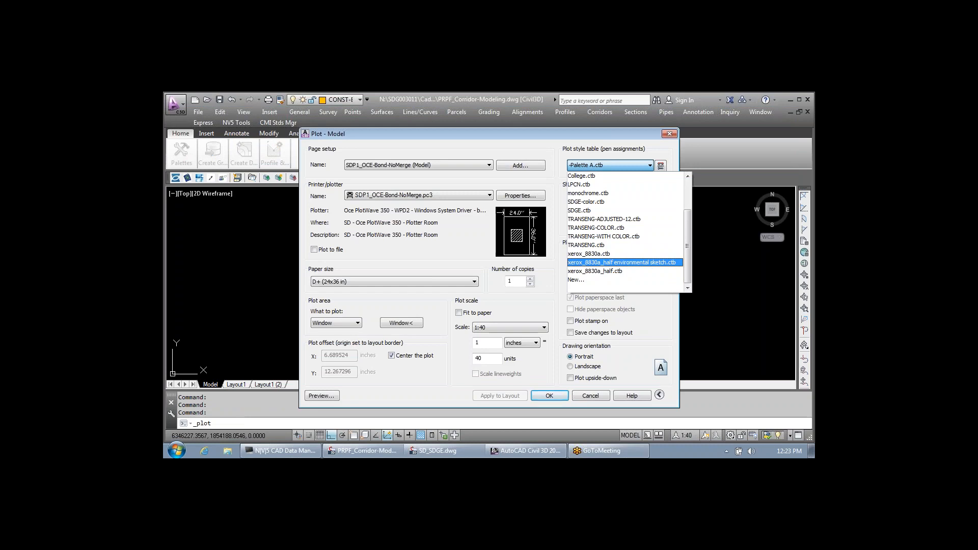
pyautogui.press('Escape')
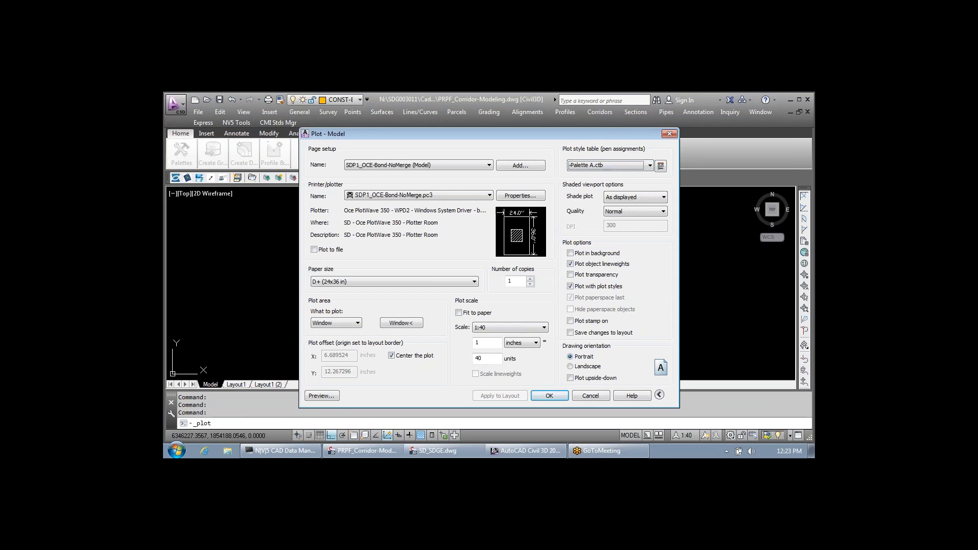
pyautogui.press('Escape')
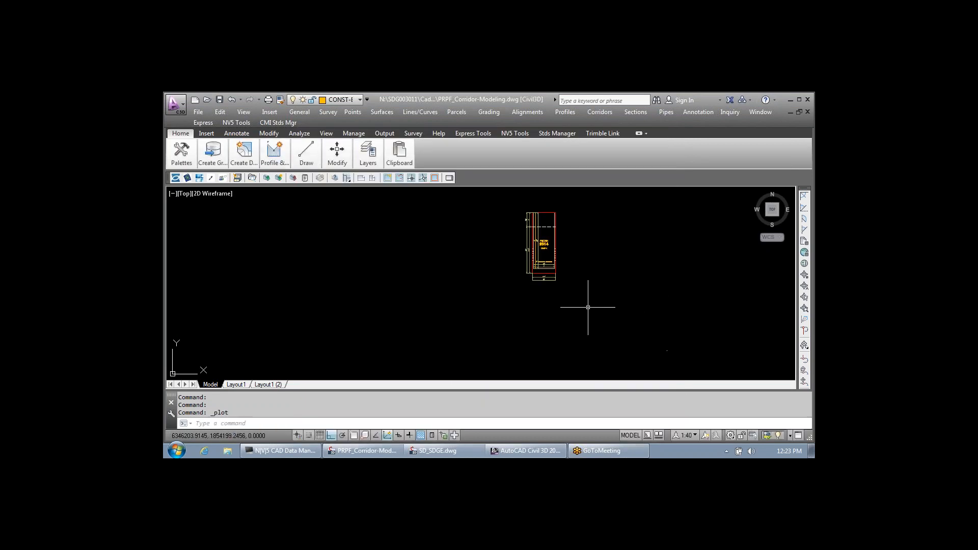
pyautogui.press('Escape')
pyautogui.press('Escape')
# Step: Start loading an application with APPLOAD and browse to the _SAN DIEGO folder inside Lisp2013
pyautogui.write('ap')
pyautogui.press('Return')
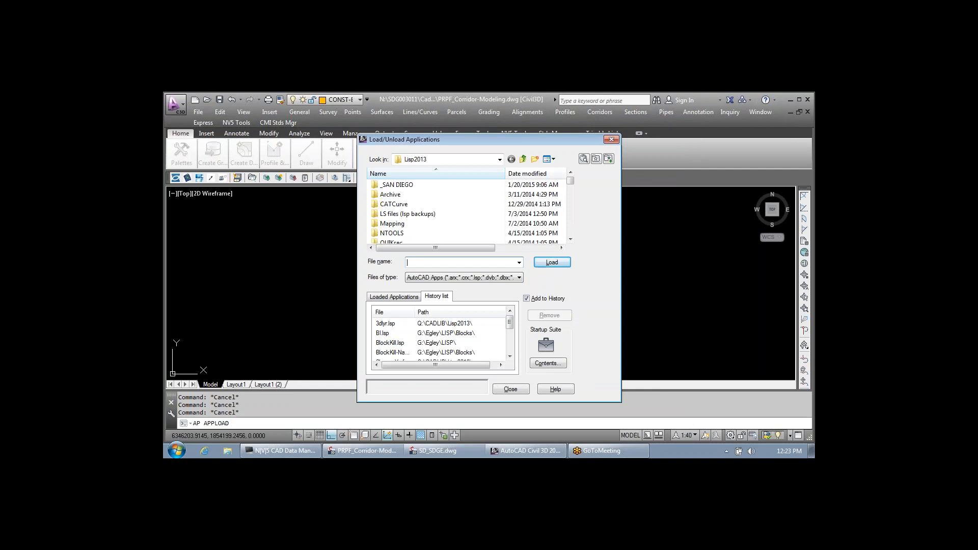
pyautogui.click(403, 204)
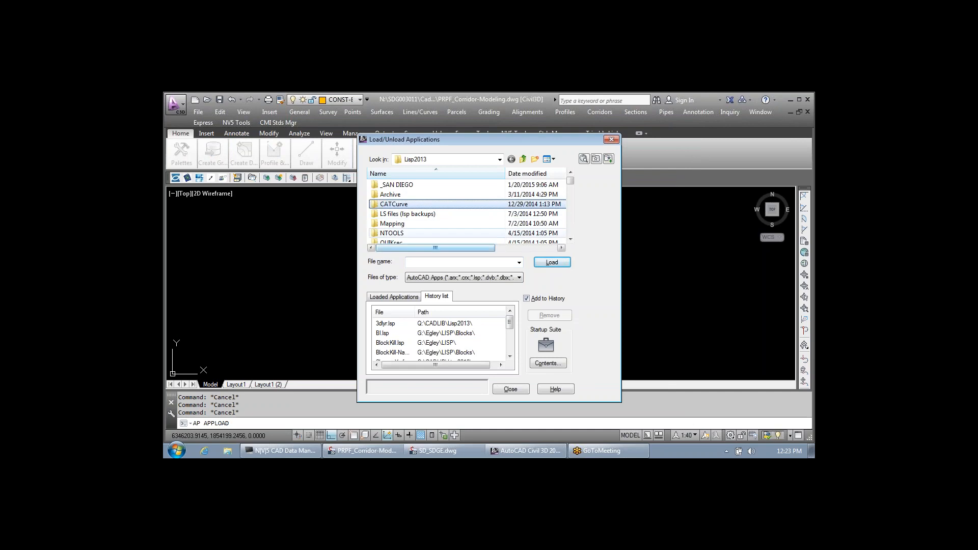
pyautogui.click(402, 184)
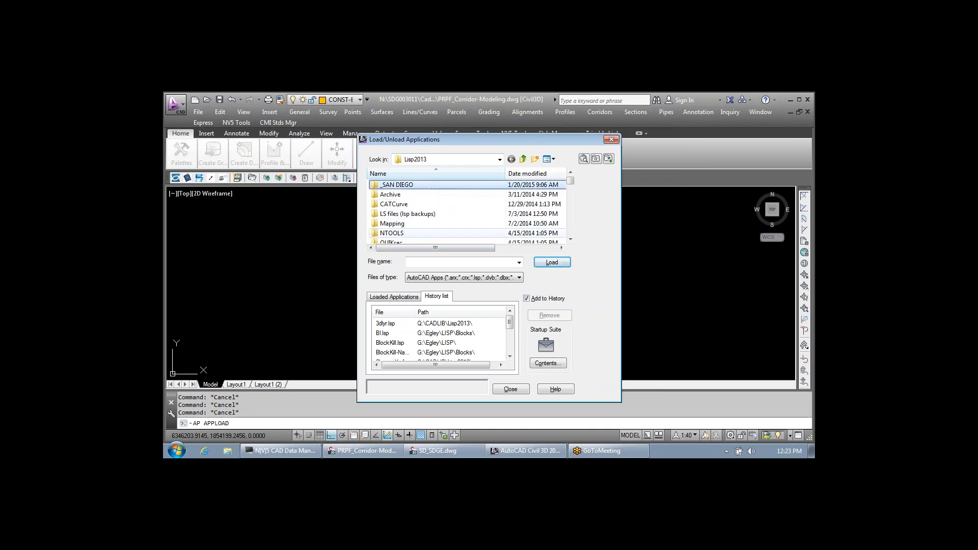
pyautogui.click(500, 160)
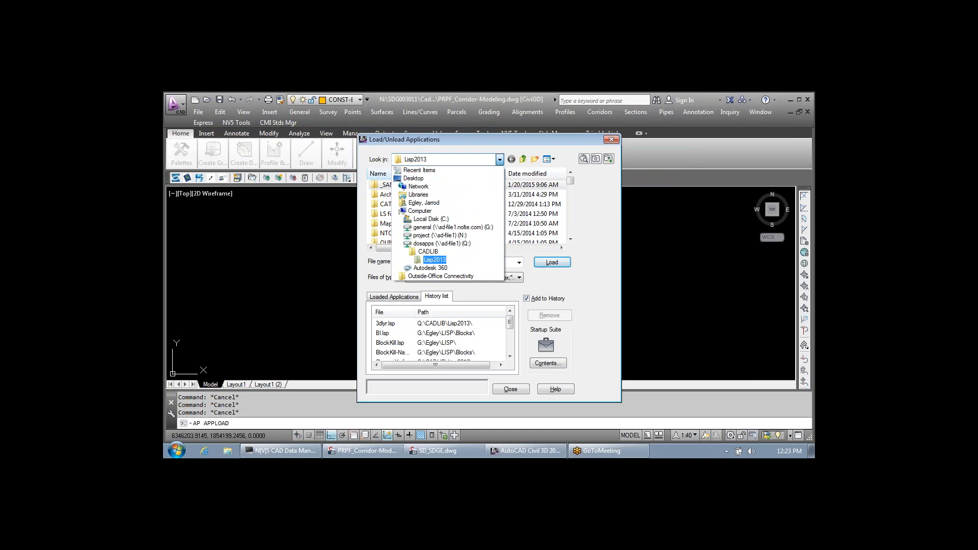
pyautogui.click(500, 159)
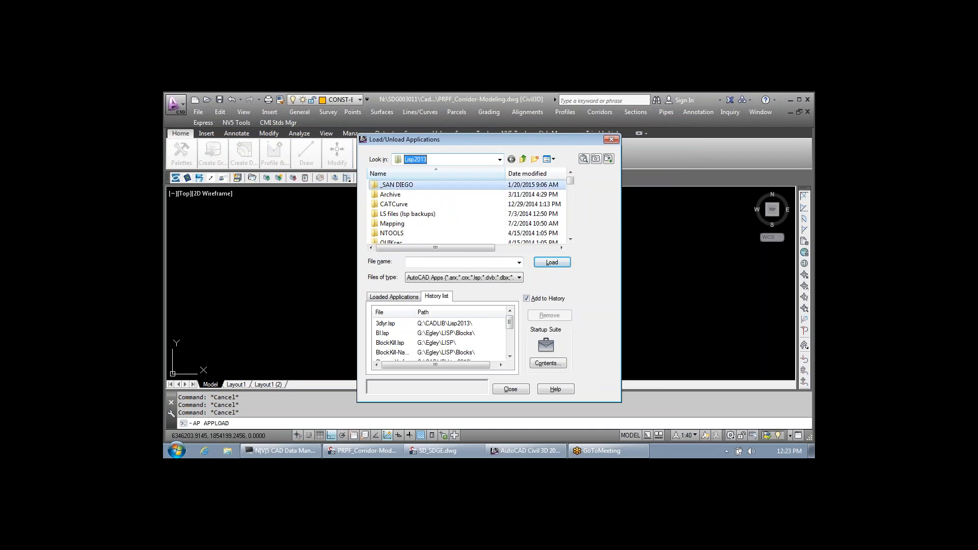
pyautogui.click(407, 185)
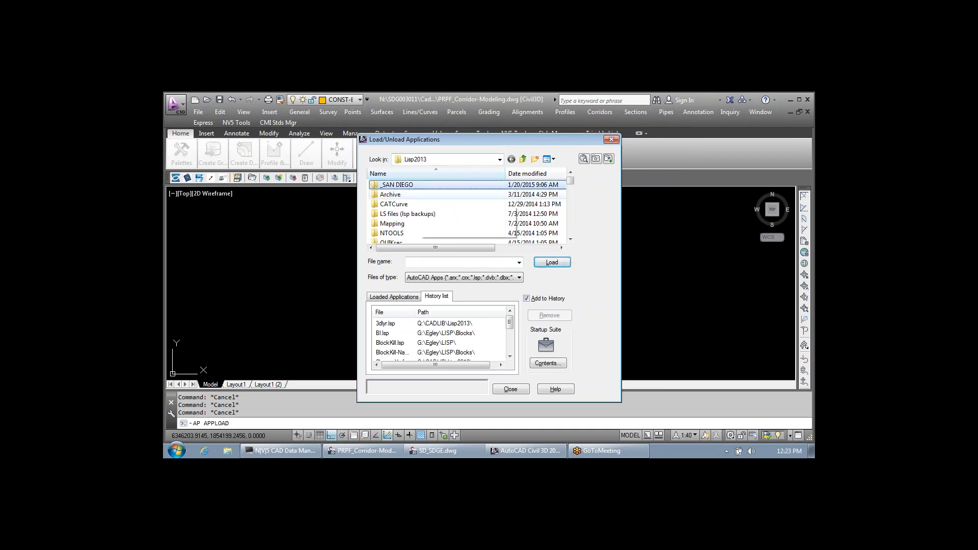
pyautogui.doubleClick(414, 185)
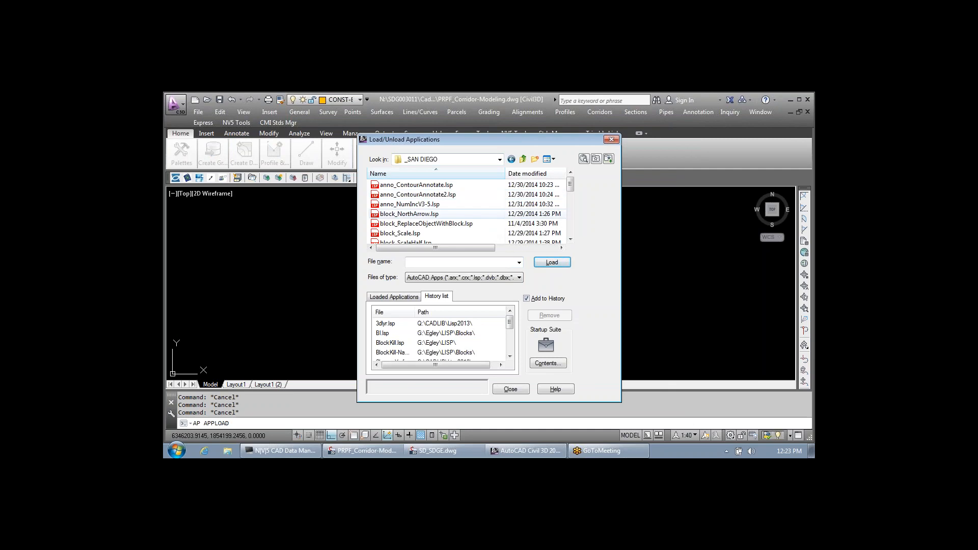
# Step: Load the PageSetup-CURRENT.lsp routine from the _SAN DIEGO folder and finish loading applications
pyautogui.click(416, 185)
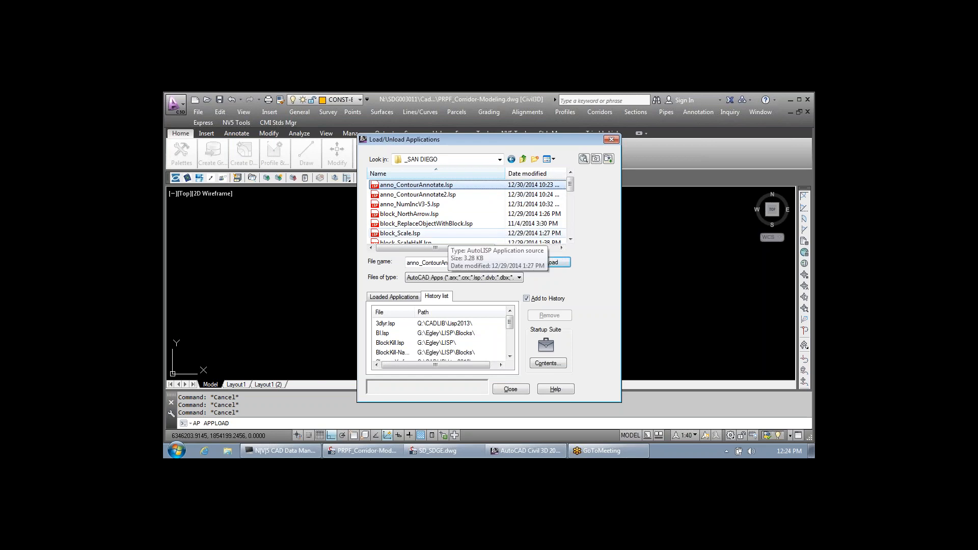
pyautogui.click(434, 204)
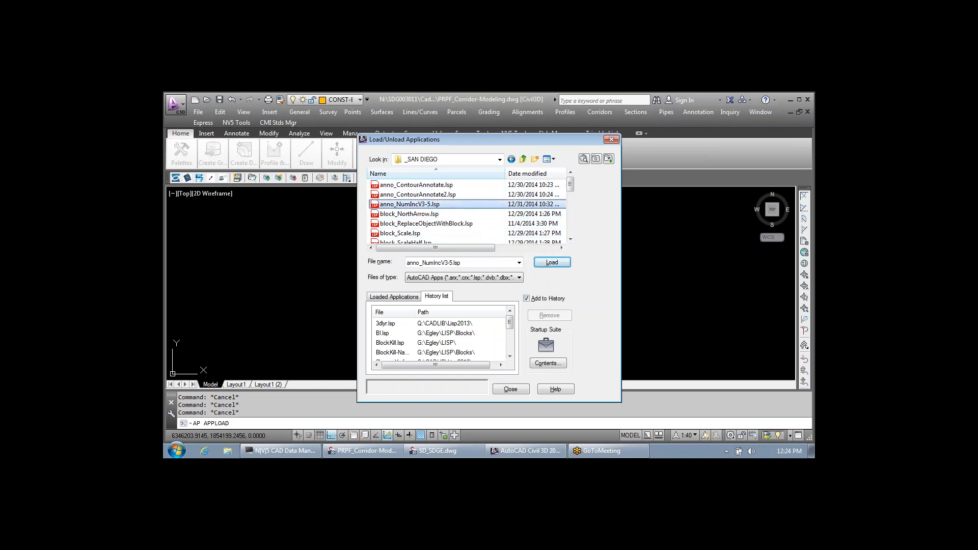
pyautogui.scroll(-1, 433, 205)
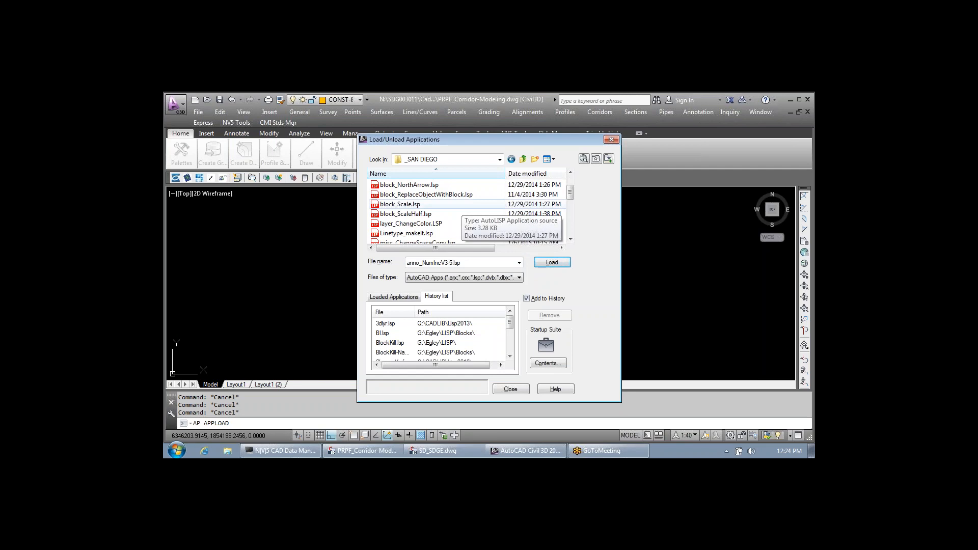
pyautogui.click(438, 233)
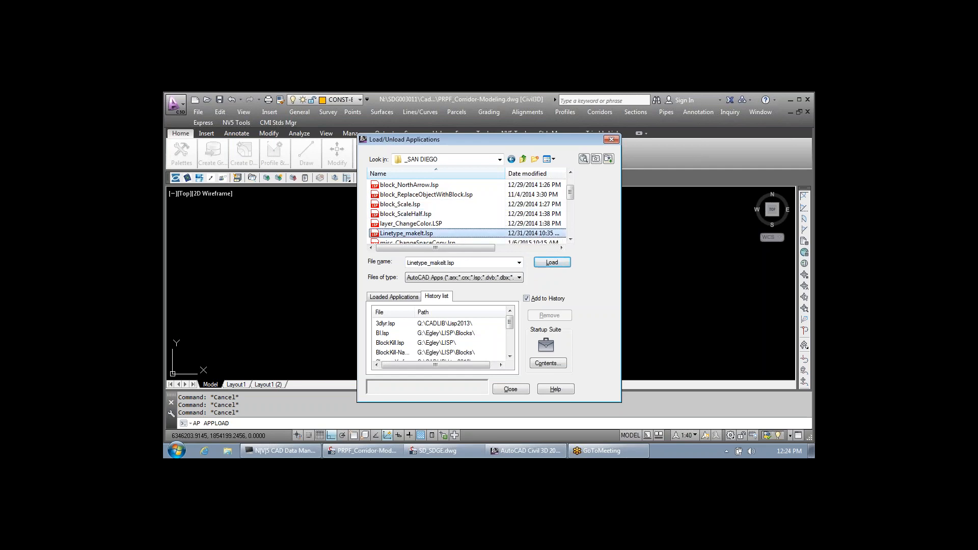
pyautogui.scroll(-1, 466, 212)
pyautogui.scroll(-1, 466, 211)
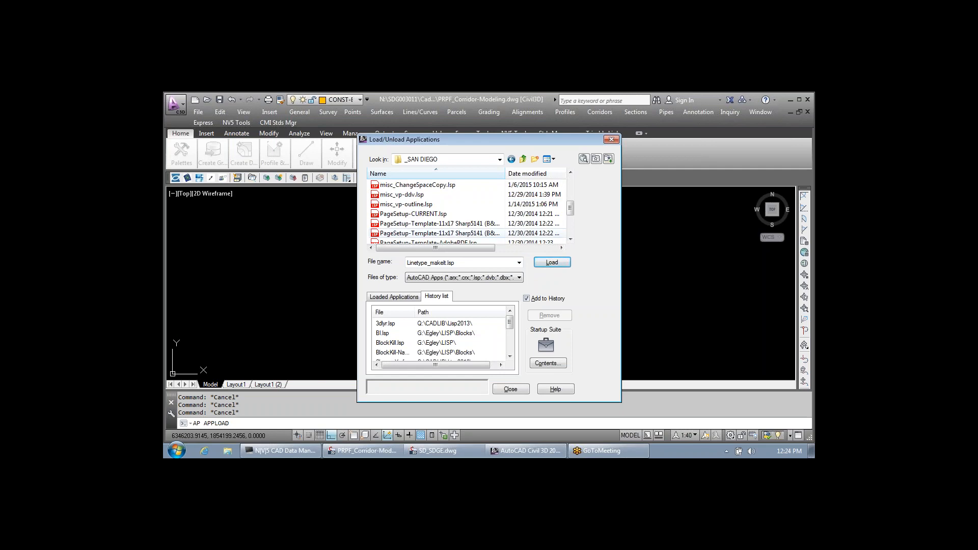
pyautogui.click(412, 214)
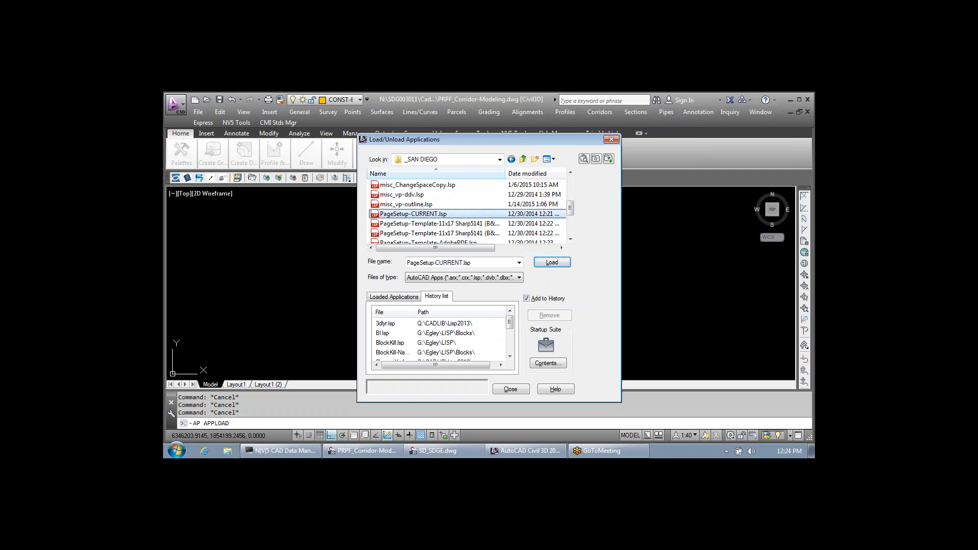
pyautogui.press('Return')
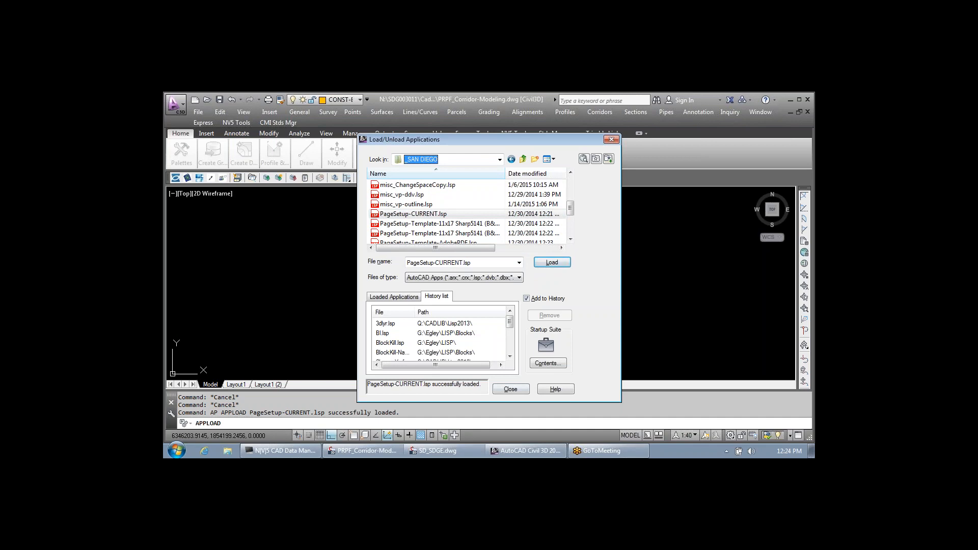
pyautogui.click(512, 389)
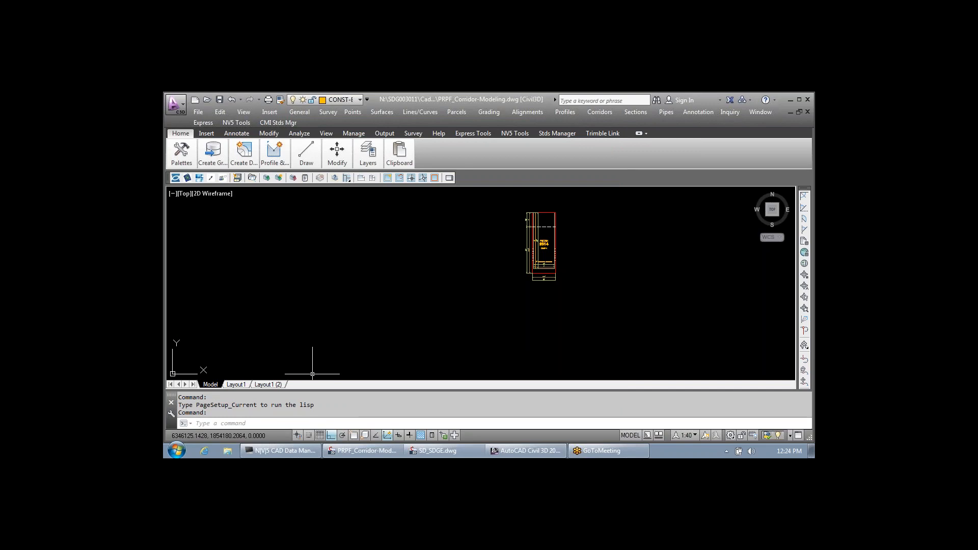
# Step: Compare the plot settings of Layout1 and Layout1 (2), including plotter, paper size and page setup
pyautogui.moveTo(196, 406); pyautogui.dragTo(261, 405)
pyautogui.click(236, 385)
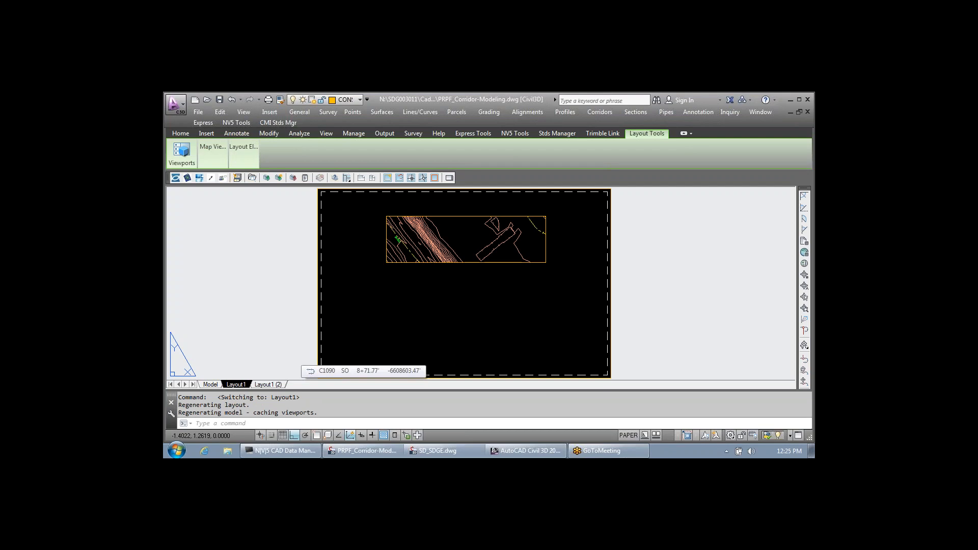
pyautogui.hotkey('ctrl', 'p')
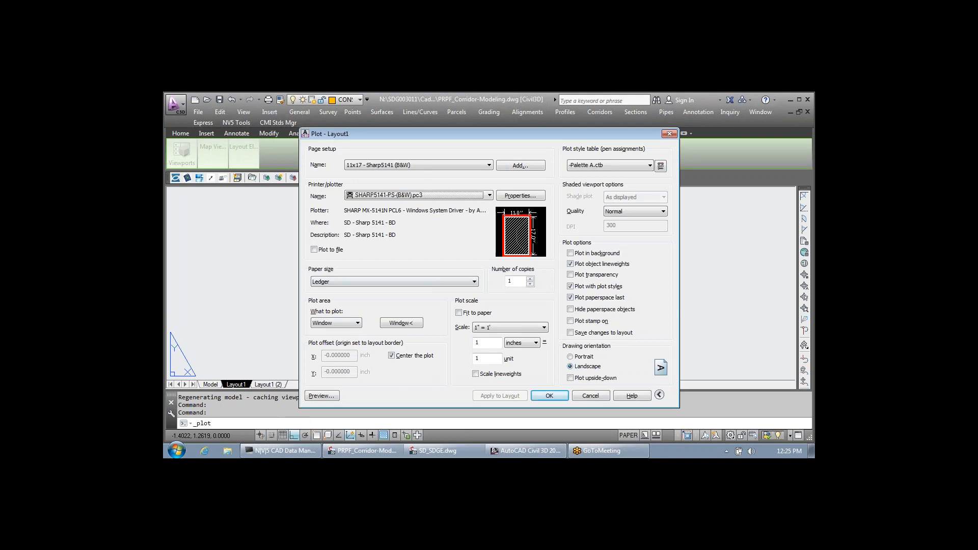
pyautogui.press('Return')
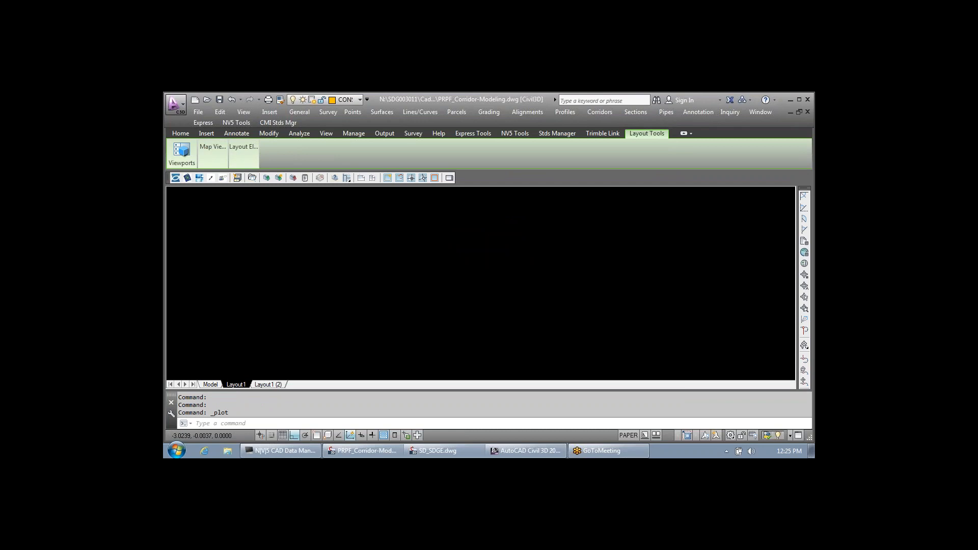
pyautogui.click(267, 384)
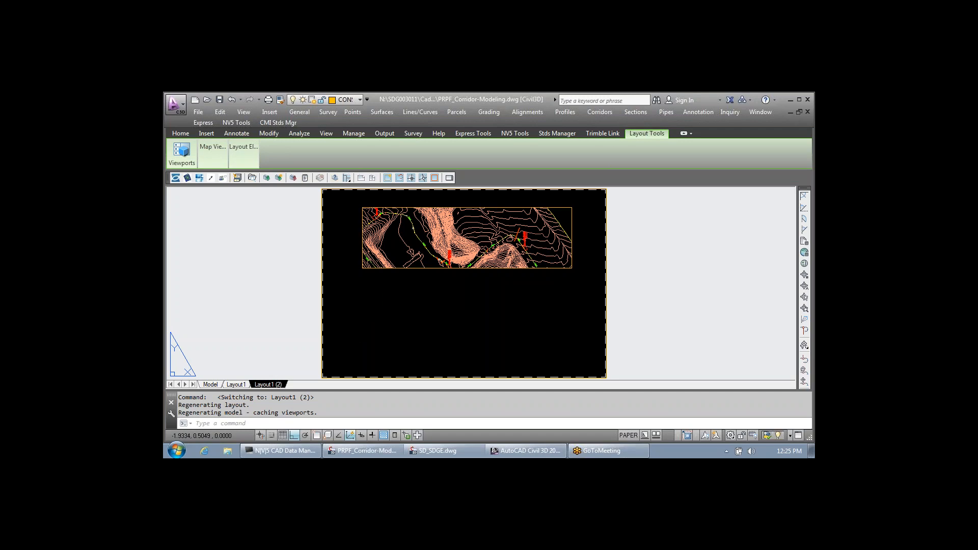
pyautogui.hotkey('ctrl', 'p')
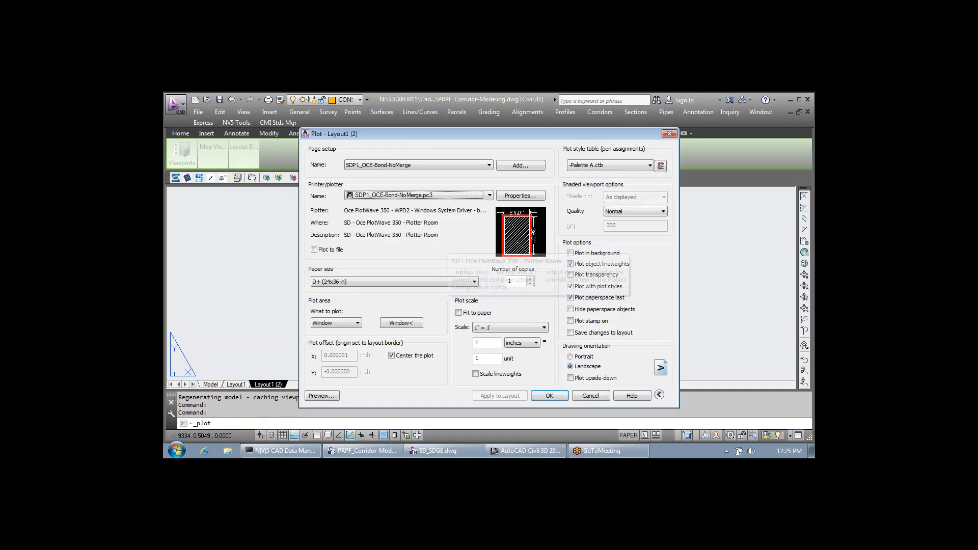
pyautogui.press('Escape')
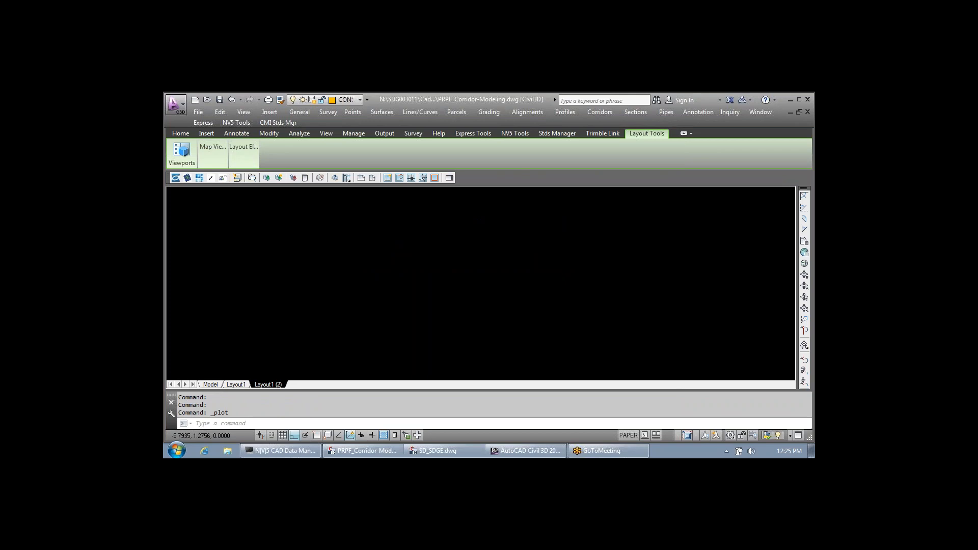
# Step: Run the PAGESETUP_CURRENT routine from Layout1 and check the page of Layout1 (2)
pyautogui.click(236, 384)
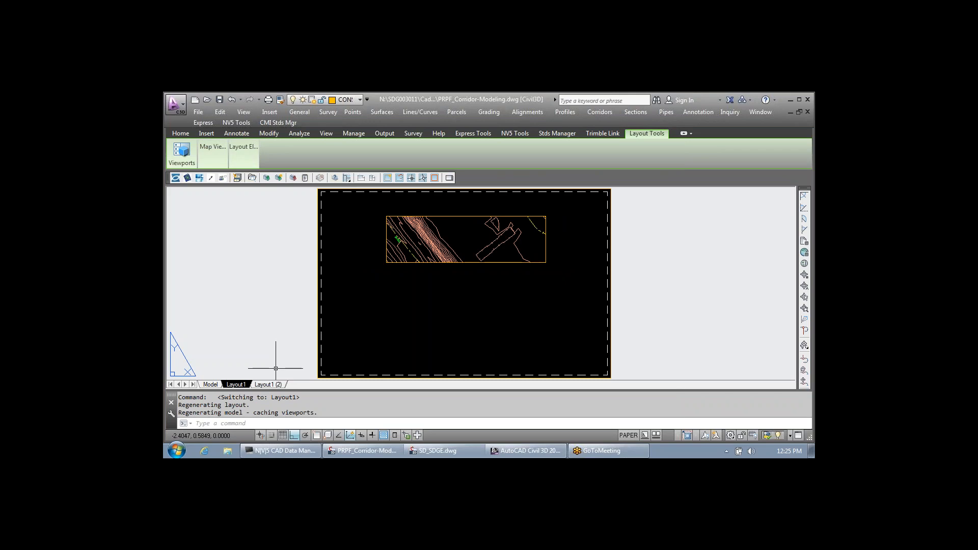
pyautogui.moveTo(363, 451)
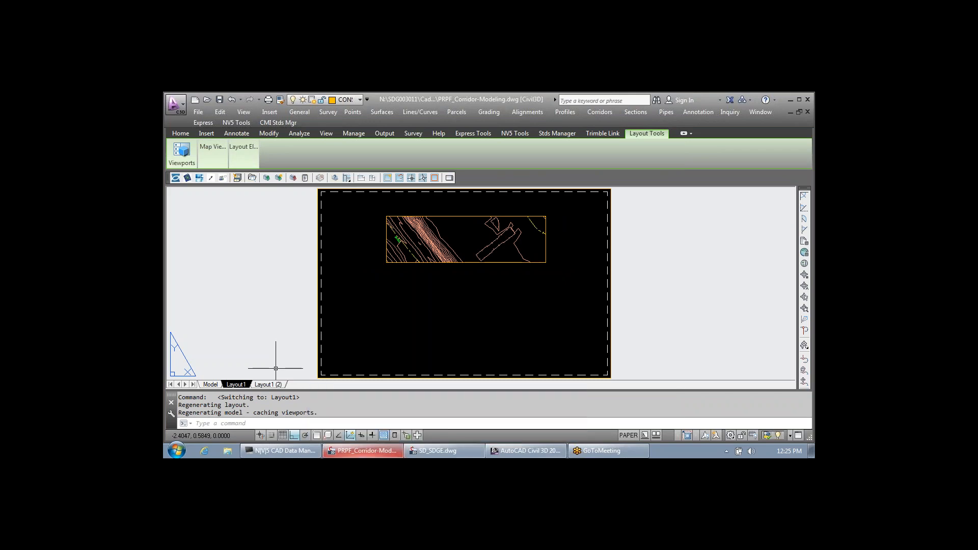
pyautogui.write('PAGE')
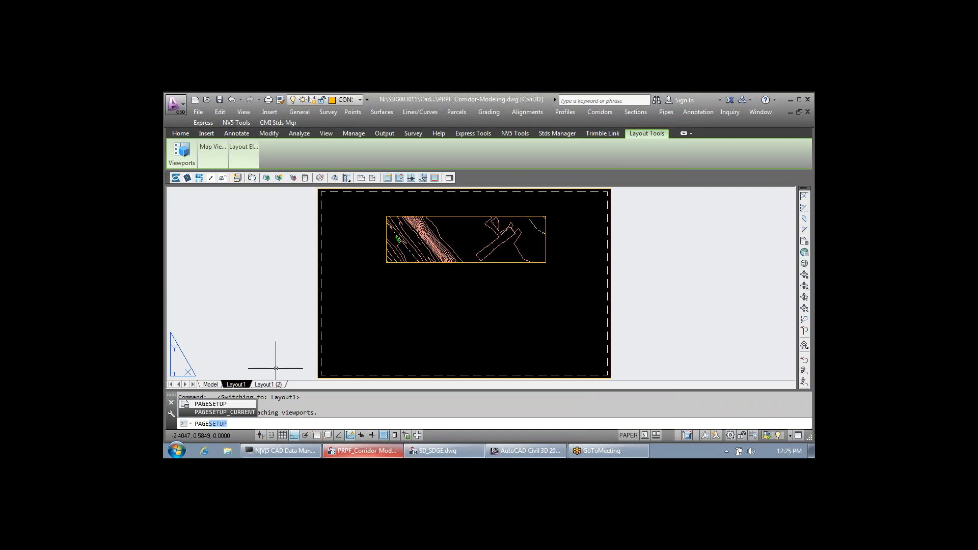
pyautogui.press('Down')
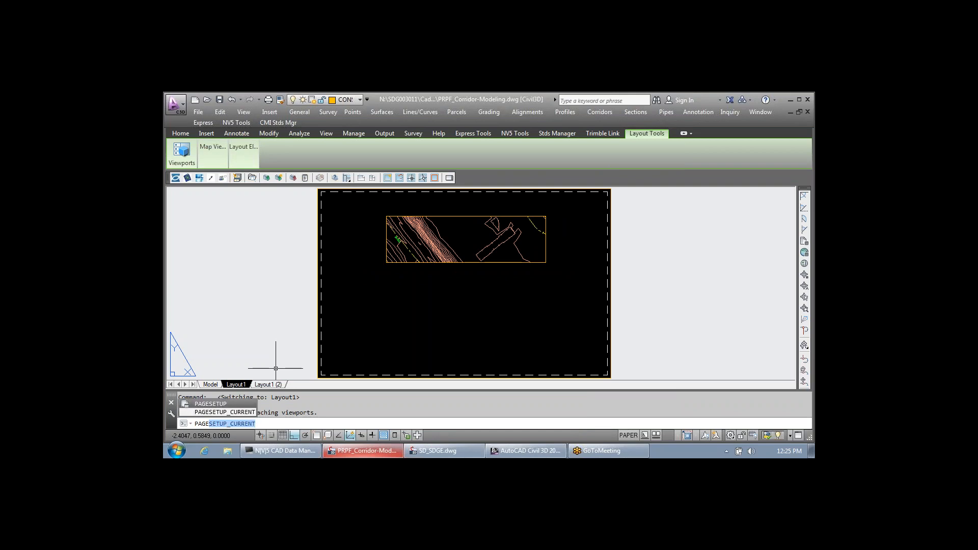
pyautogui.press('Return')
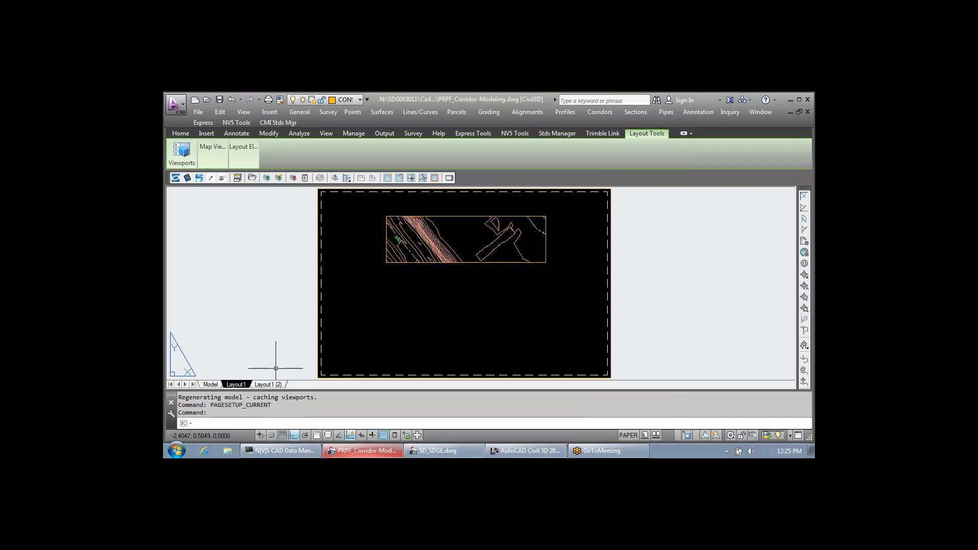
pyautogui.click(386, 452)
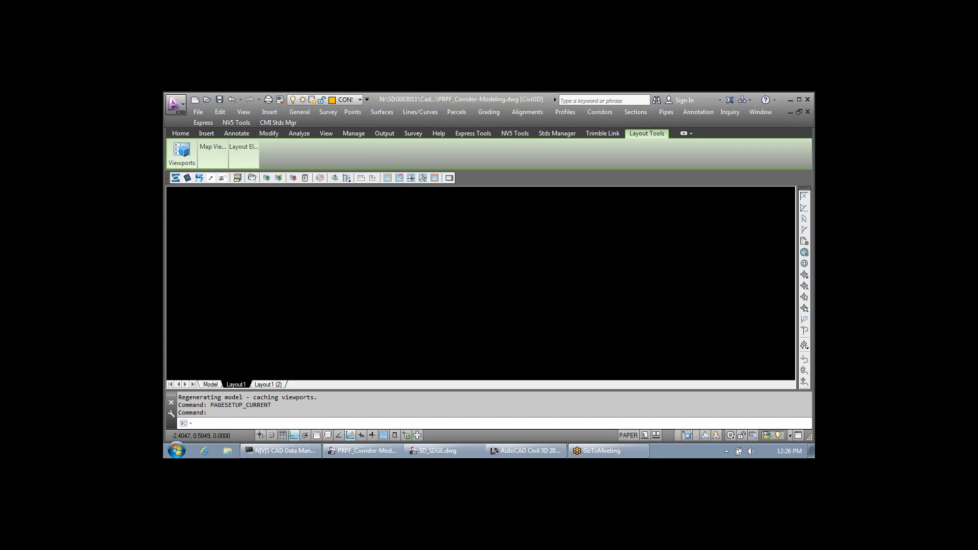
pyautogui.click(268, 384)
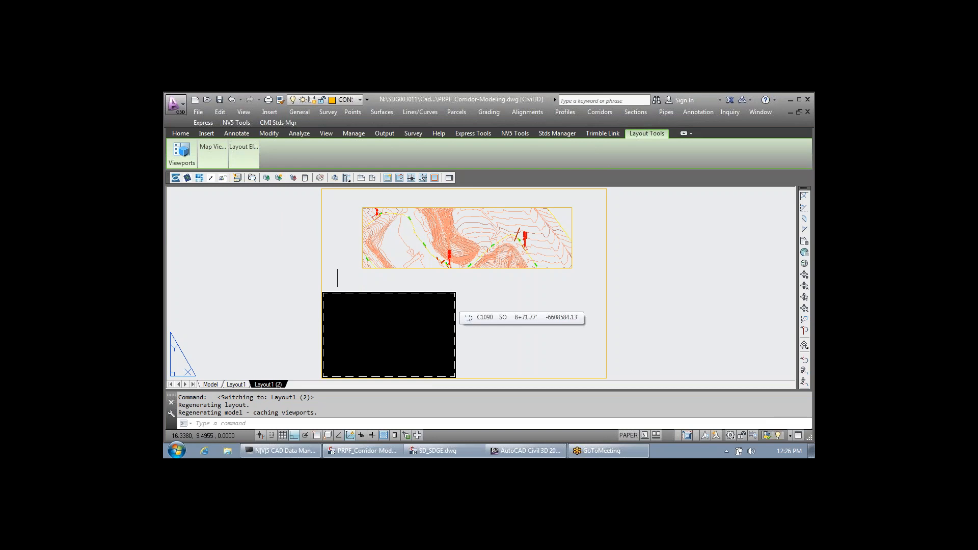
# Step: Check the plot settings of Layout1 (2), including its page setup, plotter and paper size
pyautogui.hotkey('ctrl', 'p')
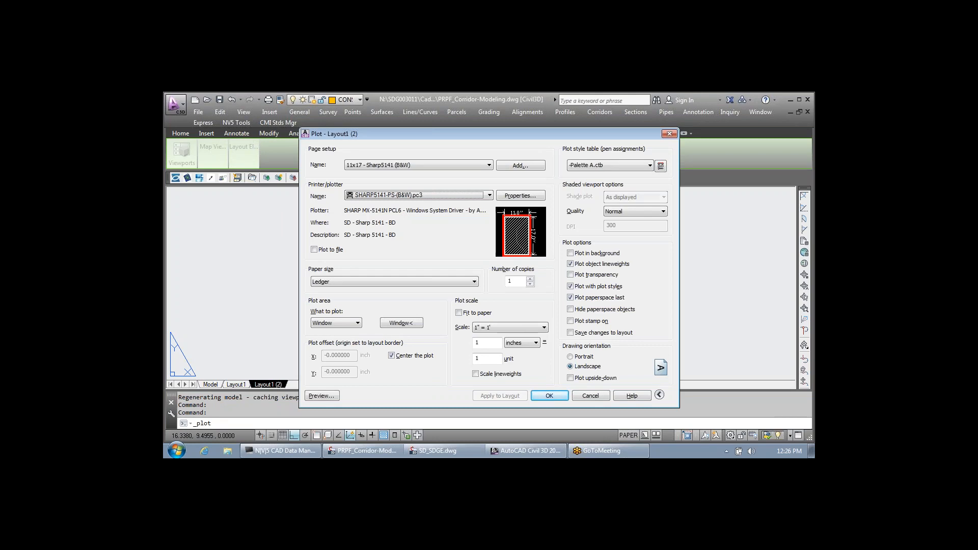
pyautogui.press('Escape')
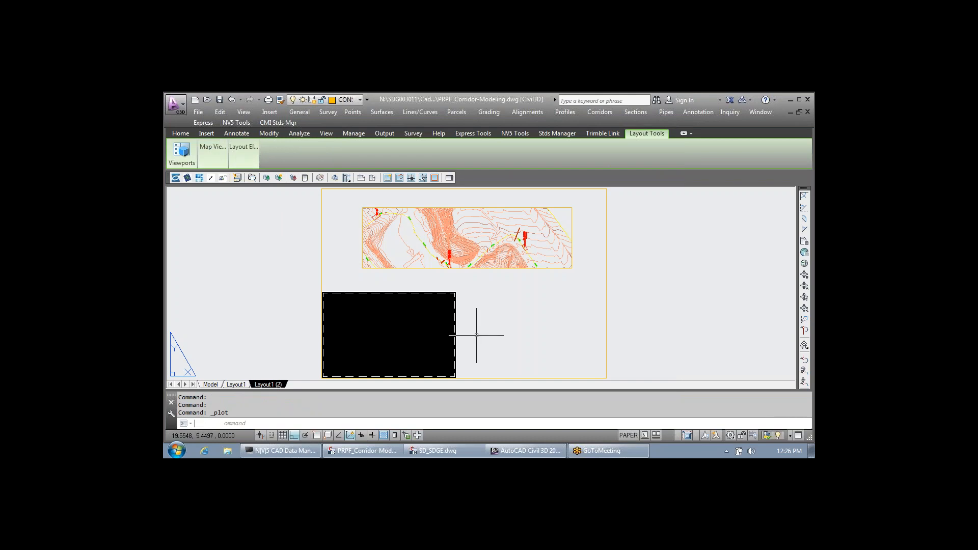
# Step: Open APPLOAD and review the PageSetup routines in the _SAN DIEGO folder and the contents of the Startup Suite
pyautogui.write('ap')
pyautogui.press('Return')
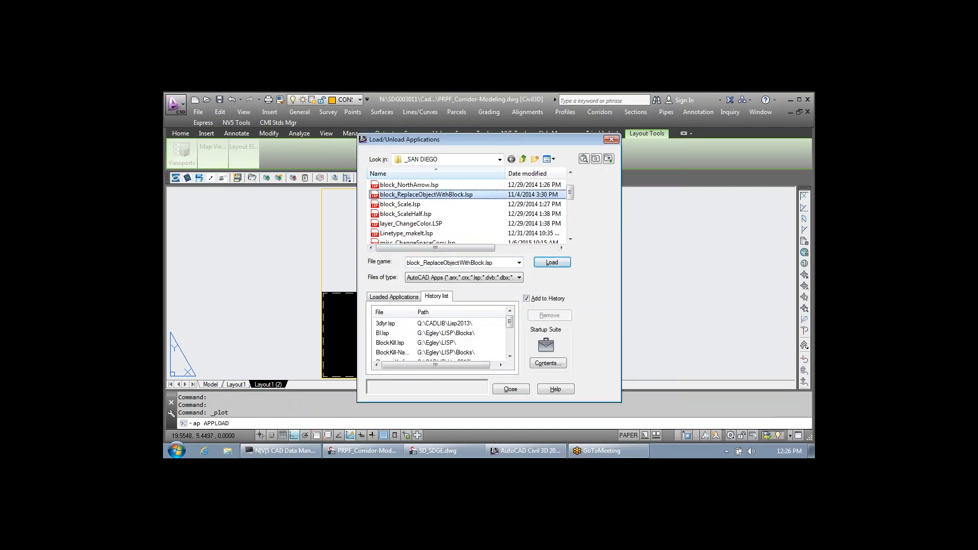
pyautogui.scroll(-2, 440, 219)
pyautogui.click(439, 215)
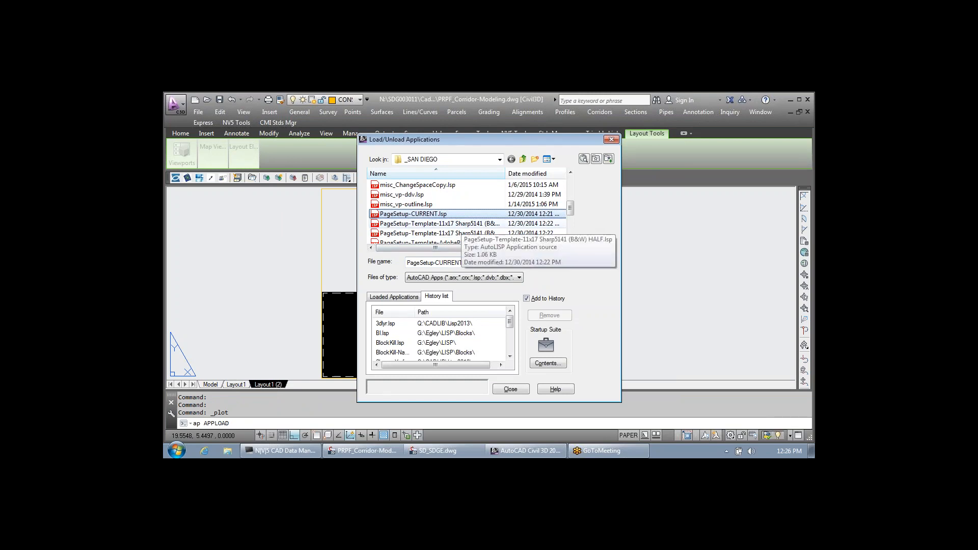
pyautogui.scroll(-1, 439, 209)
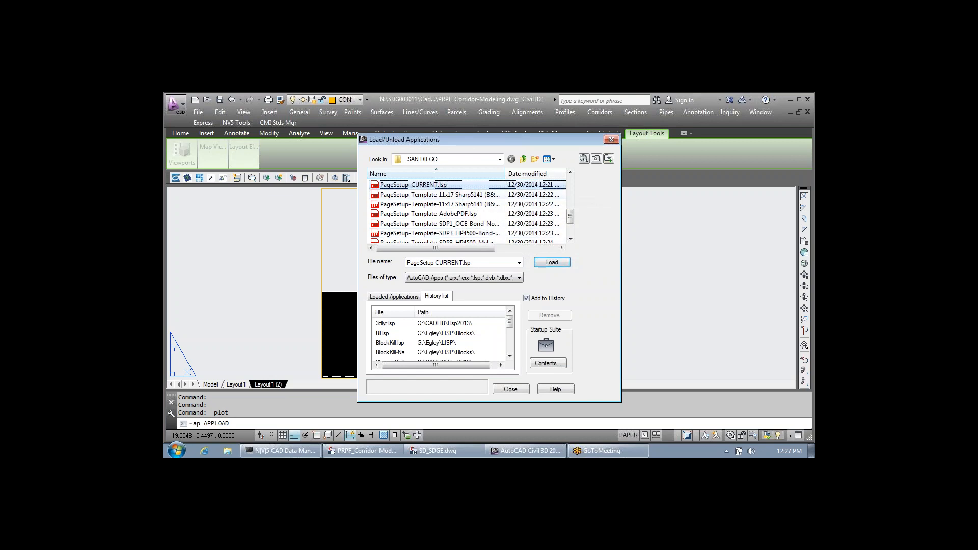
pyautogui.scroll(-1, 466, 209)
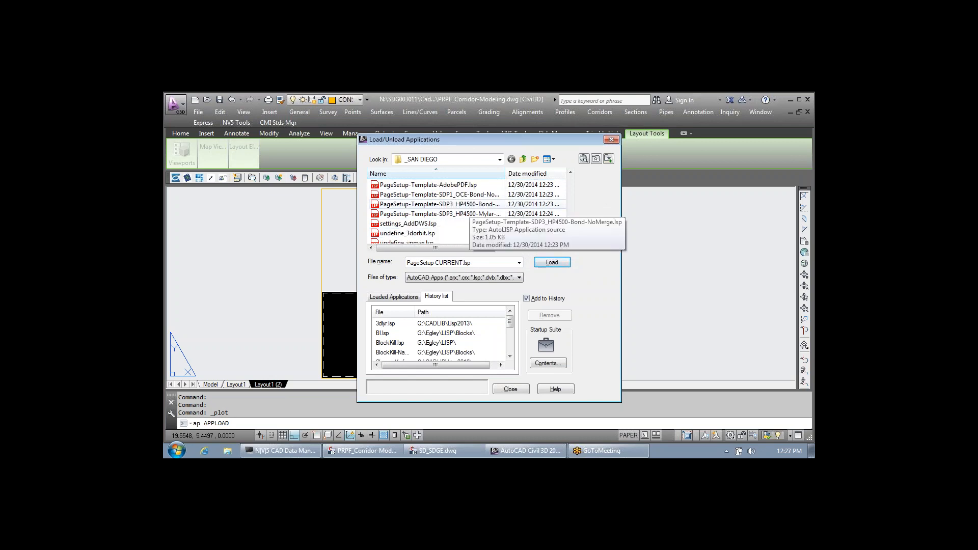
pyautogui.scroll(1, 467, 214)
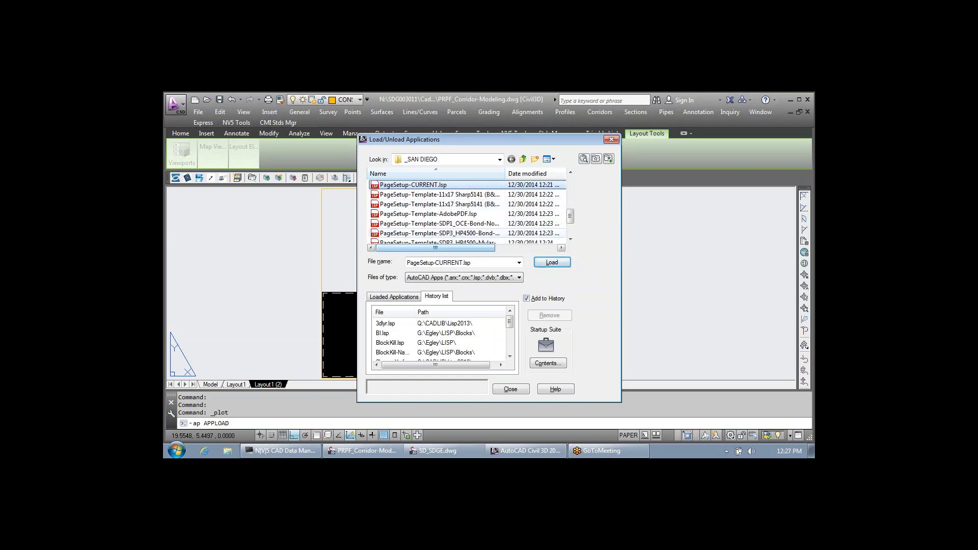
pyautogui.click(436, 214)
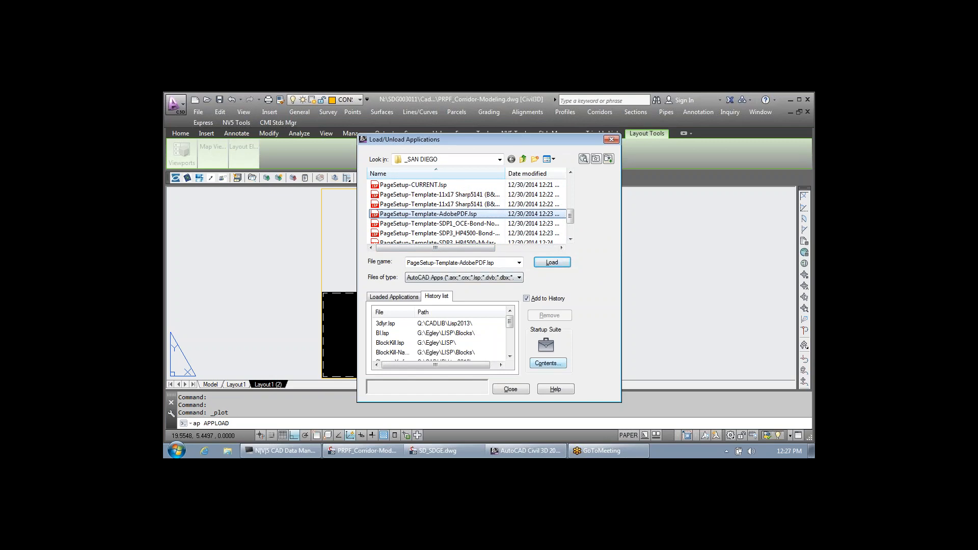
pyautogui.click(549, 363)
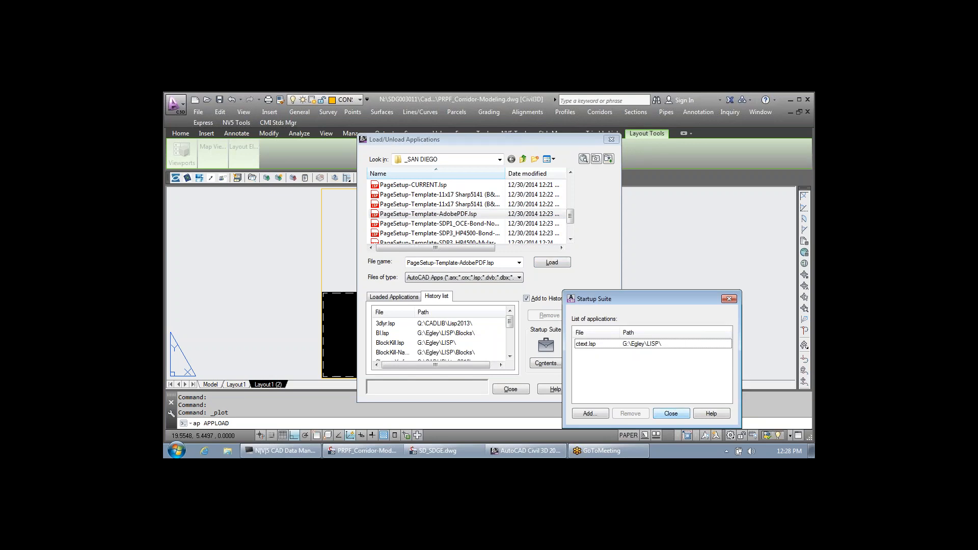
pyautogui.click(671, 414)
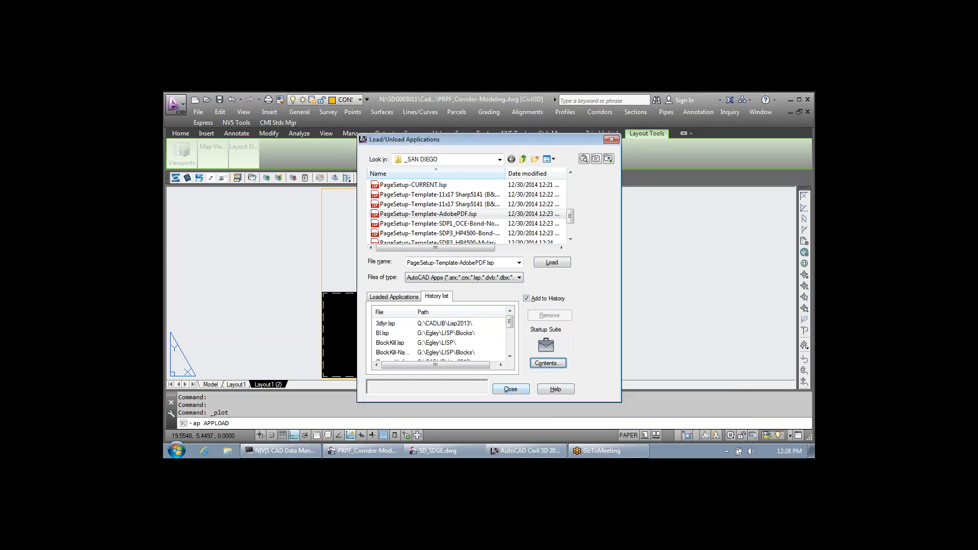
# Step: Load the Linetype_makelt.lsp routine from the _SAN DIEGO folder and finish loading applications
pyautogui.click(440, 194)
pyautogui.scroll(1, 439, 195)
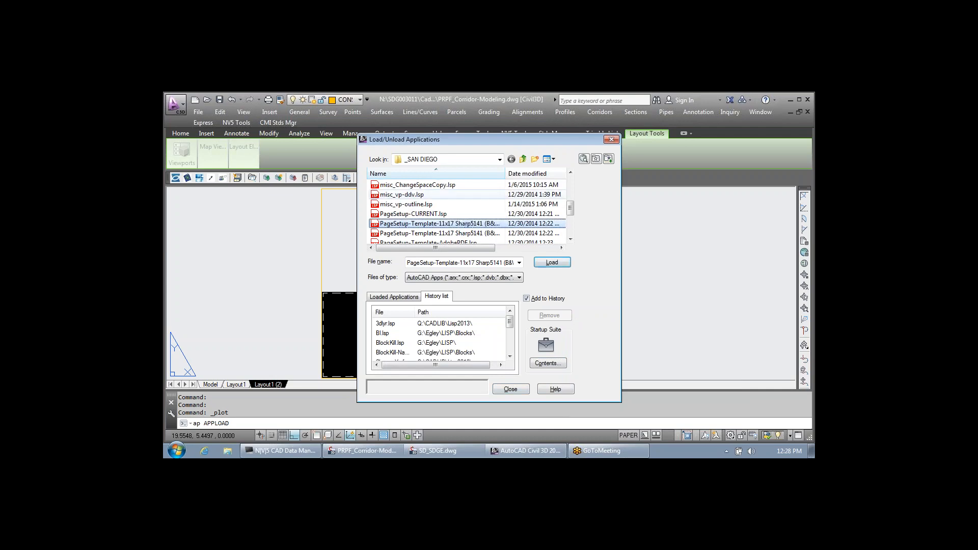
pyautogui.scroll(1, 438, 209)
pyautogui.click(407, 204)
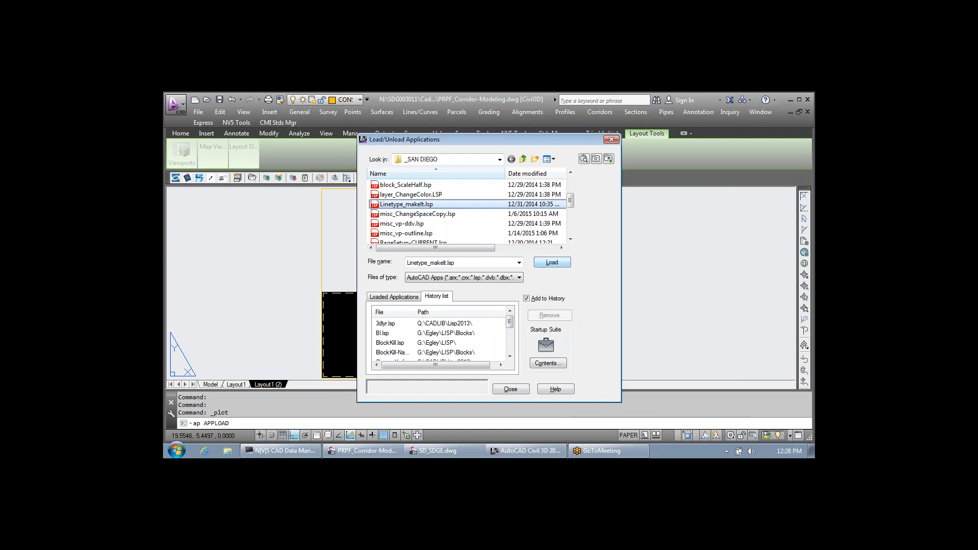
pyautogui.click(552, 262)
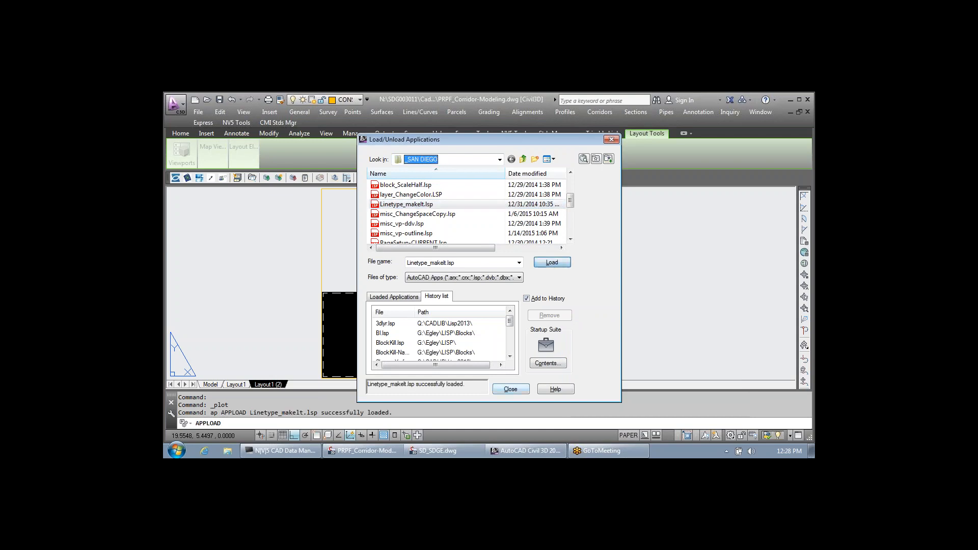
pyautogui.click(511, 389)
# Step: Run the MAKELT routine and name the new linetype STORM DRAIN
pyautogui.write('a')
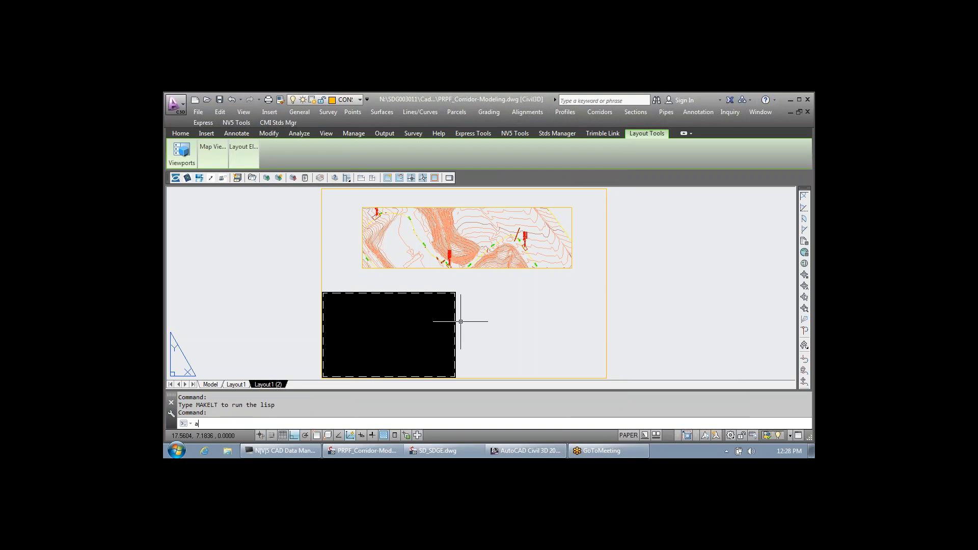
pyautogui.press('BackSpace')
pyautogui.write('maketlt')
pyautogui.press('Return')
pyautogui.press('Return')
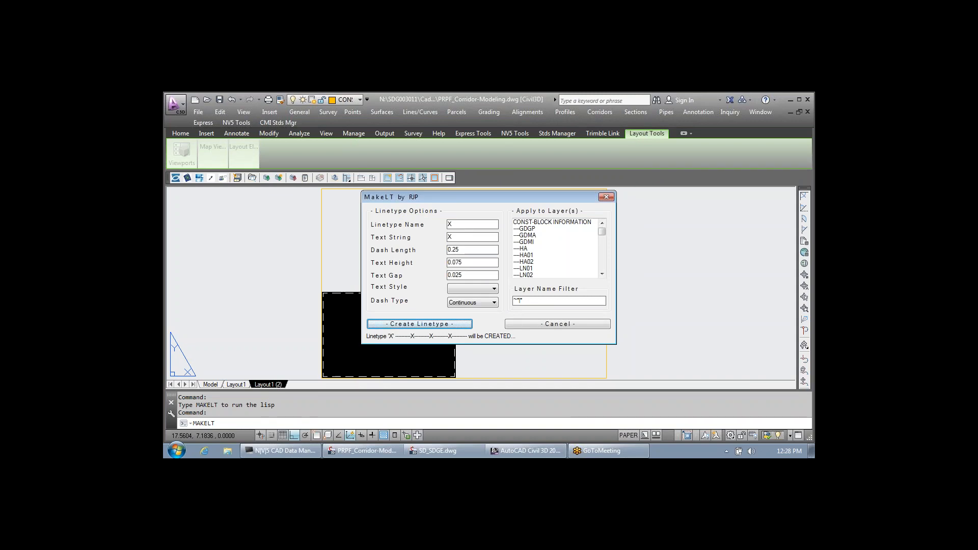
pyautogui.write('sd')
pyautogui.press('BackSpace')
pyautogui.write('t')
pyautogui.press('BackSpace')
pyautogui.write('STORM DRAIN')
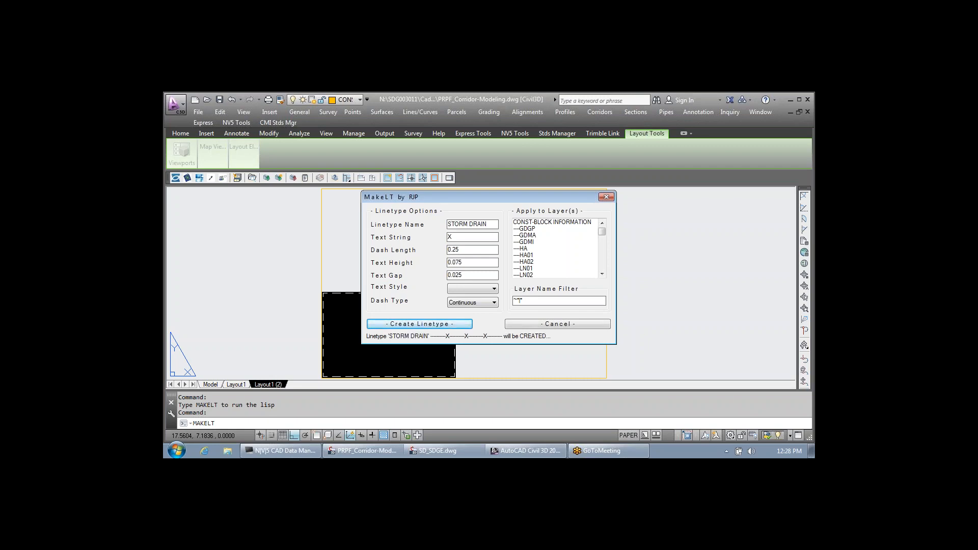
# Step: Create the linetype with text string SD, dash length 0.5, text height 0.1 and the Simplex text style
pyautogui.press('Tab')
pyautogui.write('SD')
pyautogui.press('Tab')
pyautogui.write('.5')
pyautogui.press('Tab')
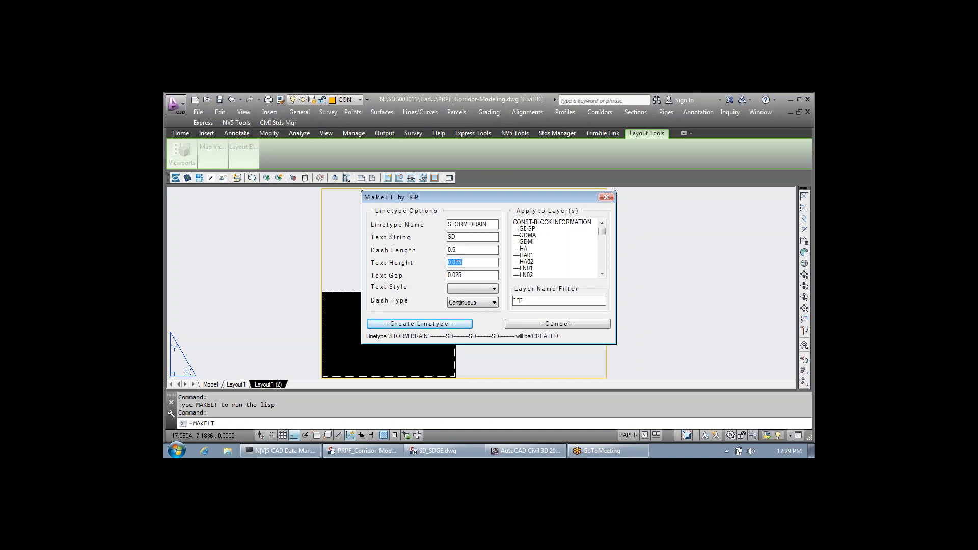
pyautogui.write('.1')
pyautogui.press('Tab')
pyautogui.click(494, 289)
pyautogui.click(472, 234)
pyautogui.click(419, 324)
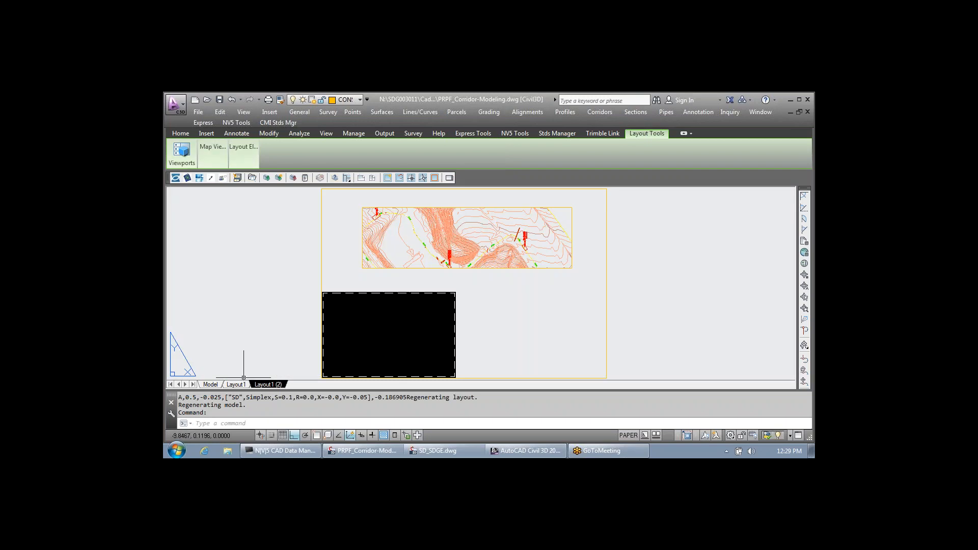
# Step: Switch to model space and draw a horizontal line about 22,900 units long in the empty area east of the corridor
pyautogui.click(210, 385)
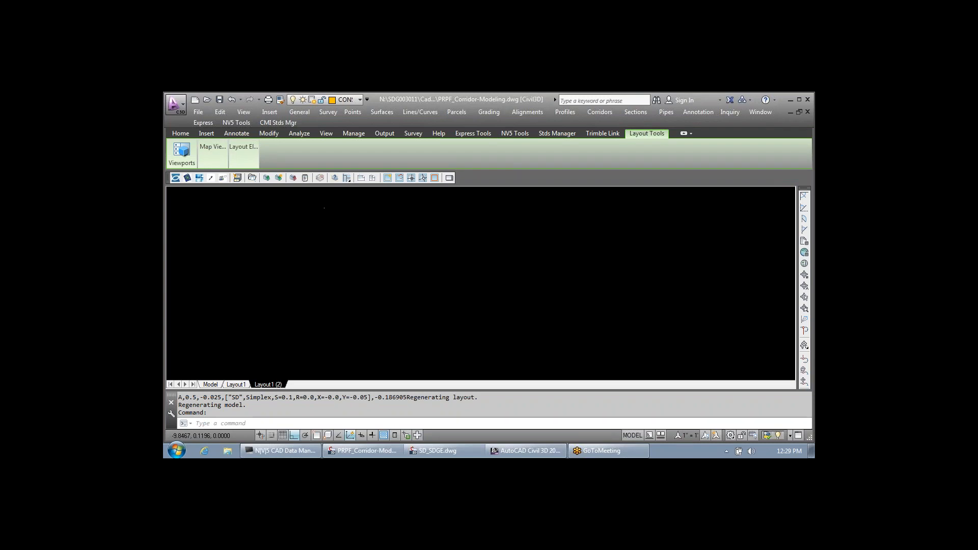
pyautogui.click(210, 385)
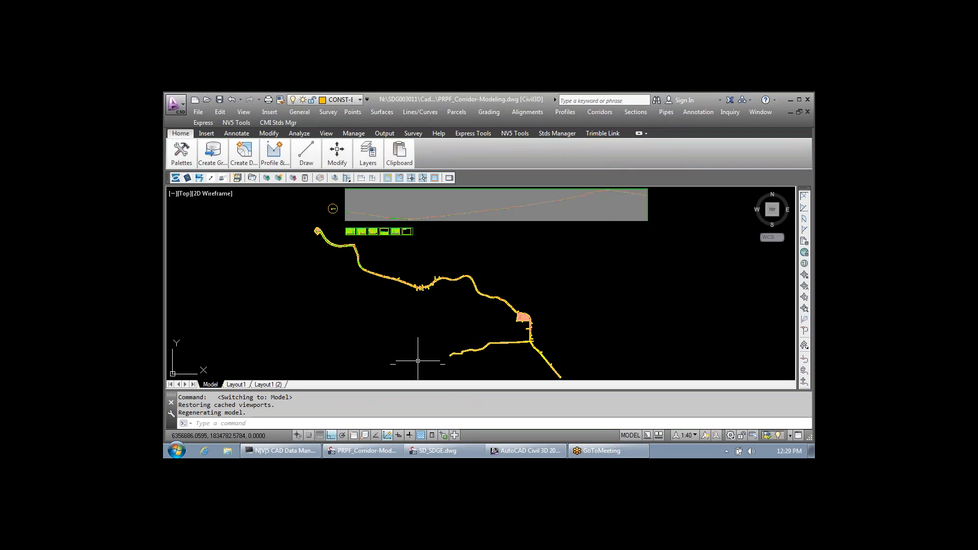
pyautogui.write('l')
pyautogui.press('Return')
pyautogui.click(535, 258)
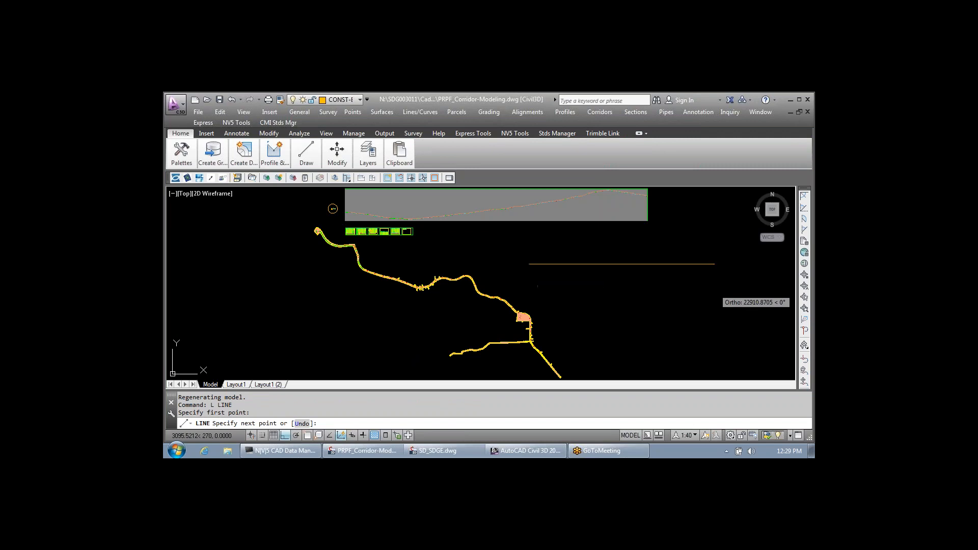
pyautogui.click(714, 289)
pyautogui.press('Return')
# Step: Select the newly drawn line and expand the ribbon to show its full panels
pyautogui.scroll(3, 620, 259)
pyautogui.scroll(3, 444, 259)
pyautogui.scroll(2, 439, 305)
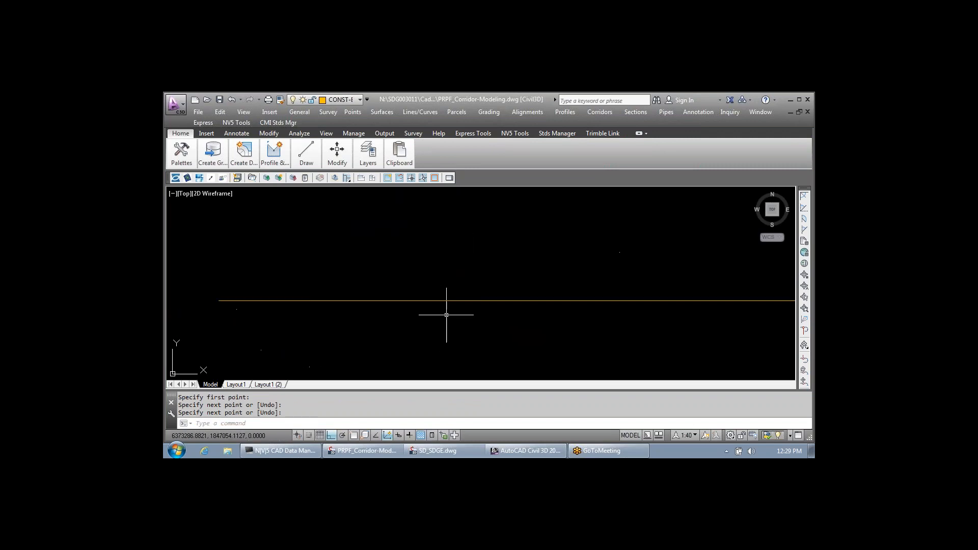
pyautogui.scroll(2, 437, 291)
pyautogui.click(472, 327)
pyautogui.click(439, 289)
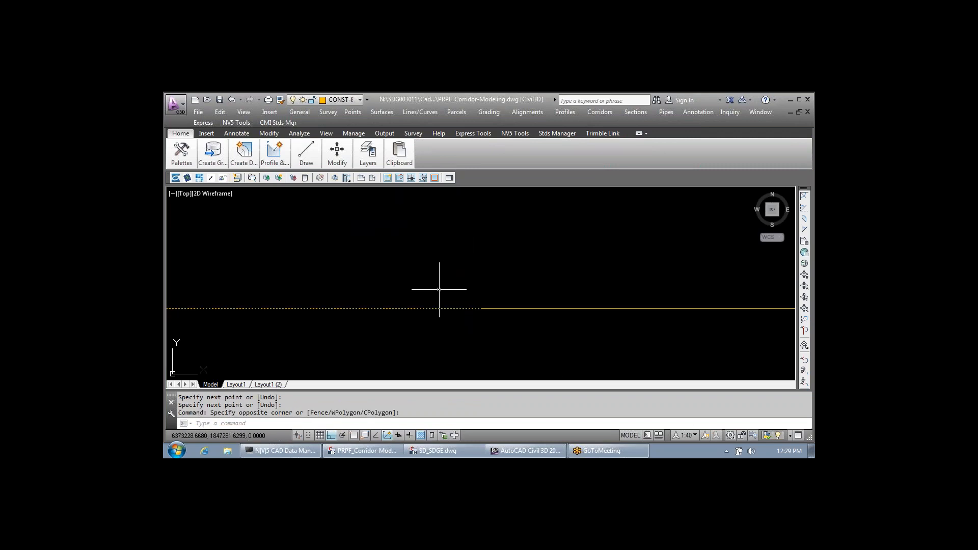
pyautogui.moveTo(306, 154)
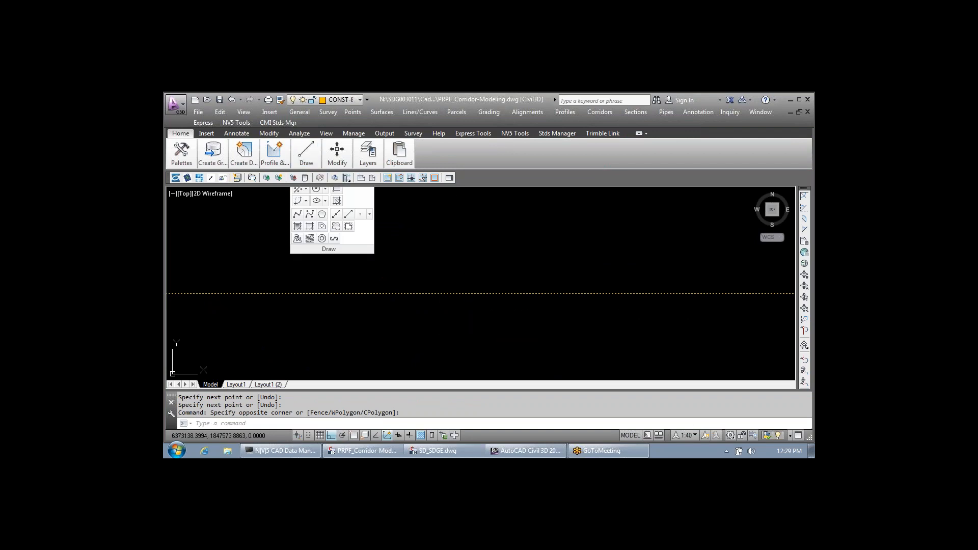
pyautogui.click(640, 133)
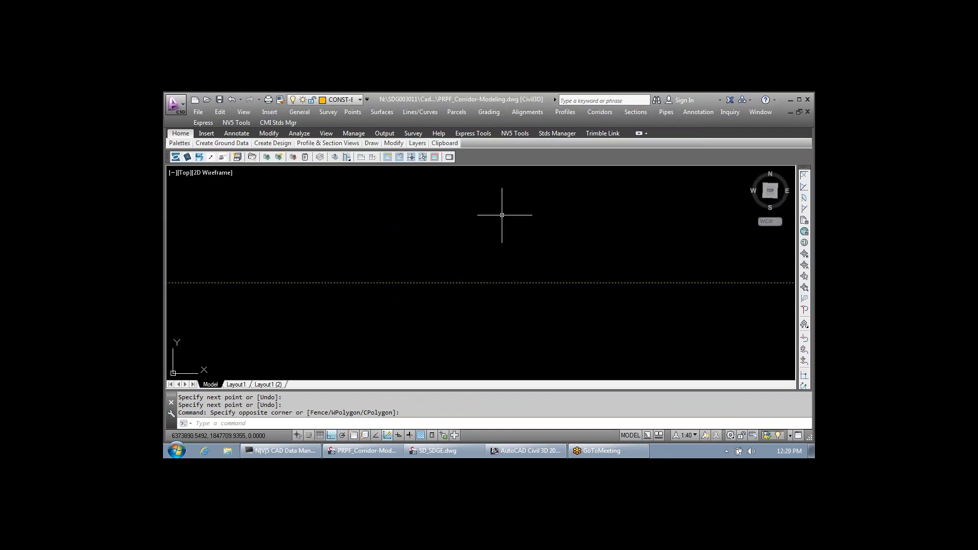
pyautogui.click(639, 133)
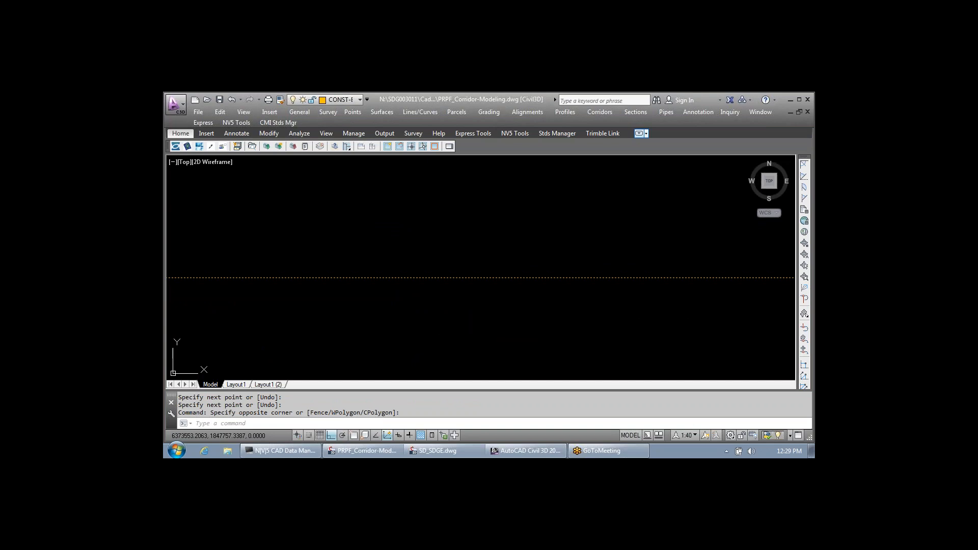
pyautogui.click(639, 133)
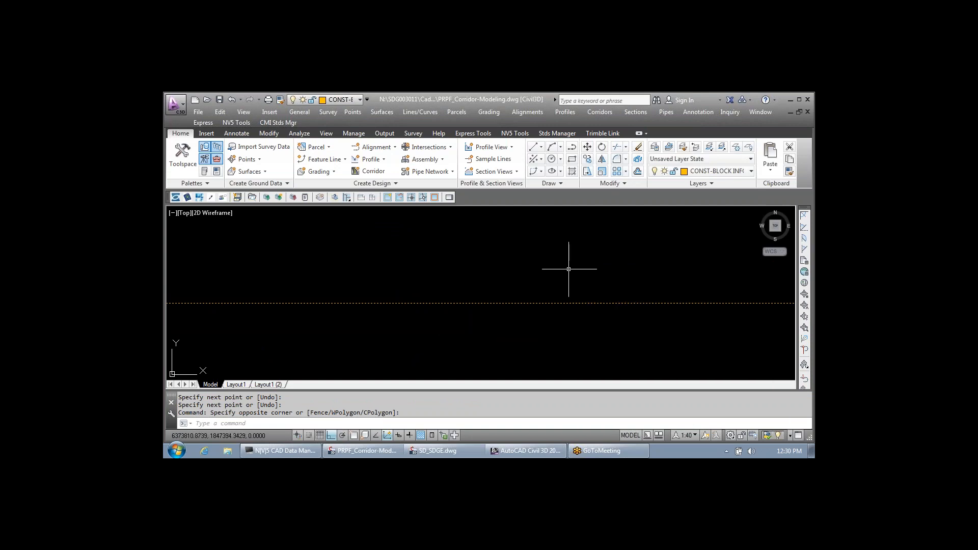
pyautogui.scroll(-3, 569, 269)
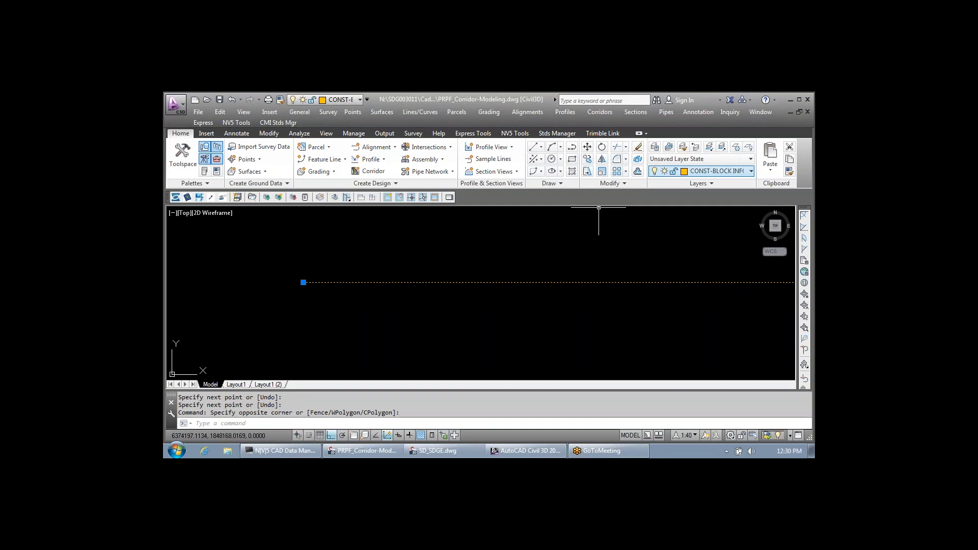
# Step: Display the AutoCAD Properties toolbar
pyautogui.click(751, 171)
pyautogui.click(683, 207)
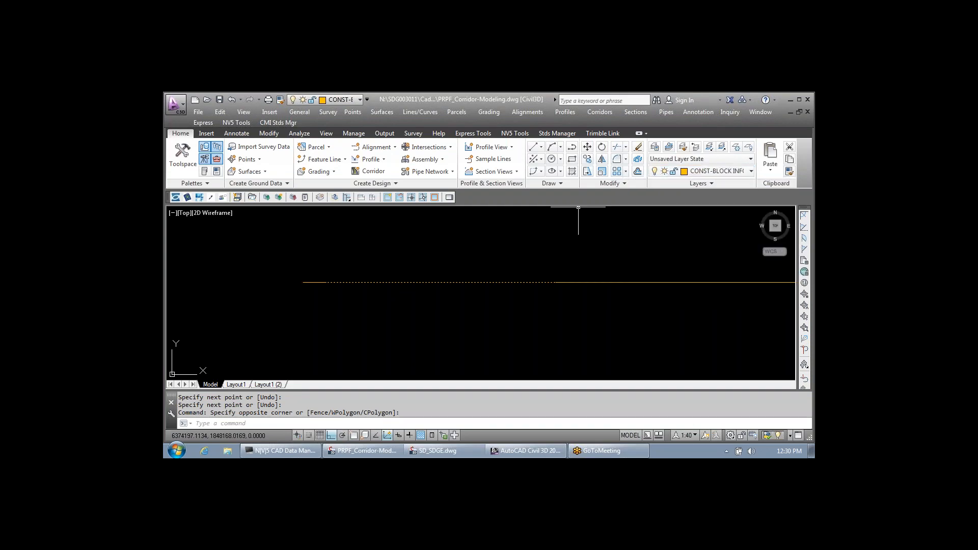
pyautogui.rightClick(570, 198)
pyautogui.moveTo(600, 205)
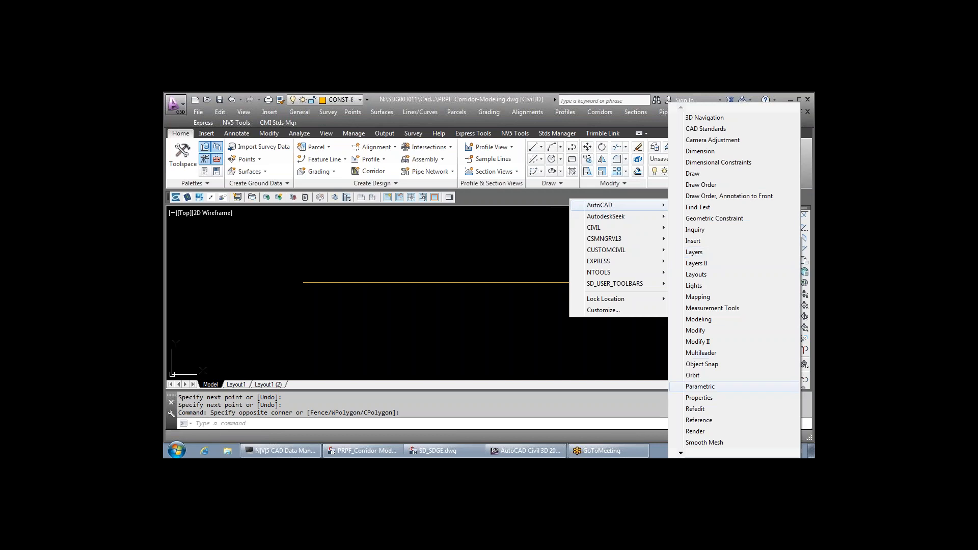
pyautogui.click(700, 398)
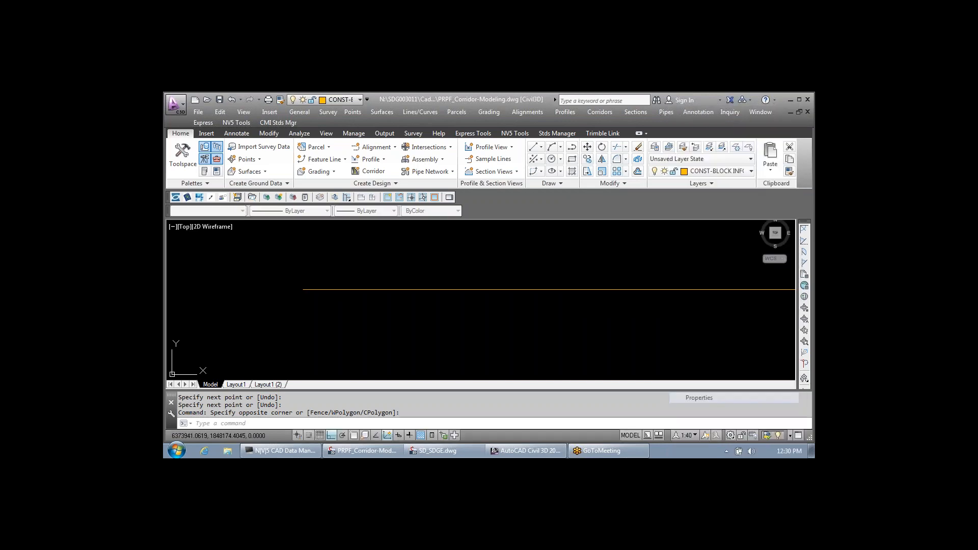
# Step: Apply the STORM DRAIN linetype to the horizontal line, then clear the selection and check the SD pattern
pyautogui.click(614, 296)
pyautogui.click(343, 258)
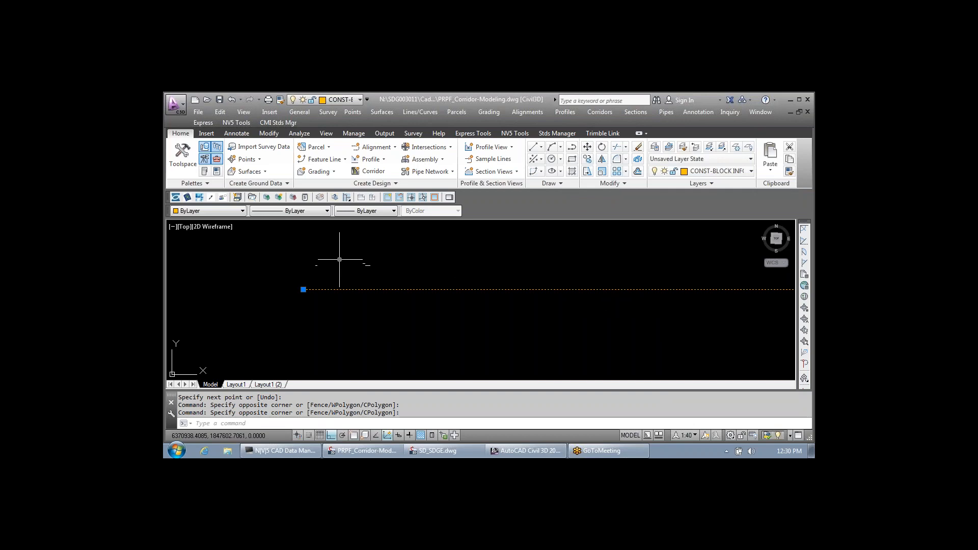
pyautogui.click(300, 211)
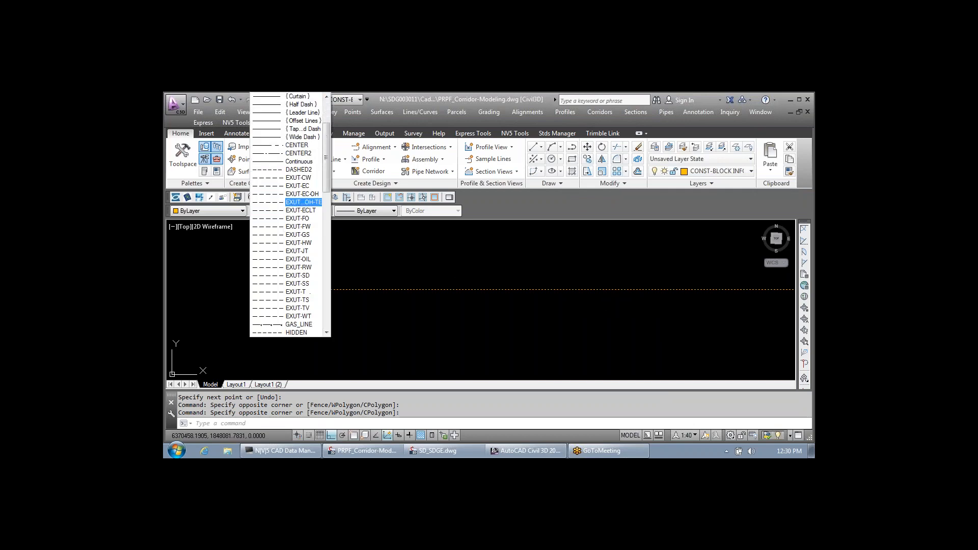
pyautogui.scroll(-12, 300, 199)
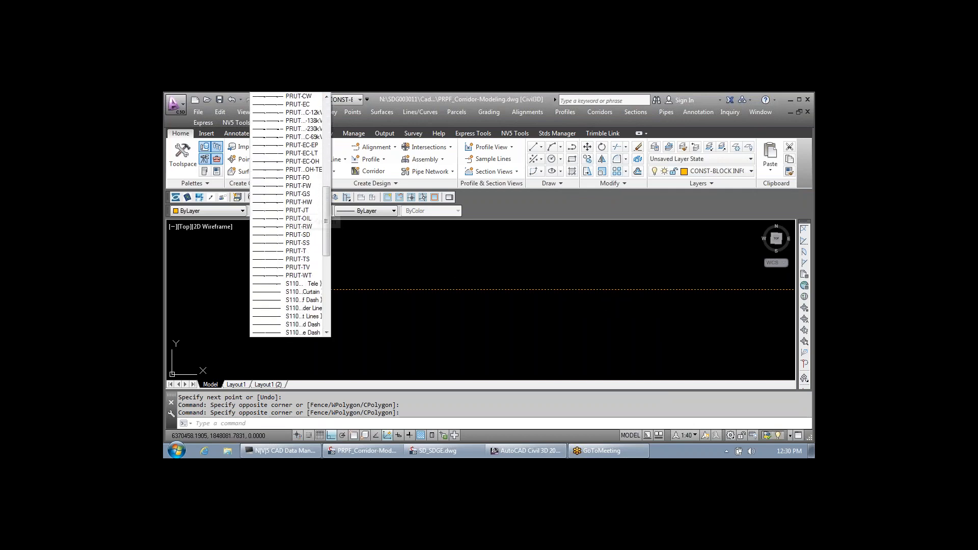
pyautogui.scroll(-10, 290, 214)
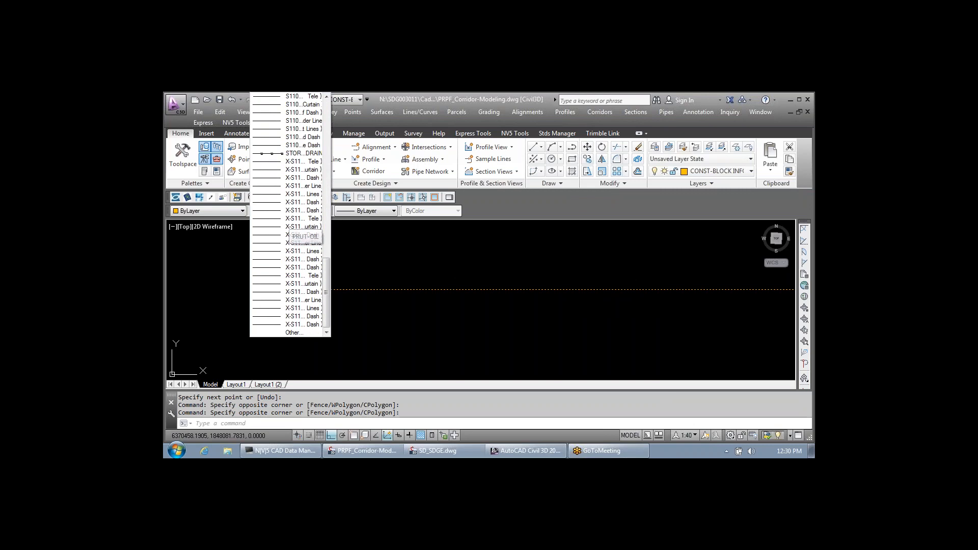
pyautogui.scroll(1, 303, 178)
pyautogui.click(303, 178)
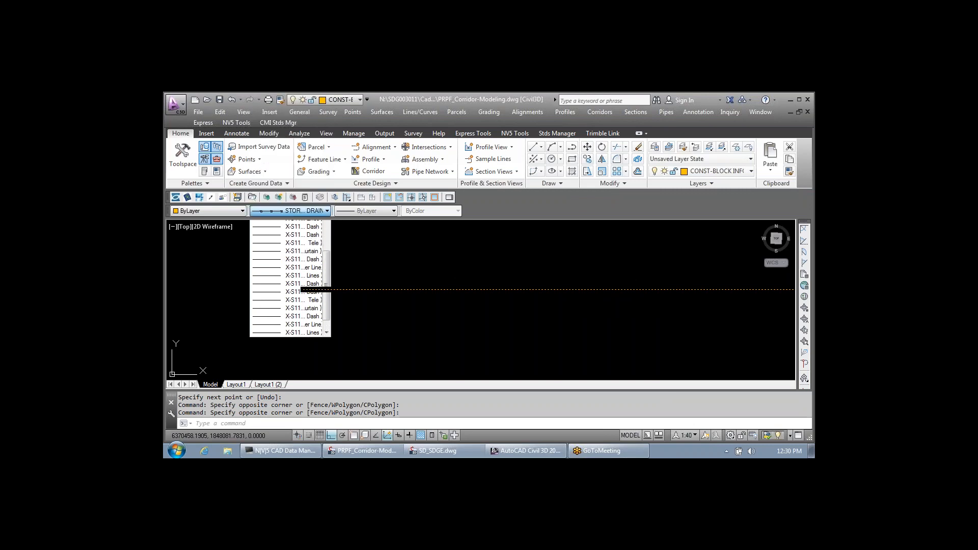
pyautogui.scroll(6, 408, 283)
pyautogui.scroll(6, 433, 286)
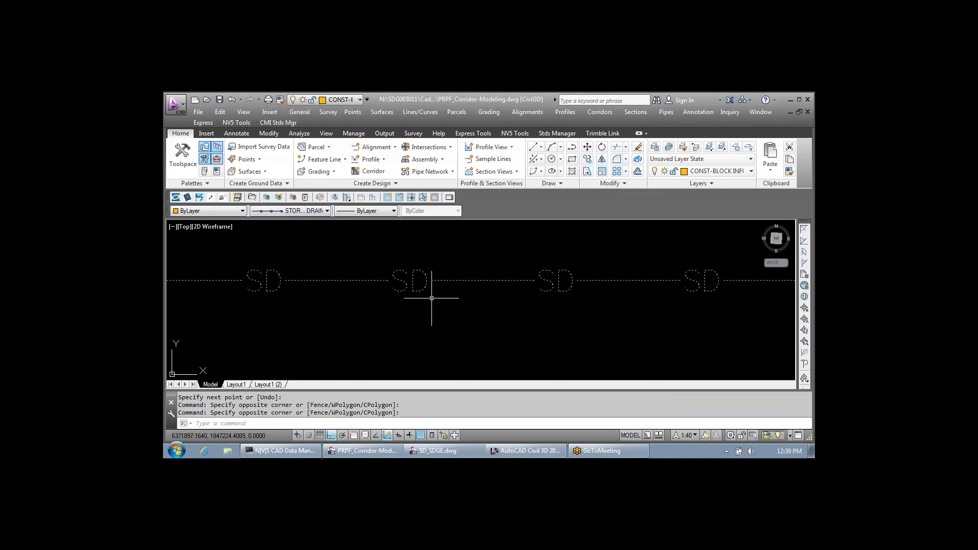
pyautogui.scroll(2, 436, 303)
pyautogui.press('Escape')
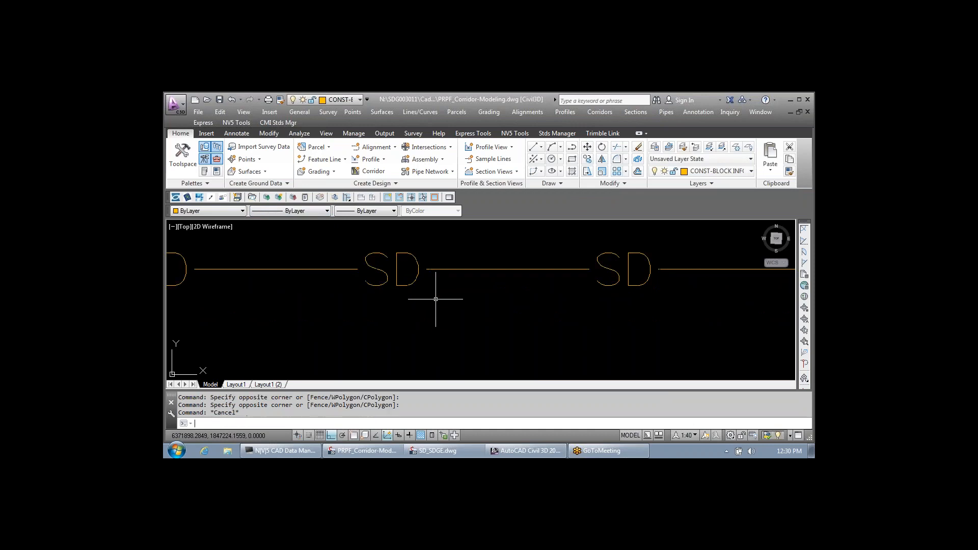
pyautogui.scroll(-4, 436, 303)
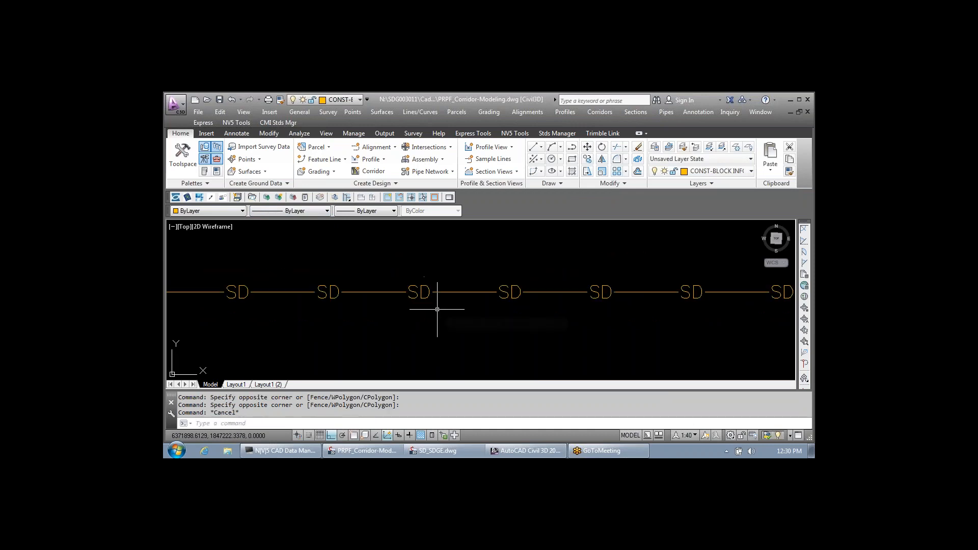
# Step: Redefine the STORM DRAIN linetype with MAKELT, using a text height of 0.2
pyautogui.write('MAKELT')
pyautogui.press('Return')
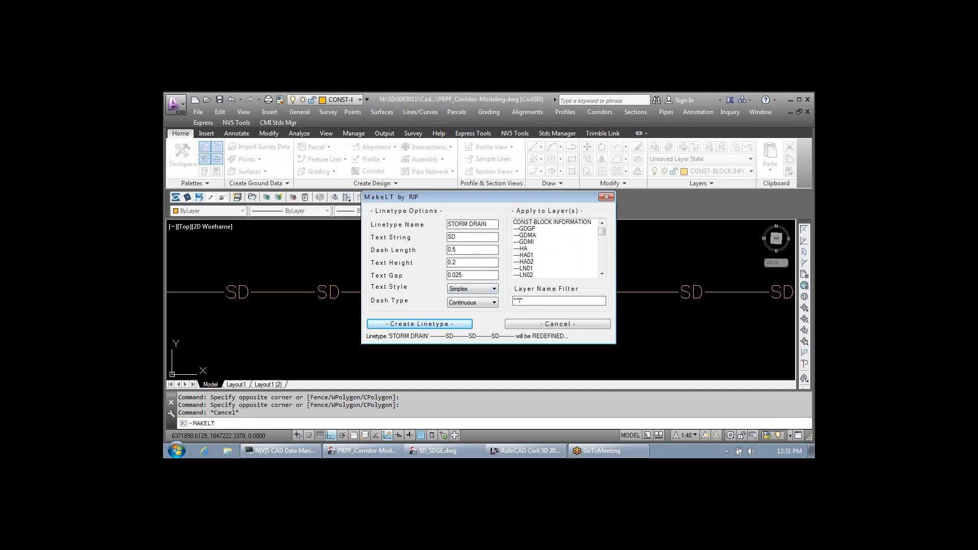
pyautogui.press('Return')
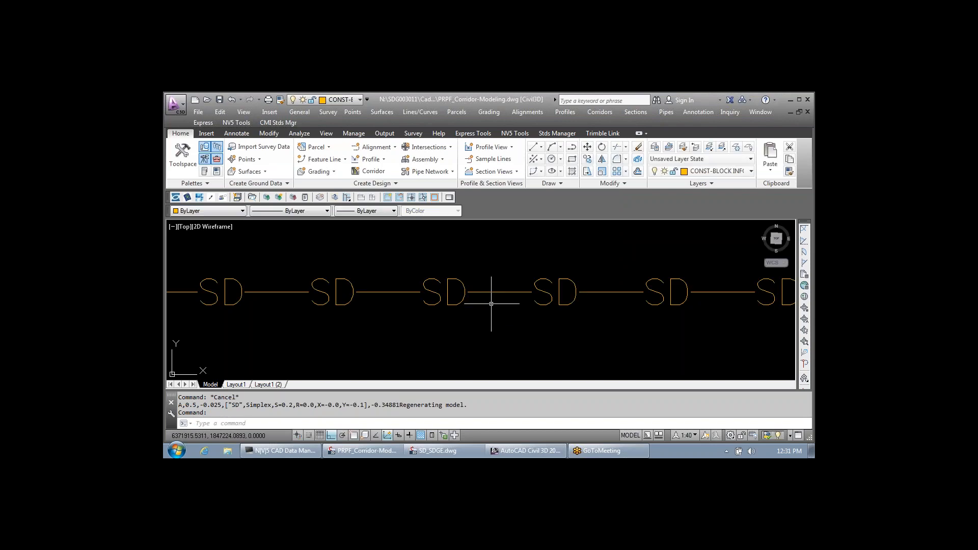
pyautogui.moveTo(492, 304)
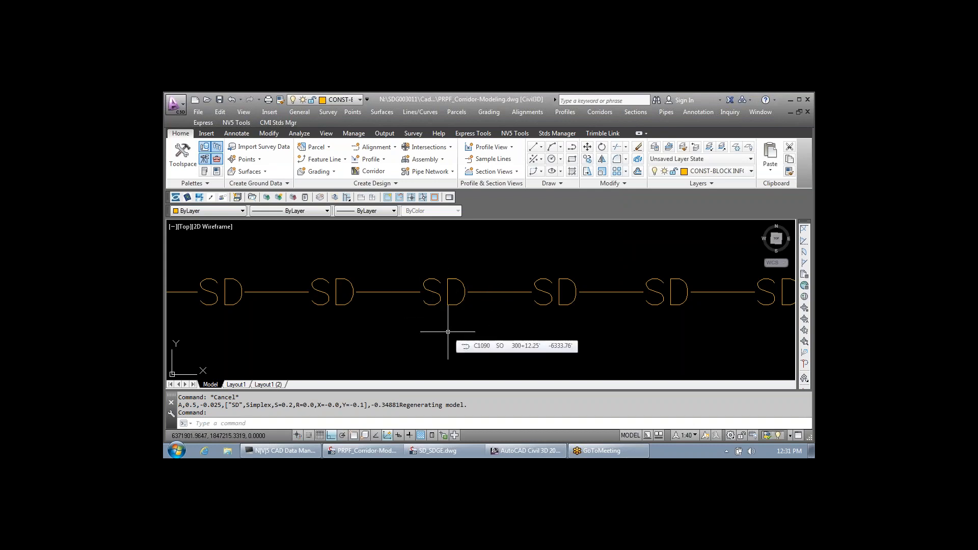
# Step: Redefine the STORM DRAIN linetype with MAKELT again, setting its text string to ^^-+=
pyautogui.write('makelt')
pyautogui.press('Return')
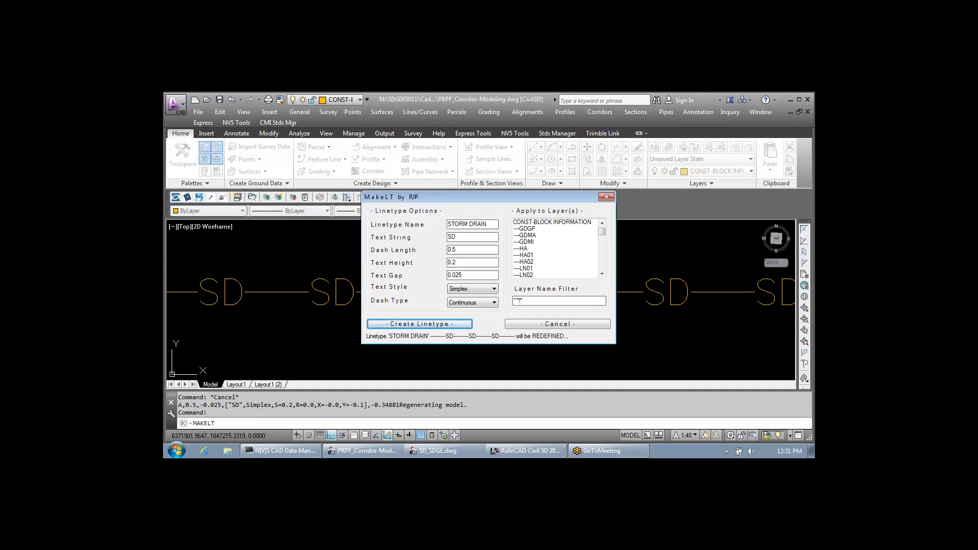
pyautogui.doubleClick(452, 237)
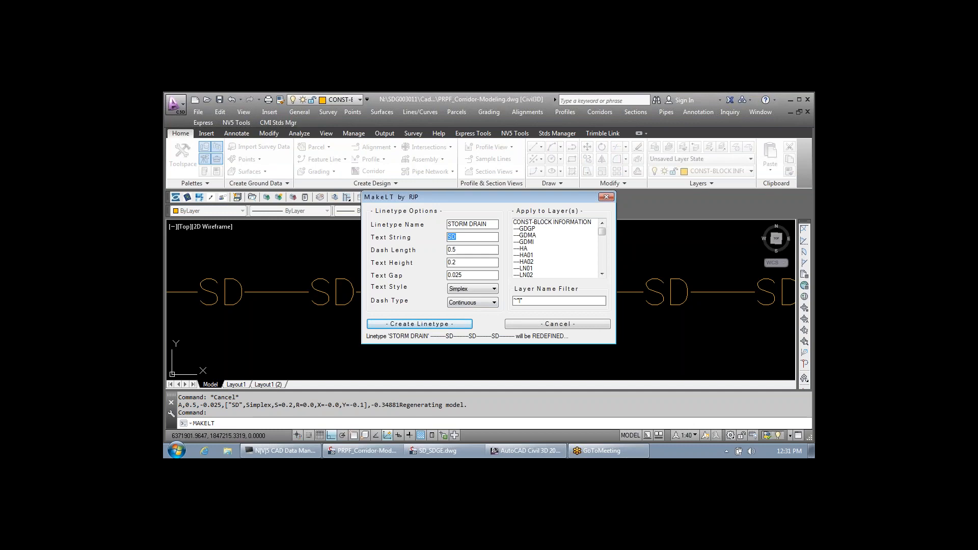
pyautogui.write('^')
pyautogui.write('+=')
pyautogui.press('Return')
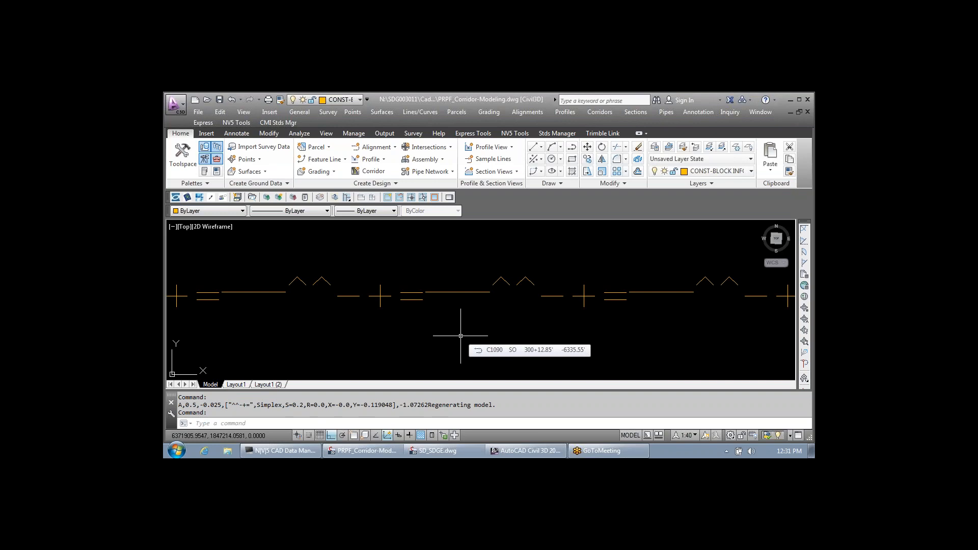
pyautogui.press('Escape')
pyautogui.press('Escape')
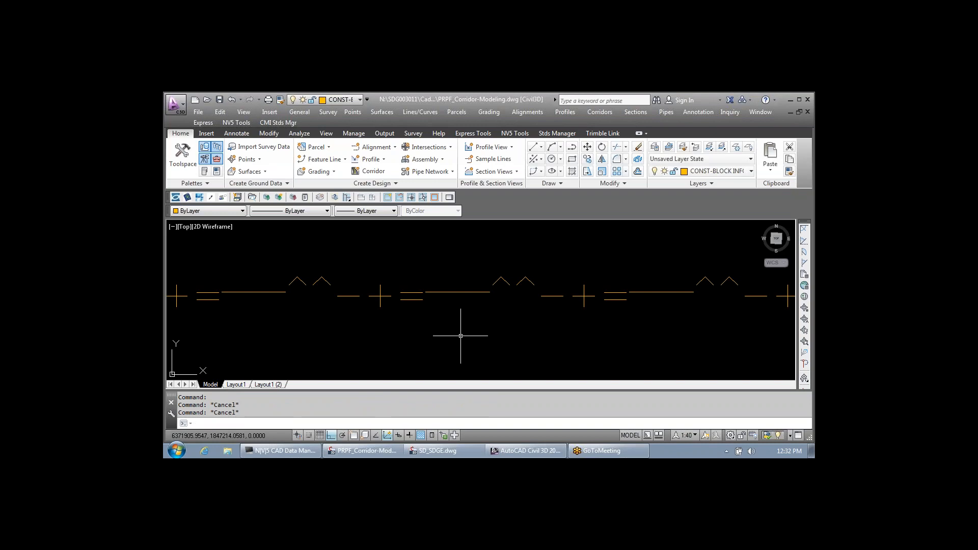
# Step: Open the application loader and review misc_ChangeSpaceCopy.lsp, misc_vp-ddv.lsp and misc_vp-outline.lsp in the _SAN DIEGO folder
pyautogui.write('ap')
pyautogui.press('Return')
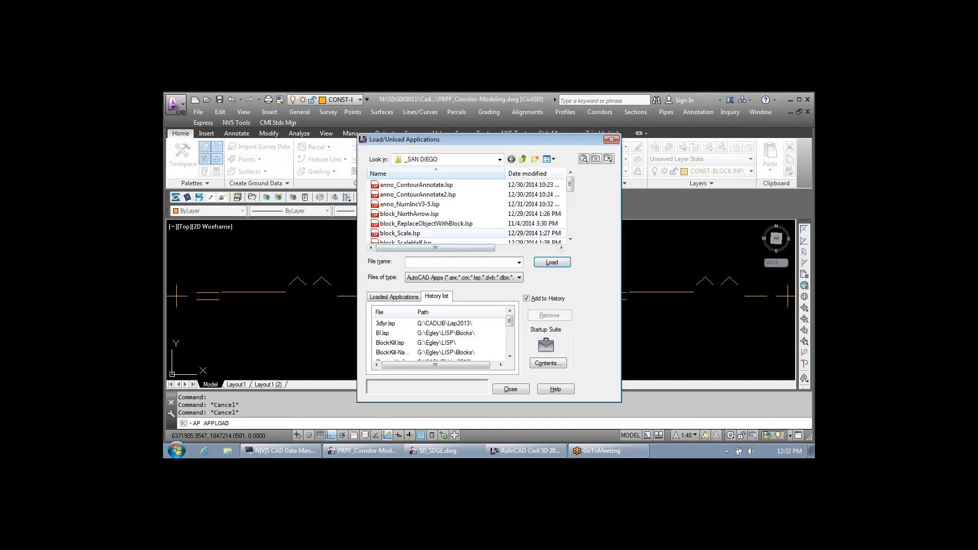
pyautogui.click(400, 233)
pyautogui.scroll(-2, 418, 214)
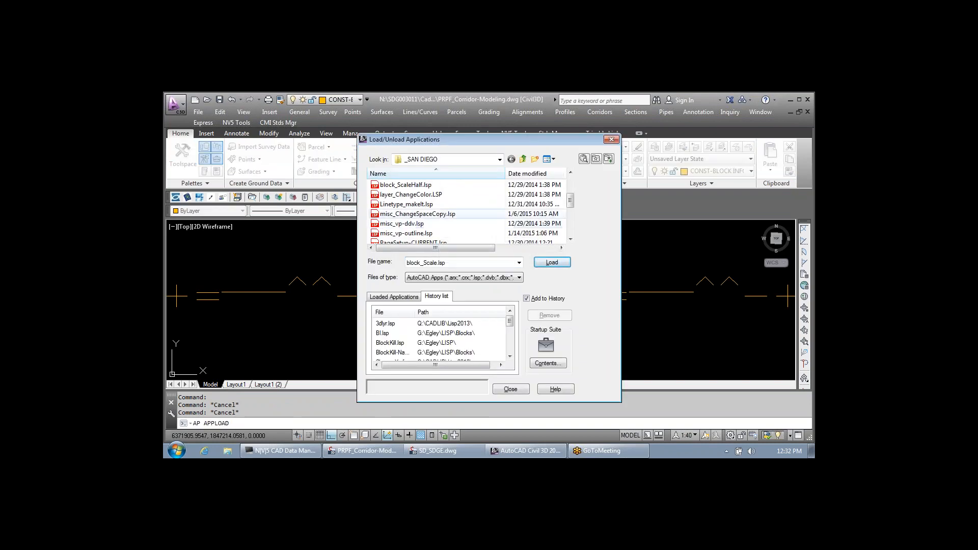
pyautogui.click(418, 214)
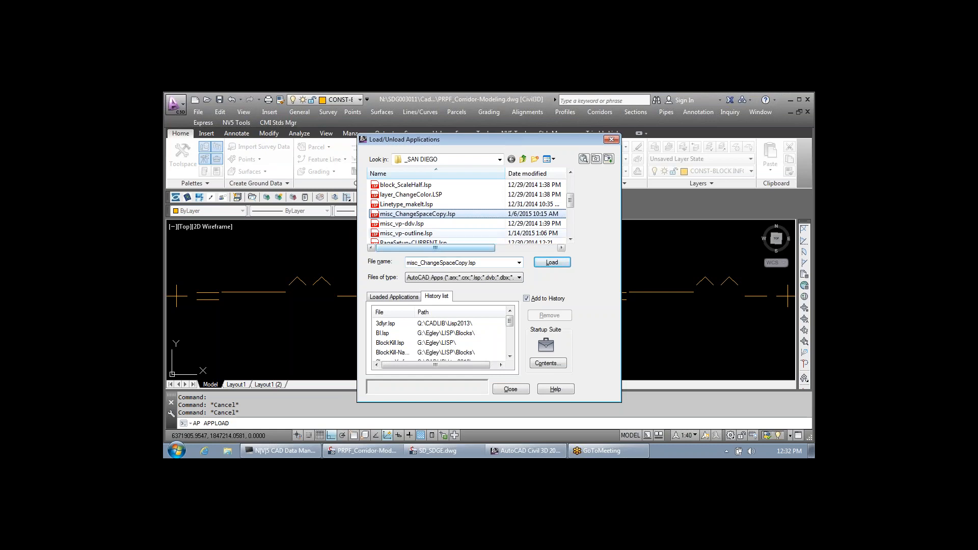
pyautogui.click(402, 224)
pyautogui.click(406, 233)
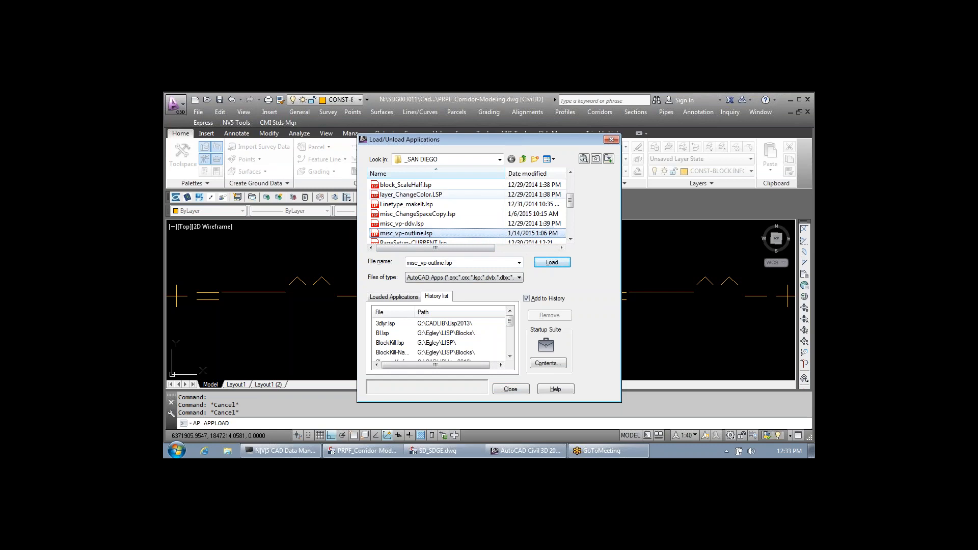
# Step: Look through the remaining annotation, block, linetype, page setup and settings routines, and close the loader without loading any
pyautogui.click(407, 204)
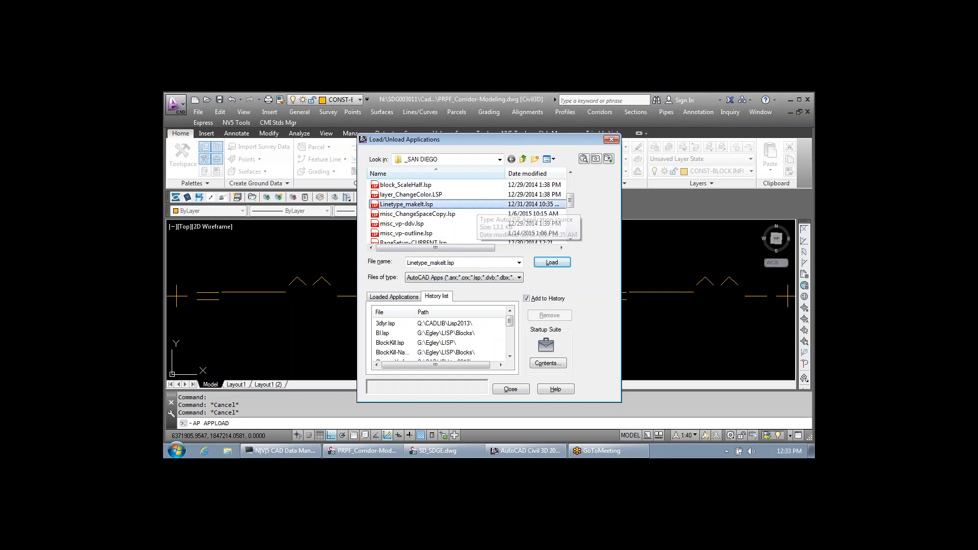
pyautogui.click(469, 224)
pyautogui.scroll(1, 468, 204)
pyautogui.scroll(5, 468, 209)
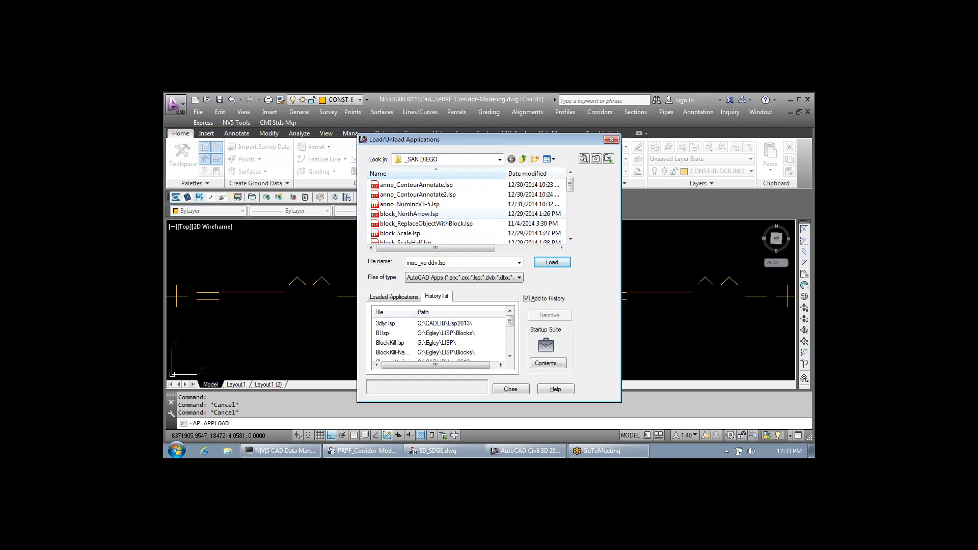
pyautogui.scroll(-2, 479, 209)
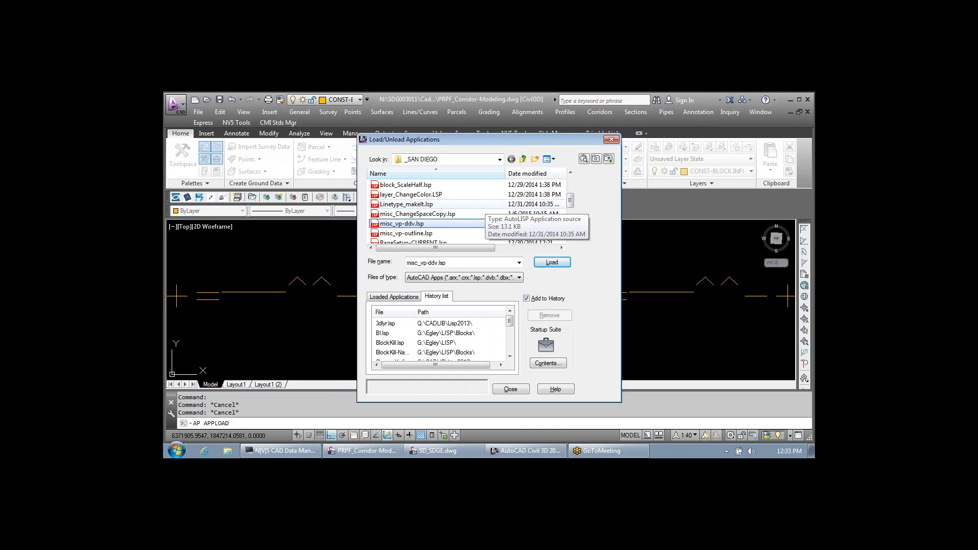
pyautogui.scroll(-1, 468, 209)
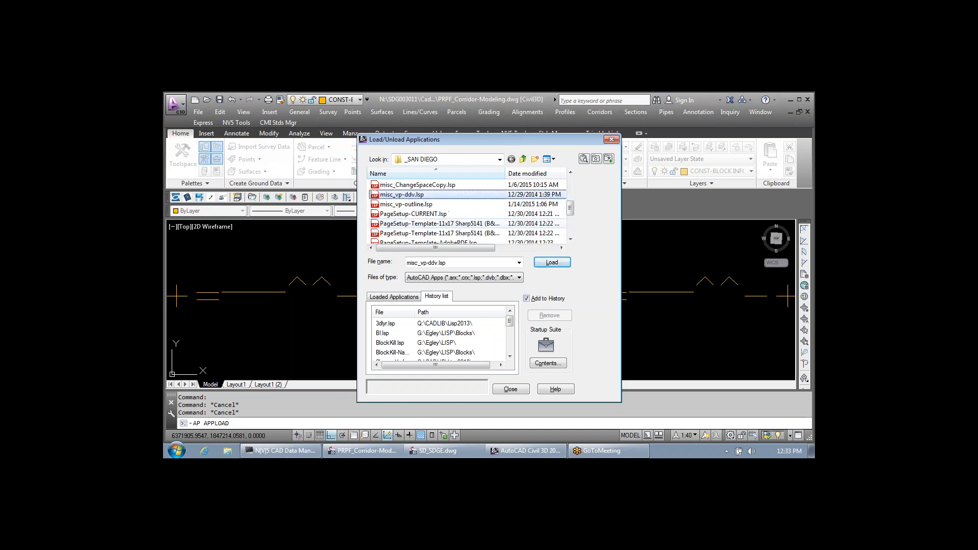
pyautogui.scroll(-2, 459, 233)
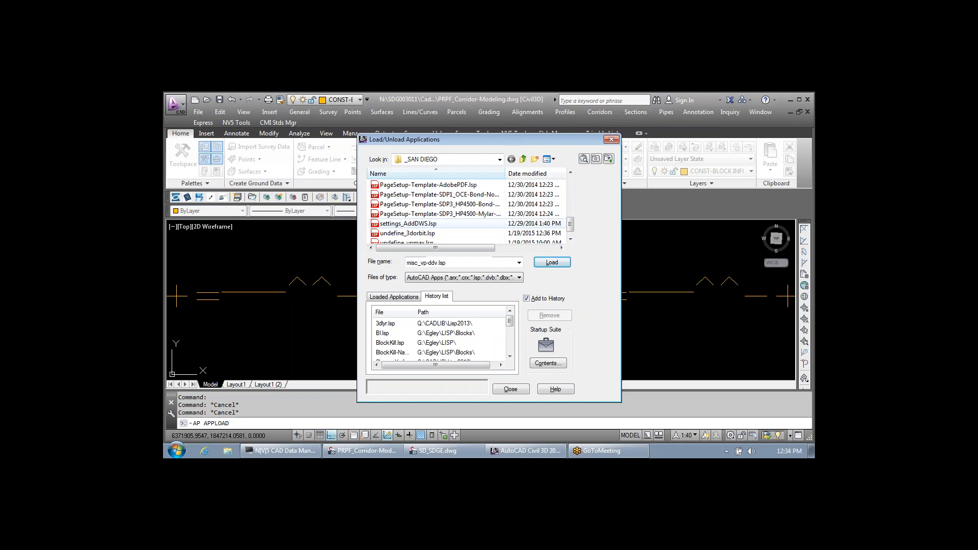
pyautogui.scroll(3, 459, 225)
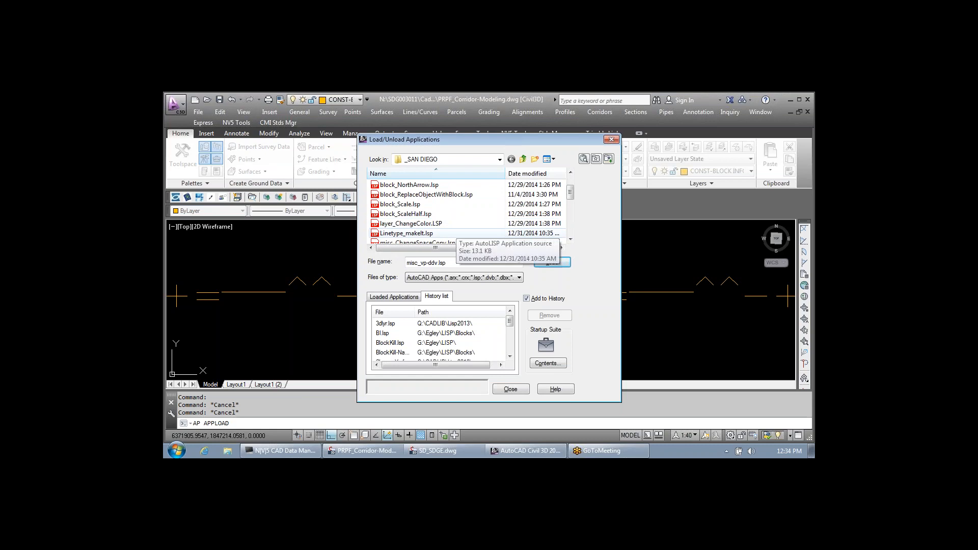
pyautogui.press('Escape')
pyautogui.press('Escape')
pyautogui.press('Escape')
pyautogui.press('Escape')
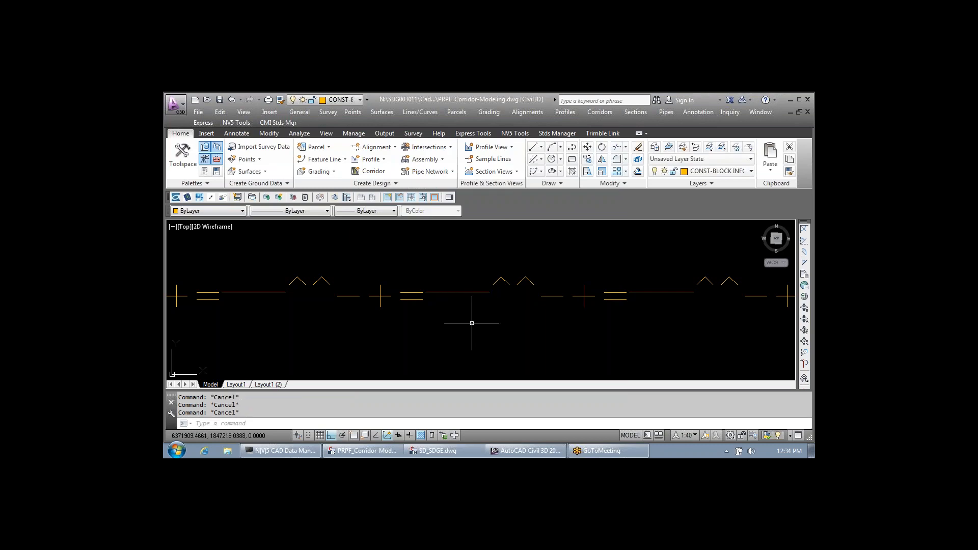
# Step: Erase the horizontal line drawn for the STORM DRAIN linetype test
pyautogui.scroll(-6, 475, 321)
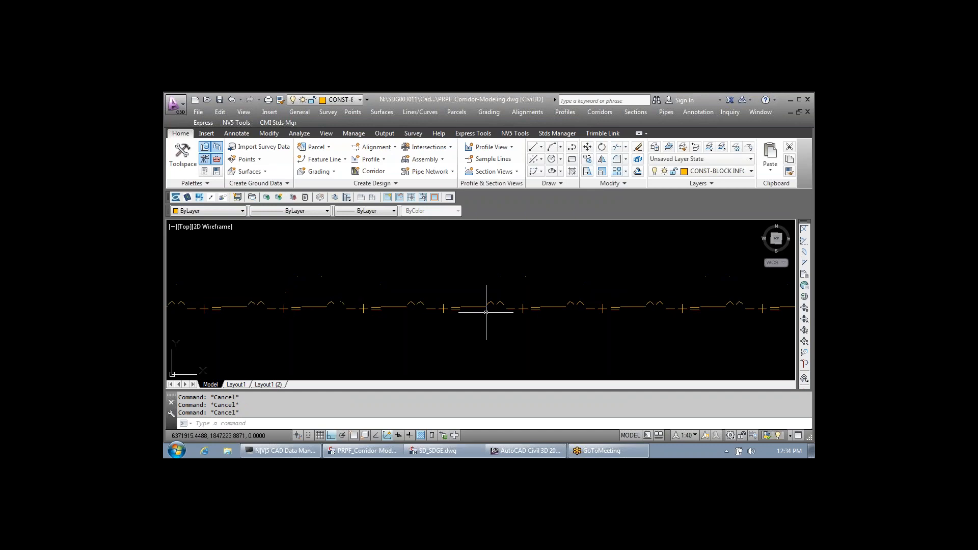
pyautogui.click(487, 310)
pyautogui.press('Delete')
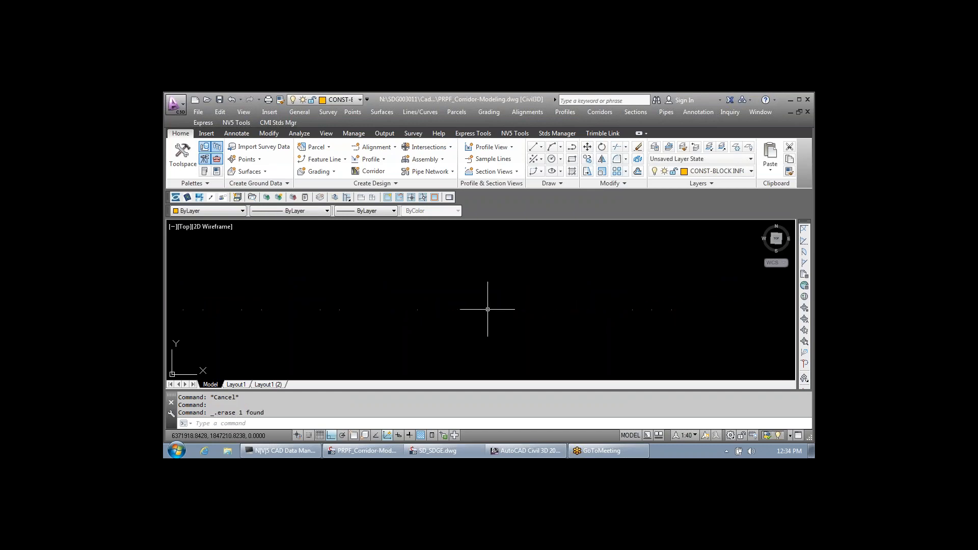
# Step: Examine the PRECHH 3314 structure detail inside the circle beside the profile view, and open the Toolspace
pyautogui.scroll(-5, 492, 306)
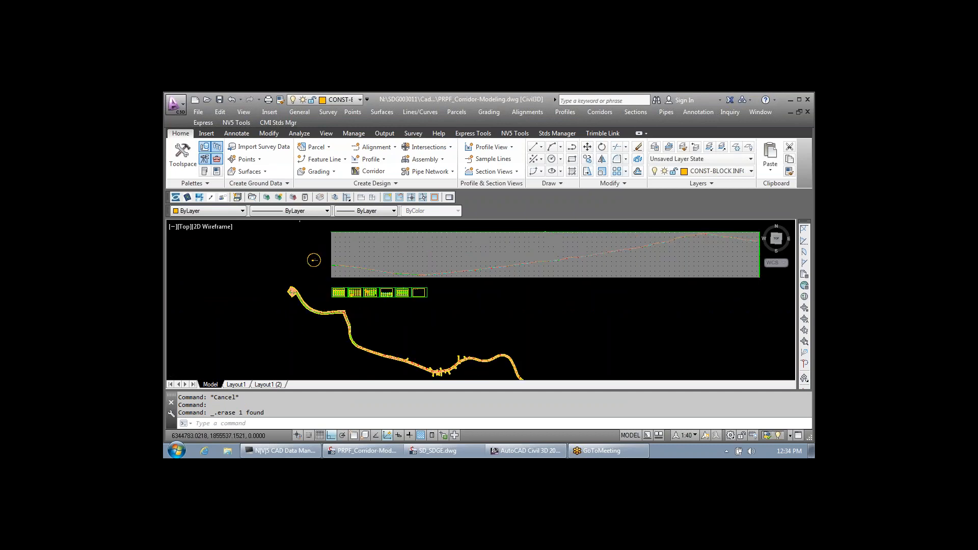
pyautogui.scroll(8, 333, 282)
pyautogui.scroll(6, 372, 340)
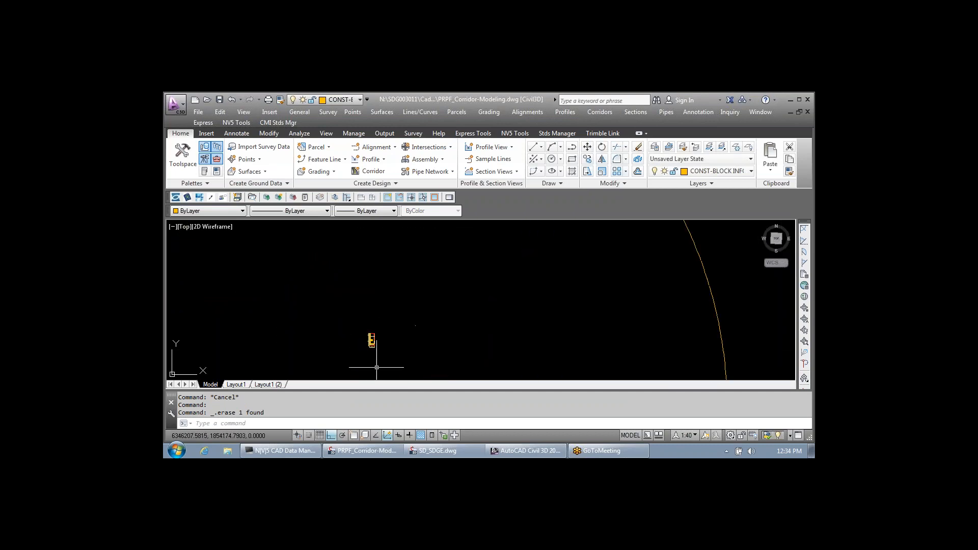
pyautogui.scroll(2, 385, 356)
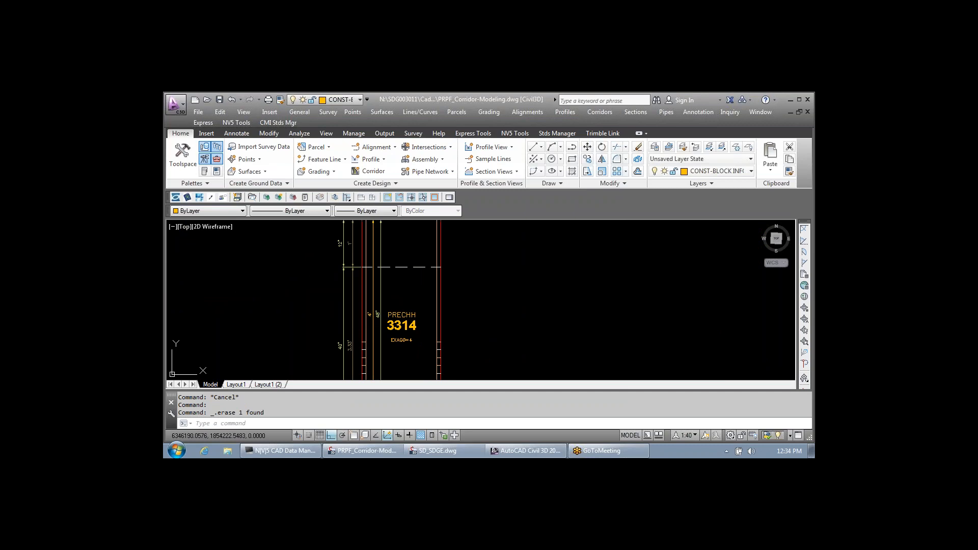
pyautogui.scroll(-2, 389, 267)
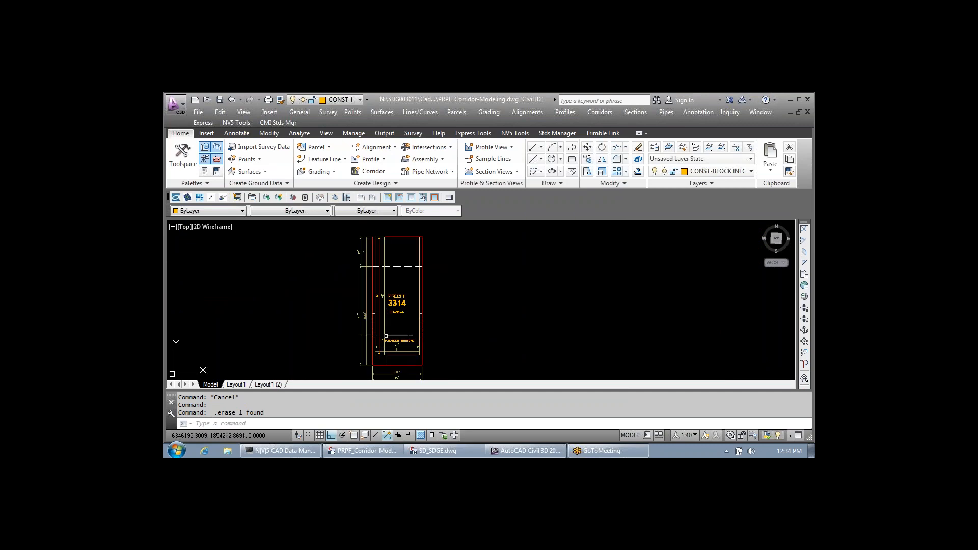
pyautogui.scroll(3, 375, 306)
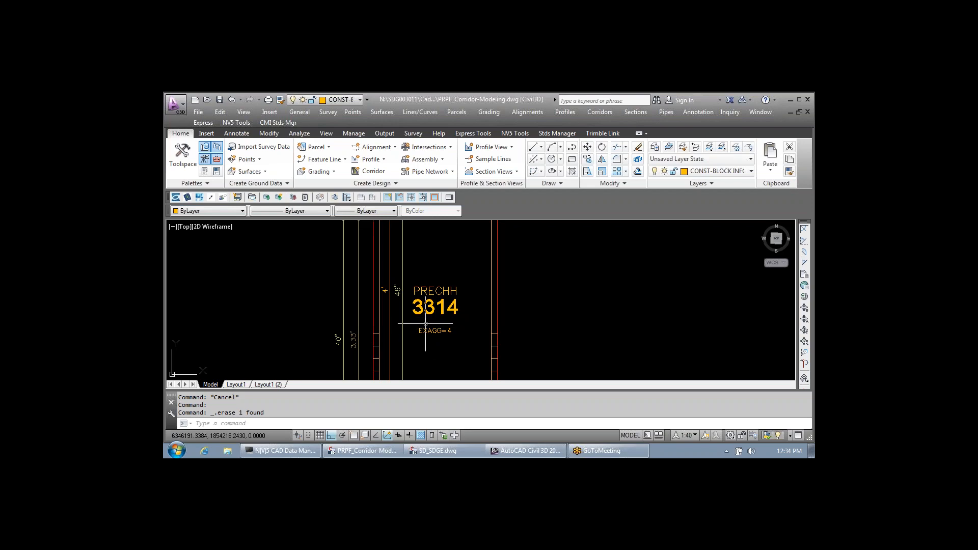
pyautogui.scroll(-4, 416, 299)
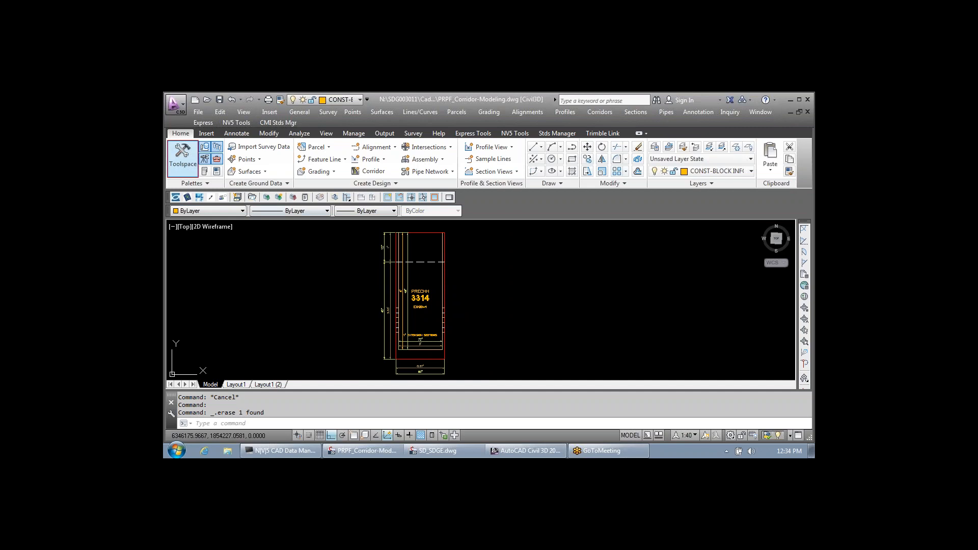
pyautogui.click(182, 155)
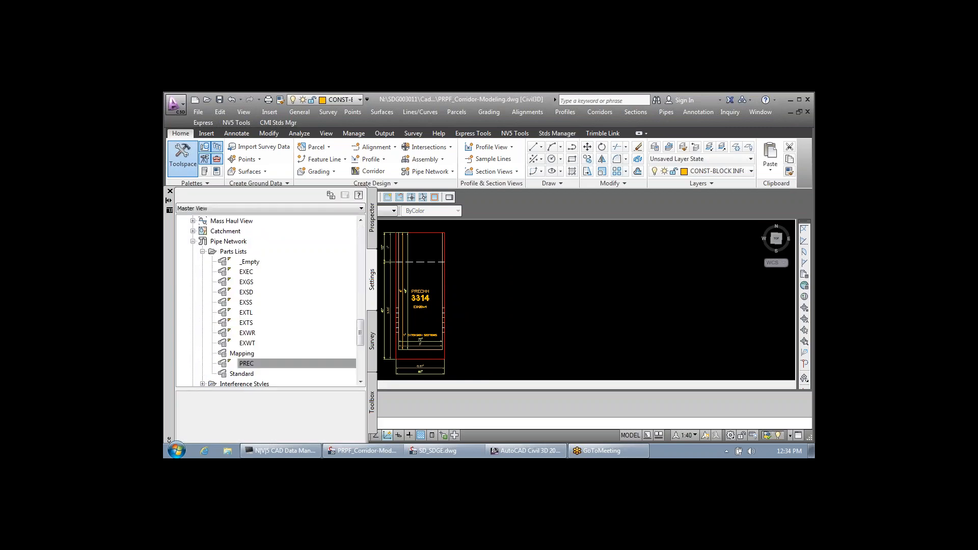
# Step: Switch to the SD_SDGE.dwg drawing and expand the Pipe Network parts lists in its settings
pyautogui.click(760, 112)
pyautogui.click(656, 226)
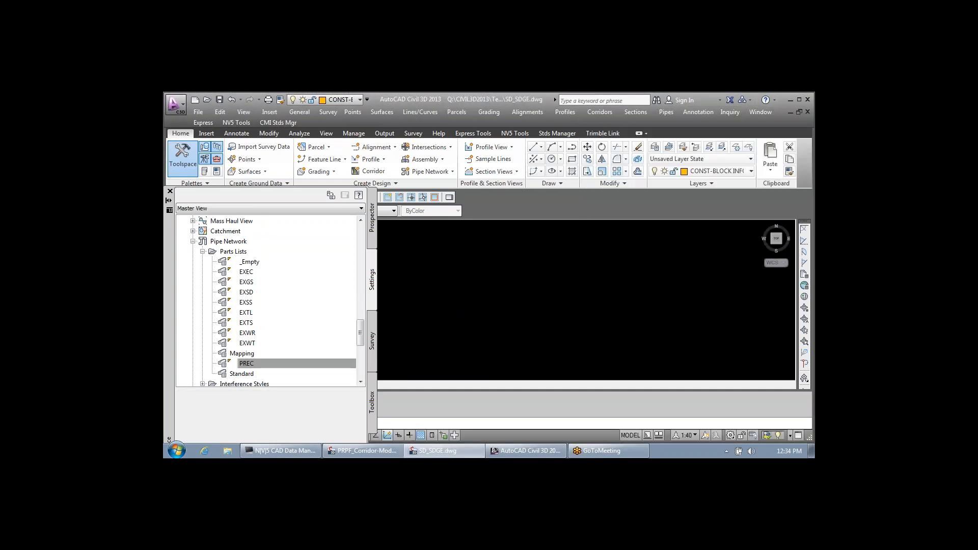
pyautogui.click(283, 252)
pyautogui.scroll(8, 283, 251)
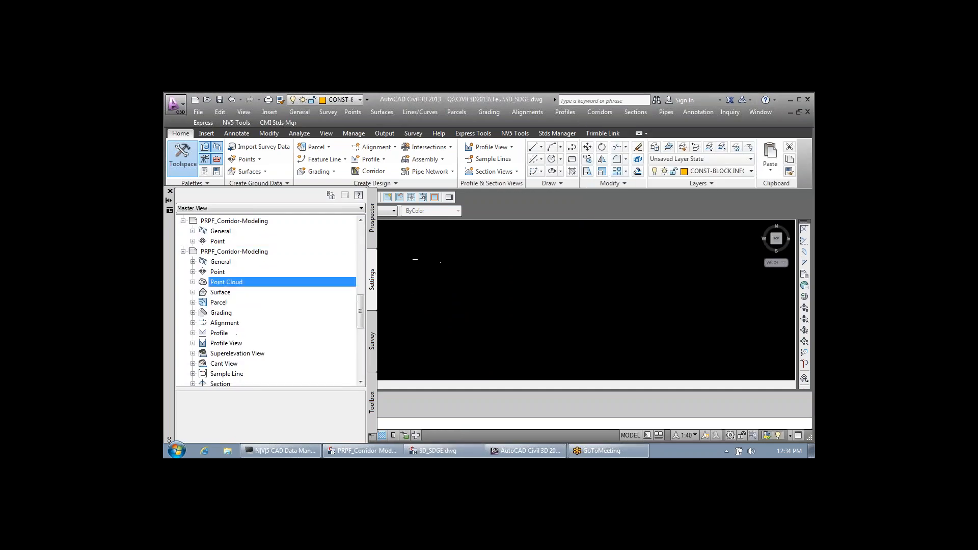
pyautogui.scroll(4, 284, 252)
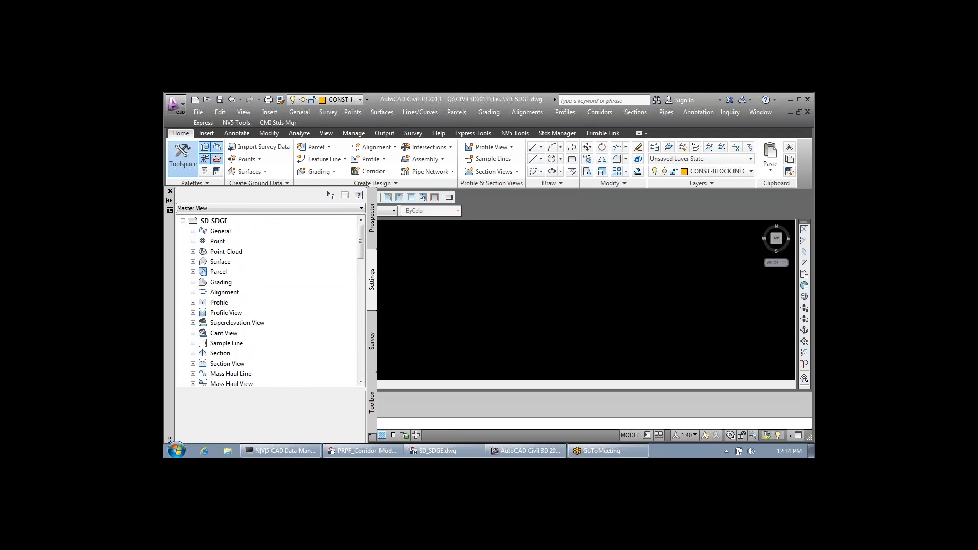
pyautogui.scroll(-1, 283, 251)
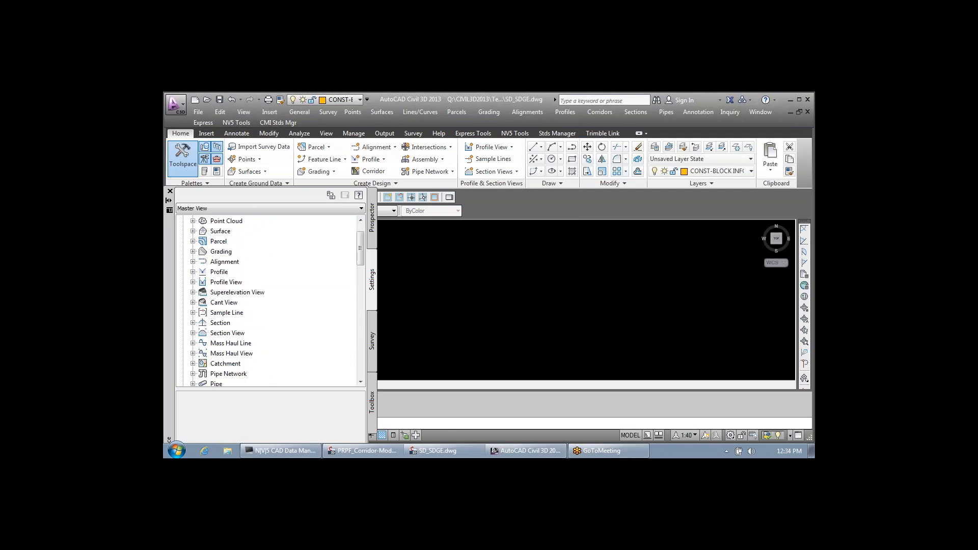
pyautogui.scroll(-1, 235, 343)
pyautogui.doubleClick(232, 344)
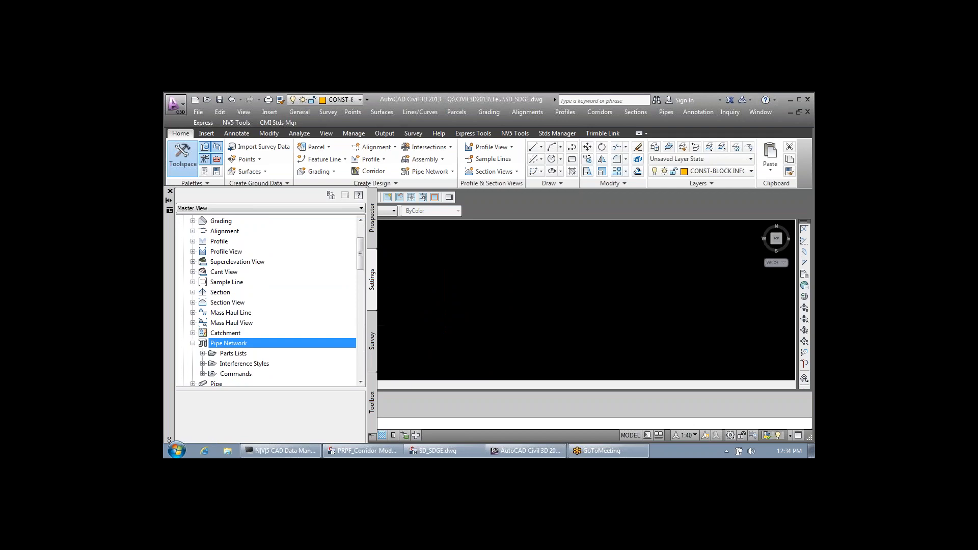
pyautogui.doubleClick(233, 354)
# Step: Open the PREC parts list for editing, expand the 3327-MH structure family and start adding a part size to it
pyautogui.rightClick(250, 333)
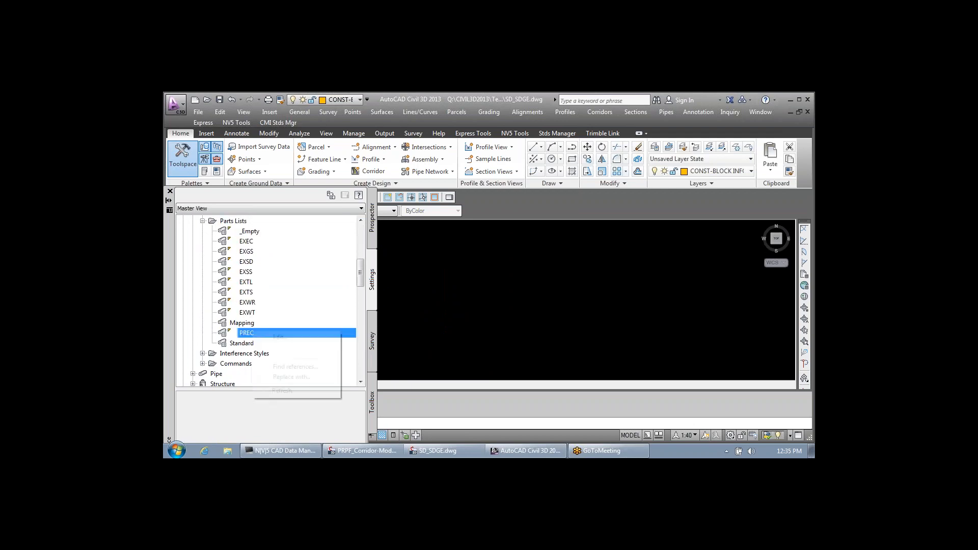
pyautogui.click(296, 367)
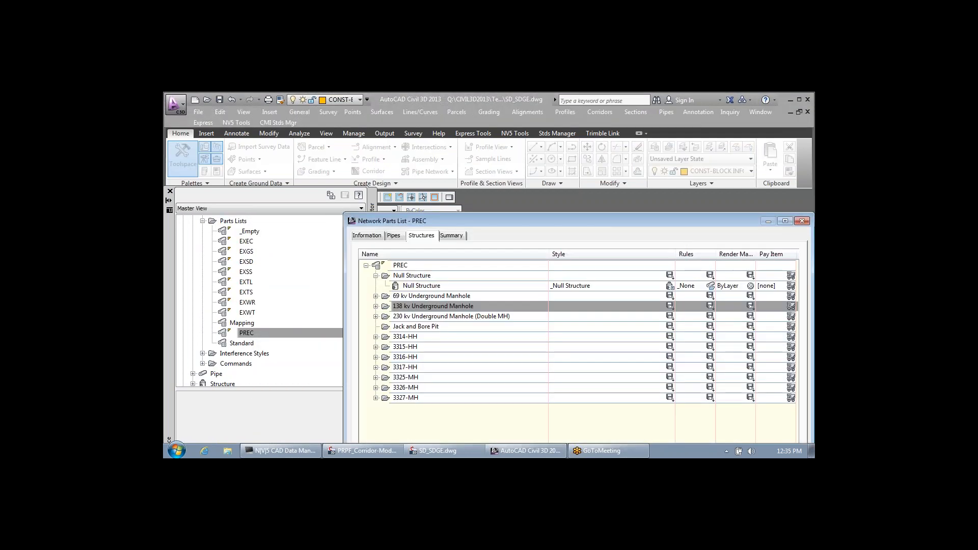
pyautogui.doubleClick(406, 398)
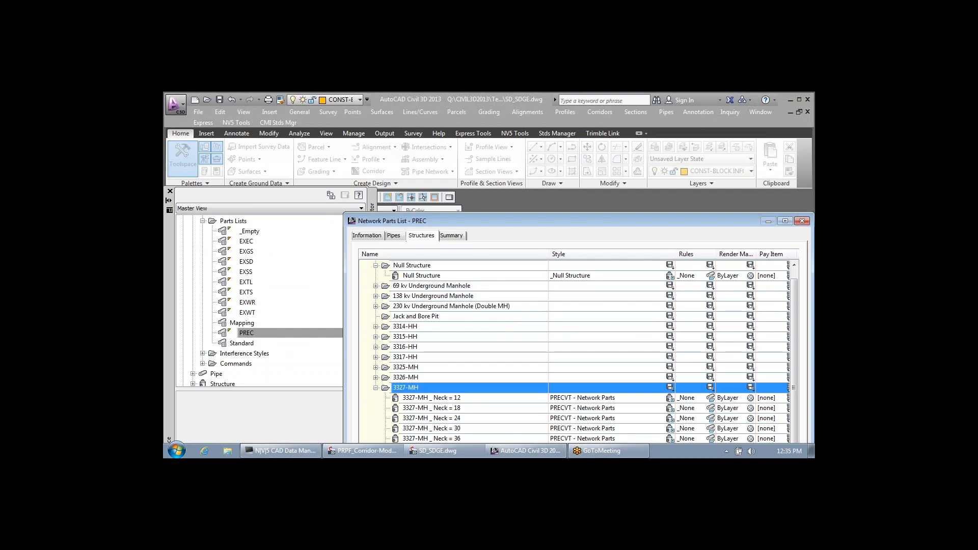
pyautogui.rightClick(441, 388)
pyautogui.click(469, 331)
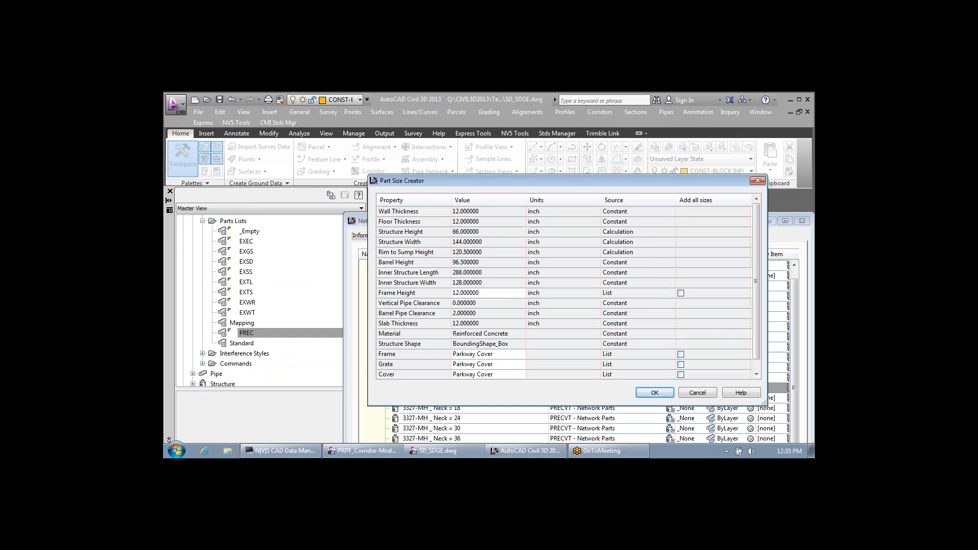
# Step: Review the Frame Height sizes available for the 3327-MH manhole and cancel the part size creation
pyautogui.rightClick(515, 274)
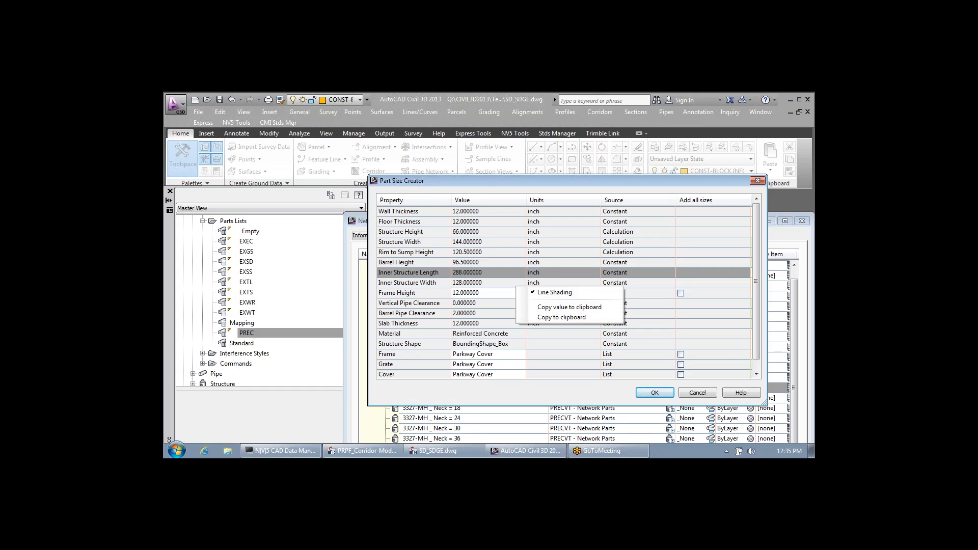
pyautogui.click(490, 293)
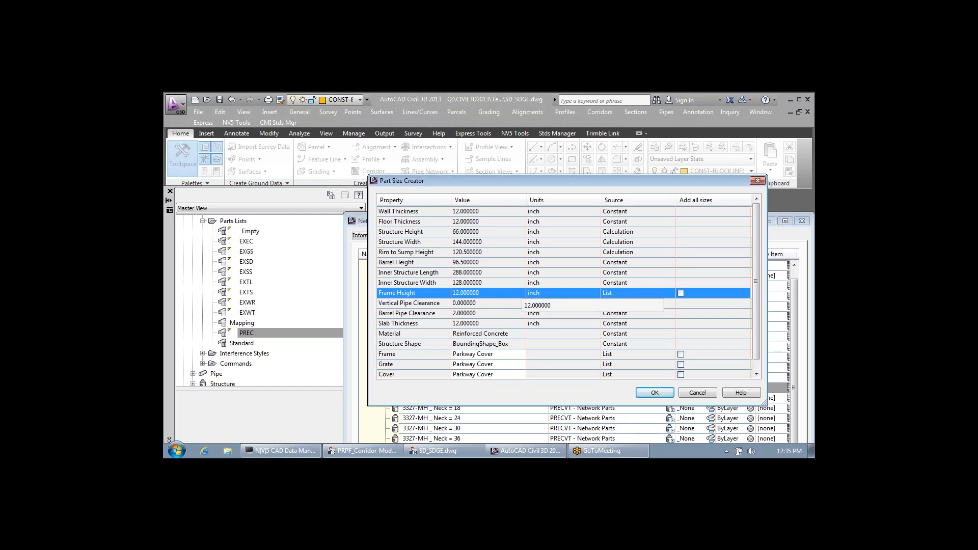
pyautogui.click(522, 294)
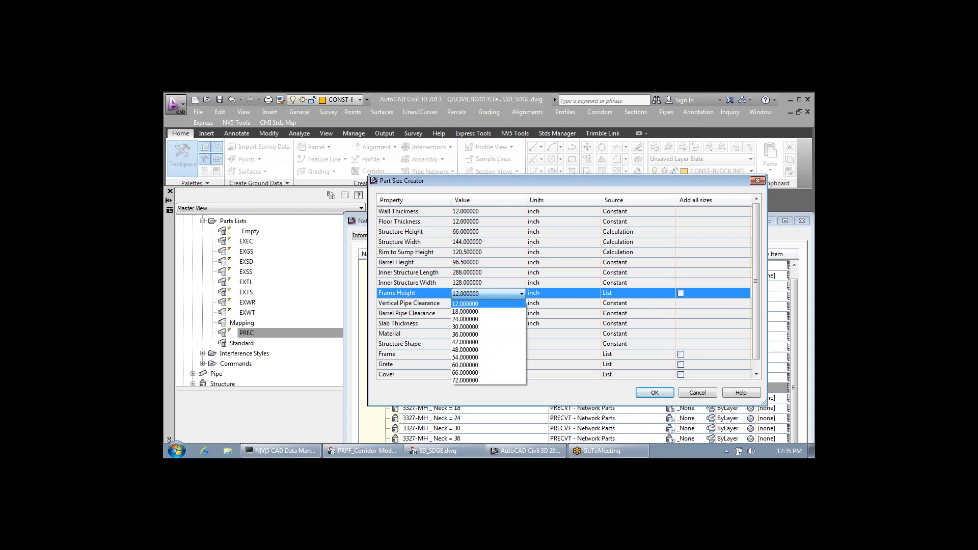
pyautogui.press('Escape')
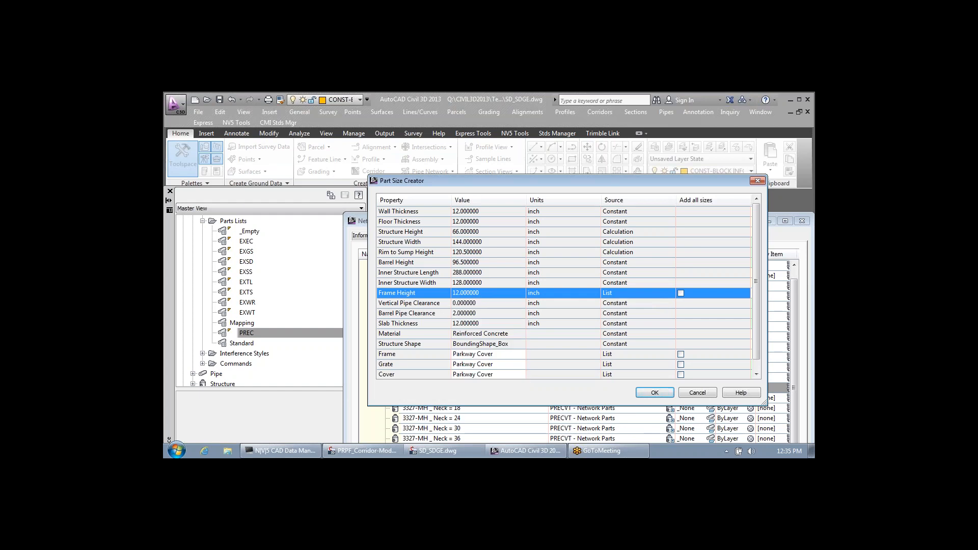
pyautogui.click(698, 393)
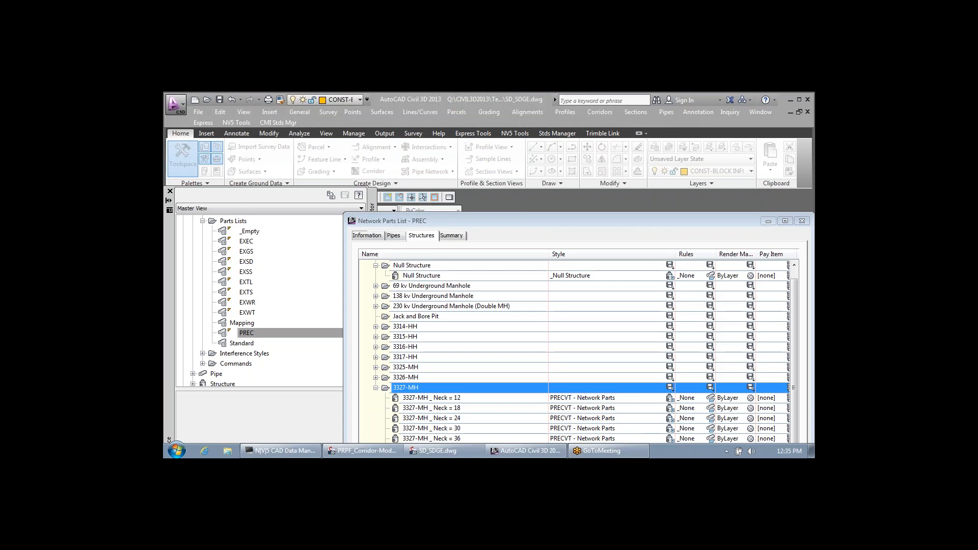
# Step: Review the 3327-MH neck sizes, close the PREC parts list without changes and collapse the Pipe Network settings
pyautogui.moveTo(576, 221); pyautogui.dragTo(502, 112)
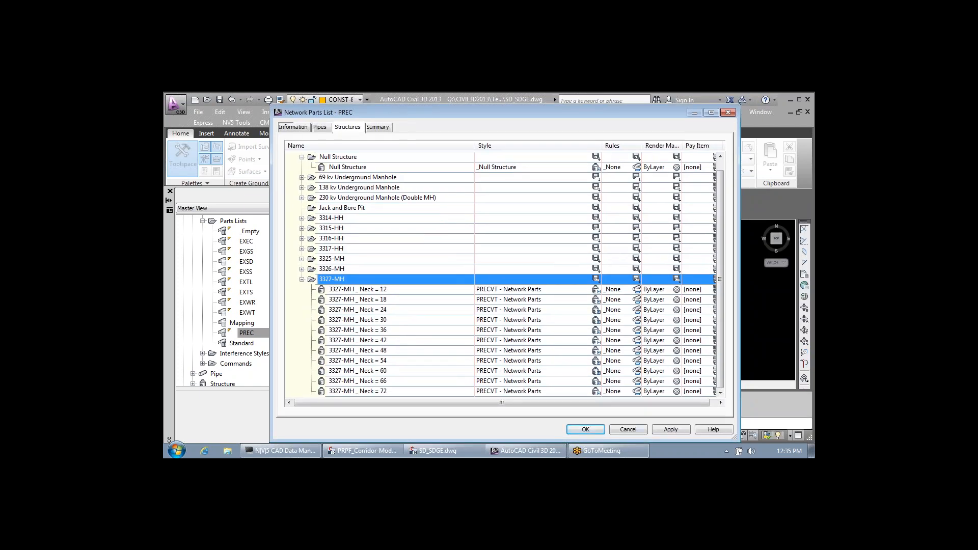
pyautogui.click(629, 429)
pyautogui.click(247, 262)
pyautogui.scroll(2, 247, 262)
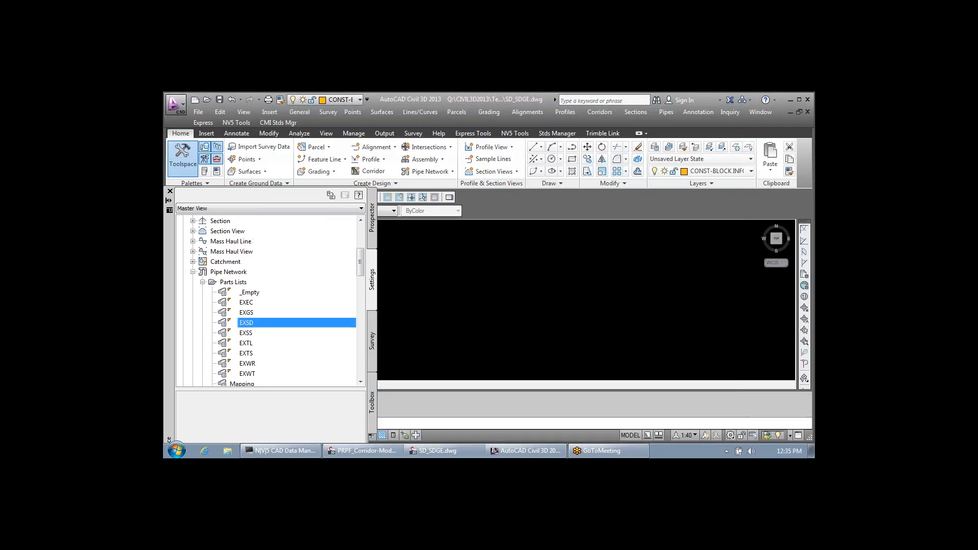
pyautogui.click(193, 272)
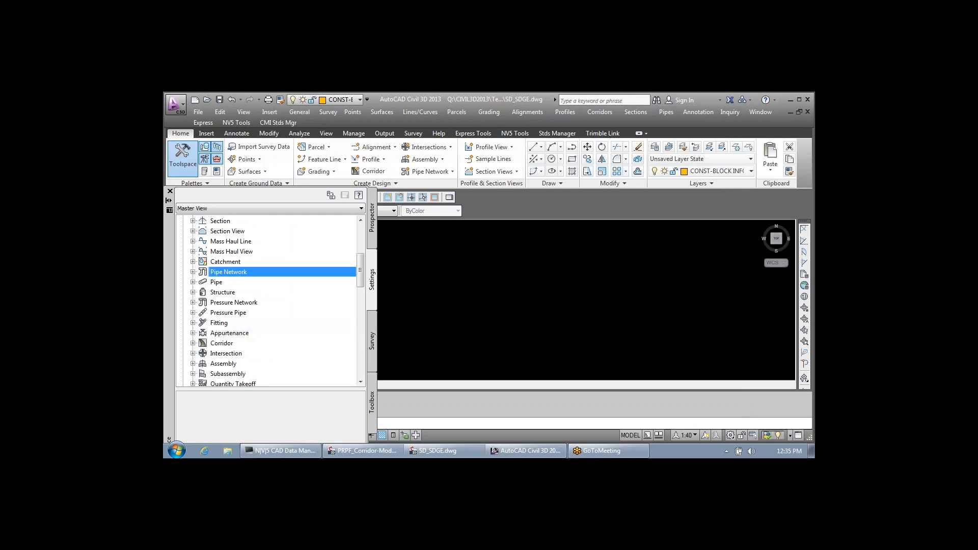
# Step: Expand the Profile View settings down to the Station Elevation label styles
pyautogui.scroll(1, 234, 314)
pyautogui.scroll(1, 270, 301)
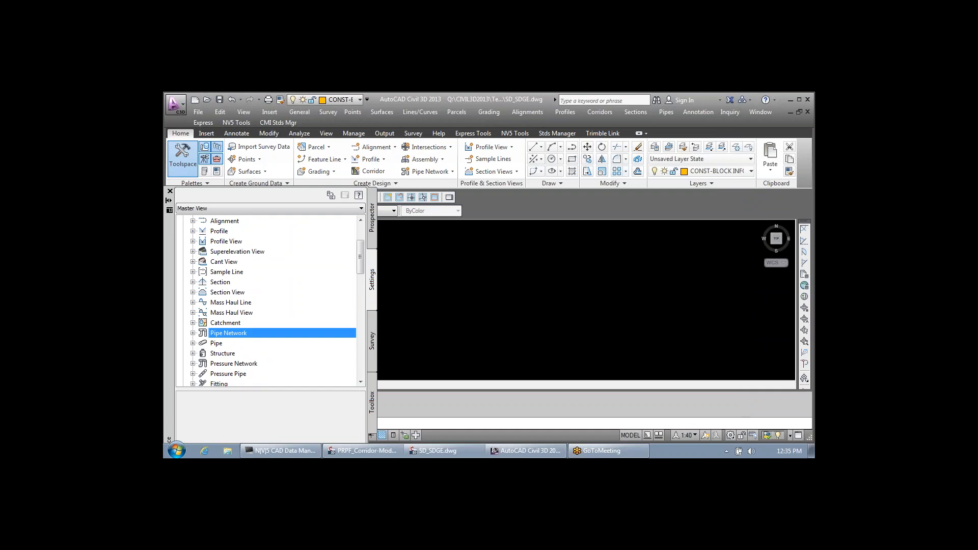
pyautogui.scroll(1, 270, 301)
pyautogui.click(193, 272)
pyautogui.scroll(-1, 270, 301)
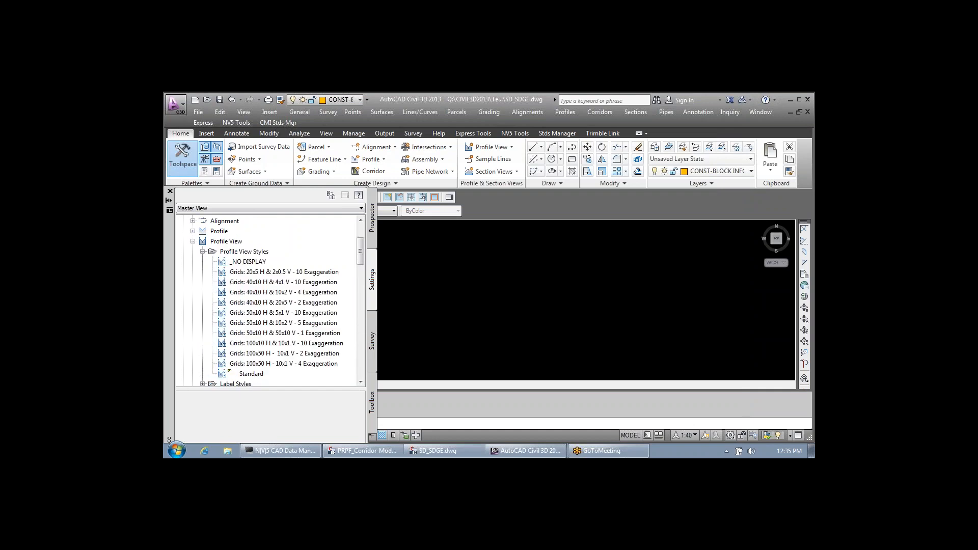
pyautogui.click(203, 252)
pyautogui.click(203, 262)
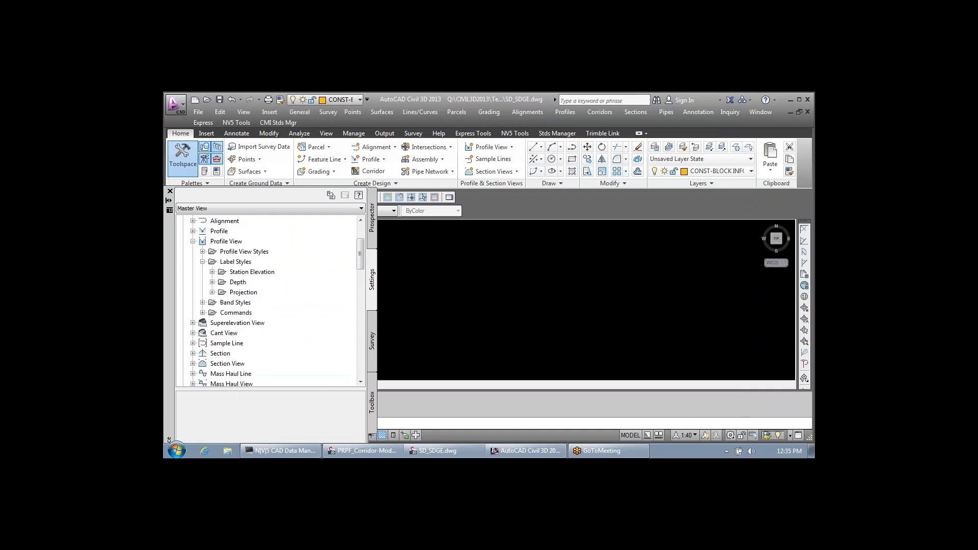
pyautogui.click(212, 272)
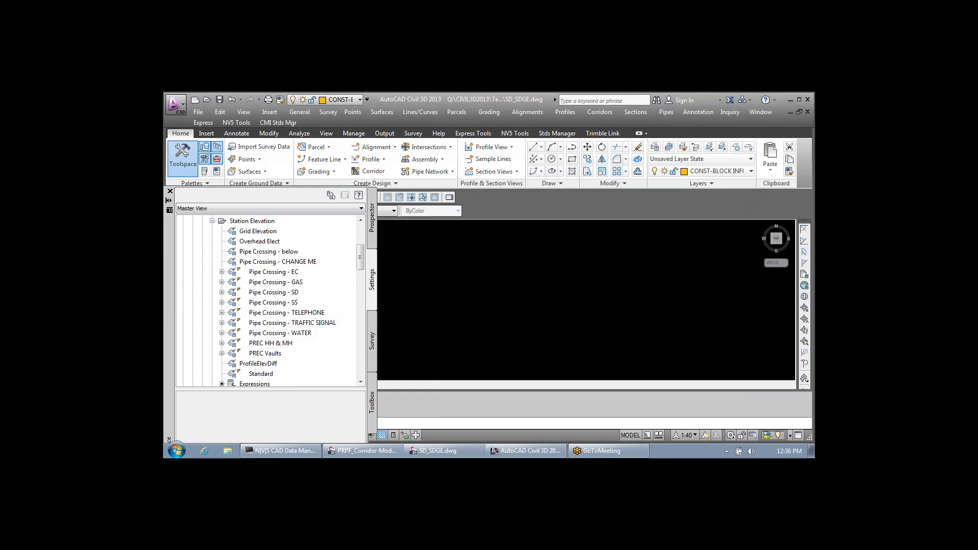
# Step: Examine the layout of the 69KV (assumed) label style under Pipe Crossing - EC, and close it without changes
pyautogui.click(222, 272)
pyautogui.scroll(-1, 270, 297)
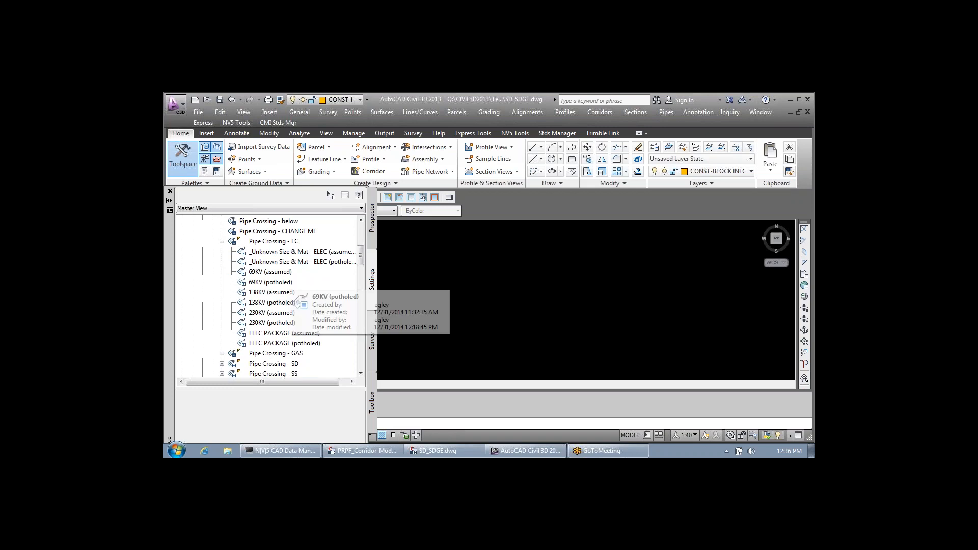
pyautogui.click(270, 272)
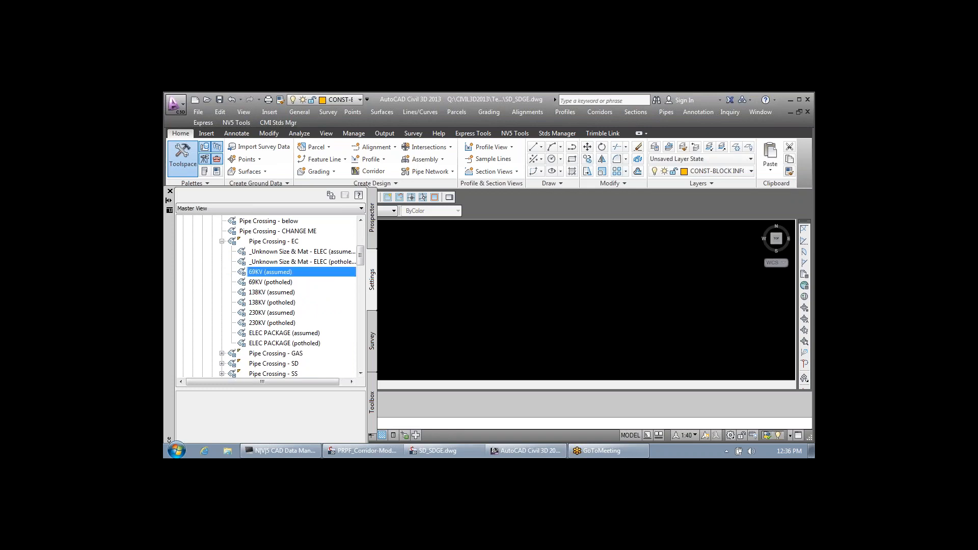
pyautogui.rightClick(289, 273)
pyautogui.click(318, 280)
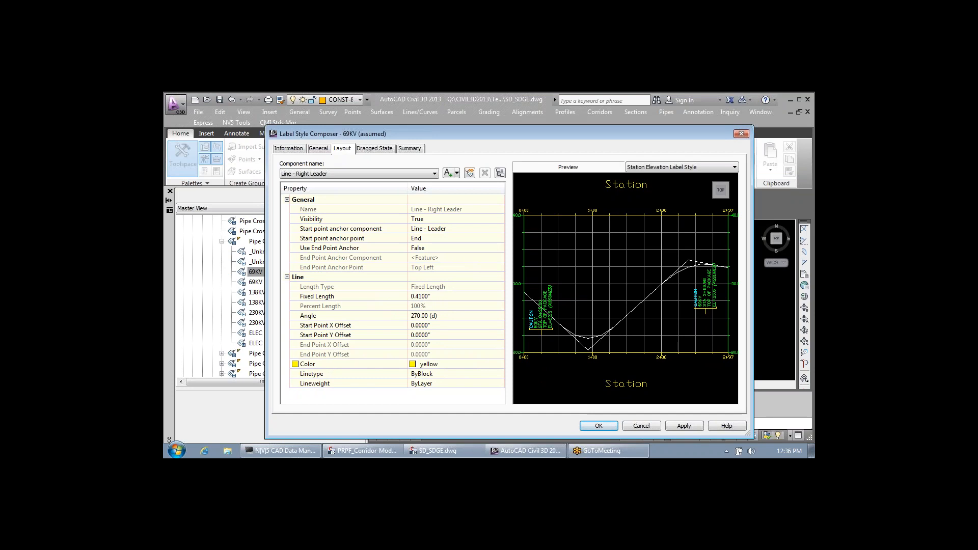
pyautogui.click(641, 426)
pyautogui.press('Escape')
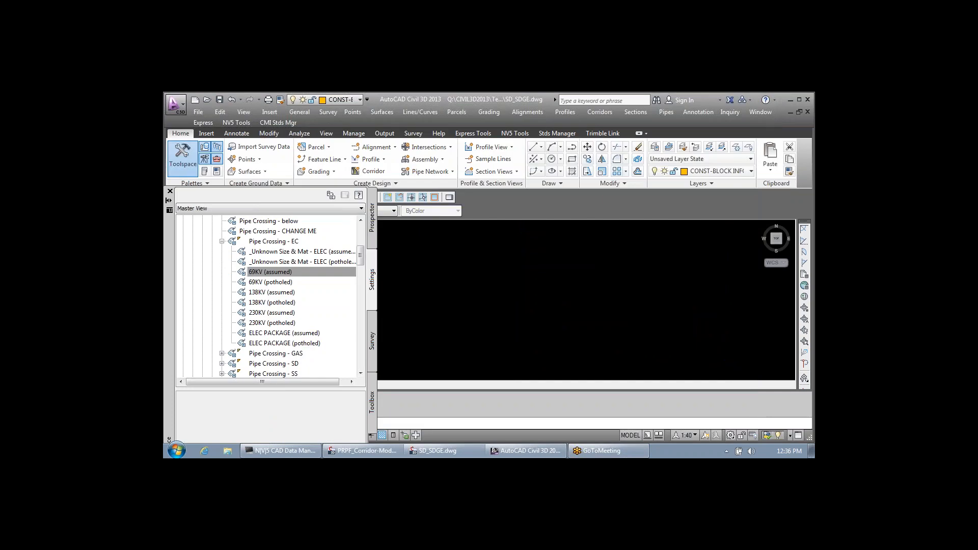
# Step: Collapse the Profile View settings, close the Toolspace and clear any active selection in the drawing
pyautogui.click(221, 242)
pyautogui.scroll(2, 270, 301)
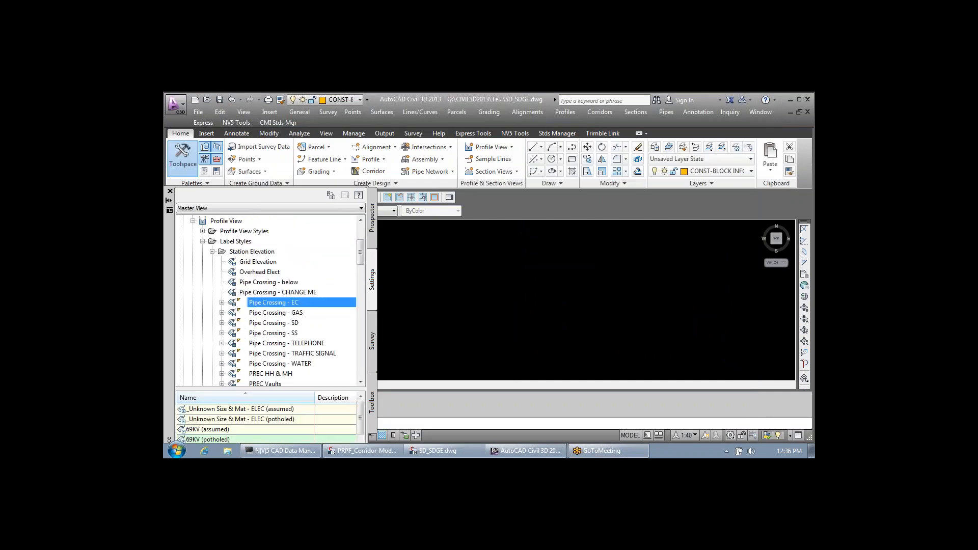
pyautogui.click(212, 251)
pyautogui.click(202, 242)
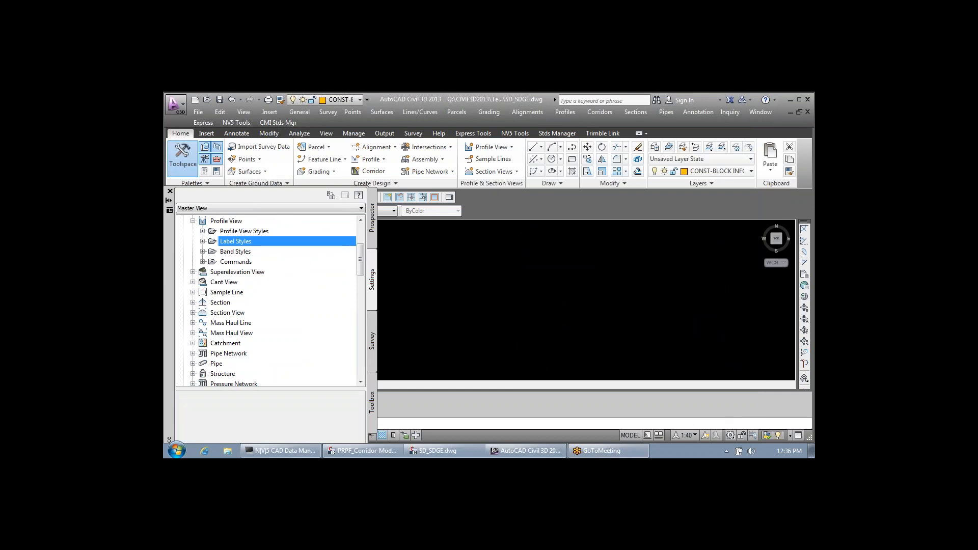
pyautogui.click(192, 221)
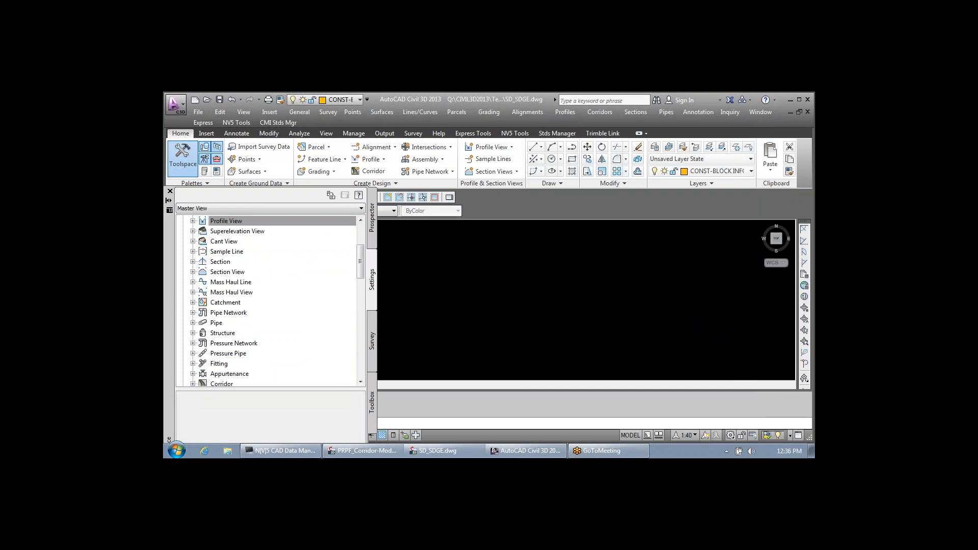
pyautogui.moveTo(523, 339); pyautogui.dragTo(481, 315)
pyautogui.click(170, 192)
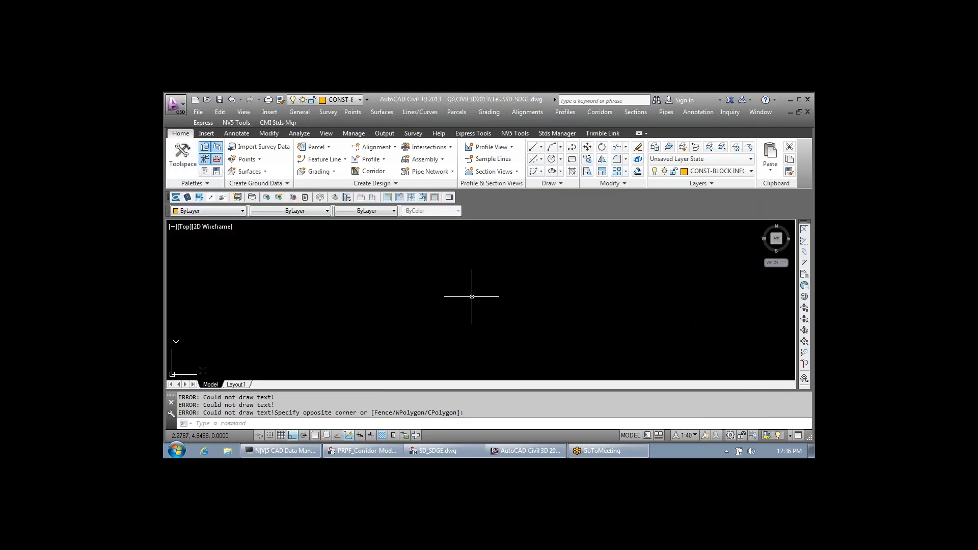
pyautogui.press('Escape')
pyautogui.press('Escape')
pyautogui.press('Escape')
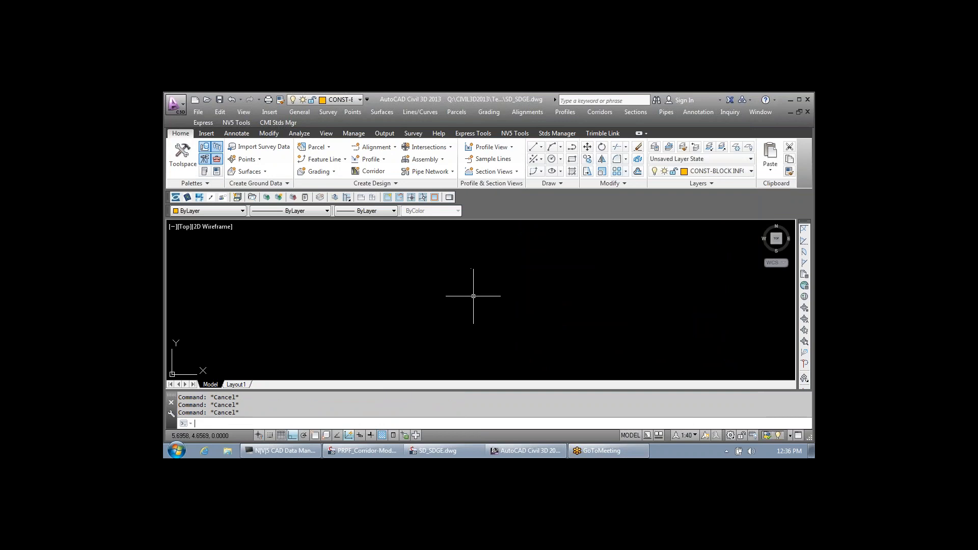
pyautogui.scroll(-5, 474, 297)
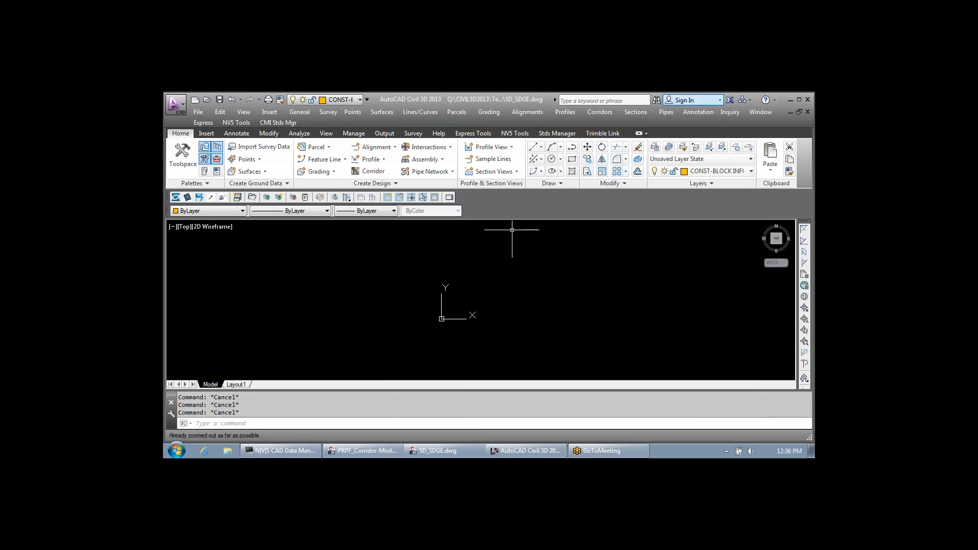
# Step: Switch back to PRPF_Corridor-Modeling.dwg and bring the profile view and the section sheets below it into view
pyautogui.click(760, 112)
pyautogui.click(693, 215)
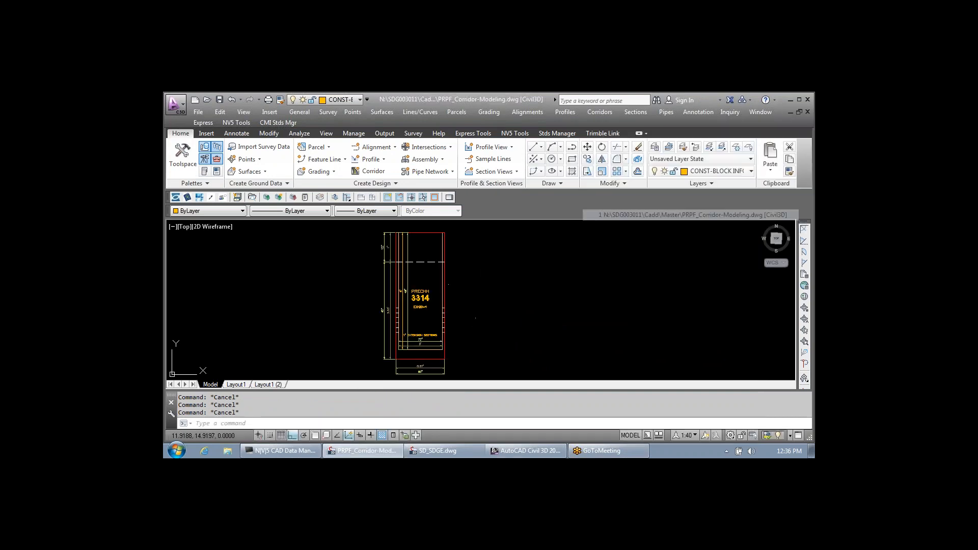
pyautogui.scroll(-4, 568, 277)
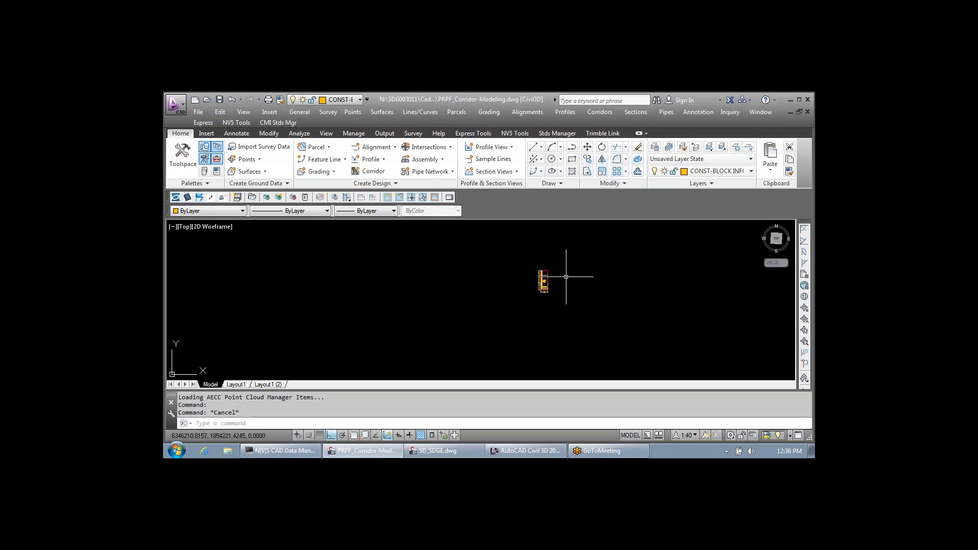
pyautogui.scroll(-4, 566, 277)
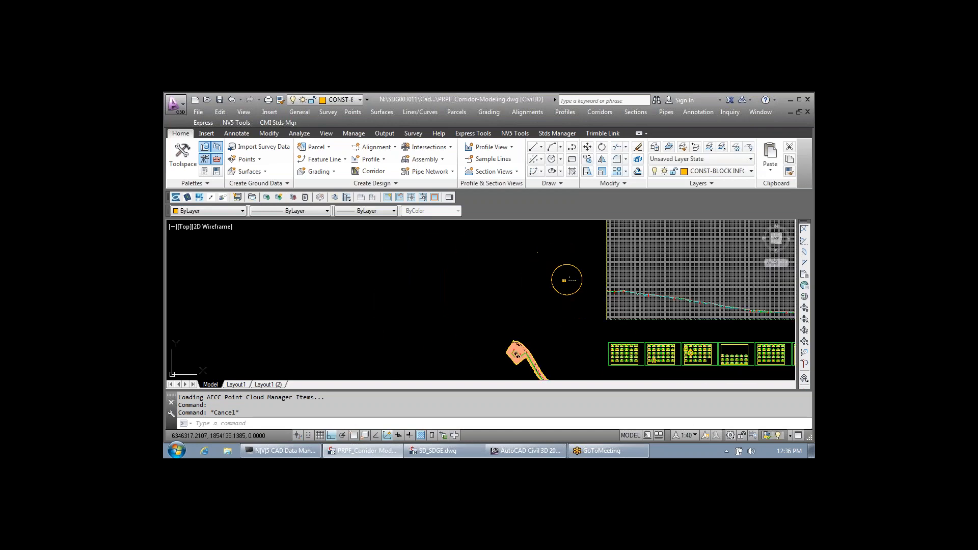
pyautogui.scroll(-4, 569, 278)
pyautogui.scroll(8, 595, 285)
pyautogui.scroll(-2, 565, 275)
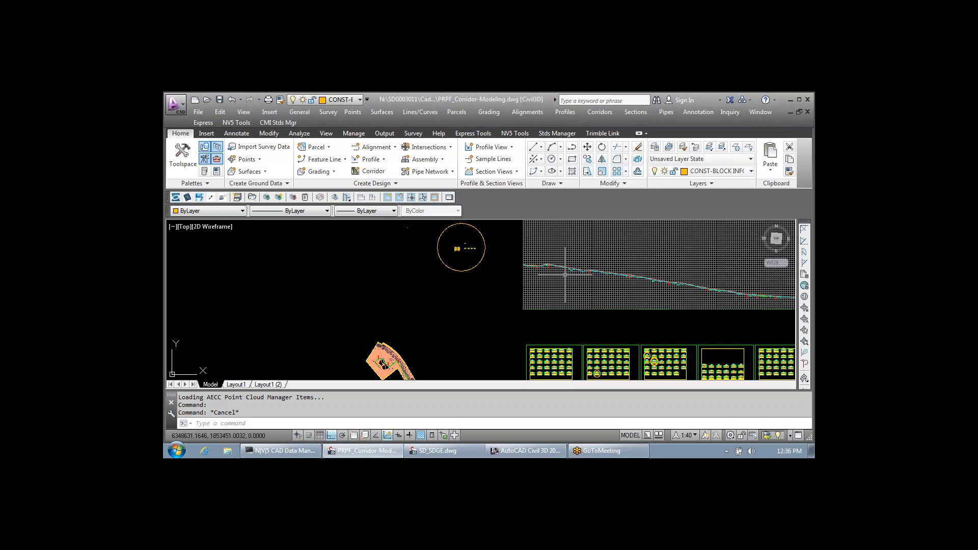
# Step: Examine the section sheets below the profile view, and bring the empty area west of the corridor's start into view
pyautogui.scroll(6, 657, 371)
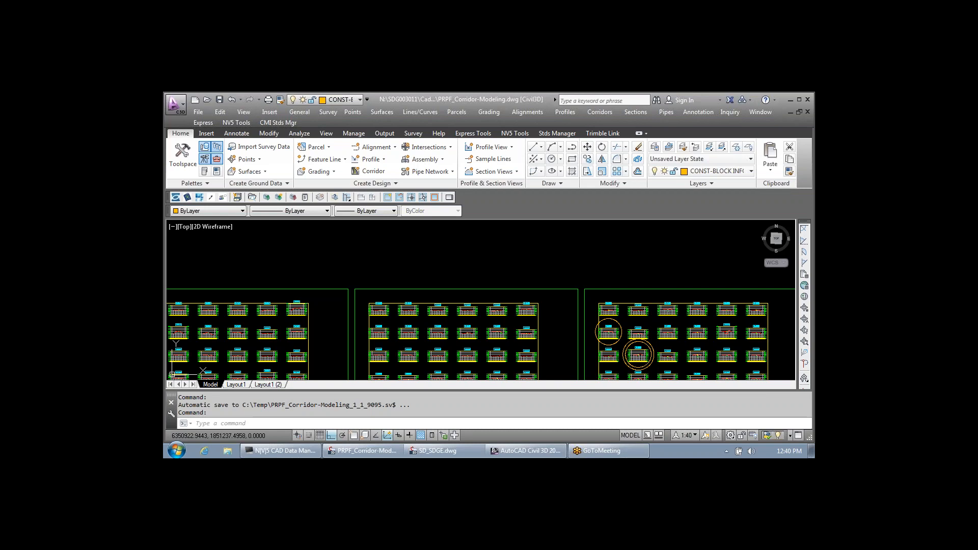
pyautogui.scroll(-9, 601, 306)
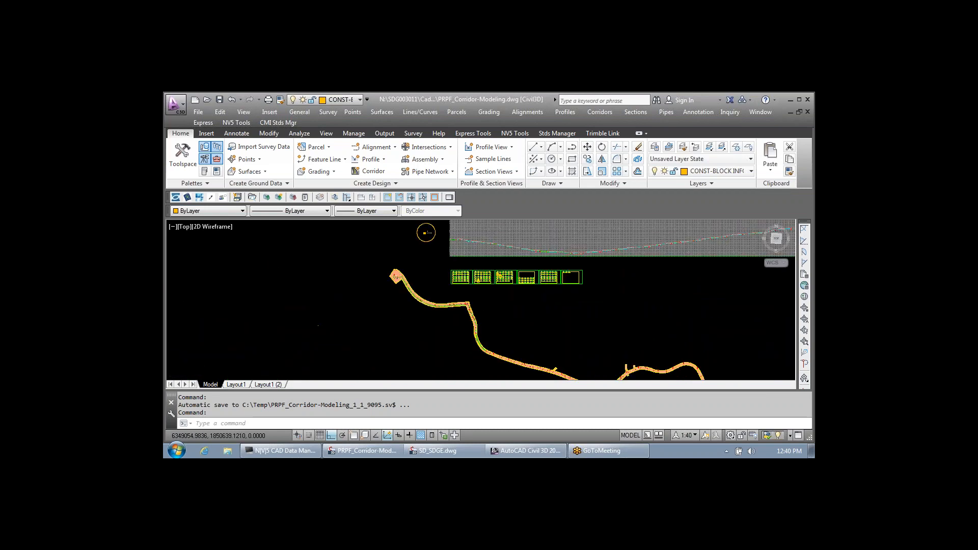
pyautogui.scroll(-2, 428, 240)
pyautogui.press('Escape')
pyautogui.press('Escape')
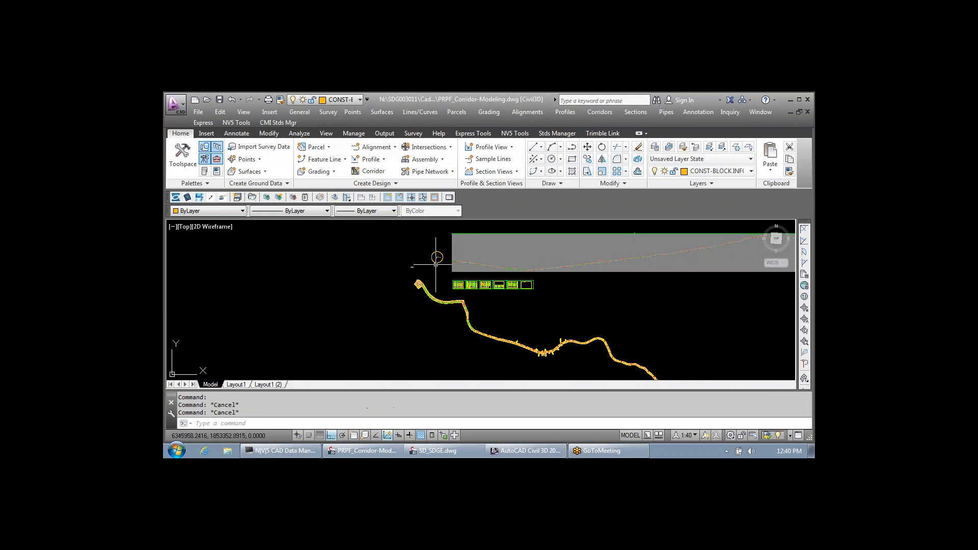
pyautogui.press('Escape')
pyautogui.scroll(4, 405, 262)
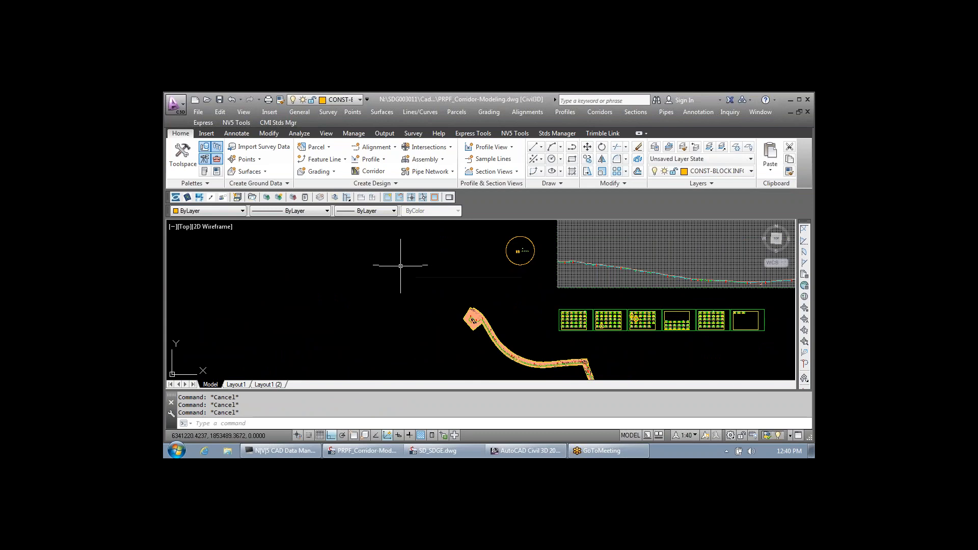
pyautogui.scroll(2, 401, 265)
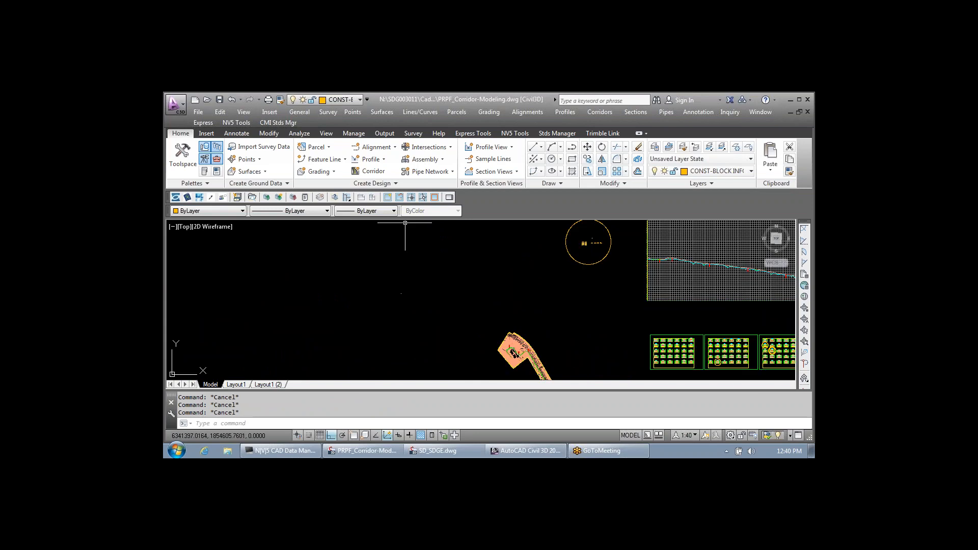
# Step: Start a feature line in Site 1 with the Standard style in the empty area west of the corridor, with a start elevation of 100
pyautogui.click(420, 111)
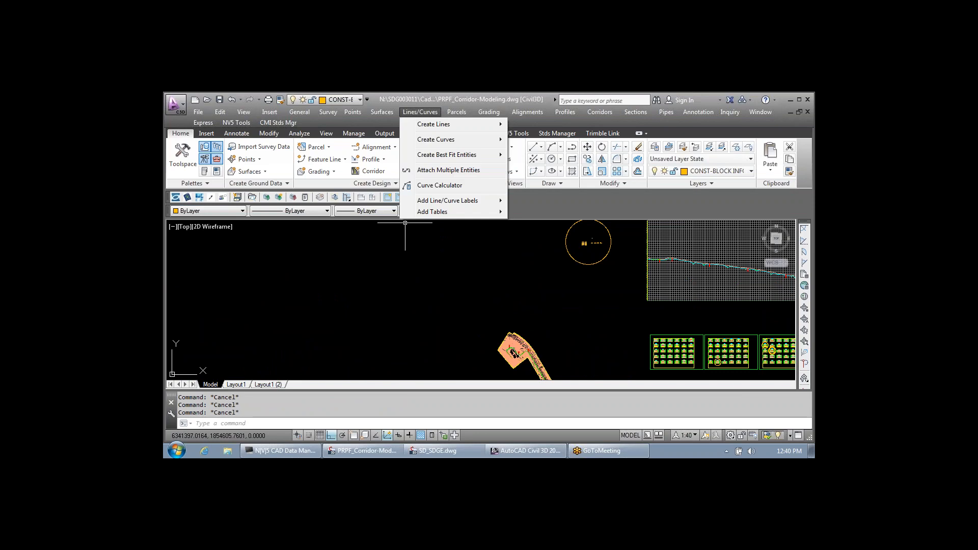
pyautogui.press('Left')
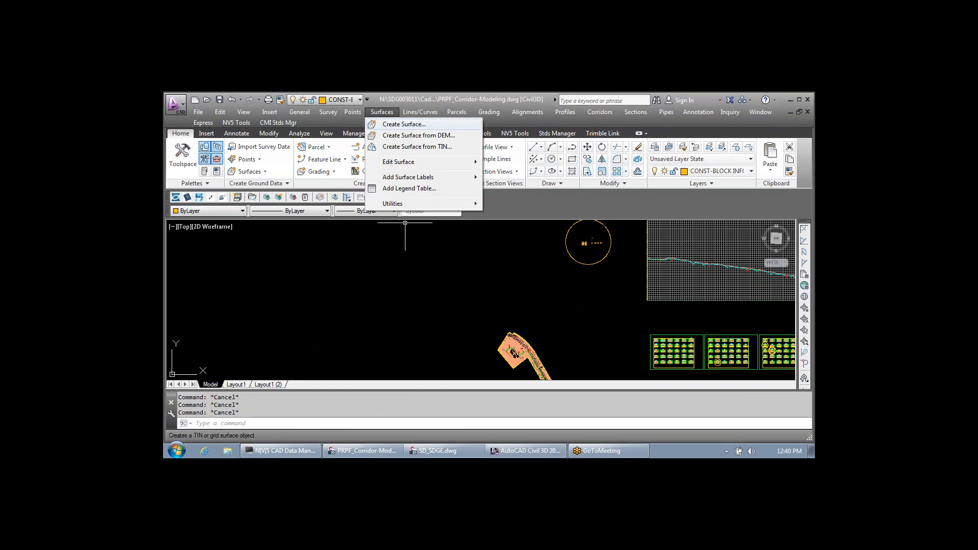
pyautogui.press('Right')
pyautogui.press('Right')
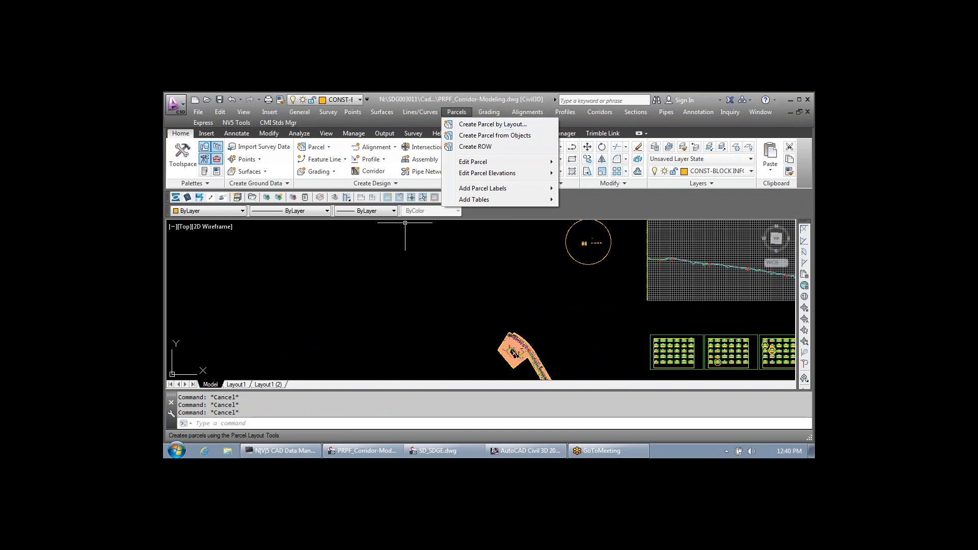
pyautogui.press('Right')
pyautogui.press('Escape')
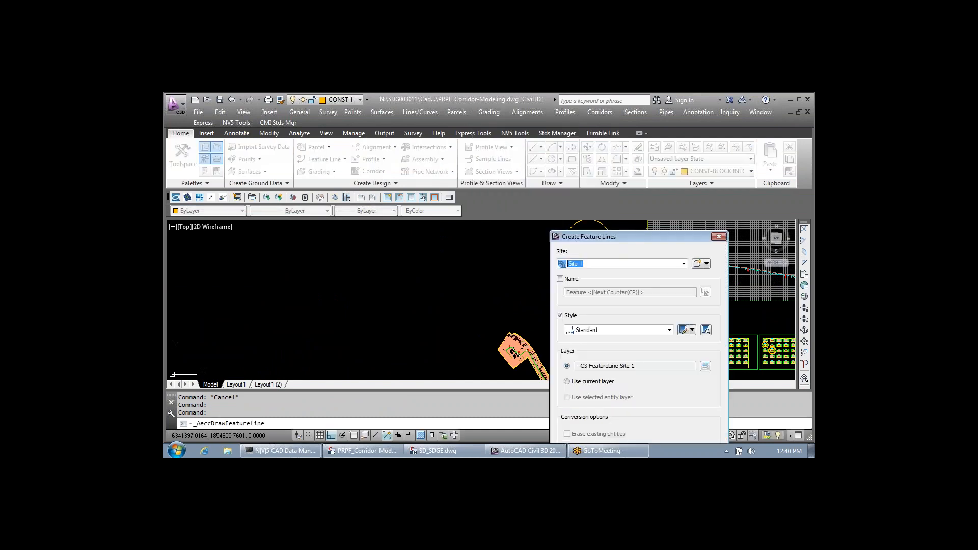
pyautogui.press('Return')
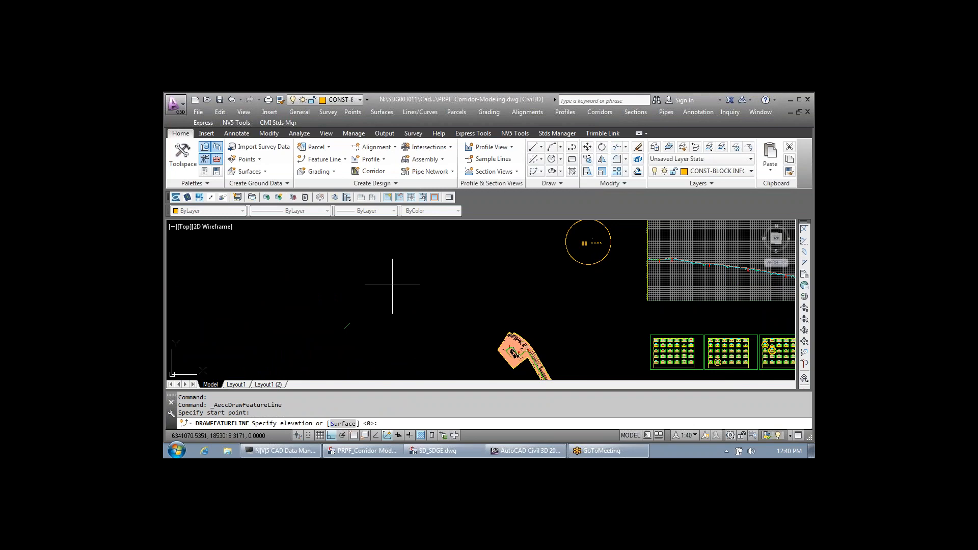
pyautogui.write('100')
pyautogui.press('Return')
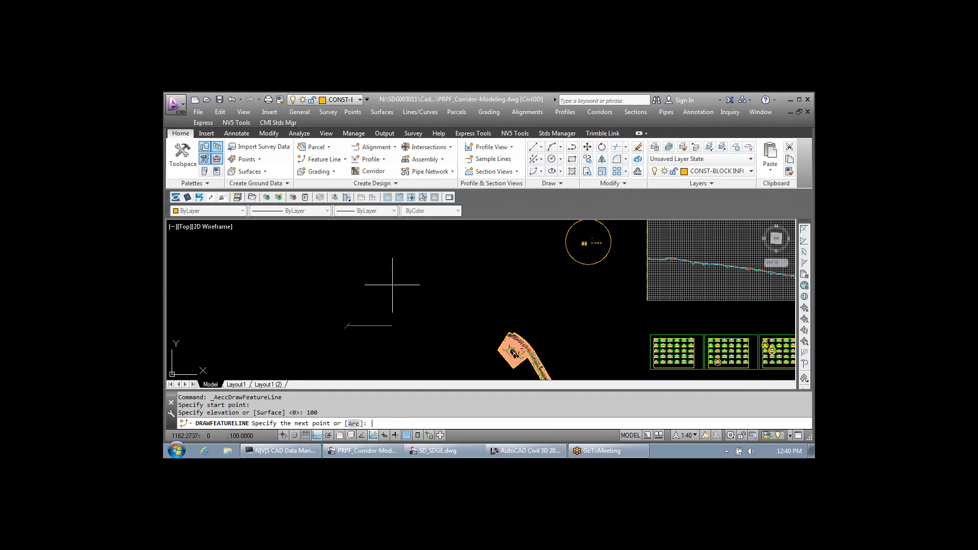
# Step: Draw the feature line's first straight segment about 1855 ft long toward the northeast with Ortho off, ending at elevation 101
pyautogui.press('F8')
pyautogui.click(403, 274)
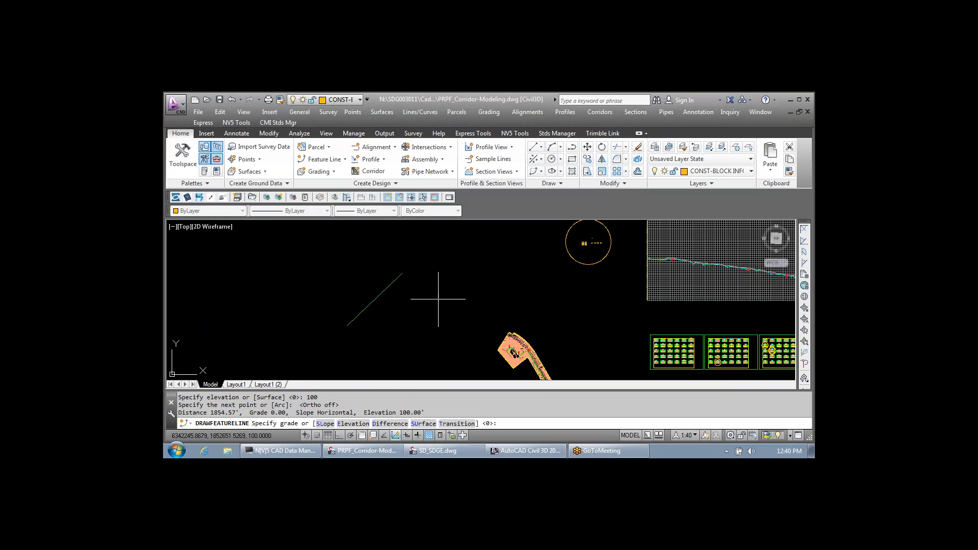
pyautogui.write('E')
pyautogui.press('Return')
pyautogui.write('101')
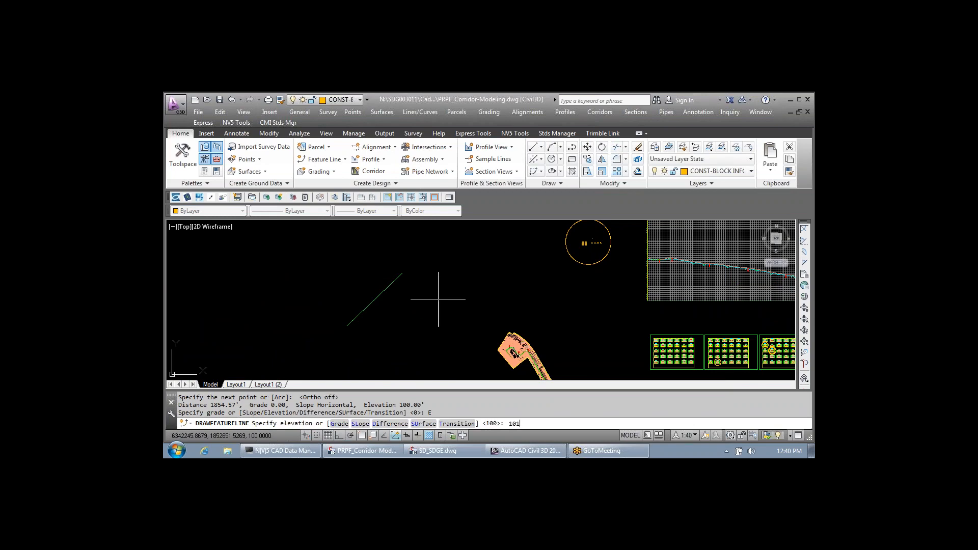
pyautogui.press('Return')
# Step: Continue the feature line with an arc about 1708 ft long curving over to the east, ending at elevation 102
pyautogui.write('C')
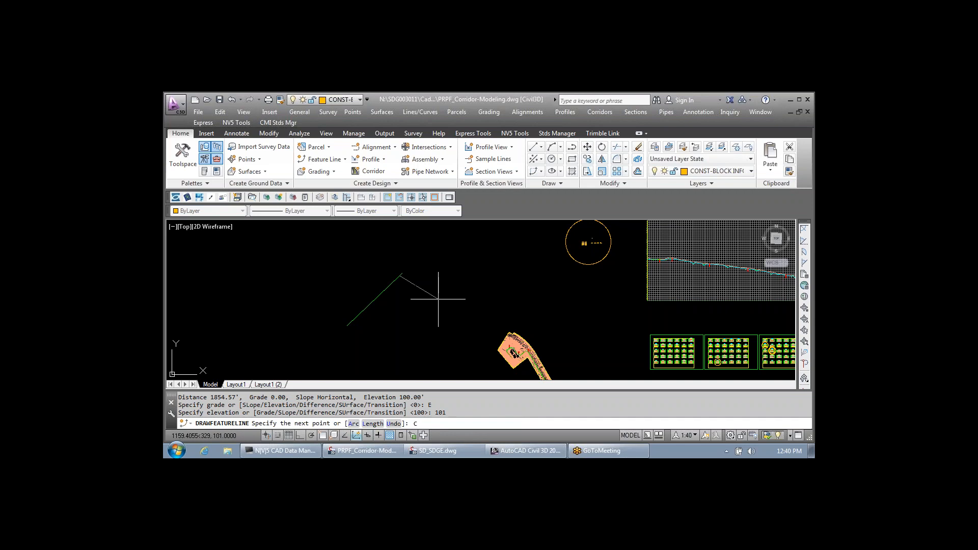
pyautogui.press('Return')
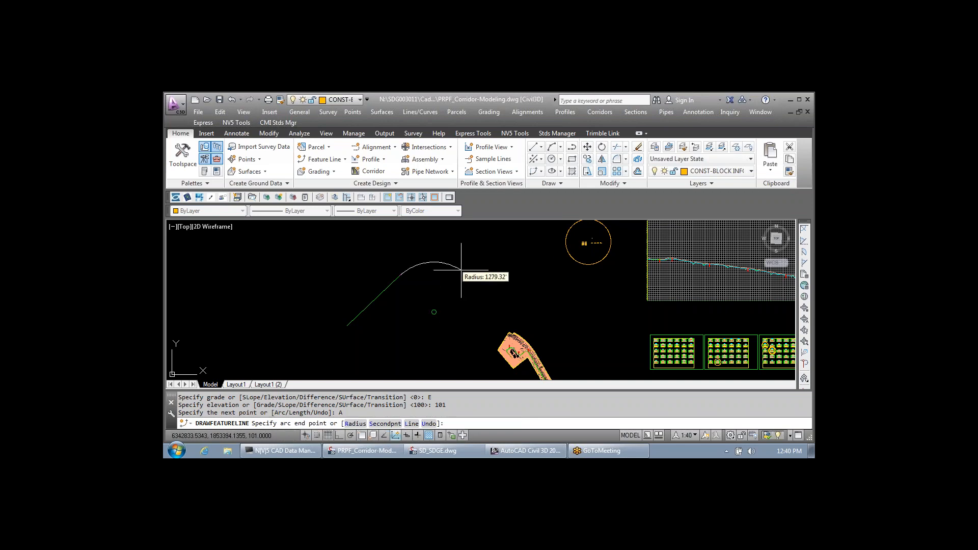
pyautogui.click(461, 269)
pyautogui.write('102')
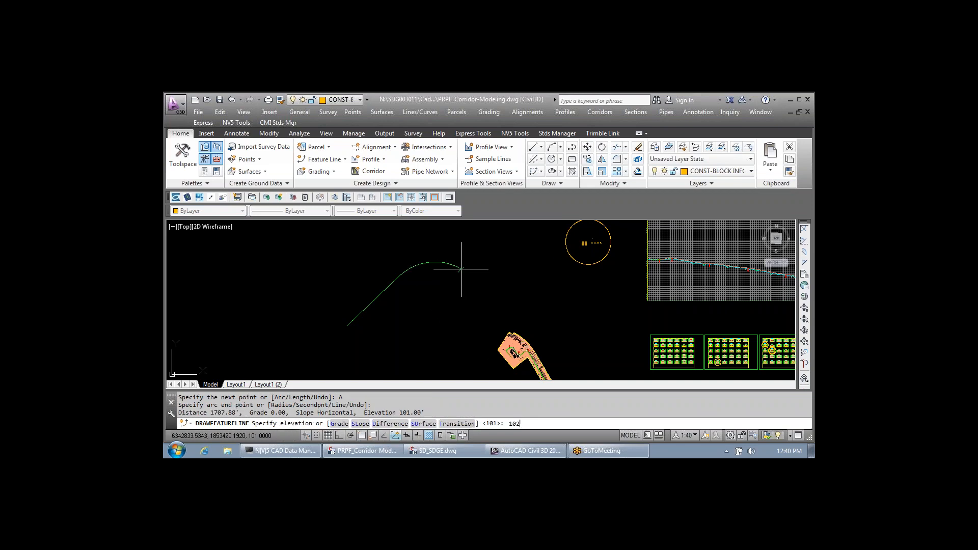
pyautogui.press('Return')
# Step: Switch back to line mode, add a straight segment about 1461 ft long toward the southeast at elevation 103, and finish the feature line
pyautogui.write('L')
pyautogui.press('Return')
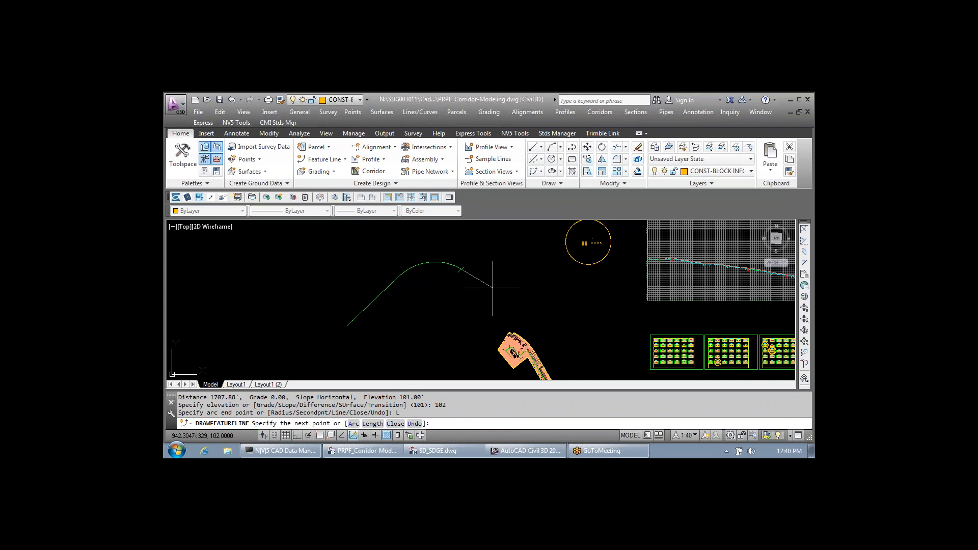
pyautogui.click(507, 305)
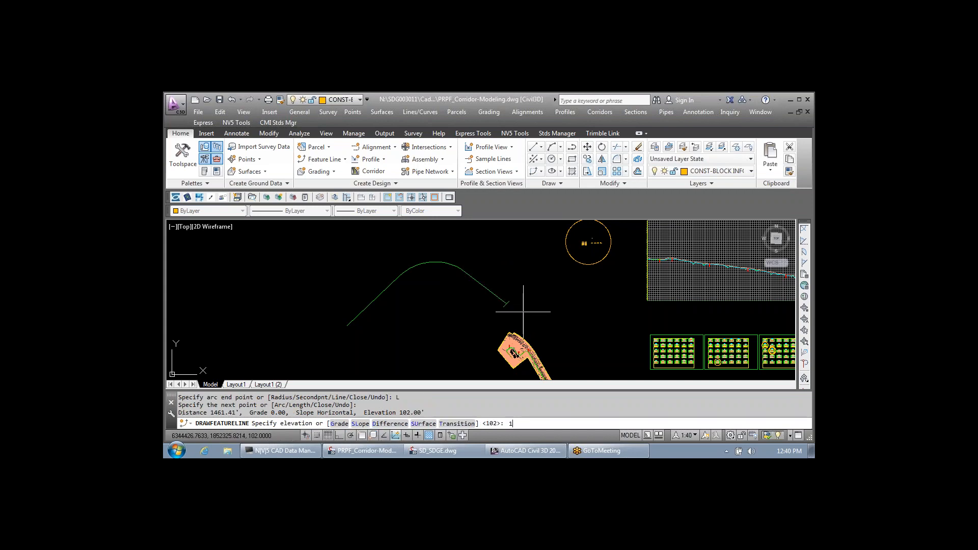
pyautogui.write('103')
pyautogui.press('Return')
pyautogui.press('Return')
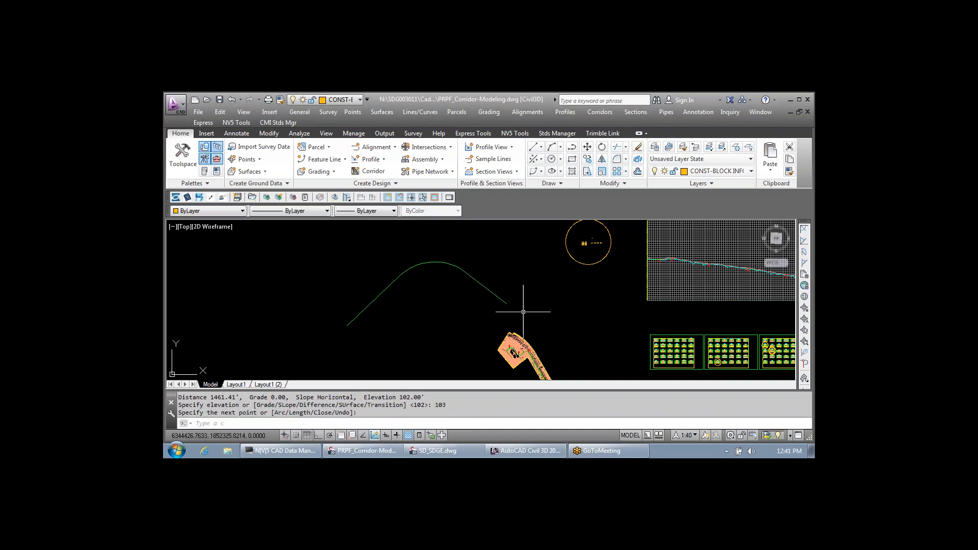
# Step: Explode the new feature line and inspect the vertices along the resulting polyline's curve
pyautogui.click(447, 260)
pyautogui.click(448, 260)
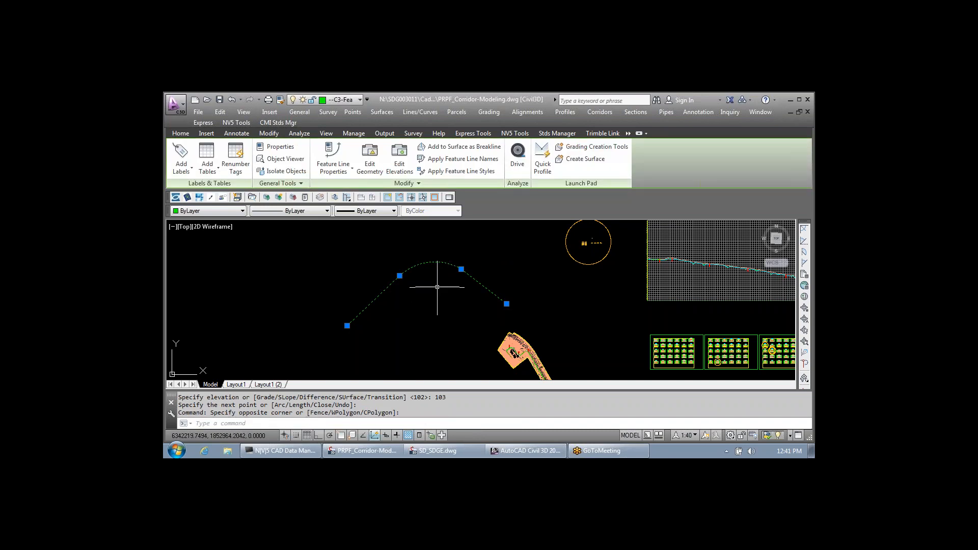
pyautogui.press('Escape')
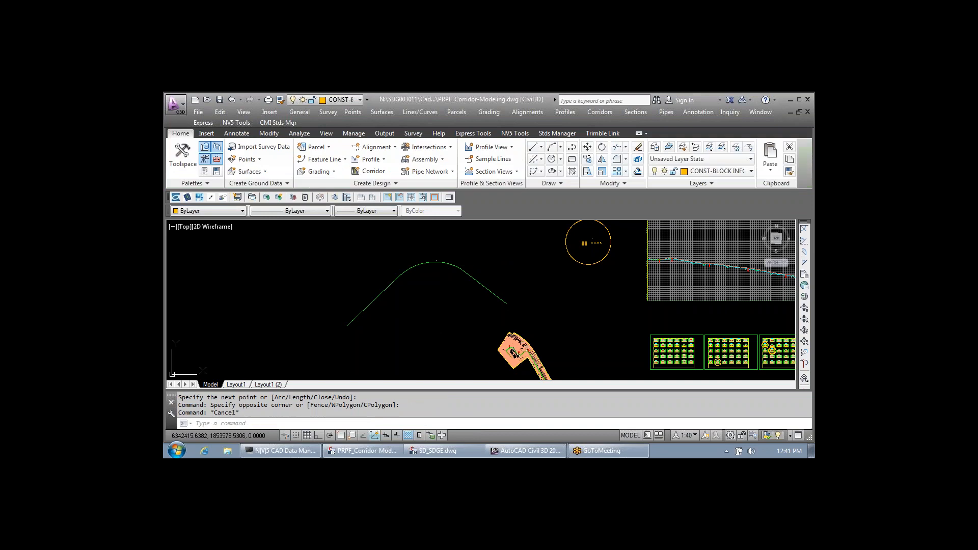
pyautogui.click(445, 263)
pyautogui.write('x')
pyautogui.press('Return')
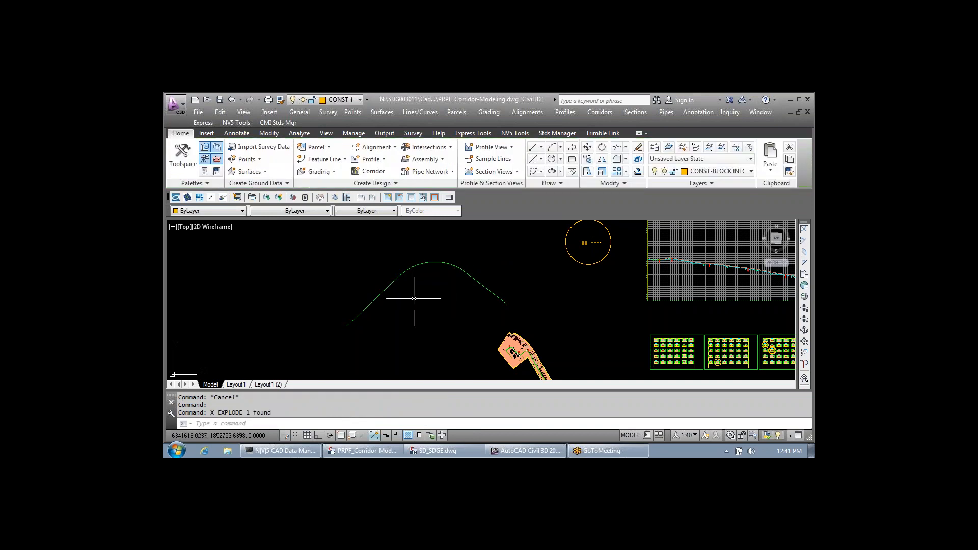
pyautogui.click(408, 270)
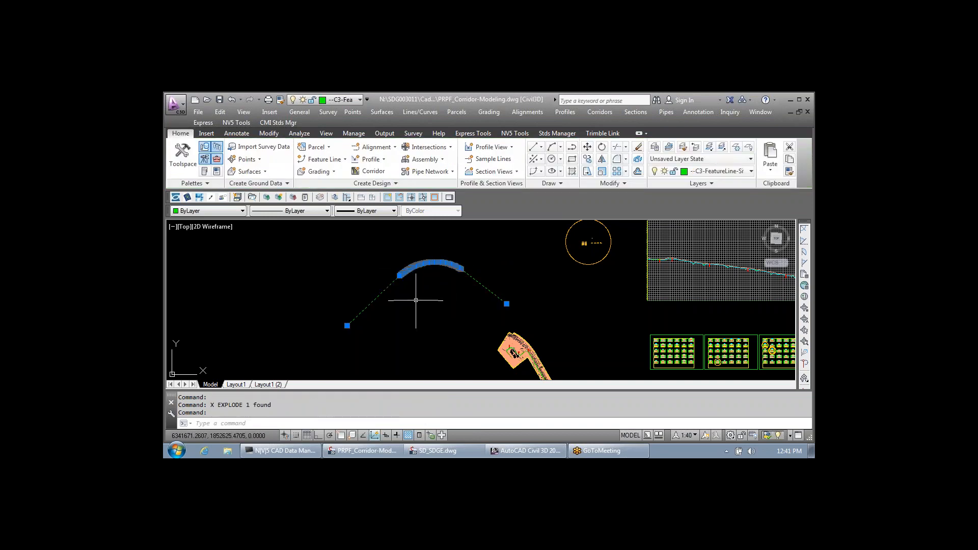
pyautogui.scroll(7, 417, 298)
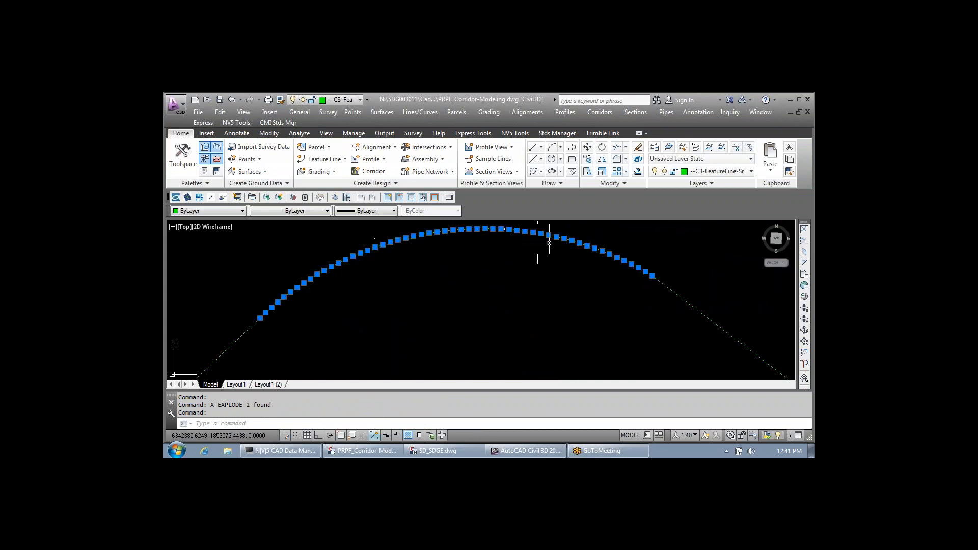
# Step: Clear the selection and undo the feature line's explode
pyautogui.press('Escape')
pyautogui.press('Escape')
pyautogui.press('Escape')
pyautogui.write('u')
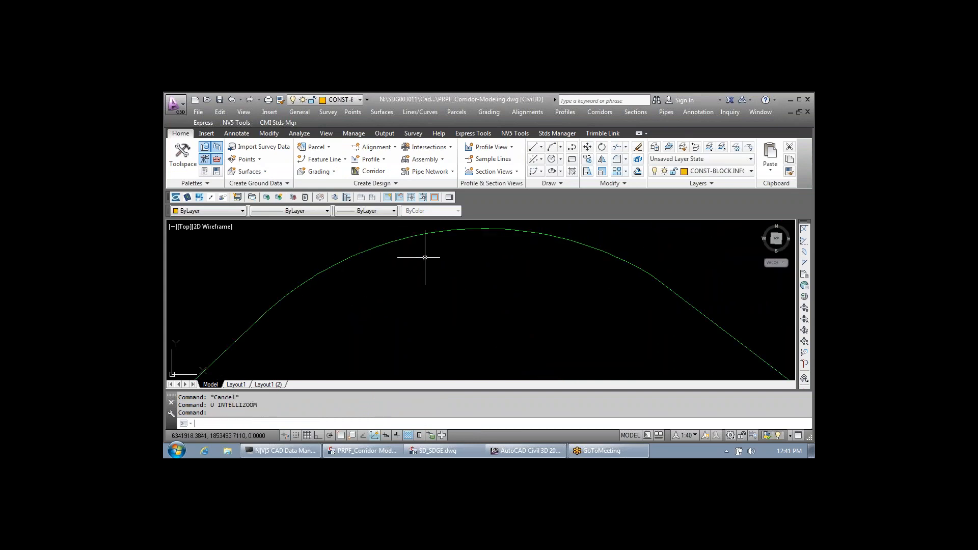
pyautogui.press('Return')
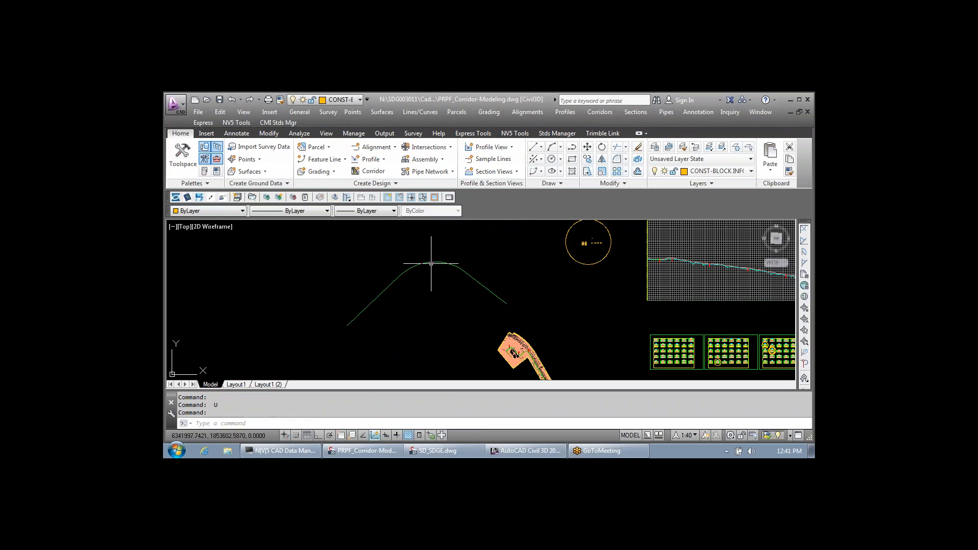
# Step: Open the Elevation Editor for the restored feature line
pyautogui.click(438, 262)
pyautogui.press('Escape')
pyautogui.press('Escape')
pyautogui.press('Escape')
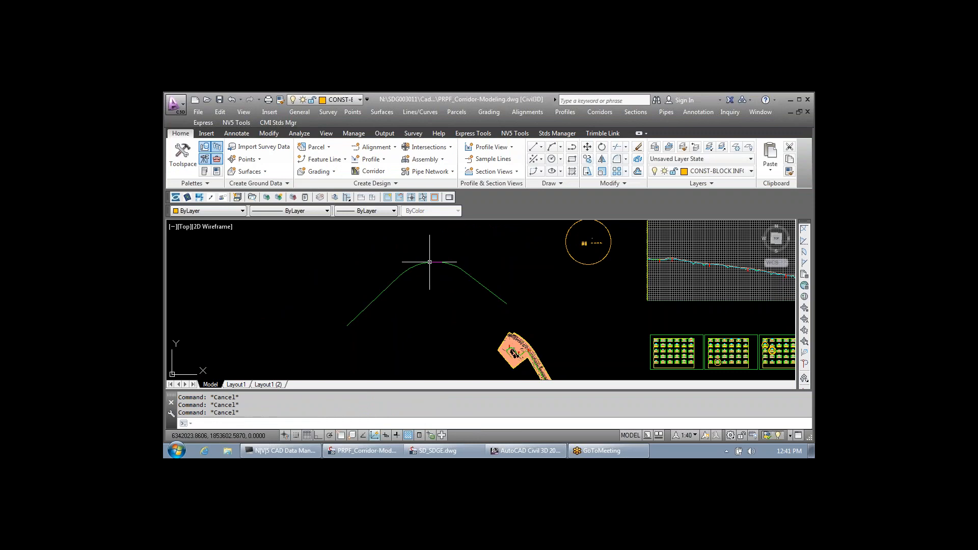
pyautogui.click(429, 262)
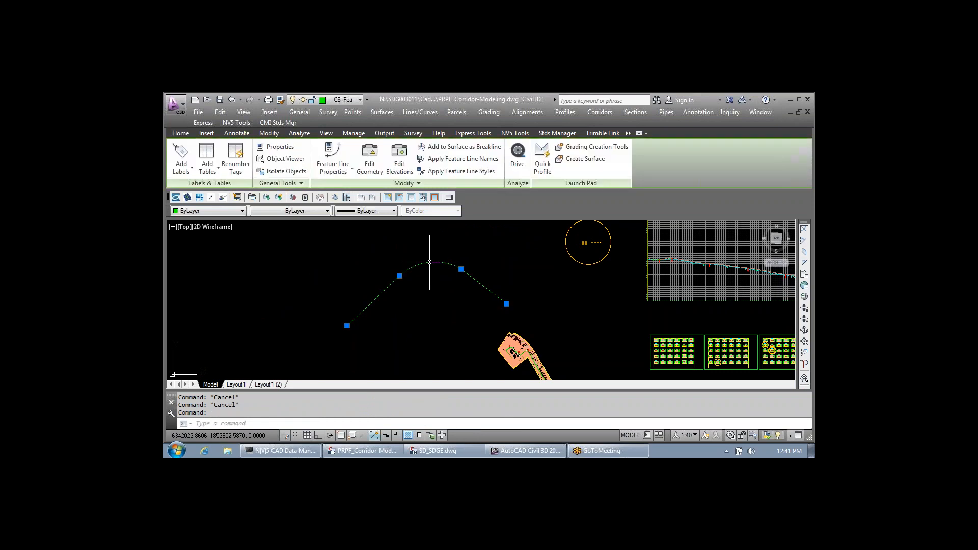
pyautogui.rightClick(429, 262)
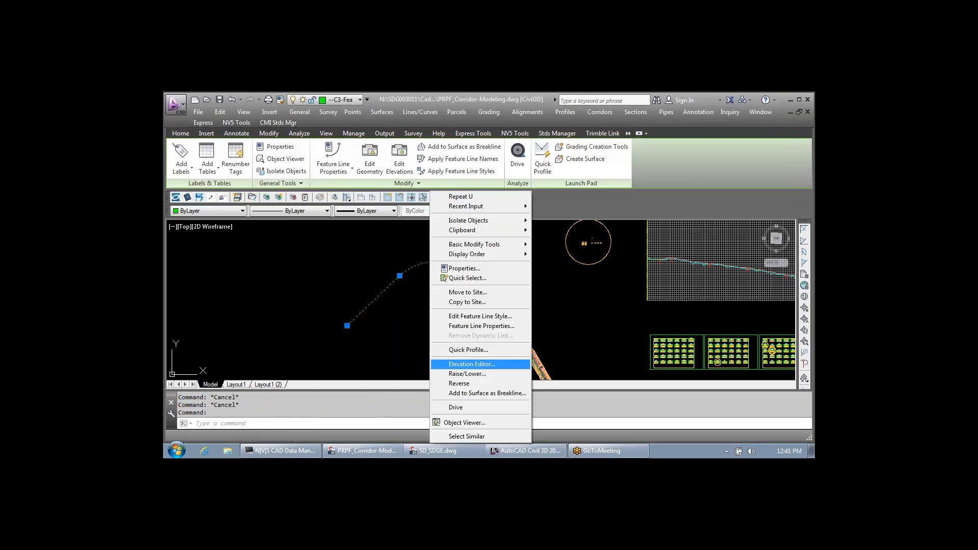
pyautogui.click(472, 364)
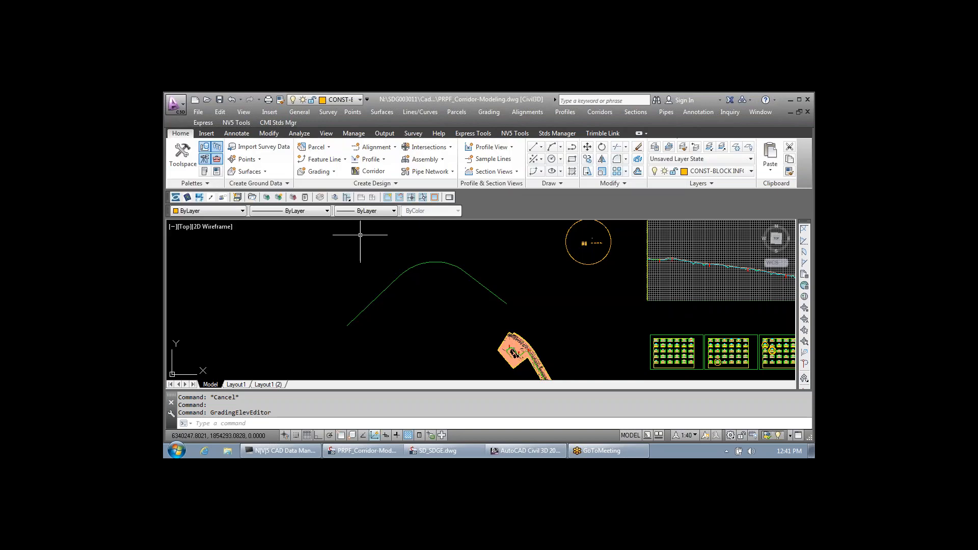
# Step: Flatten the feature line to 2D with the FLATTEN command, without removing hidden lines
pyautogui.write('FKLA')
pyautogui.press('Escape')
pyautogui.press('Escape')
pyautogui.press('Escape')
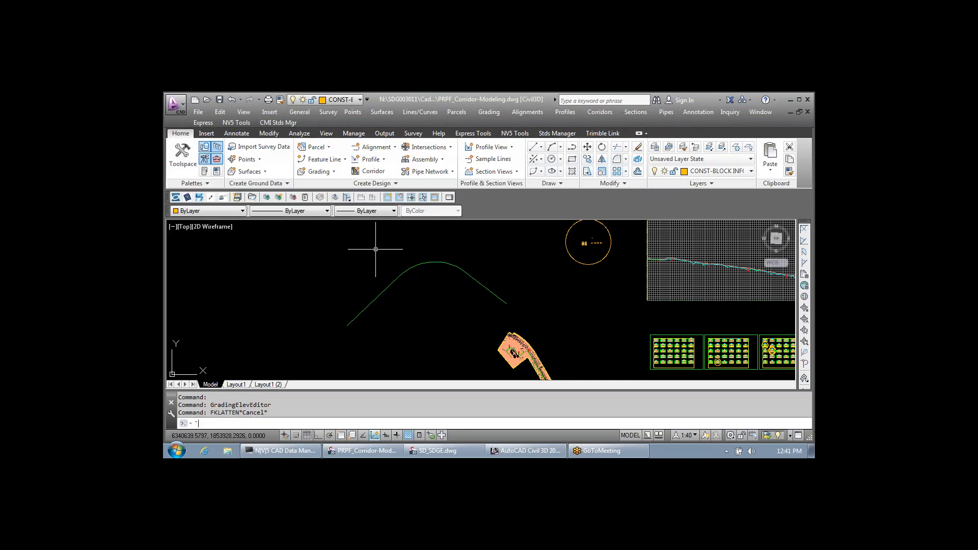
pyautogui.write('FLATTEN')
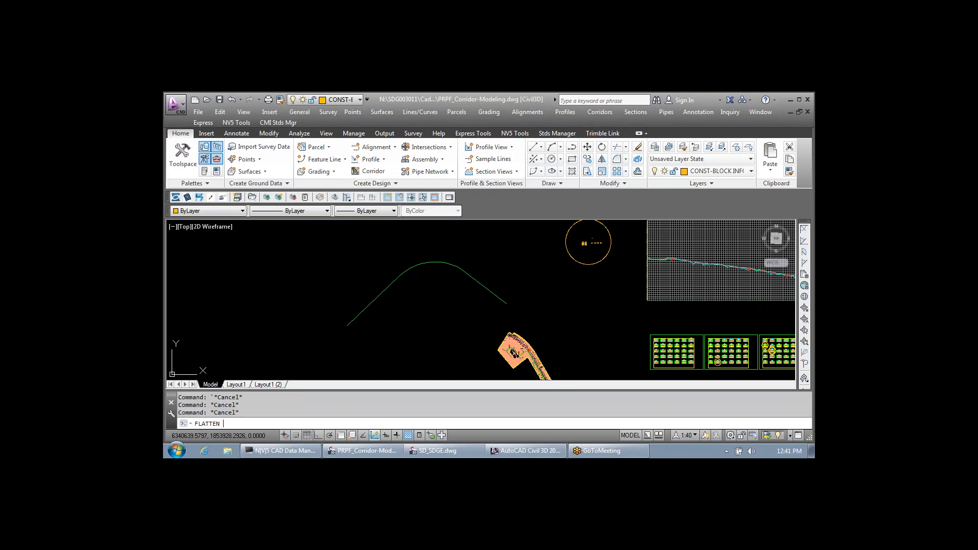
pyautogui.press('space')
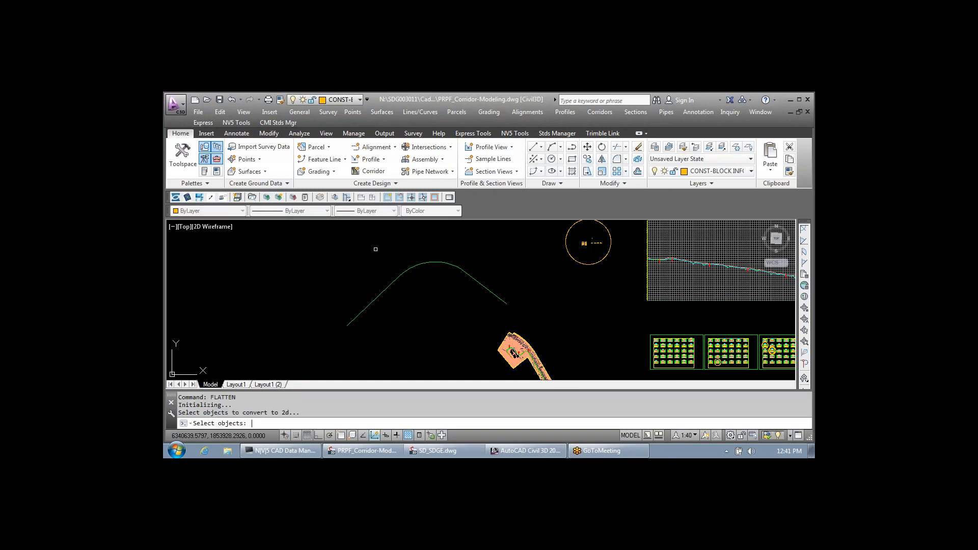
pyautogui.click(401, 275)
pyautogui.press('space')
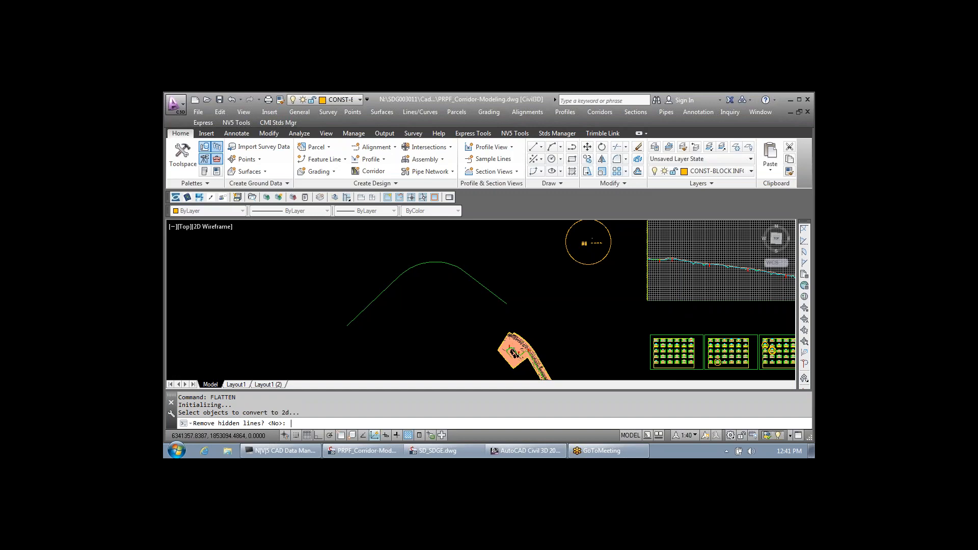
pyautogui.press('Return')
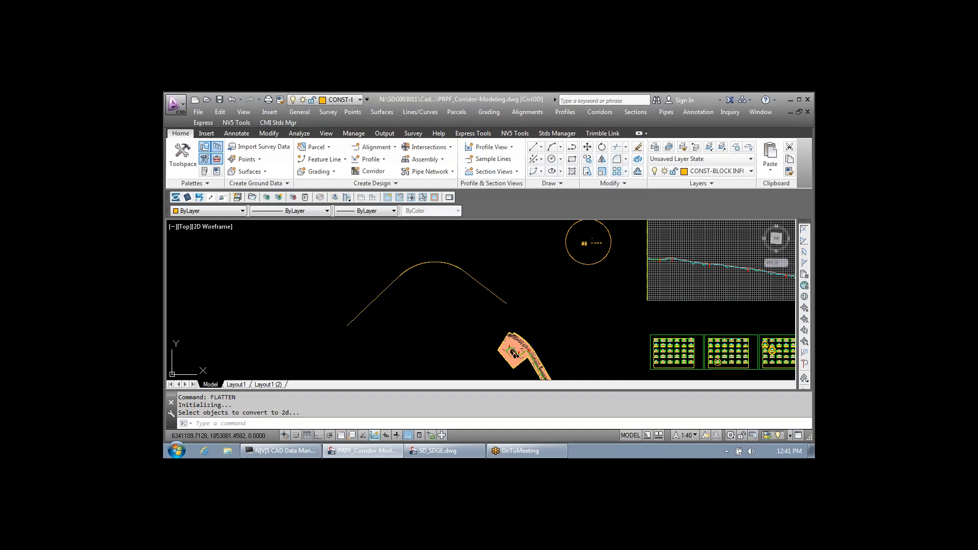
# Step: Check the flattened polyline, undo its FLATTEN conversion, and clear the selection of the restored feature line
pyautogui.click(408, 275)
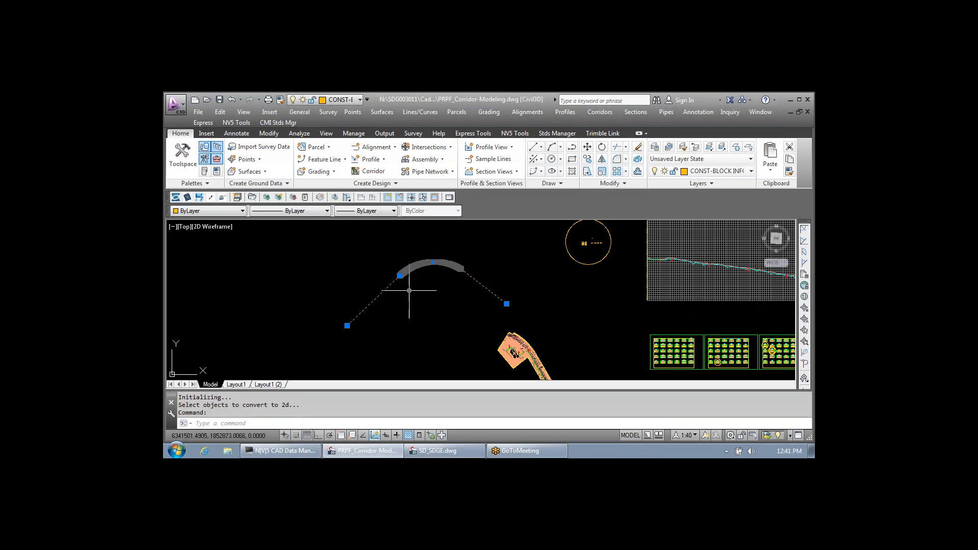
pyautogui.write('U')
pyautogui.press('Return')
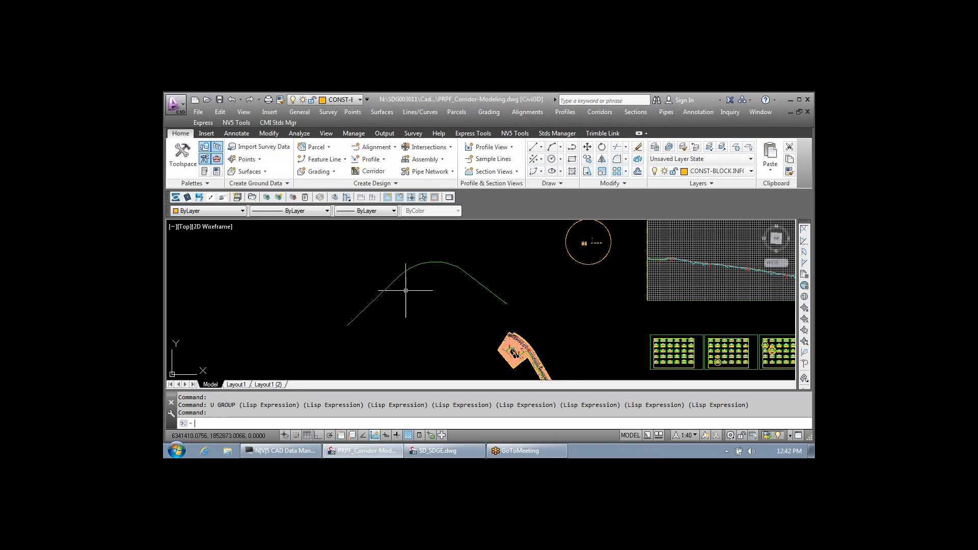
pyautogui.click(451, 263)
pyautogui.click(452, 265)
pyautogui.press('Escape')
pyautogui.press('Escape')
pyautogui.press('Escape')
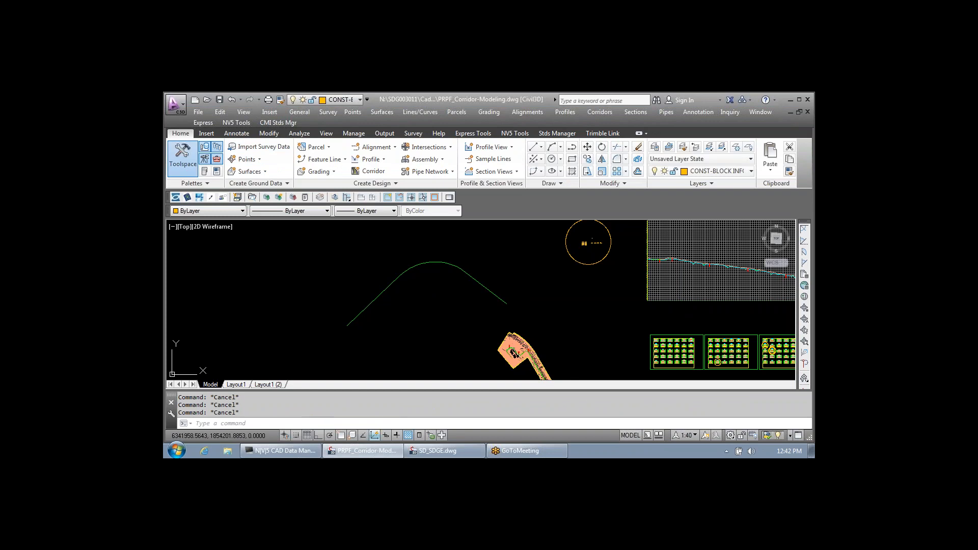
# Step: Create a new site in the Sites collection of the PRPF_Corridor-Modeling drawing
pyautogui.click(182, 157)
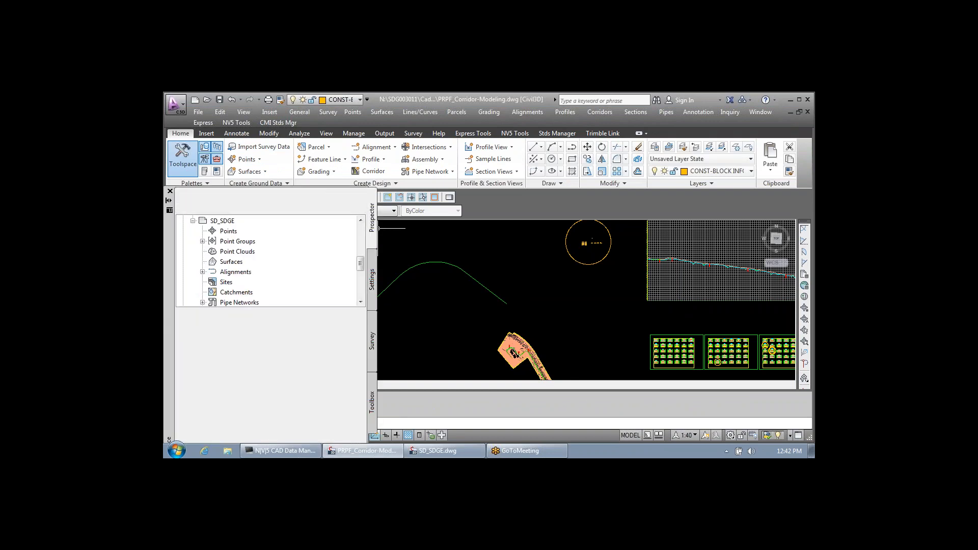
pyautogui.click(236, 272)
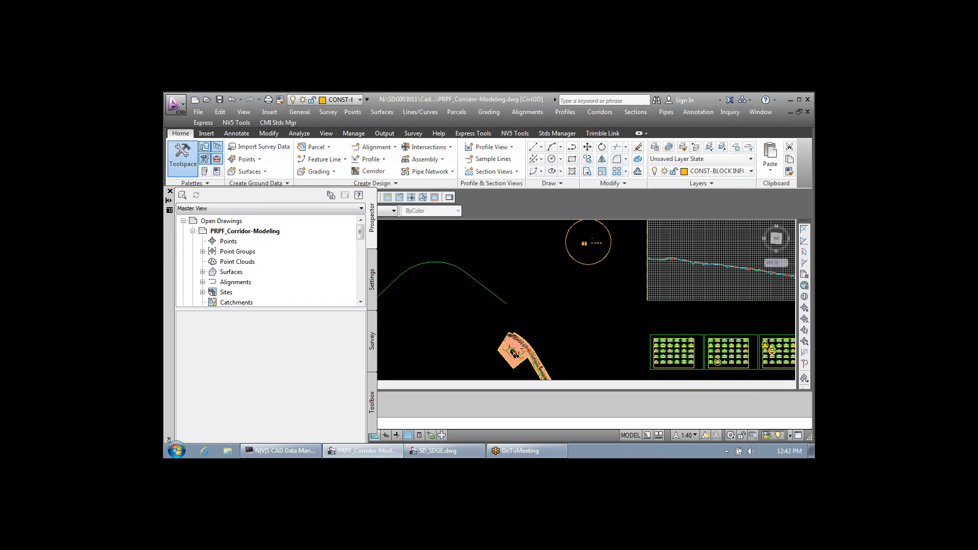
pyautogui.doubleClick(226, 292)
pyautogui.scroll(-1, 226, 293)
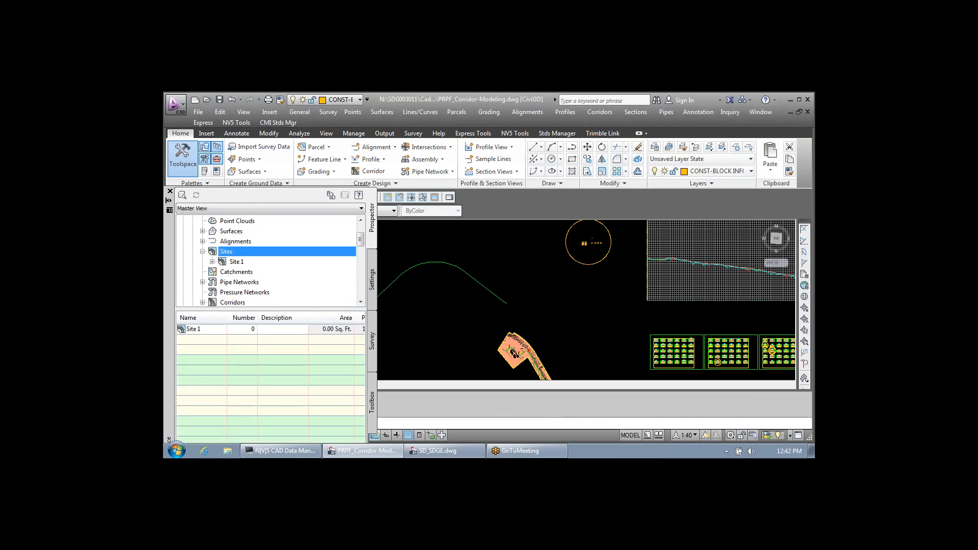
pyautogui.click(236, 262)
pyautogui.doubleClick(236, 262)
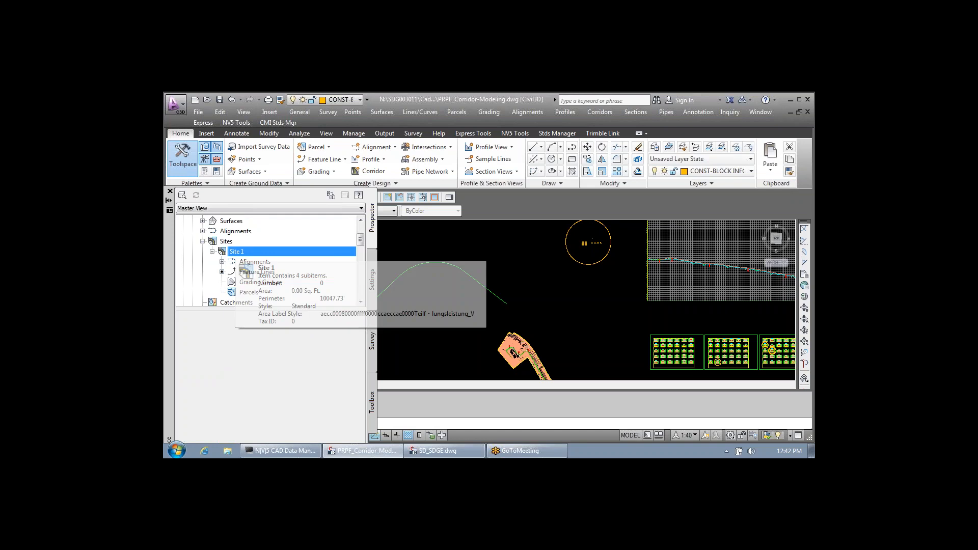
pyautogui.click(226, 241)
pyautogui.rightClick(224, 242)
pyautogui.click(255, 247)
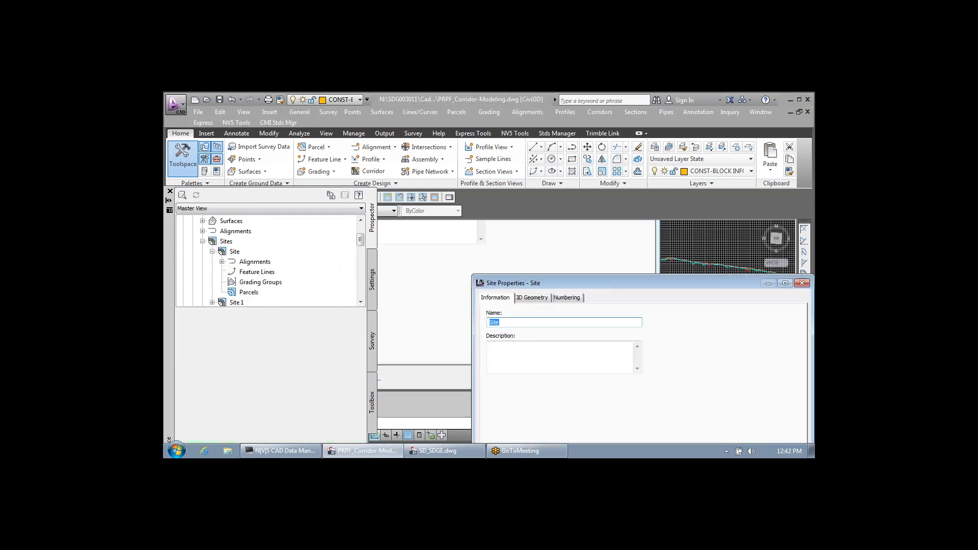
# Step: Name the new site Flatten in its site properties
pyautogui.click(492, 322)
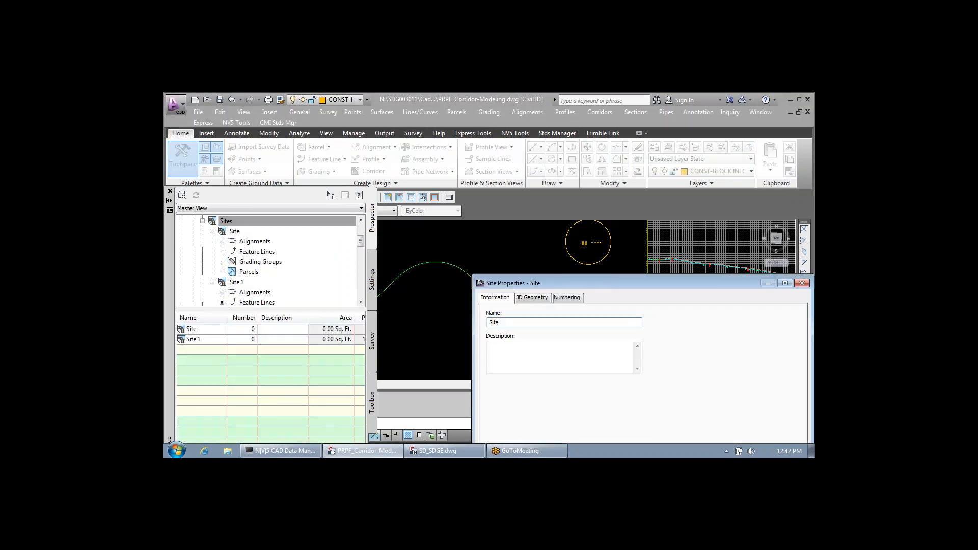
pyautogui.write('- fL')
pyautogui.press('BackSpace')
pyautogui.press('BackSpace')
pyautogui.press('BackSpace')
pyautogui.press('BackSpace')
pyautogui.press('BackSpace')
pyautogui.press('BackSpace')
pyautogui.press('Delete')
pyautogui.press('Delete')
pyautogui.press('Delete')
pyautogui.write('Flatt')
# Step: Set the Flatten site's display mode to Flatten to elevation with a site elevation of 0, and accept the properties
pyautogui.click(532, 298)
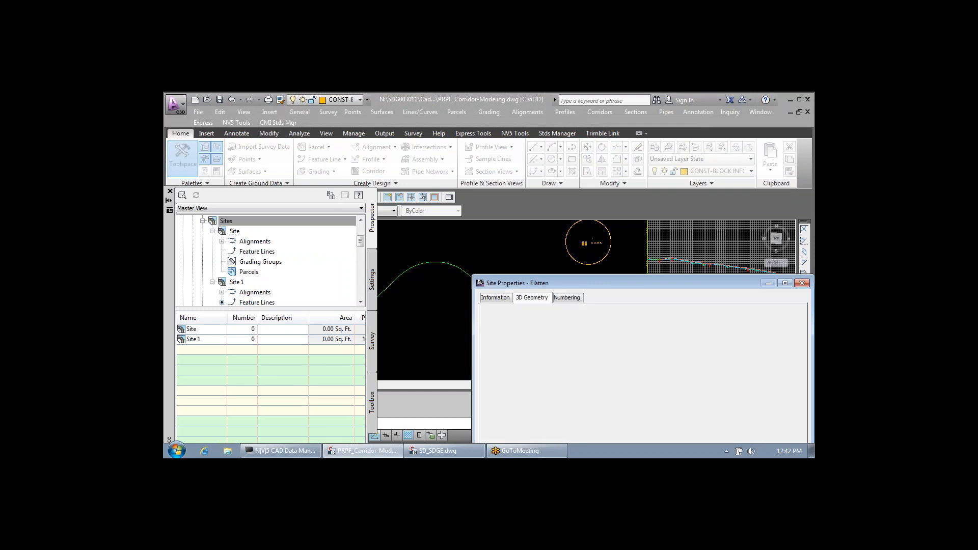
pyautogui.moveTo(627, 283); pyautogui.dragTo(540, 173)
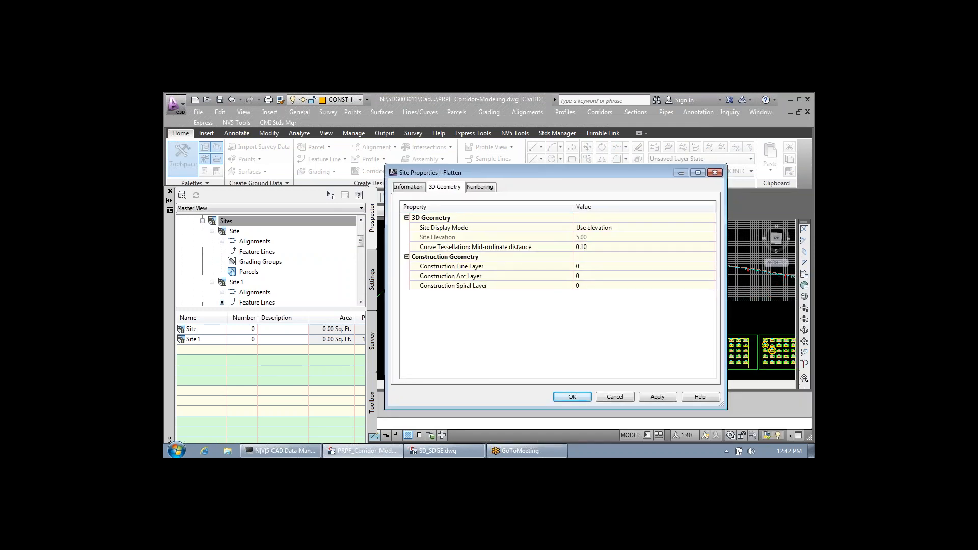
pyautogui.click(606, 228)
pyautogui.click(712, 227)
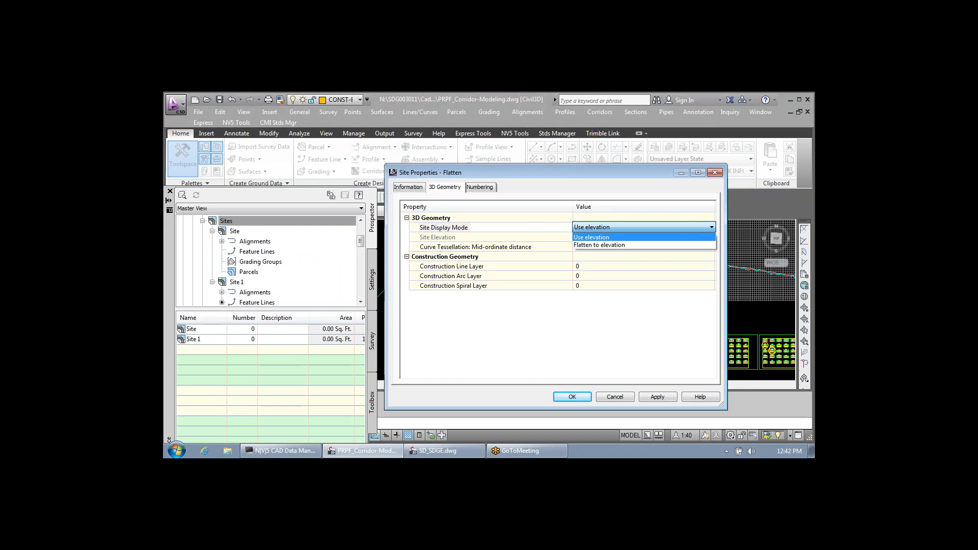
pyautogui.click(606, 246)
pyautogui.click(601, 237)
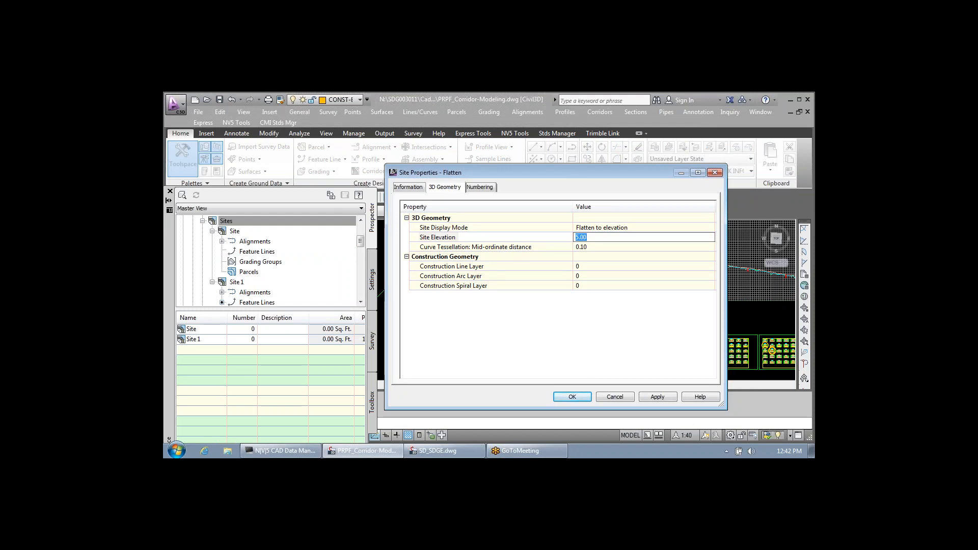
pyautogui.write('0')
pyautogui.press('Return')
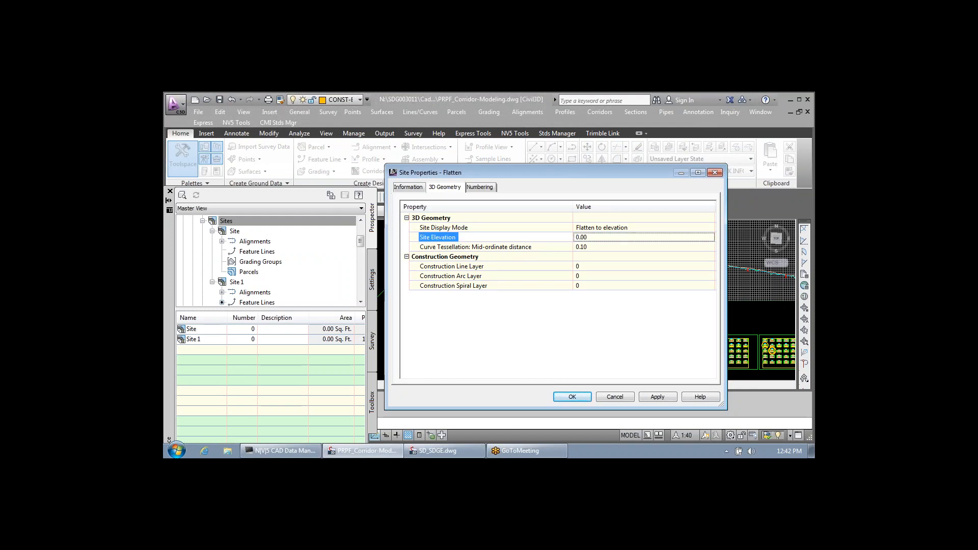
pyautogui.press('Return')
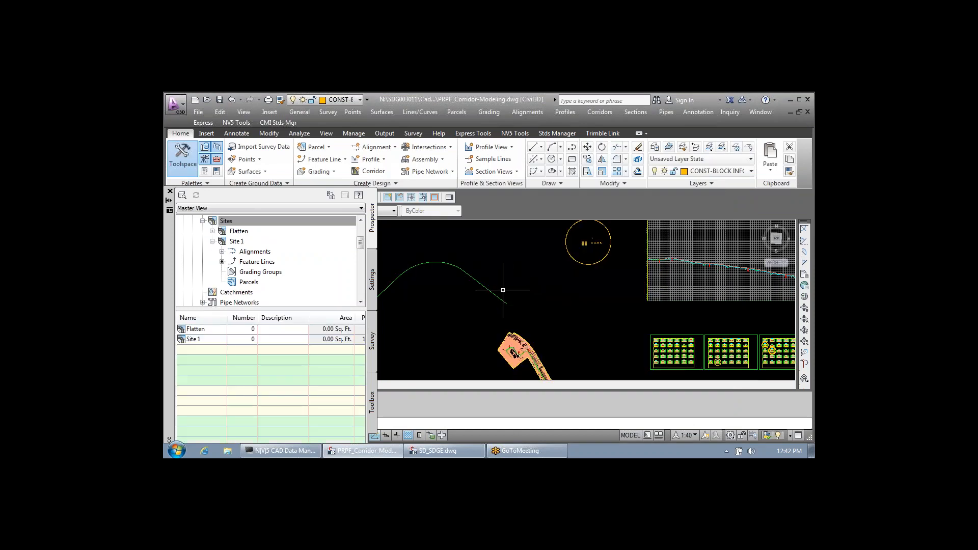
# Step: Copy the green feature line from Site 1 to the Flatten site
pyautogui.click(483, 283)
pyautogui.rightClick(482, 280)
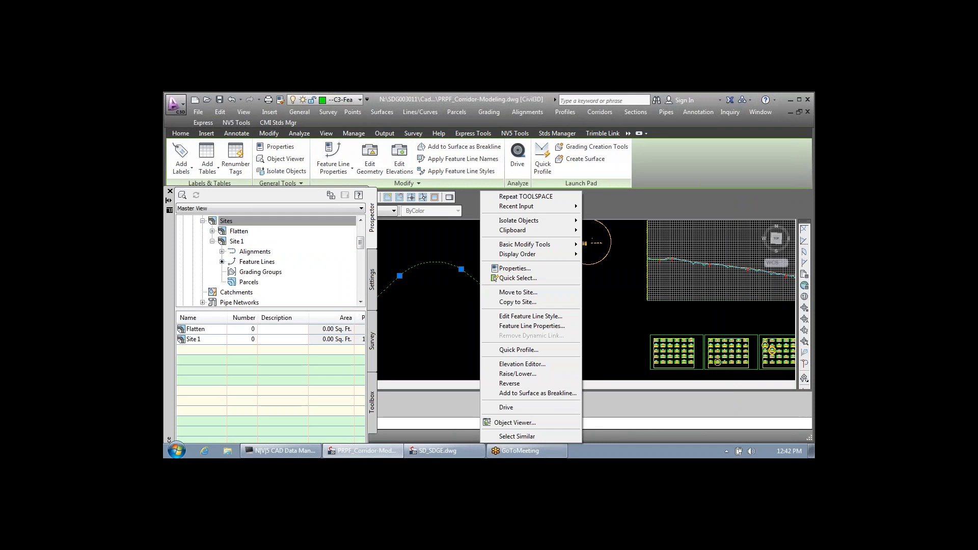
pyautogui.click(518, 302)
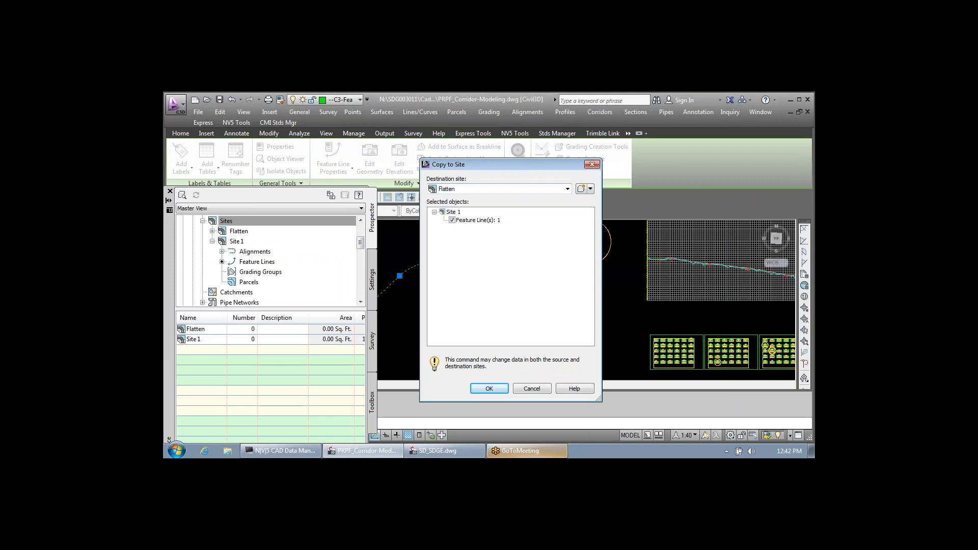
pyautogui.click(489, 388)
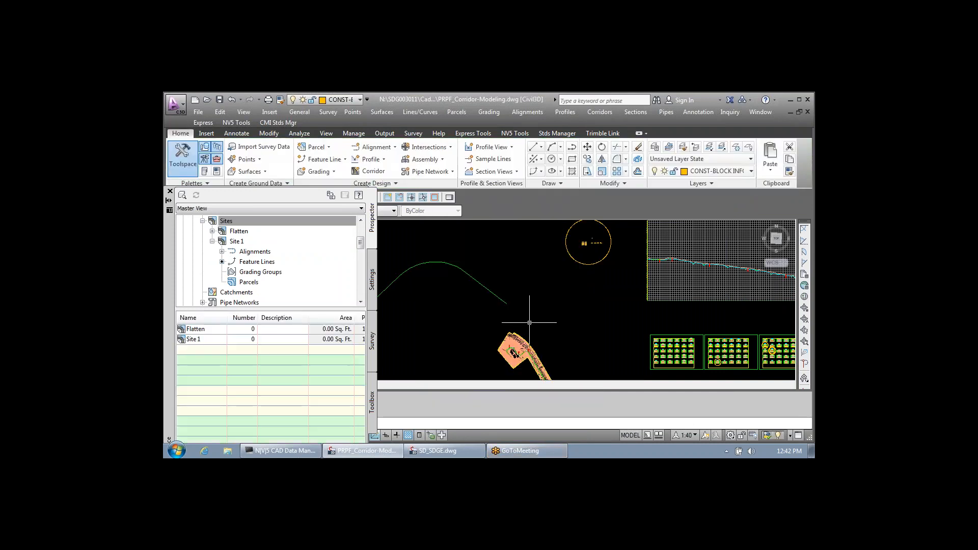
# Step: Examine the feature lines listed under the Flatten site and clear the drawing selection
pyautogui.scroll(-2, 528, 325)
pyautogui.click(494, 294)
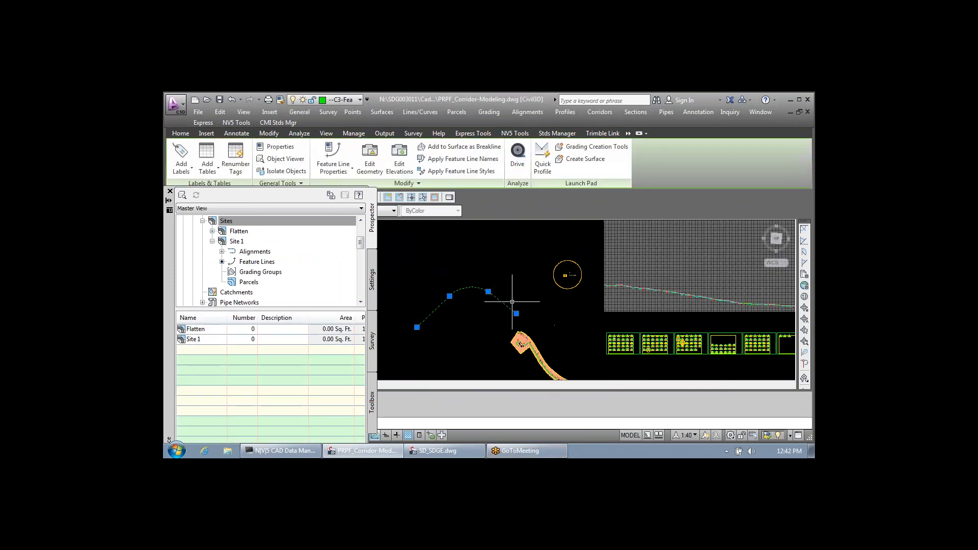
pyautogui.doubleClick(239, 232)
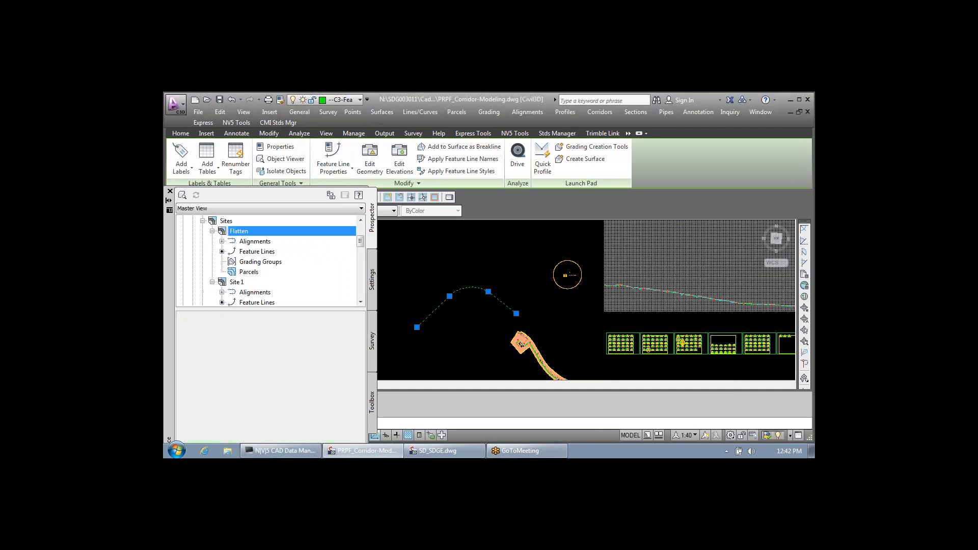
pyautogui.click(257, 251)
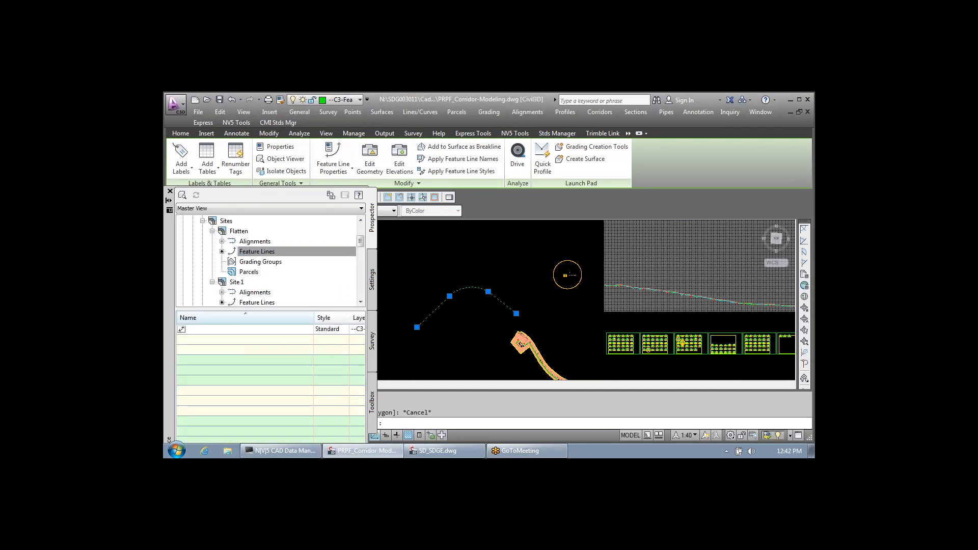
pyautogui.press('Escape')
pyautogui.press('Escape')
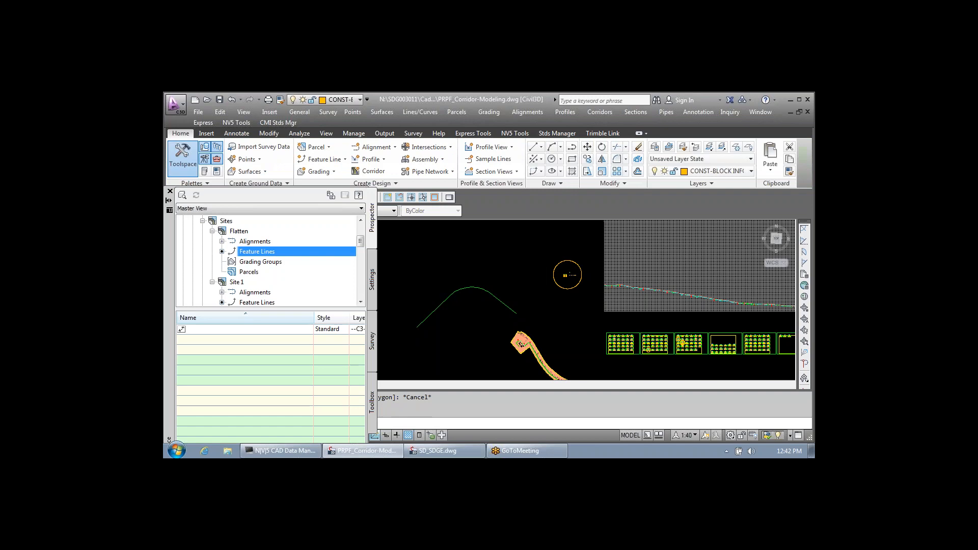
# Step: Select the Flatten site's feature line and copy it to a spot just above the original
pyautogui.rightClick(257, 252)
pyautogui.click(306, 360)
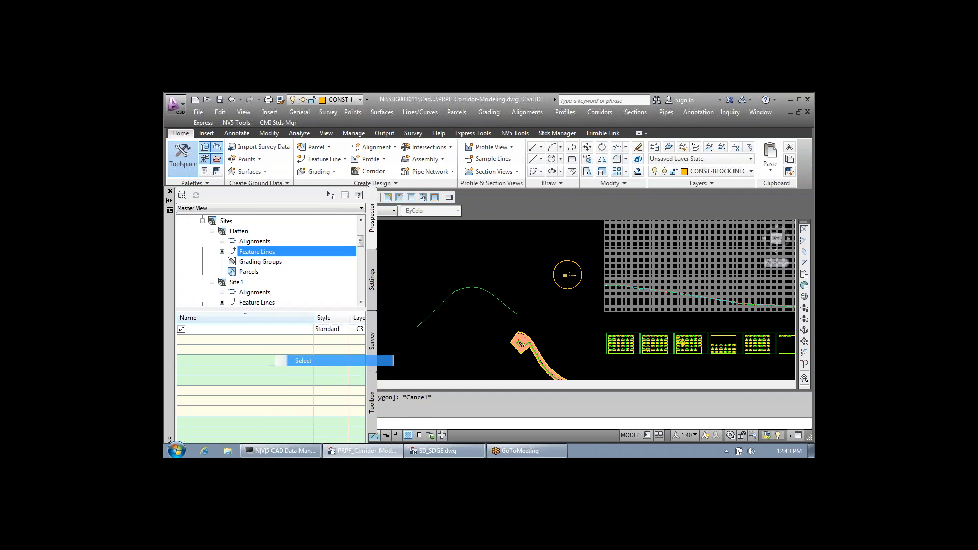
pyautogui.write('co')
pyautogui.press('Return')
pyautogui.click(513, 283)
pyautogui.click(503, 240)
pyautogui.press('Return')
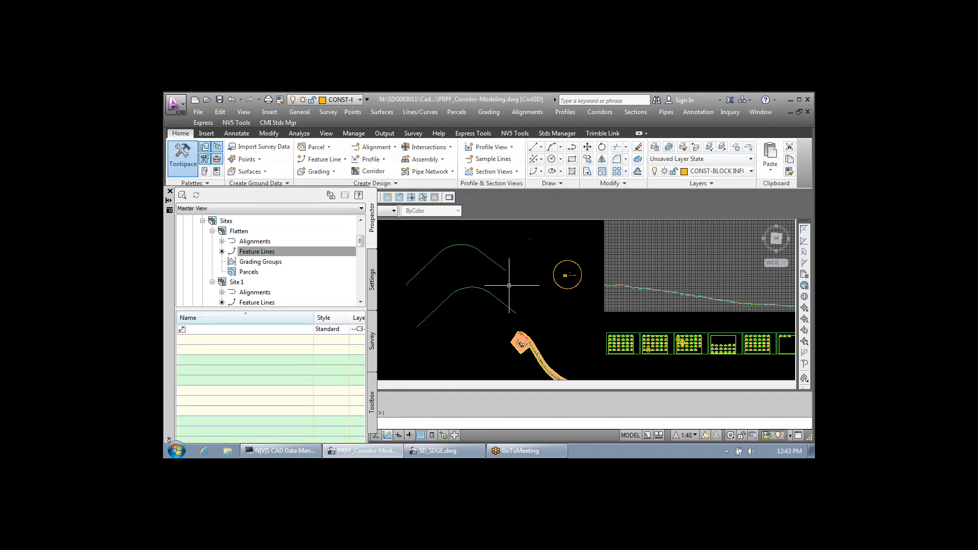
# Step: Explode the upper feature line and inspect the properties of the resulting polyline
pyautogui.click(479, 249)
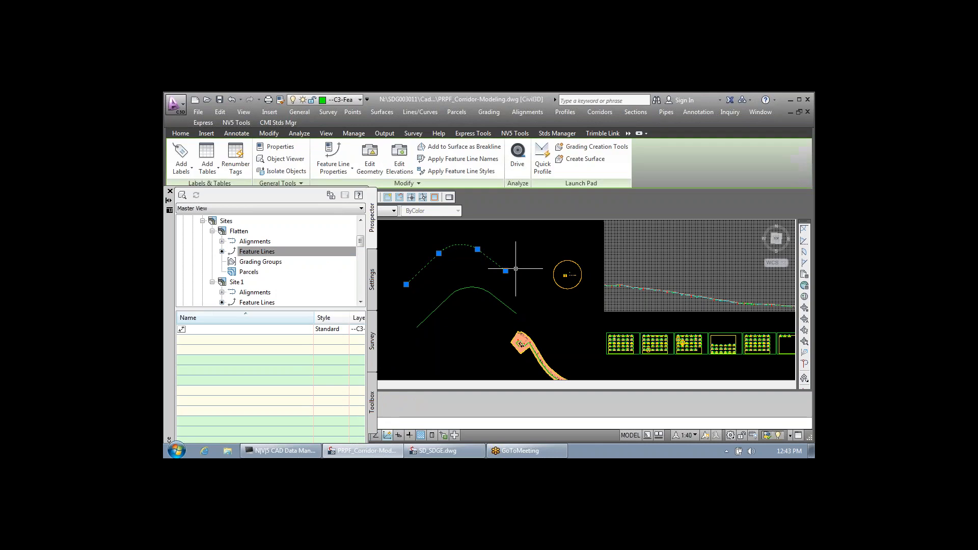
pyautogui.write('x')
pyautogui.press('Return')
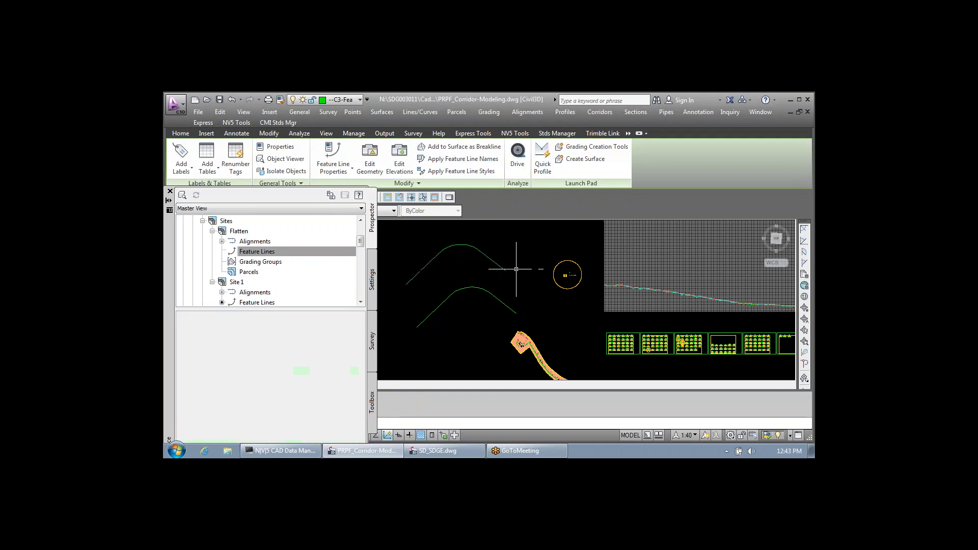
pyautogui.click(509, 267)
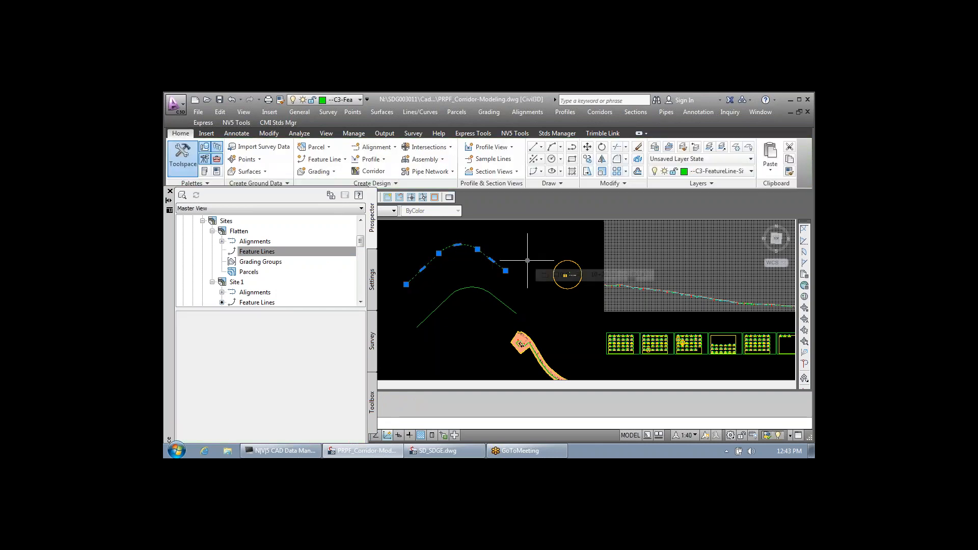
pyautogui.hotkey('ctrl', '1')
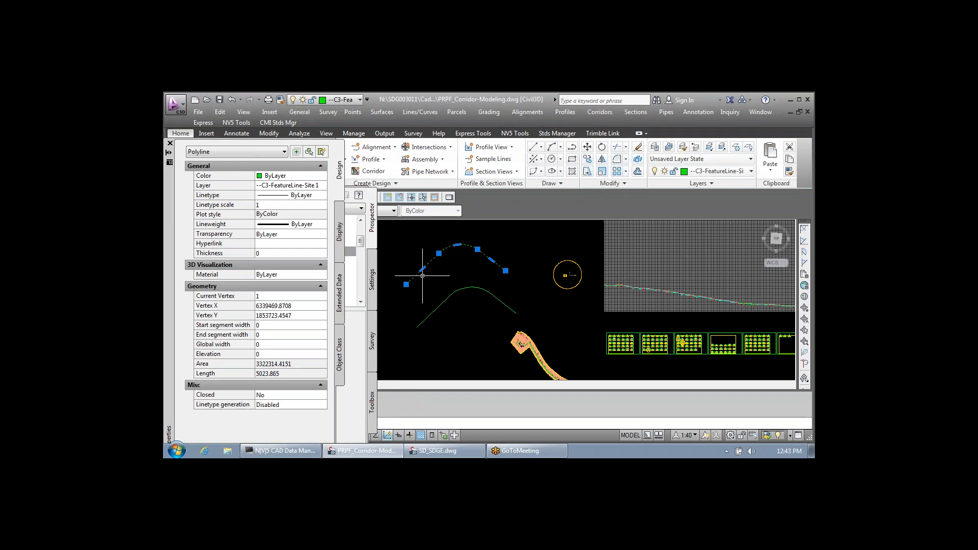
pyautogui.press('Escape')
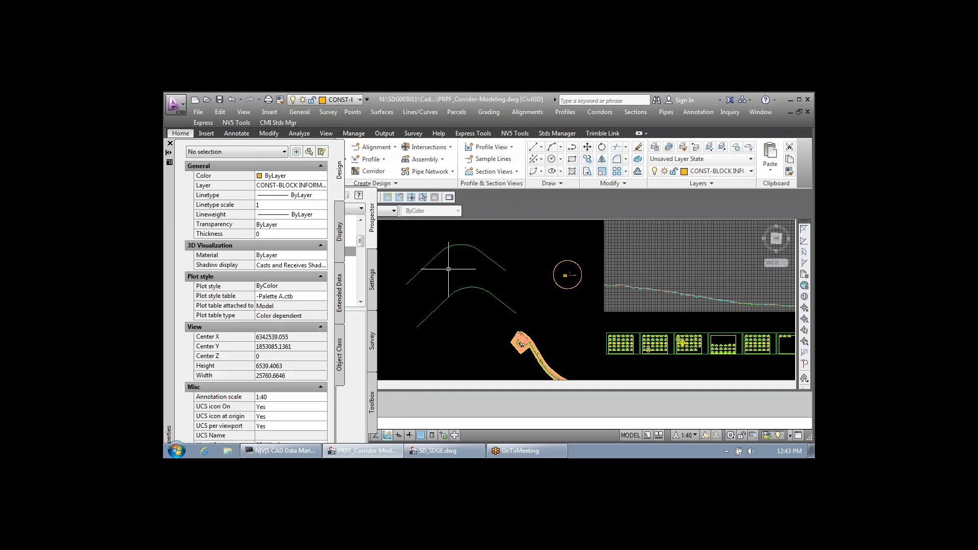
# Step: Review the lower Site 1 feature line's point elevations in the Elevation Editor, and dismiss it
pyautogui.click(468, 289)
pyautogui.rightClick(479, 290)
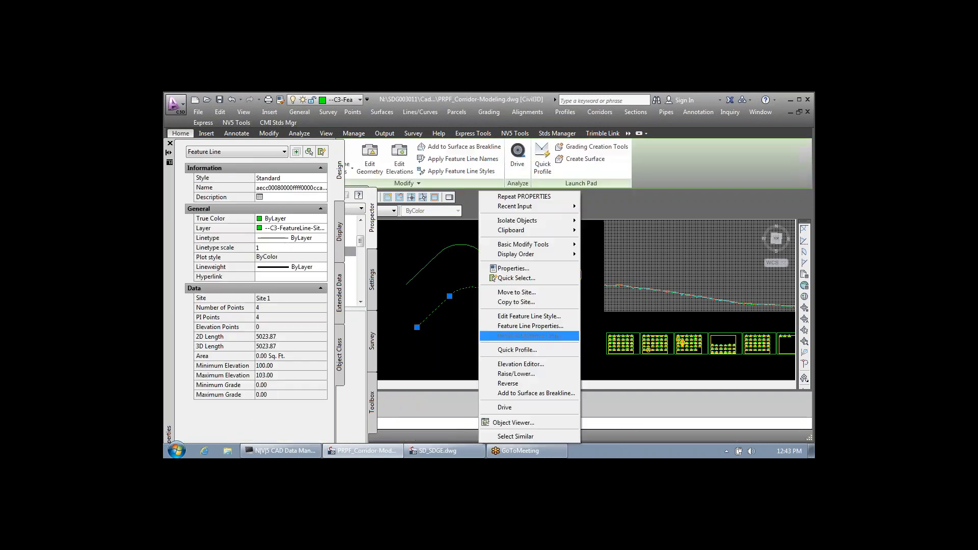
pyautogui.click(520, 364)
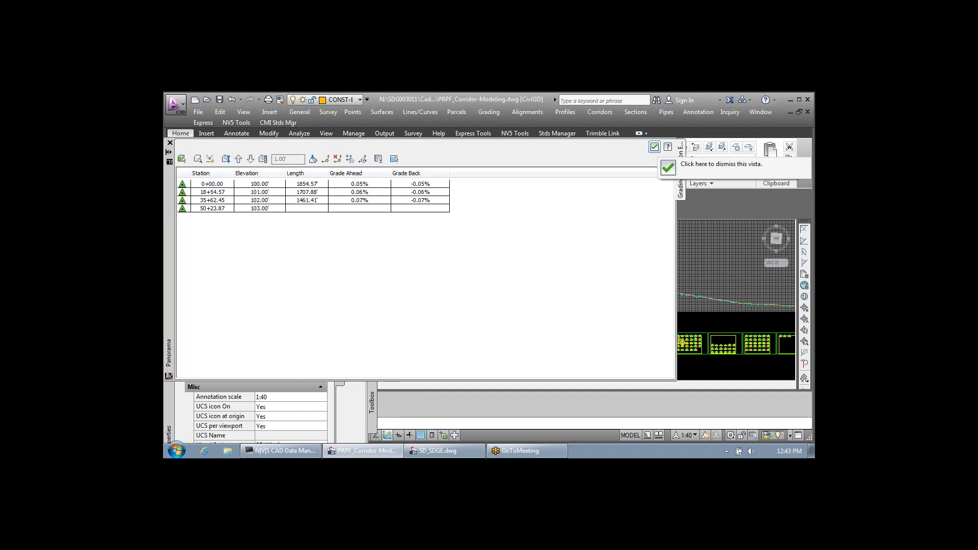
pyautogui.click(654, 147)
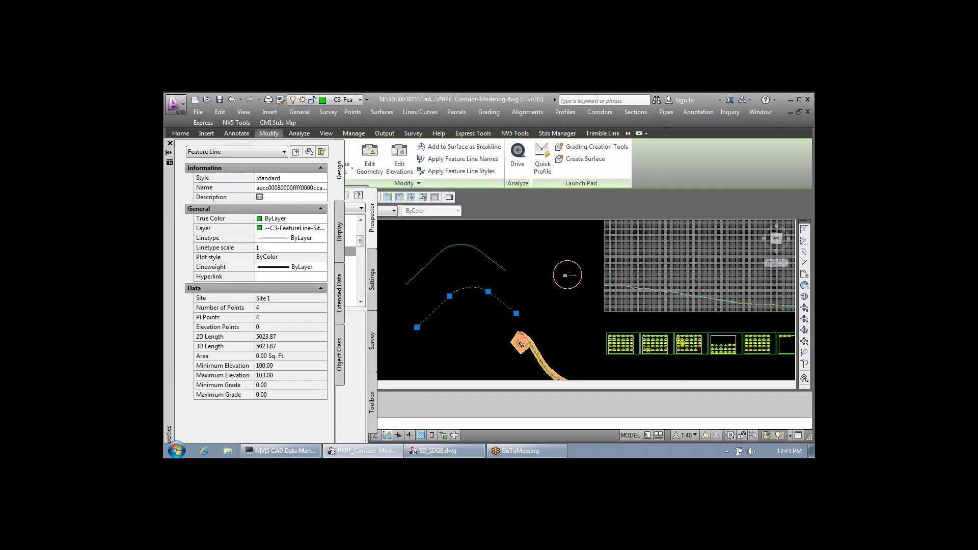
# Step: Close the properties palette and bring up the additional design tools for polyline conversion
pyautogui.click(269, 133)
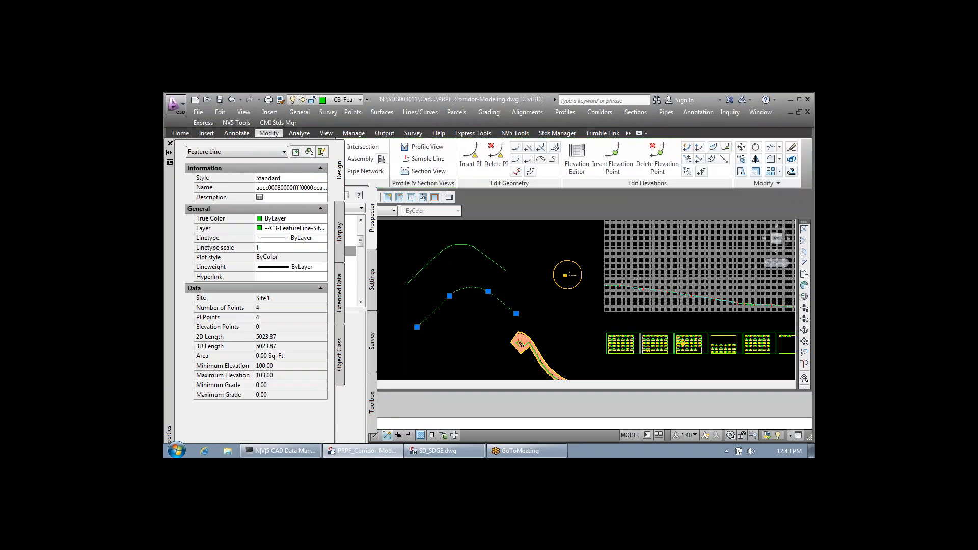
pyautogui.click(170, 143)
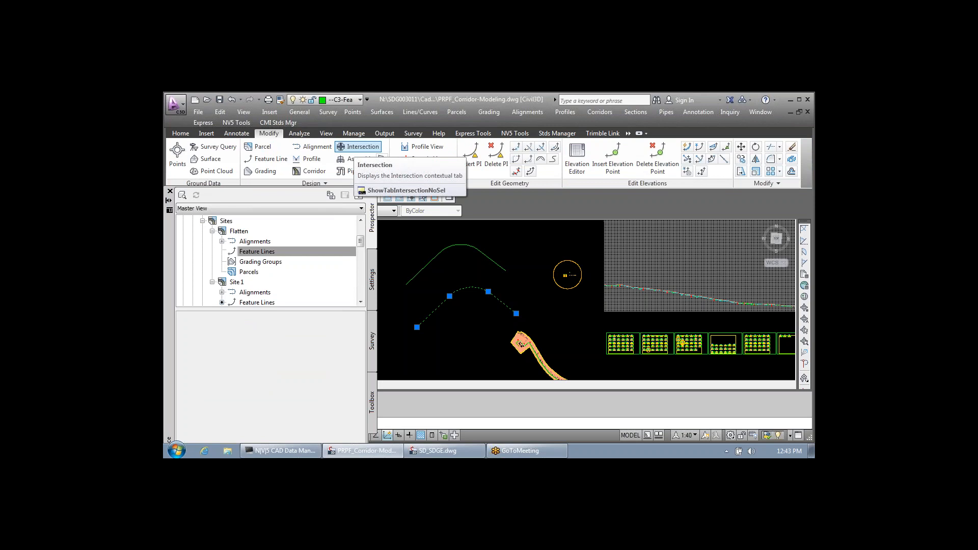
pyautogui.click(314, 184)
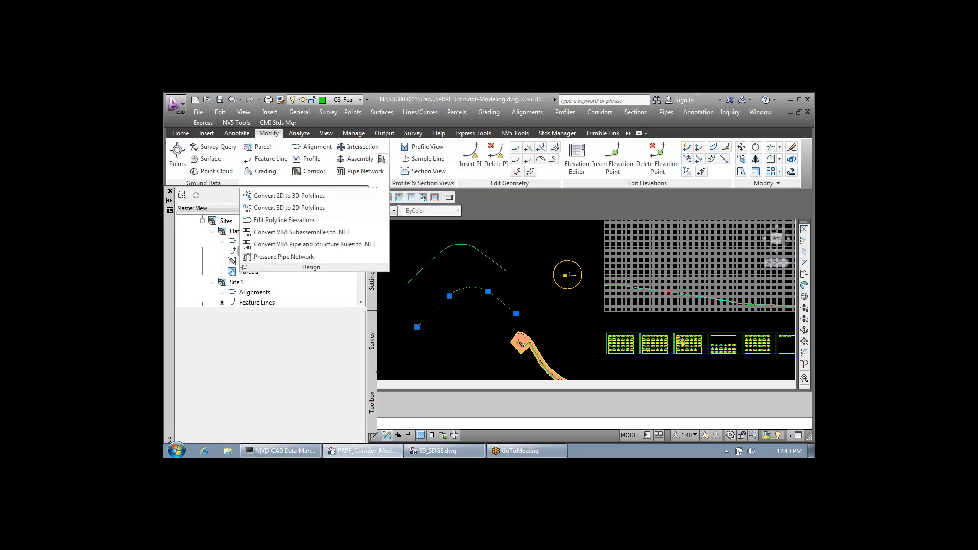
pyautogui.click(315, 183)
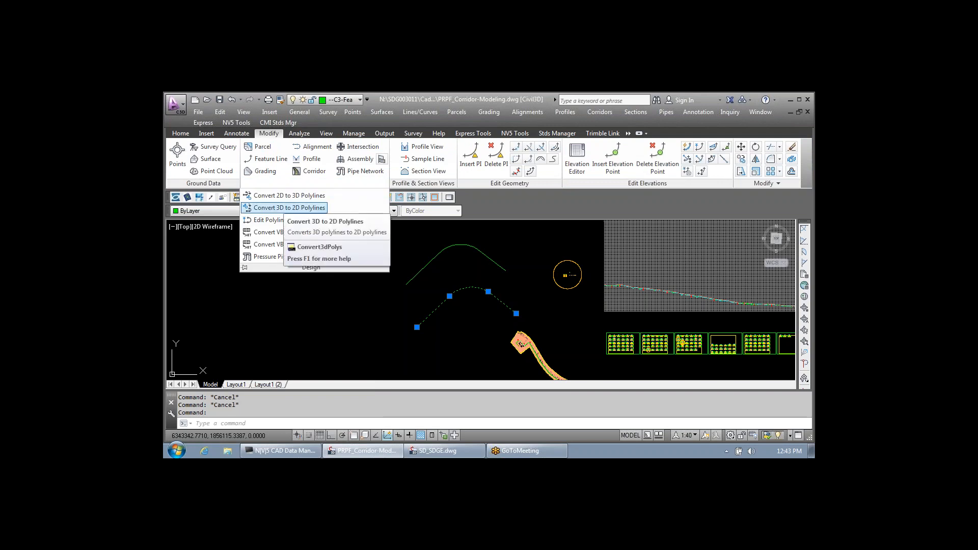
# Step: Try to convert the lower Site 1 feature line with Convert 3D to 2D Polylines, and end the command
pyautogui.click(285, 208)
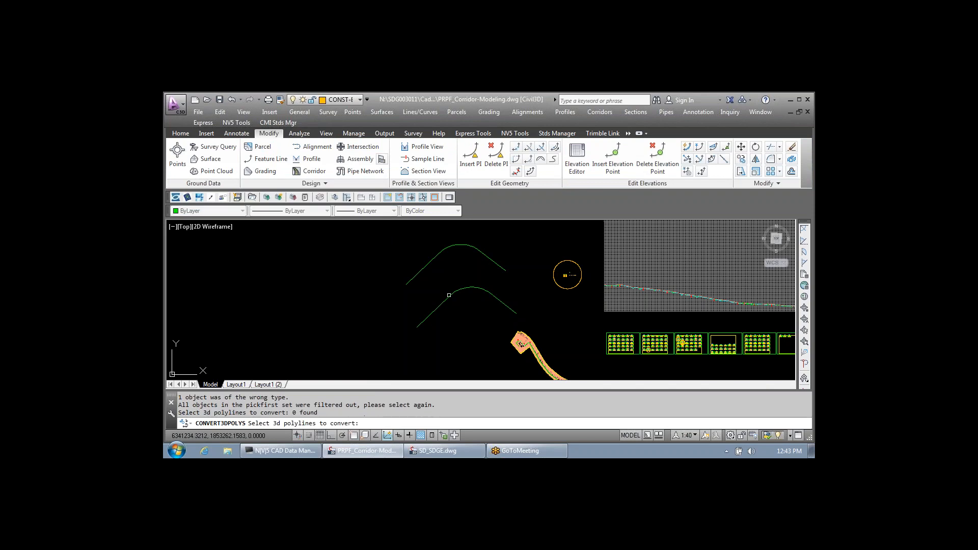
pyautogui.click(449, 297)
pyautogui.click(449, 297)
pyautogui.click(449, 297)
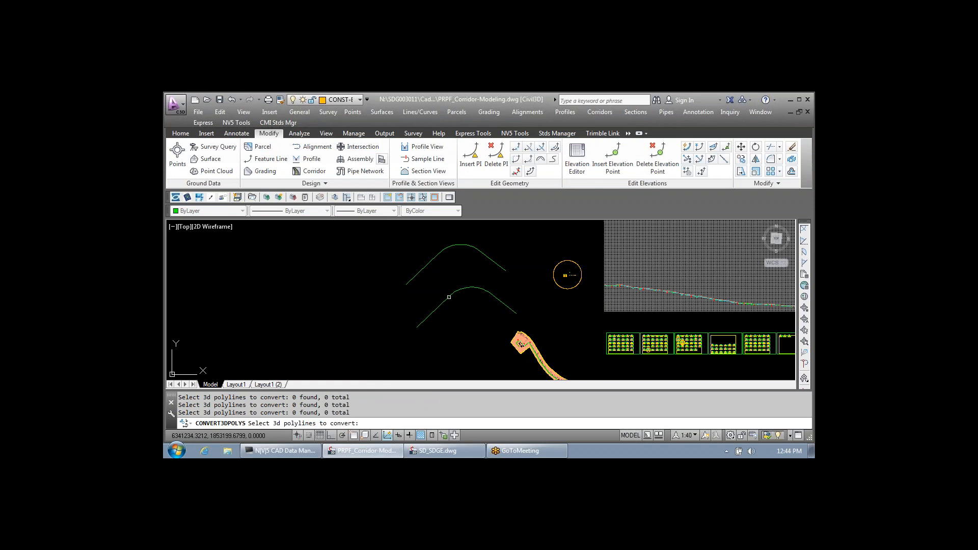
pyautogui.click(431, 293)
pyautogui.click(430, 293)
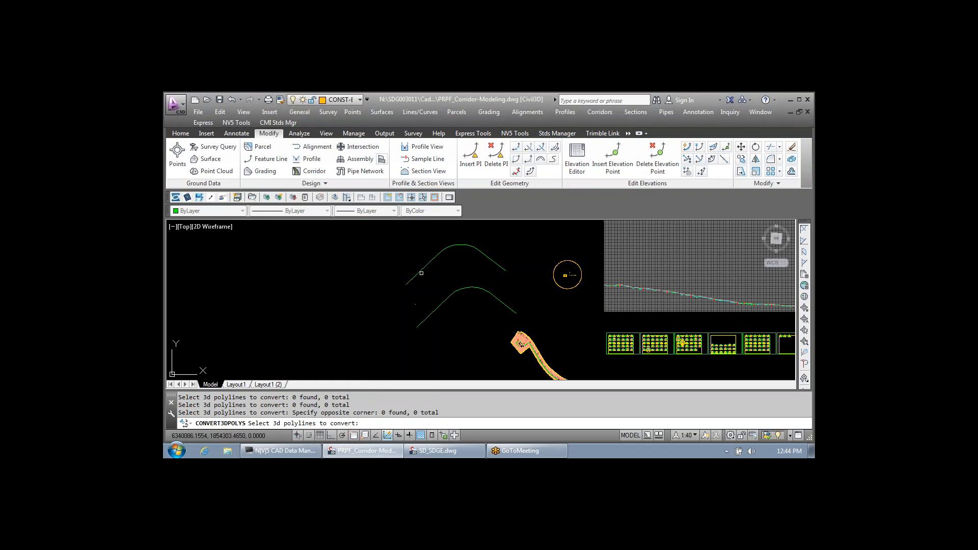
pyautogui.press('Escape')
pyautogui.press('Escape')
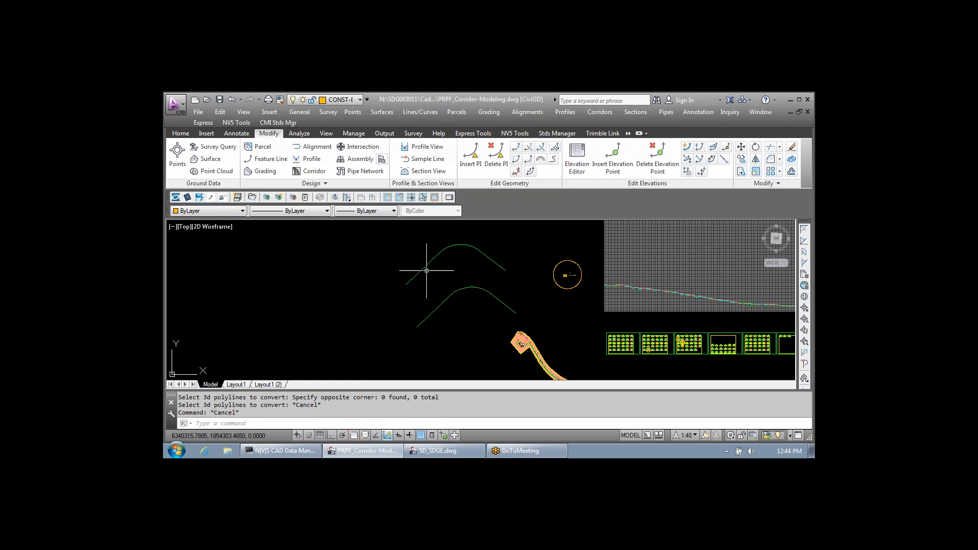
pyautogui.click(418, 272)
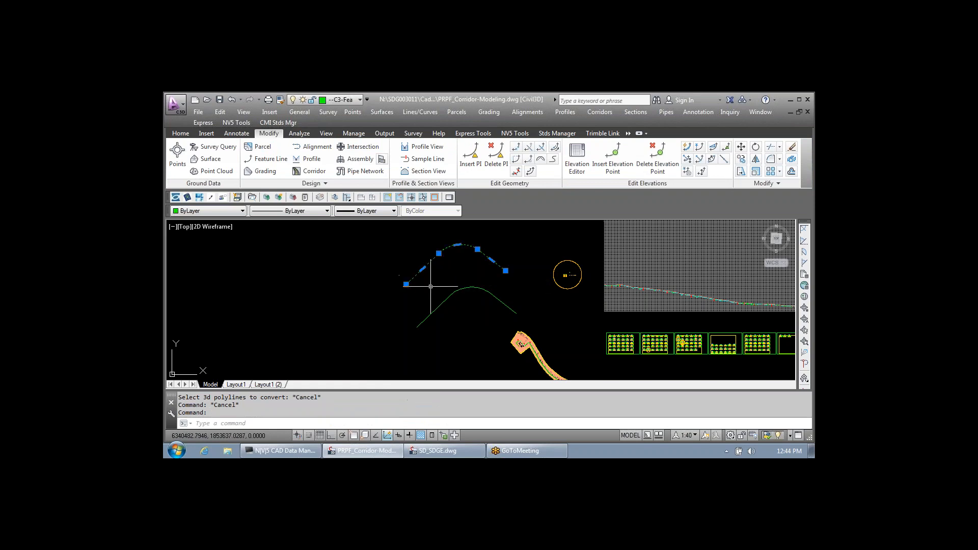
pyautogui.press('Escape')
pyautogui.press('Escape')
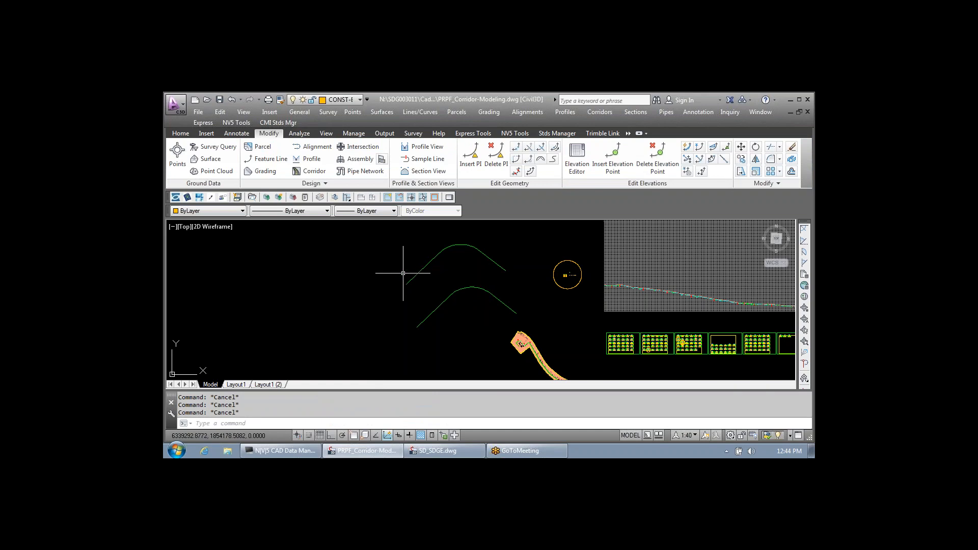
pyautogui.write('l')
pyautogui.press('Return')
pyautogui.click(252, 344)
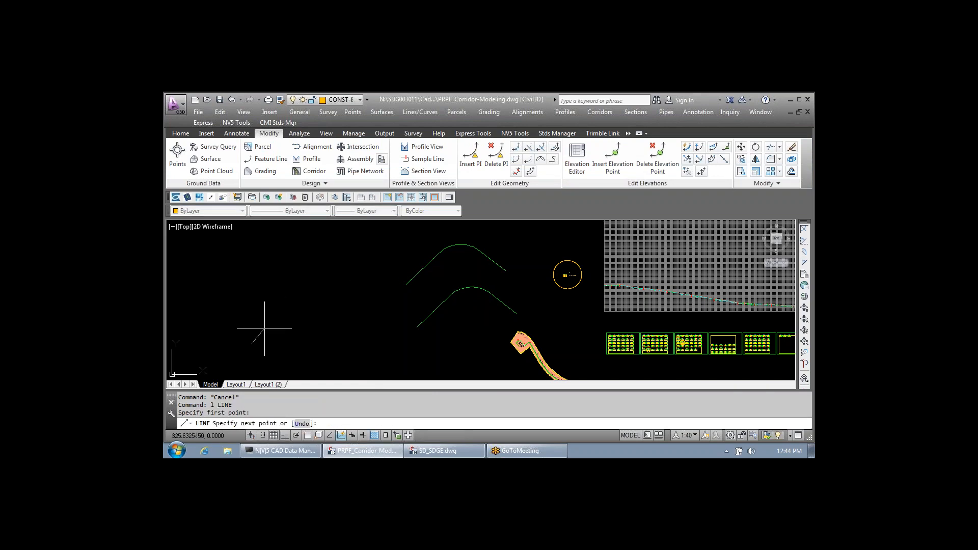
pyautogui.press('Escape')
pyautogui.press('Escape')
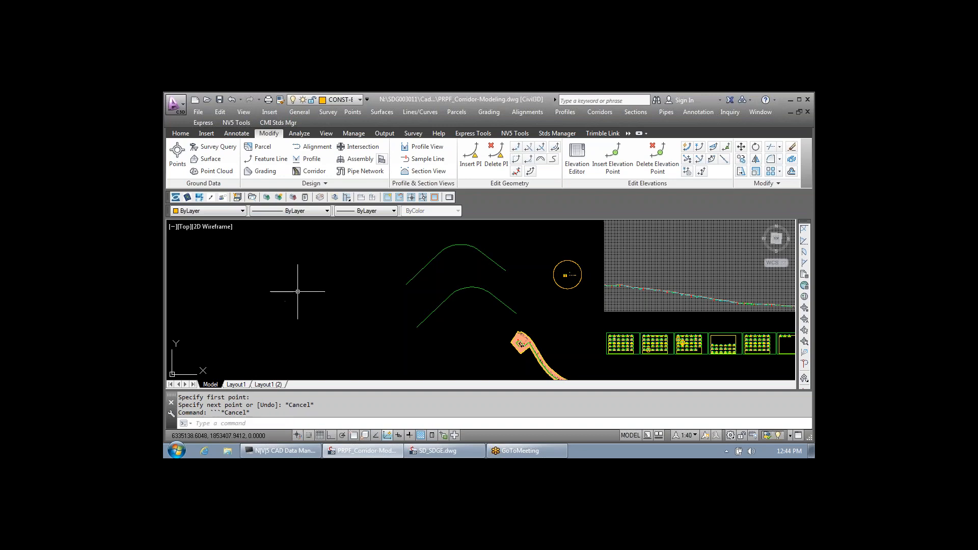
# Step: Draw a two-segment, peak-shaped polyline in the empty area beside the two green curves, its rising segment about 3,452 units long
pyautogui.write('pl')
pyautogui.press('Return')
pyautogui.click(227, 332)
pyautogui.click(277, 265)
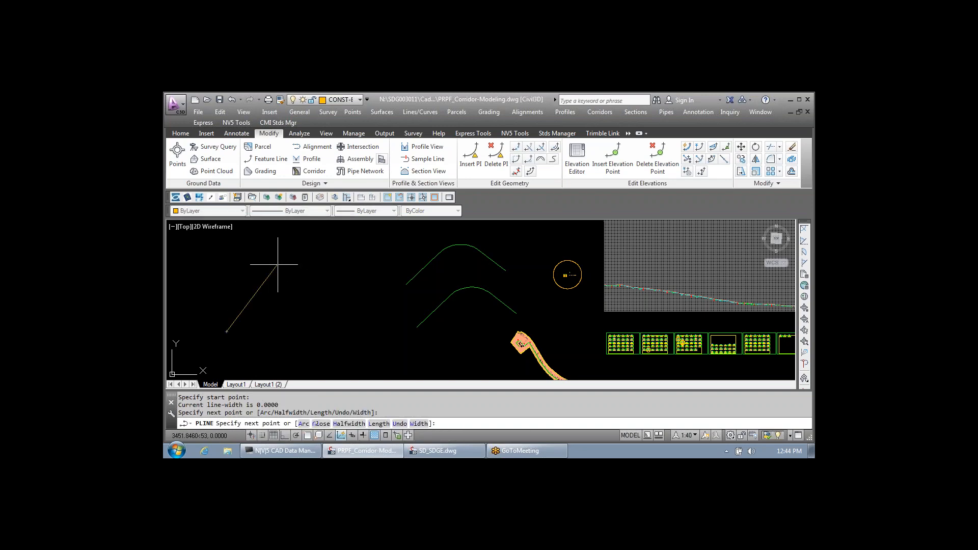
pyautogui.click(378, 332)
pyautogui.press('Return')
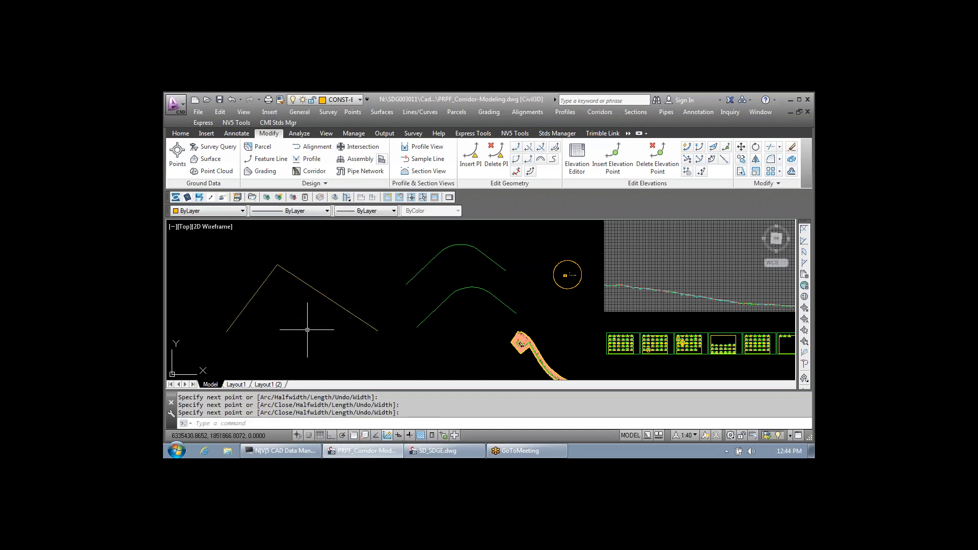
pyautogui.scroll(-2, 306, 322)
pyautogui.scroll(2, 292, 295)
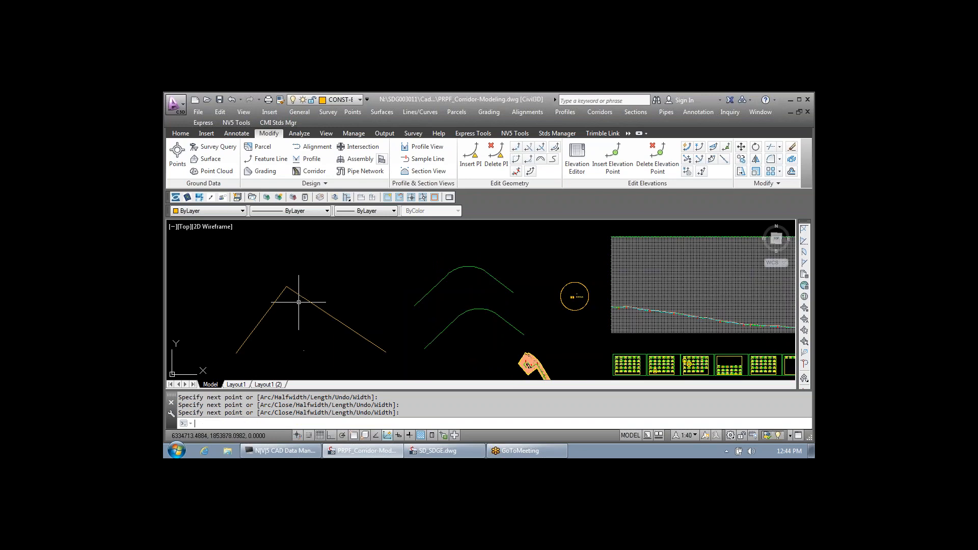
# Step: Offset the peak-shaped polyline 20 units to its outer side and examine both corners up close
pyautogui.press('Escape')
pyautogui.write('o')
pyautogui.press('Return')
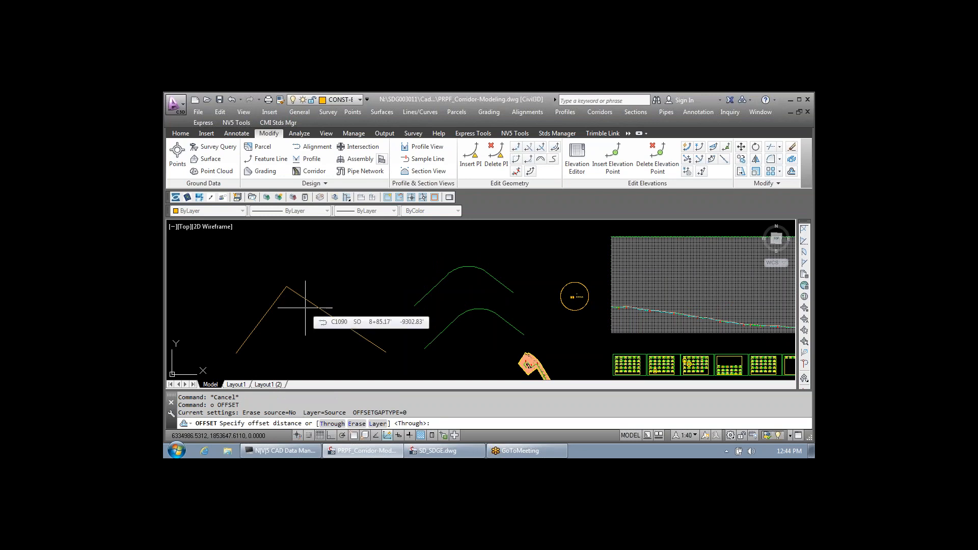
pyautogui.write('20')
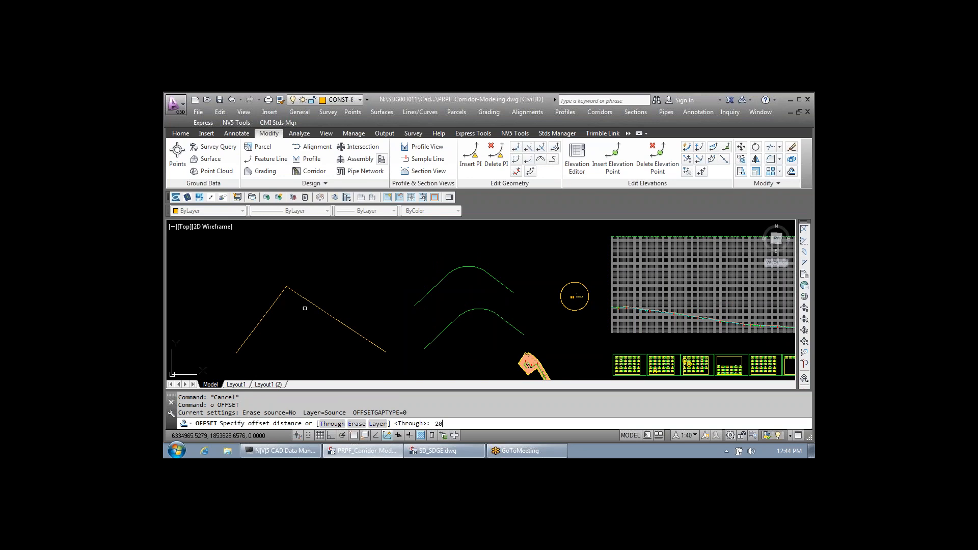
pyautogui.press('Return')
pyautogui.click(321, 326)
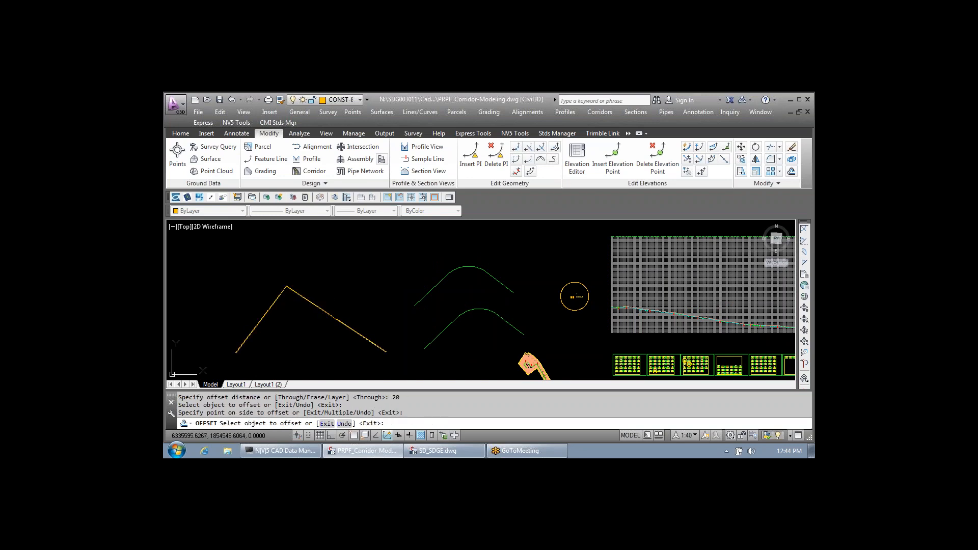
pyautogui.scroll(-4, 343, 348)
pyautogui.scroll(8, 313, 325)
pyautogui.scroll(5, 302, 292)
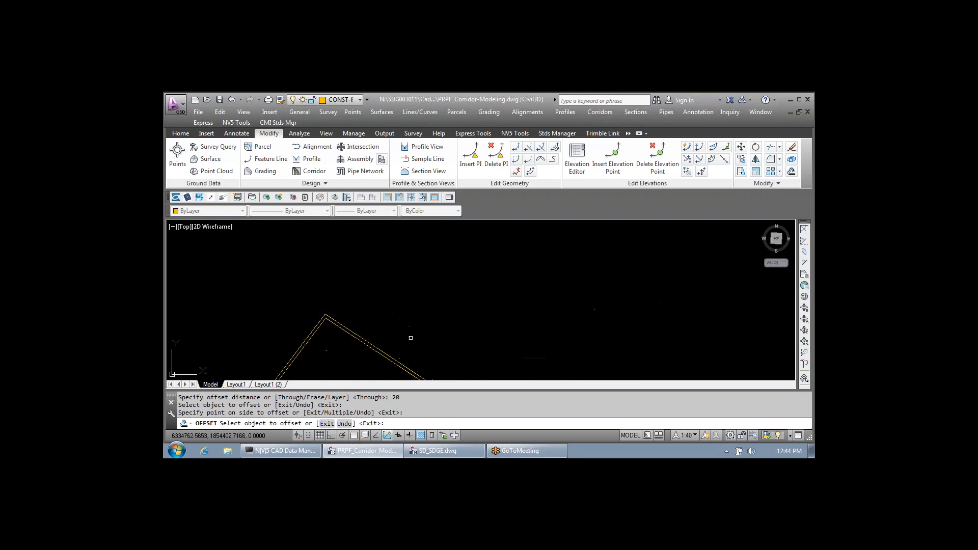
pyautogui.press('Escape')
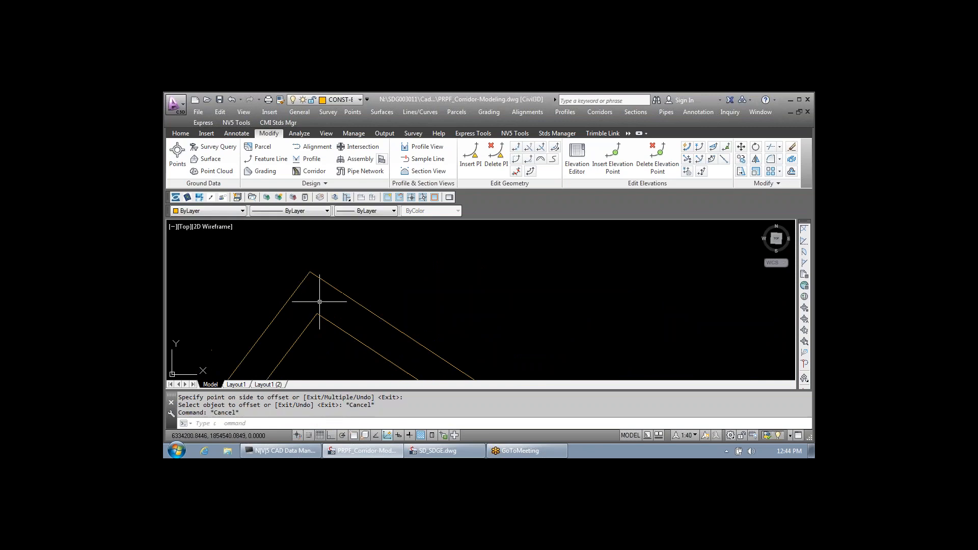
pyautogui.write('c')
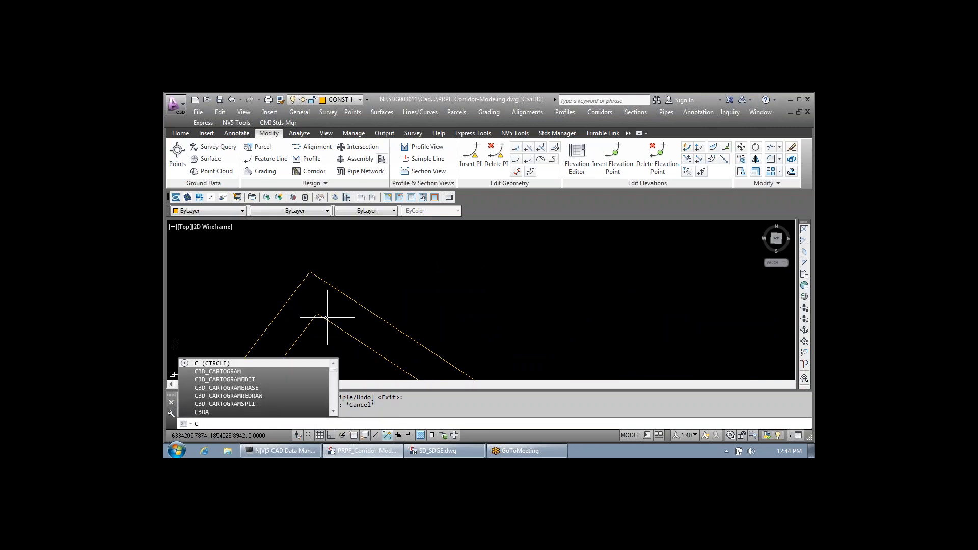
pyautogui.write('i')
pyautogui.press('Return')
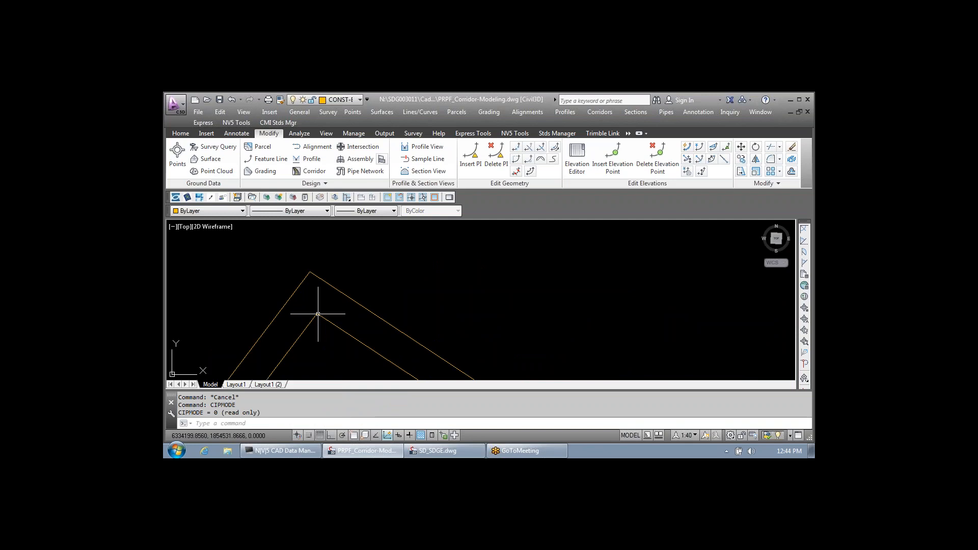
# Step: Draw a circle of radius 20 centred on the endpoint at the inner polyline's corner
pyautogui.write('c')
pyautogui.press('Return')
pyautogui.write('end')
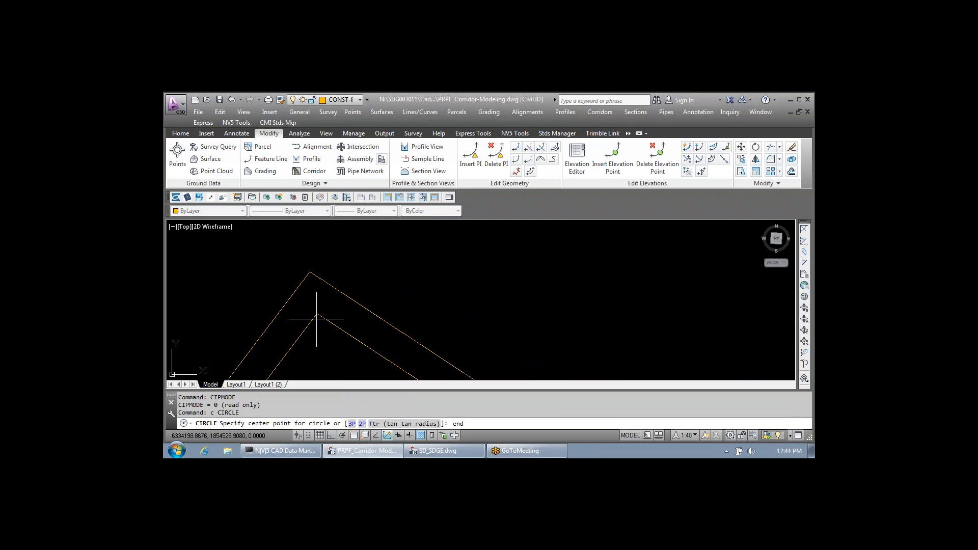
pyautogui.press('Return')
pyautogui.click(317, 315)
pyautogui.write('20')
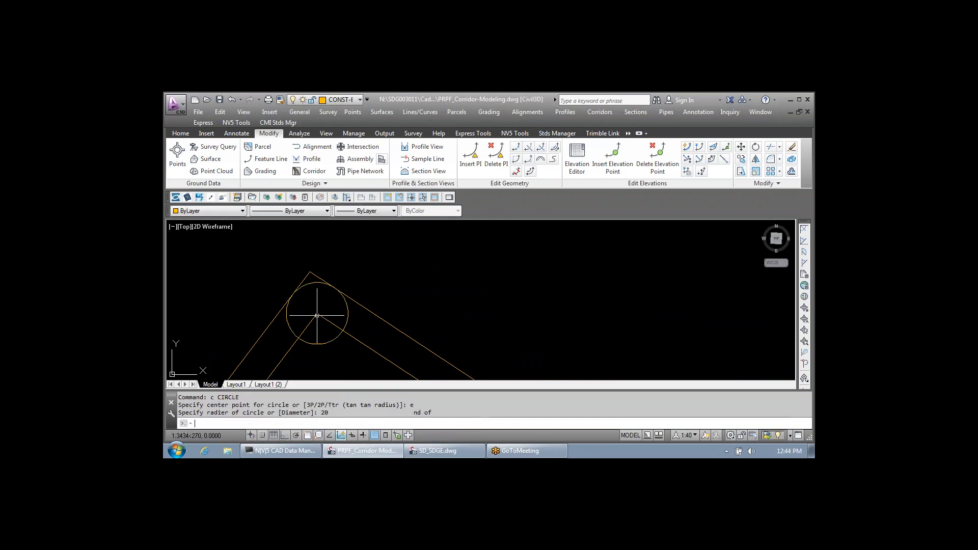
pyautogui.press('Return')
pyautogui.press('Escape')
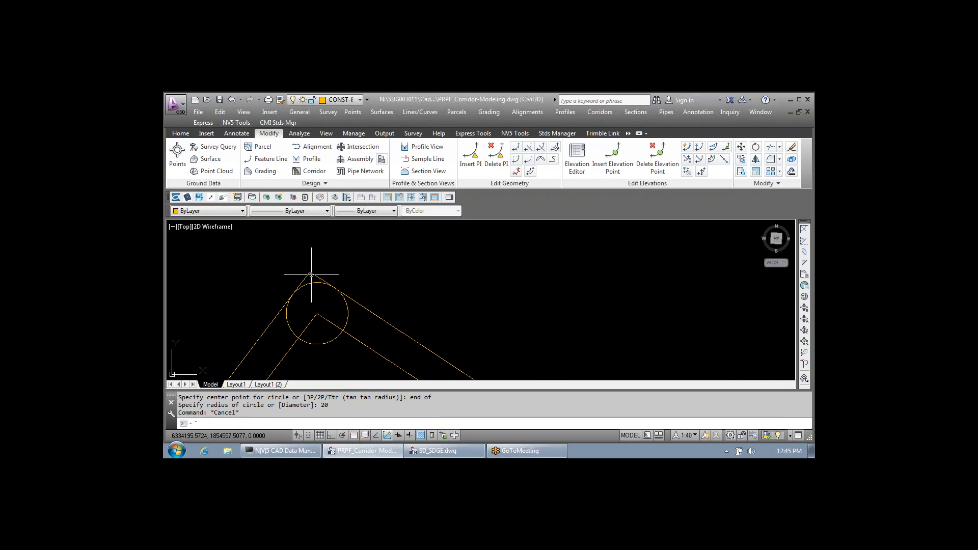
# Step: Set the OFFSETGAPTYPE system variable to 1
pyautogui.press('Escape')
pyautogui.press('Escape')
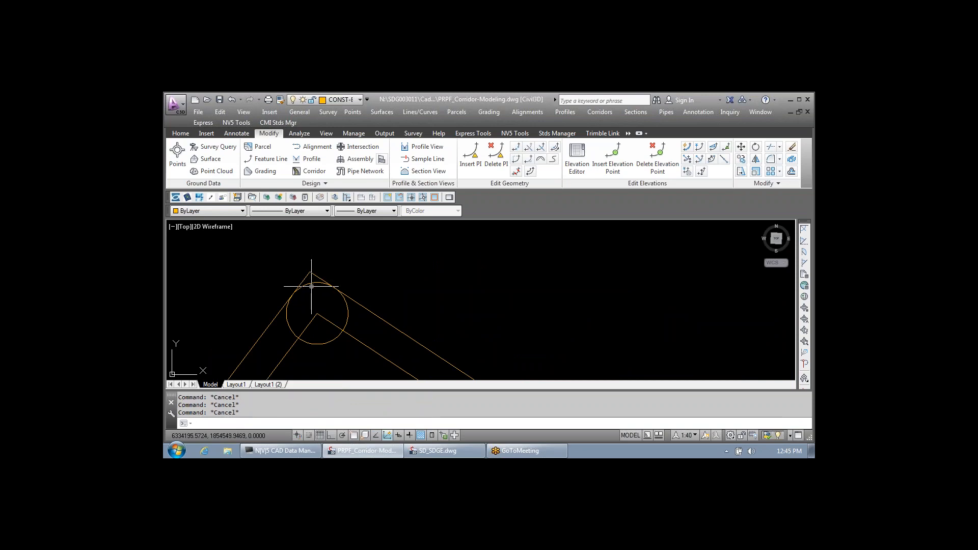
pyautogui.write('offsetgaptype')
pyautogui.press('Return')
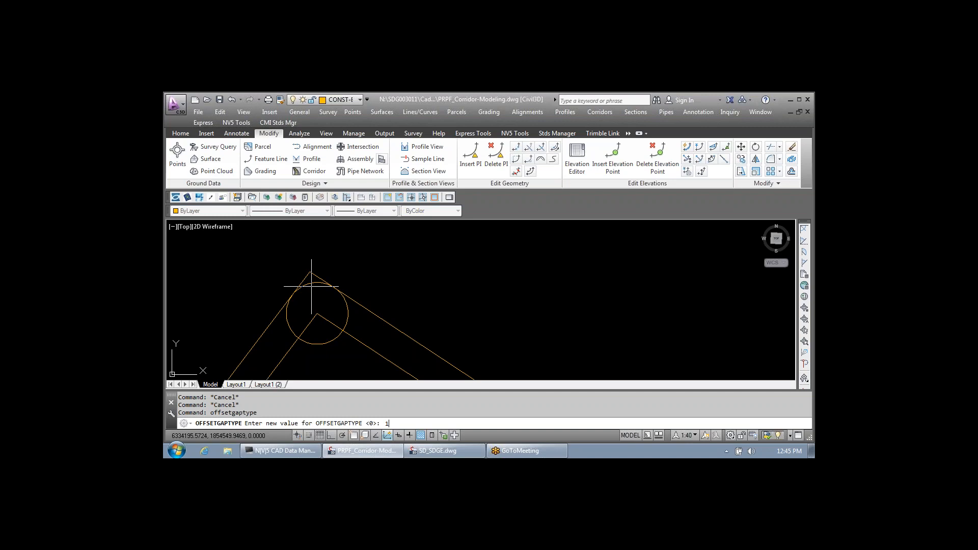
pyautogui.press('Return')
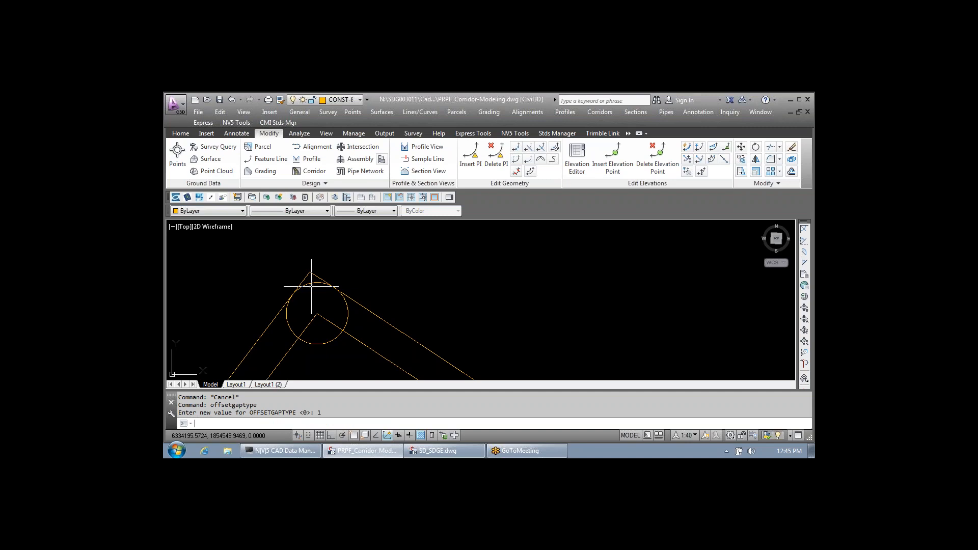
# Step: Offset the inner polyline outward again, keeping the 20-unit distance
pyautogui.write('o')
pyautogui.press('Return')
pyautogui.press('Return')
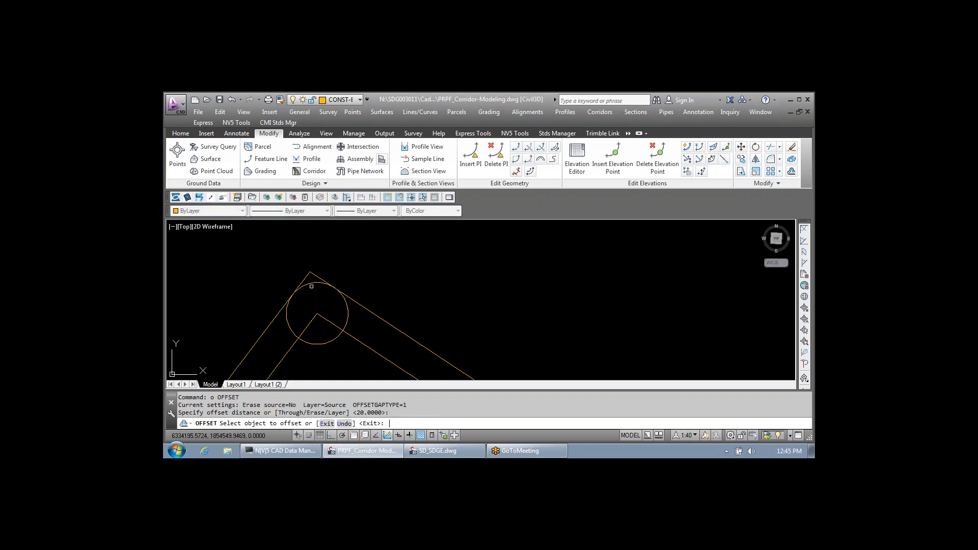
pyautogui.click(327, 320)
pyautogui.click(357, 260)
pyautogui.press('Return')
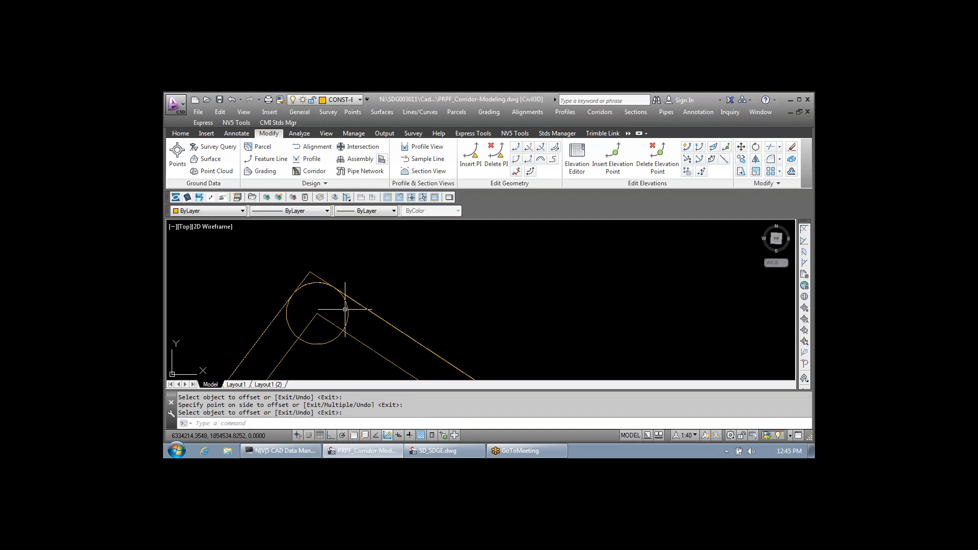
# Step: Erase the radius-20 circle around the inner polyline's corner
pyautogui.click(352, 307)
pyautogui.click(341, 314)
pyautogui.press('Delete')
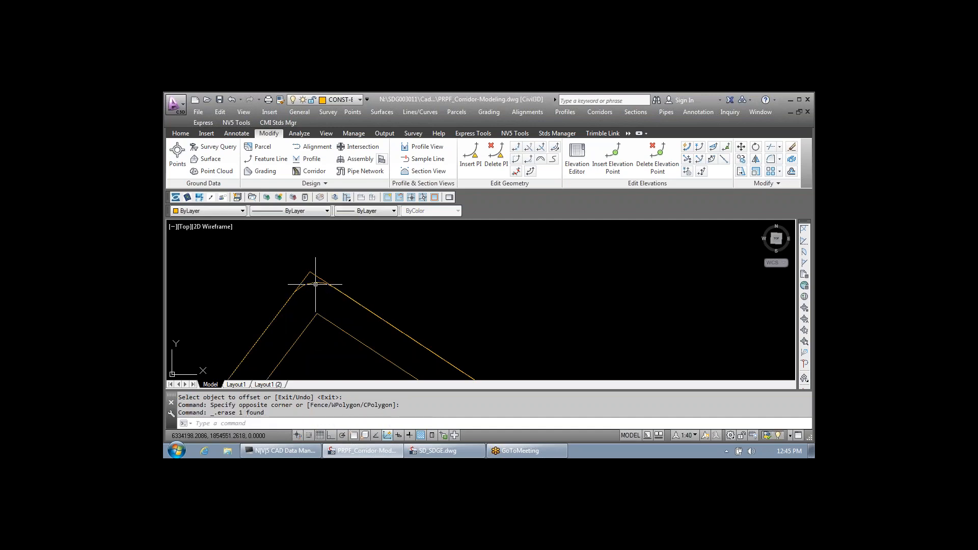
# Step: Highlight the newest offset polyline to inspect its corner geometry, and clear the selection
pyautogui.click(316, 276)
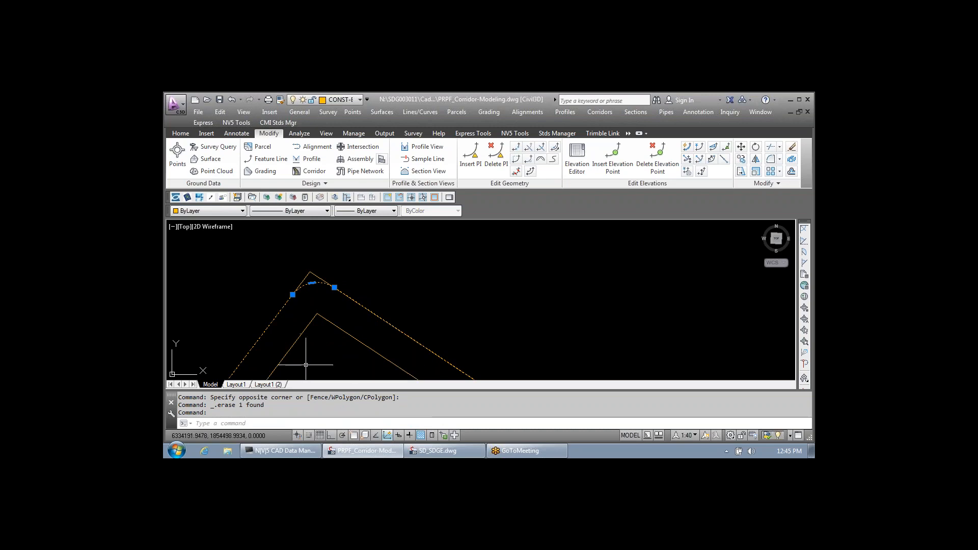
pyautogui.press('Escape')
pyautogui.press('Escape')
pyautogui.press('Escape')
pyautogui.click(324, 325)
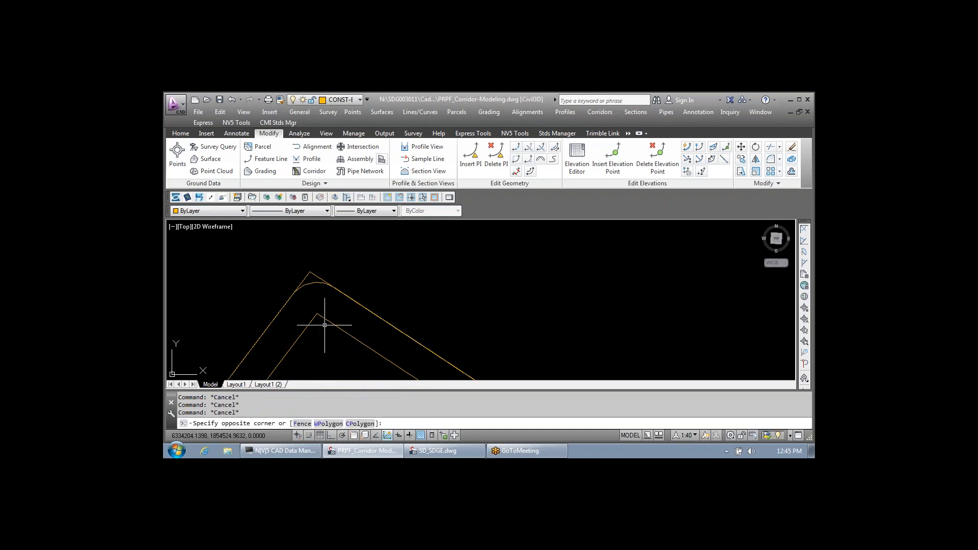
# Step: Set the OFFSETGAPTYPE system variable to 2 so offset corners are chamfered
pyautogui.press('Escape')
pyautogui.write('OFFSETGAP')
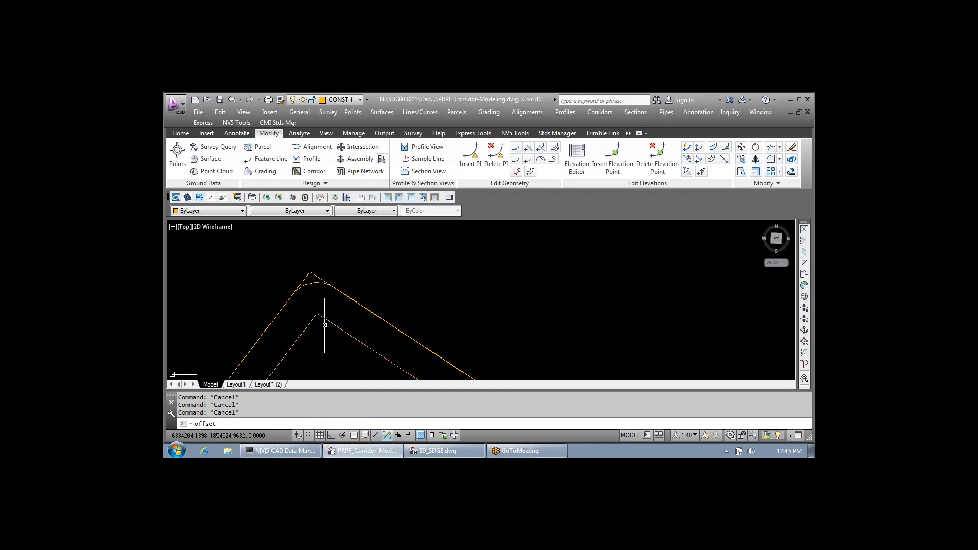
pyautogui.write('type')
pyautogui.press('Return')
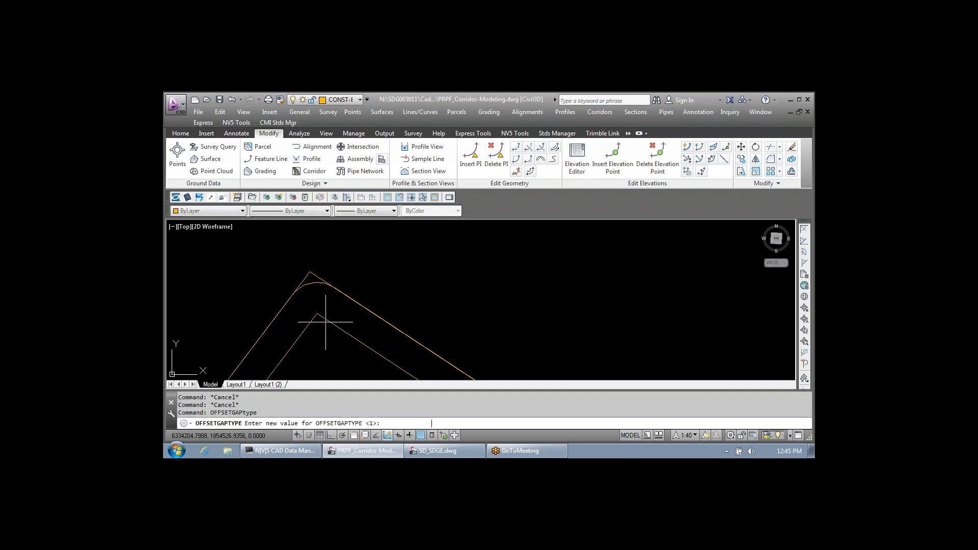
pyautogui.write('22')
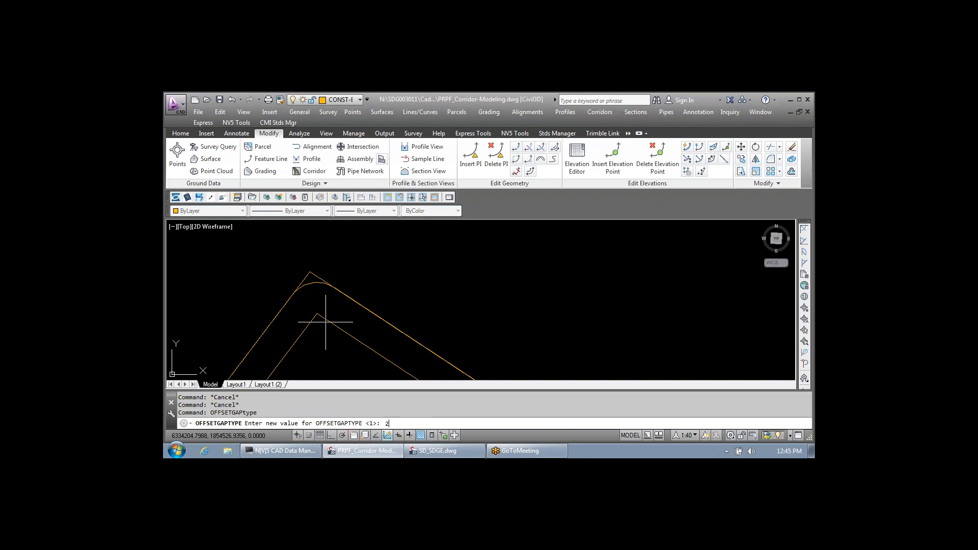
pyautogui.press('Return')
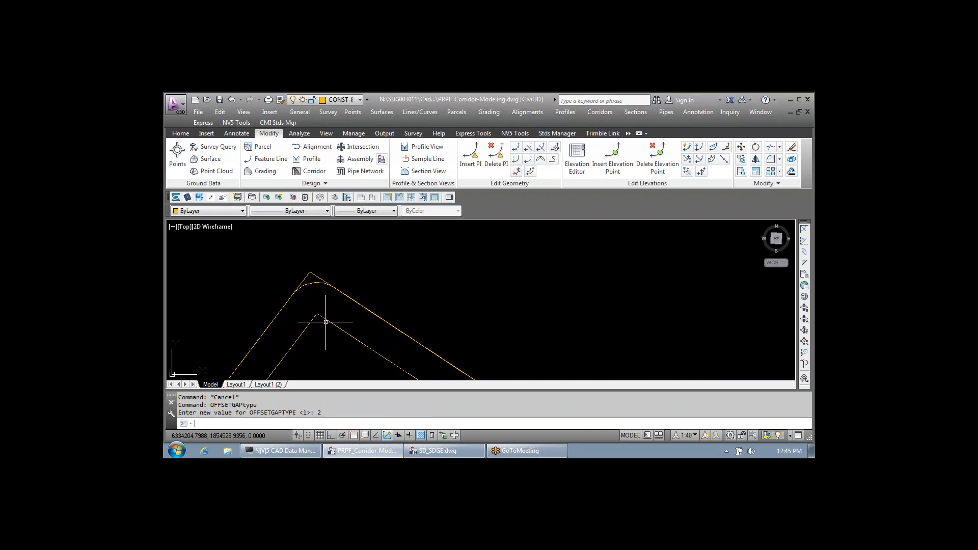
# Step: Offset the inner angled polyline outward by 20
pyautogui.scroll(2, 316, 306)
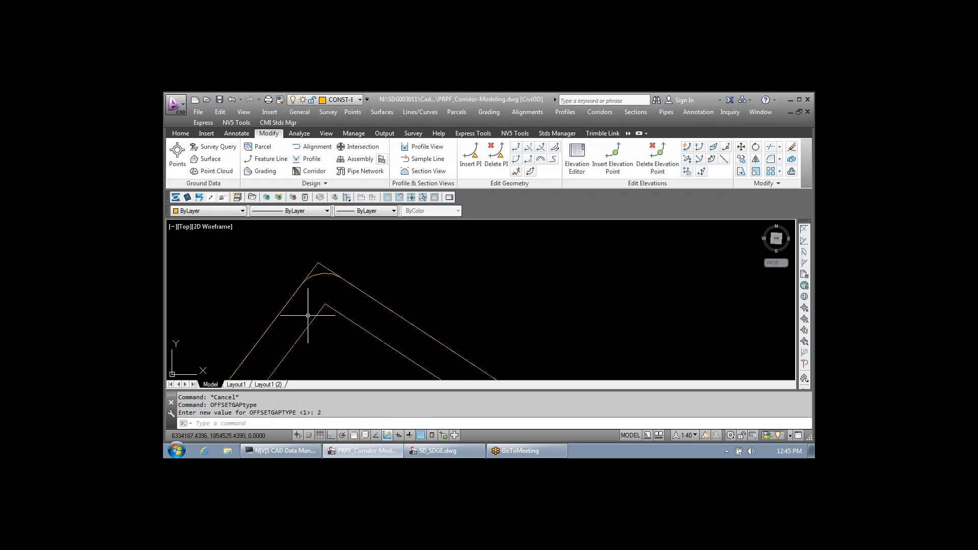
pyautogui.write('o')
pyautogui.press('Return')
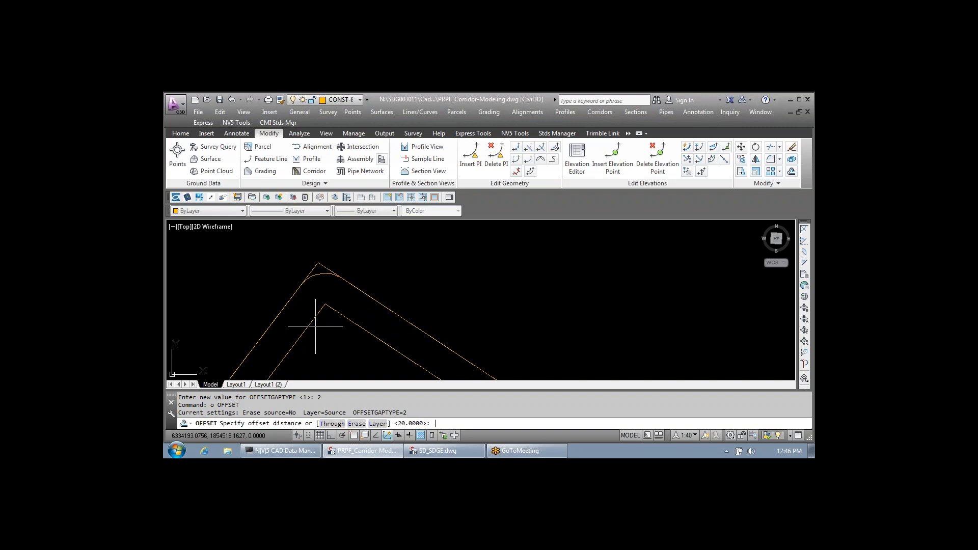
pyautogui.press('Return')
pyautogui.click(316, 316)
pyautogui.click(352, 264)
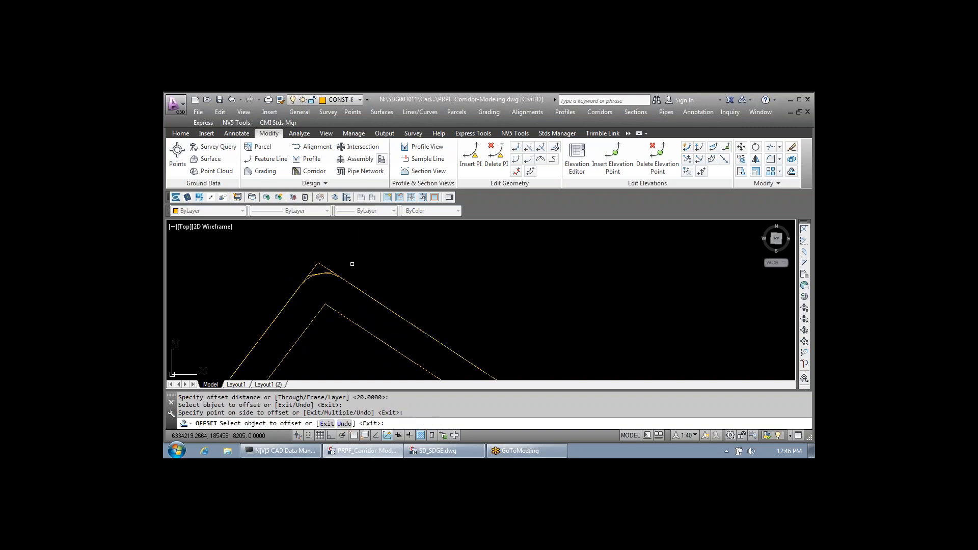
pyautogui.scroll(3, 351, 264)
pyautogui.press('Escape')
# Step: Delete the sharp-cornered and rounded outer offset polylines, leaving only the chamfered offset
pyautogui.click(372, 259)
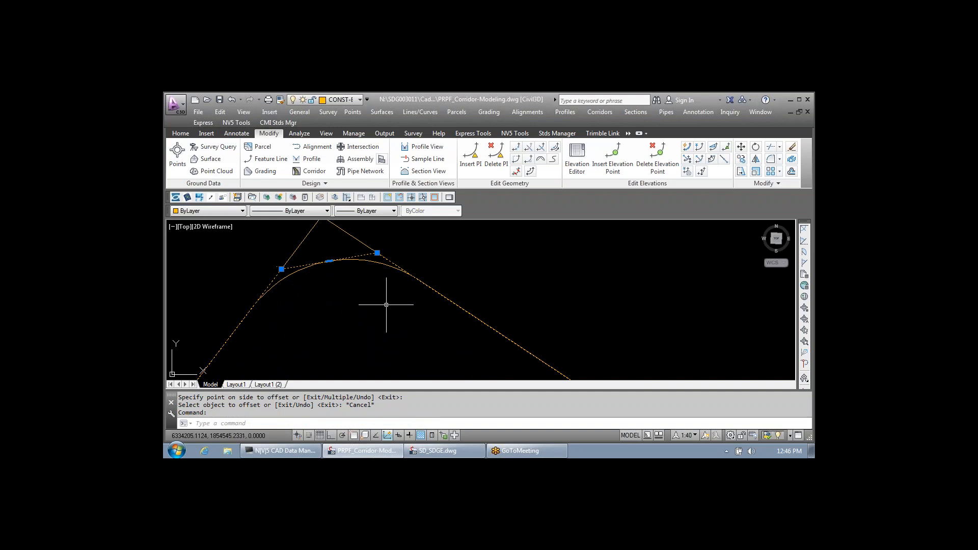
pyautogui.scroll(-2, 381, 286)
pyautogui.press('Escape')
pyautogui.click(379, 271)
pyautogui.click(359, 253)
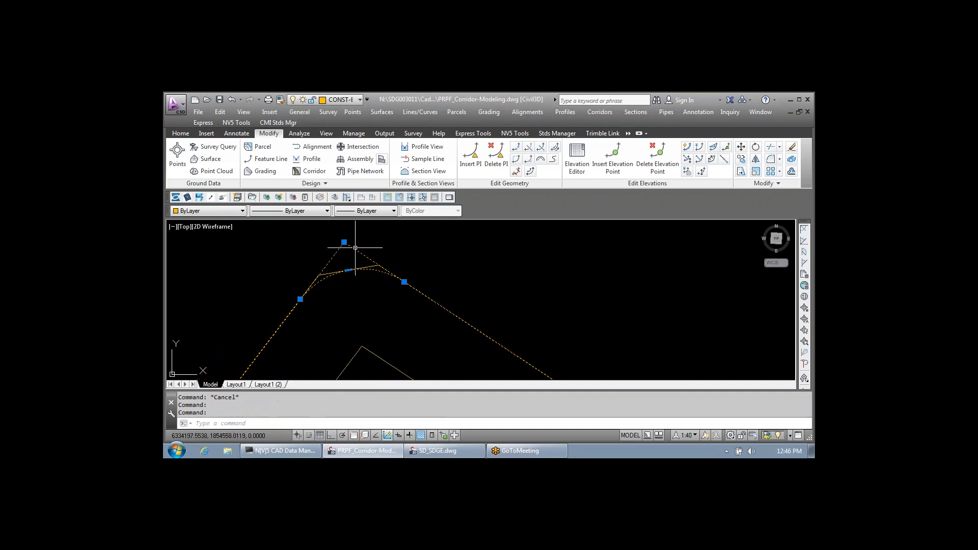
pyautogui.press('Delete')
pyautogui.scroll(-2, 335, 272)
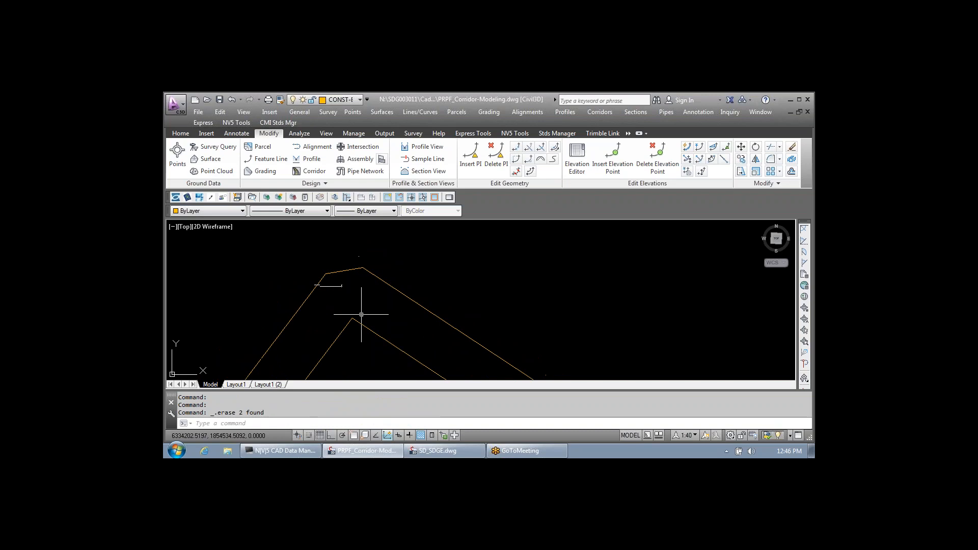
pyautogui.press('Escape')
pyautogui.press('Escape')
pyautogui.press('Escape')
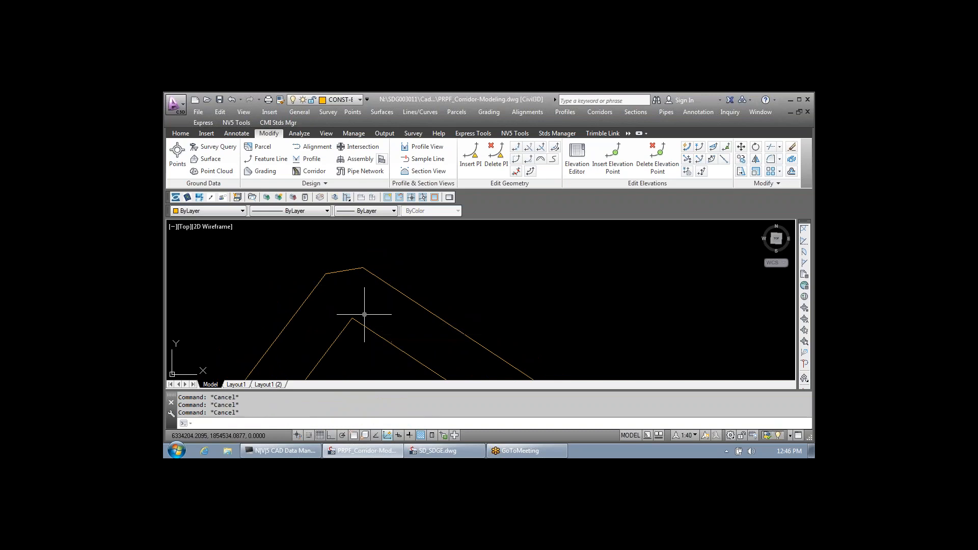
# Step: Set the OFFSETGAPTYPE system variable to 0
pyautogui.write('offsee')
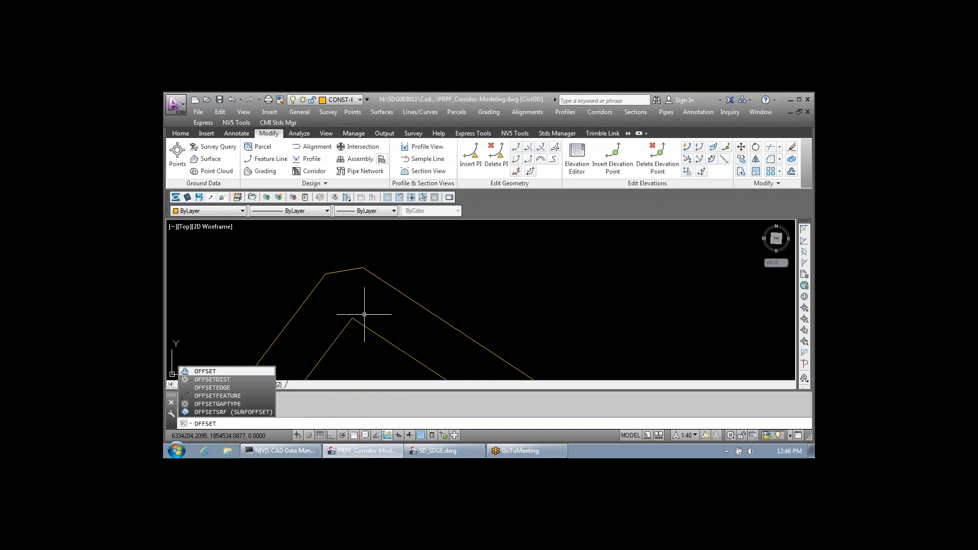
pyautogui.write('Gap')
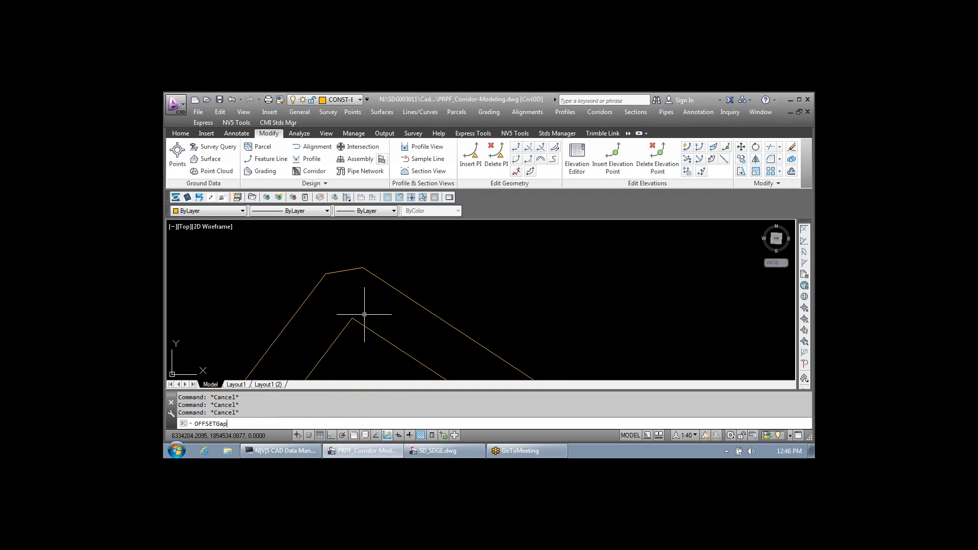
pyautogui.write('type')
pyautogui.press('Return')
pyautogui.write('0')
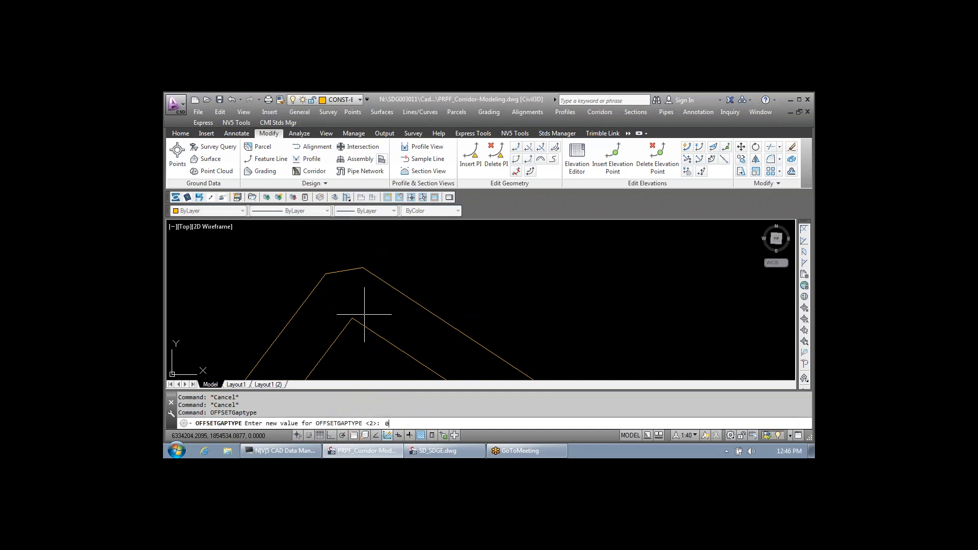
pyautogui.press('Return')
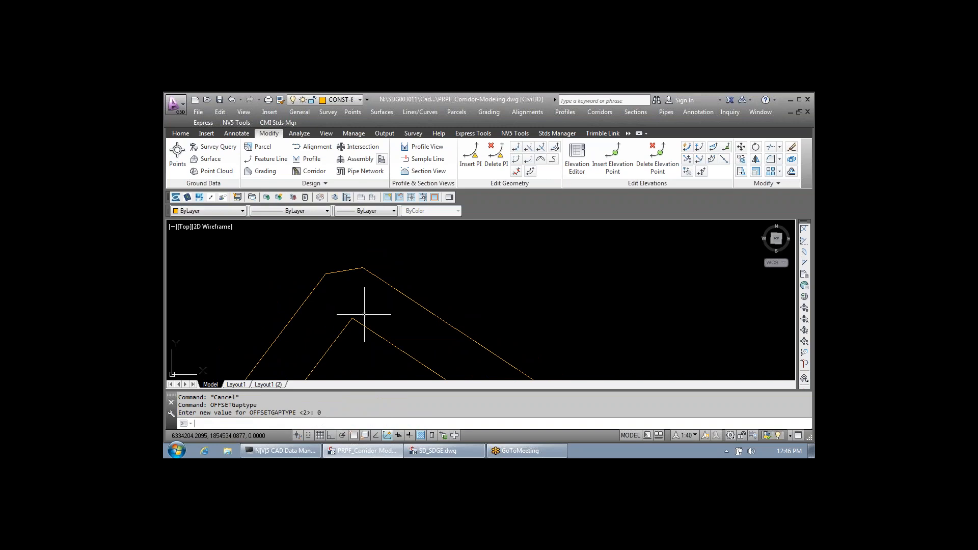
pyautogui.press('Escape')
pyautogui.press('Escape')
pyautogui.press('Escape')
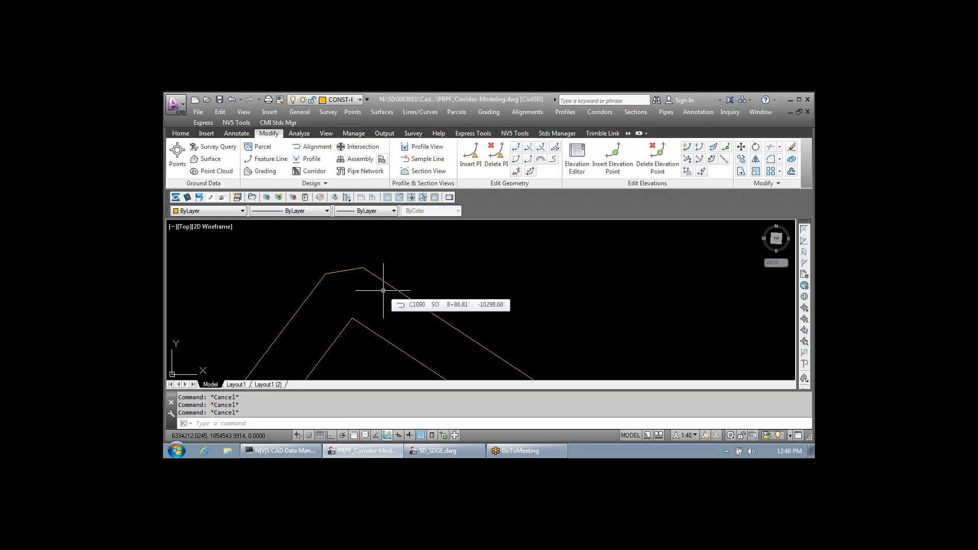
# Step: Draw a wavy six-point spline above the corner of the angled polylines
pyautogui.scroll(-5, 383, 291)
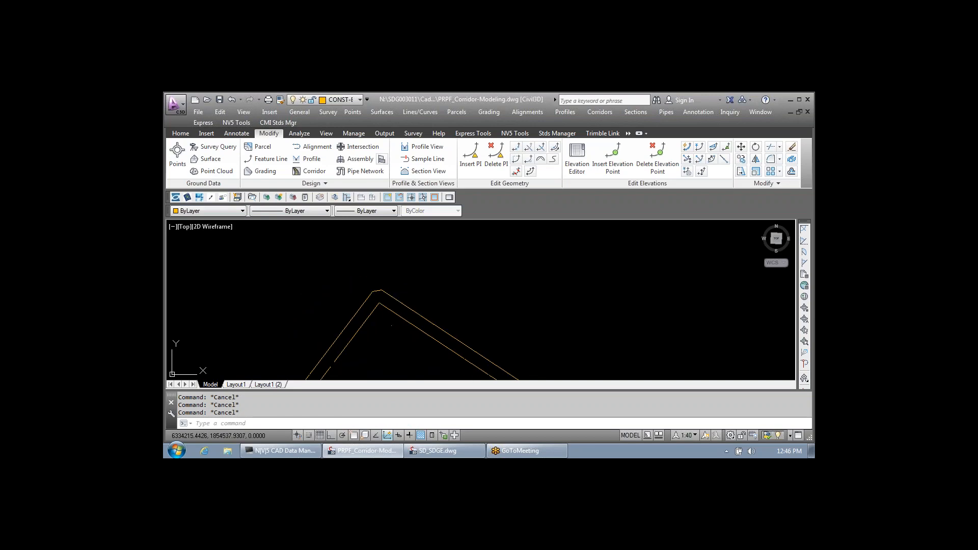
pyautogui.write('SPL')
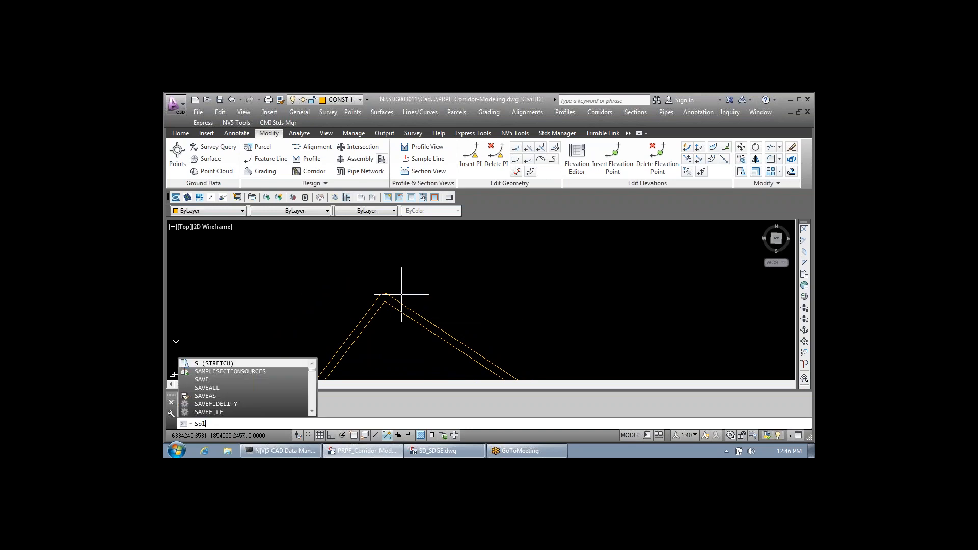
pyautogui.press('Return')
pyautogui.click(310, 294)
pyautogui.click(350, 261)
pyautogui.click(465, 279)
pyautogui.click(531, 301)
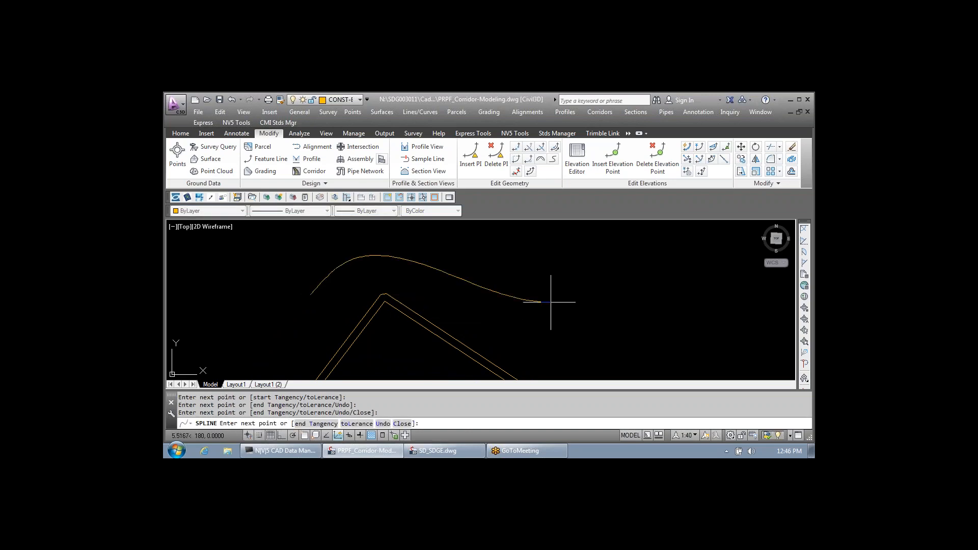
pyautogui.click(601, 287)
pyautogui.click(656, 270)
pyautogui.press('Return')
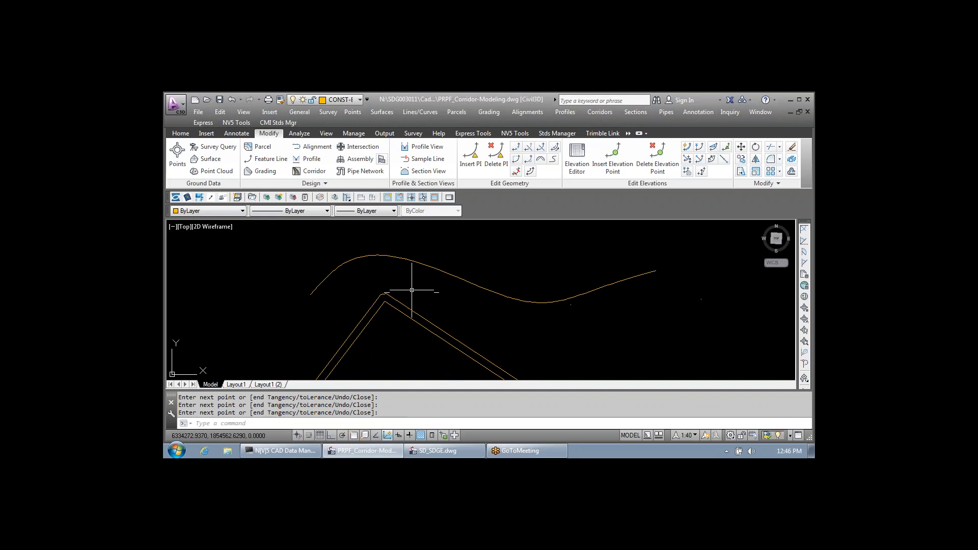
pyautogui.press('Escape')
pyautogui.press('Escape')
# Step: Set the OFFSETGAPTYPE system variable to 2 for testing on the spline
pyautogui.write('of')
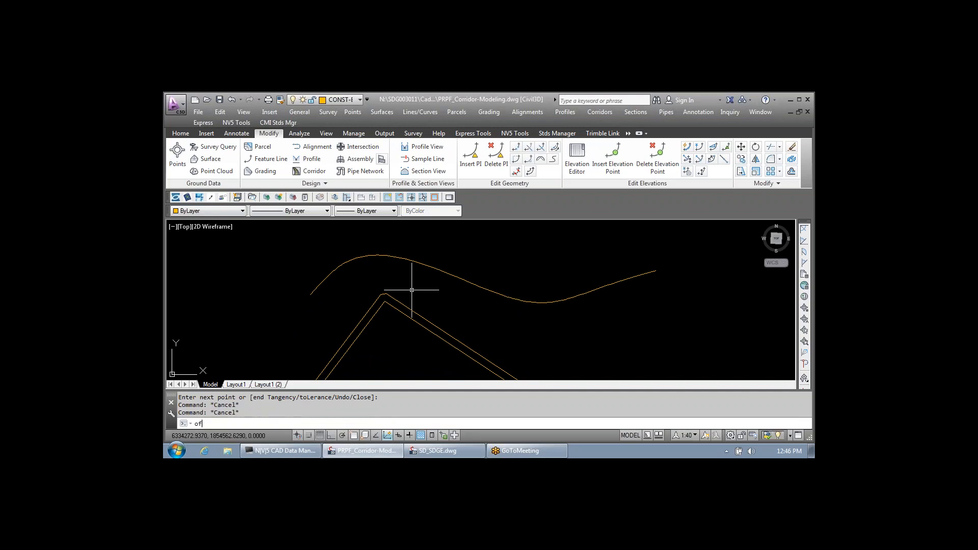
pyautogui.write('fsetgaptype')
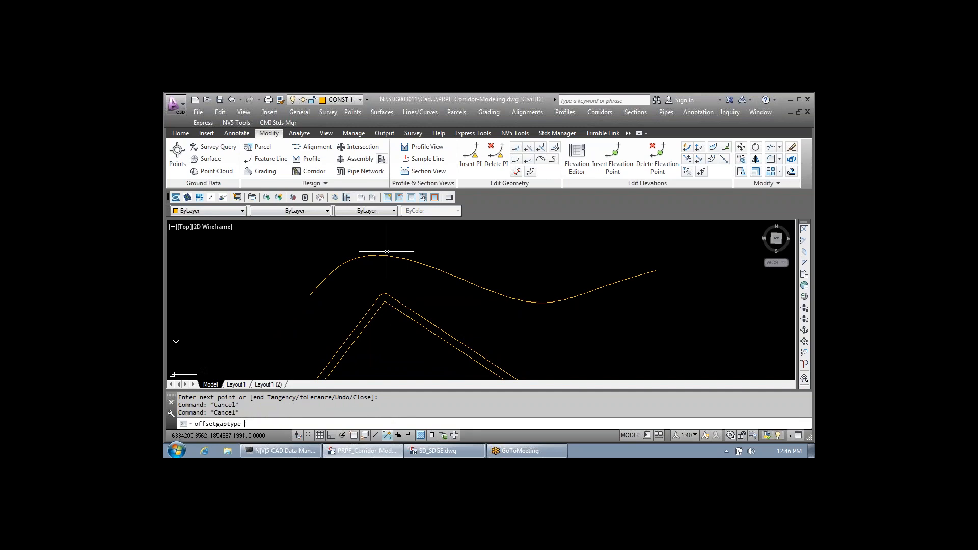
pyautogui.press('Return')
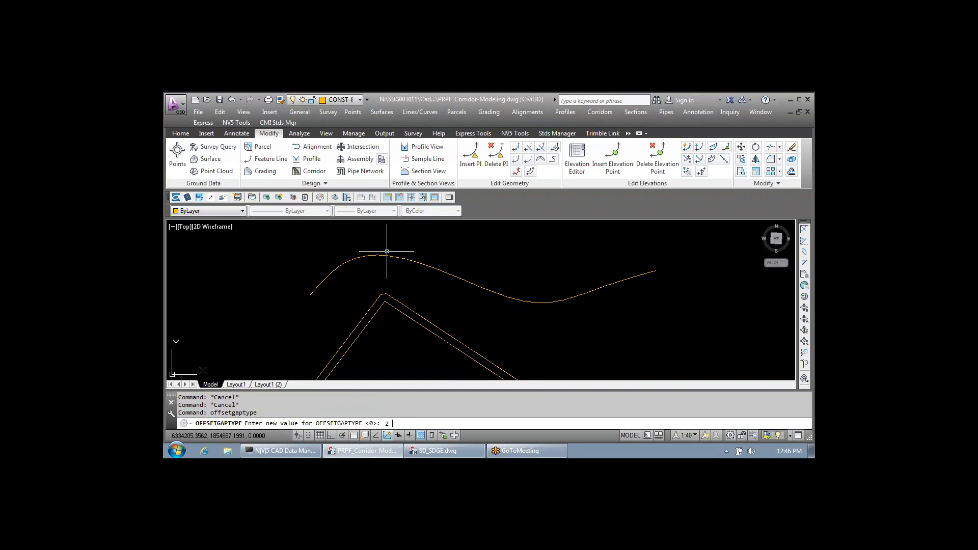
pyautogui.write('2')
pyautogui.press('Return')
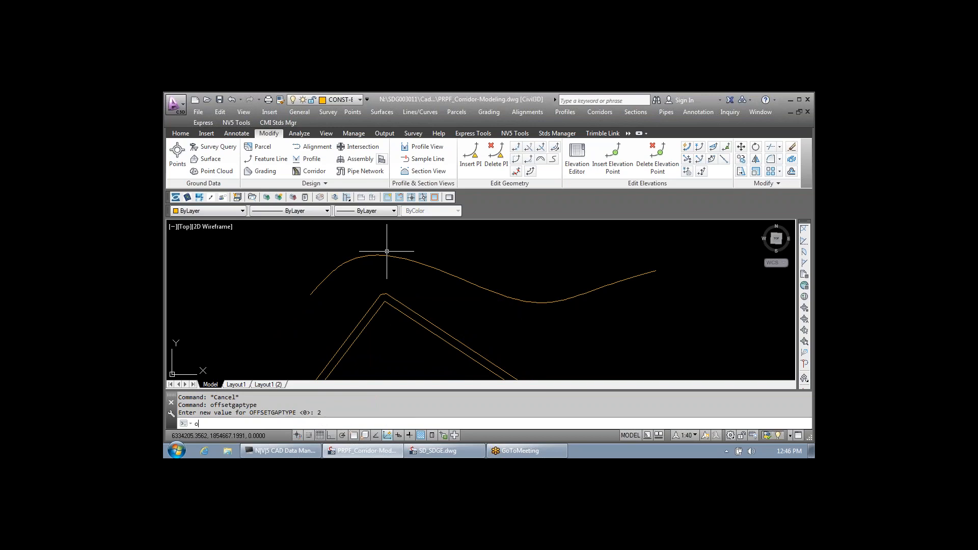
# Step: Offset the wavy spline upward by 20
pyautogui.write('o')
pyautogui.press('Return')
pyautogui.press('Return')
pyautogui.click(403, 258)
pyautogui.click(411, 253)
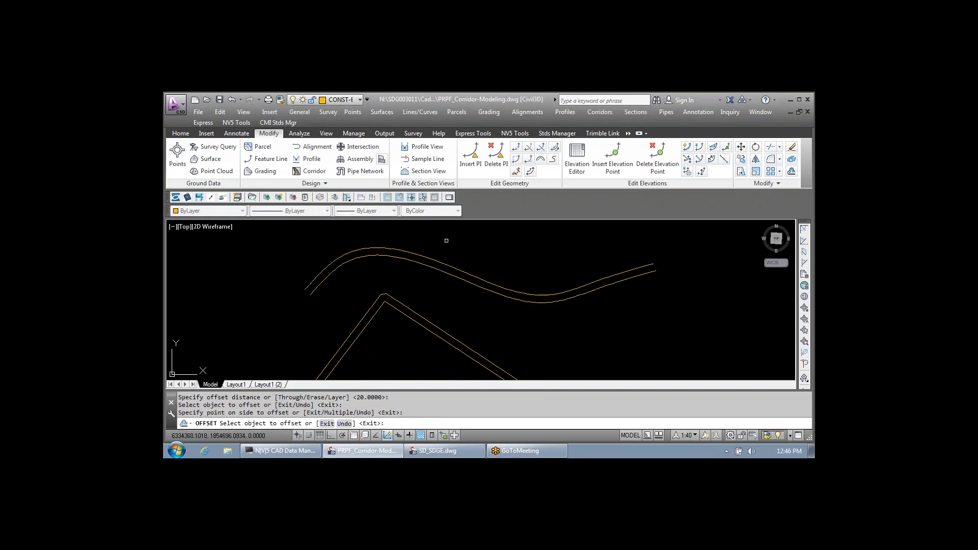
pyautogui.press('Return')
# Step: Compare the grip points of the offset spline with those of the original spline
pyautogui.click(430, 259)
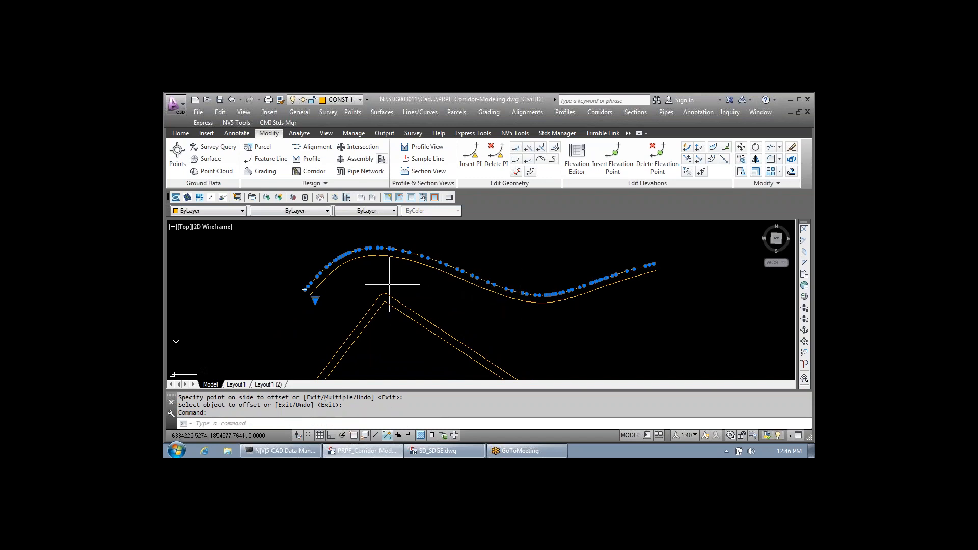
pyautogui.press('Escape')
pyautogui.click(359, 255)
pyautogui.click(358, 261)
pyautogui.press('Escape')
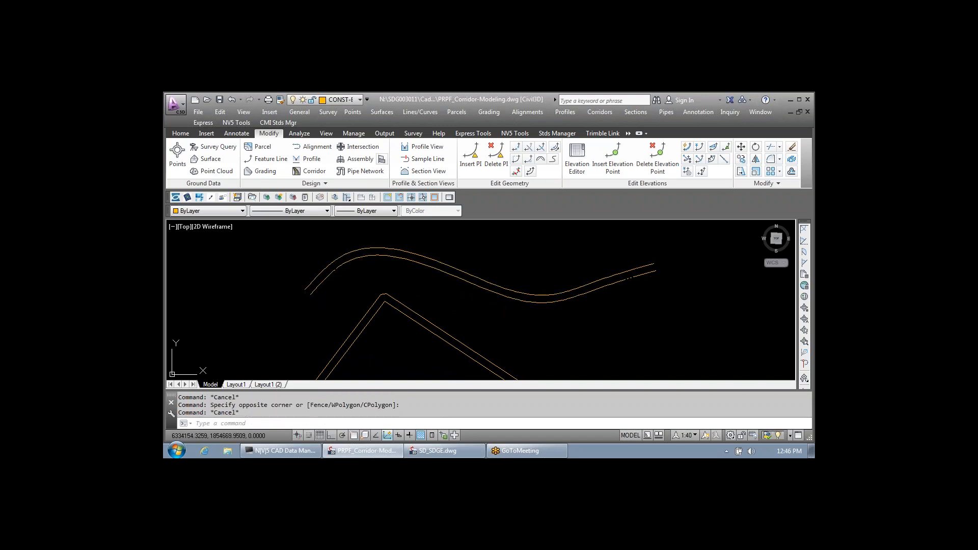
pyautogui.click(364, 255)
pyautogui.press('Escape')
pyautogui.click(364, 254)
pyautogui.scroll(3, 367, 252)
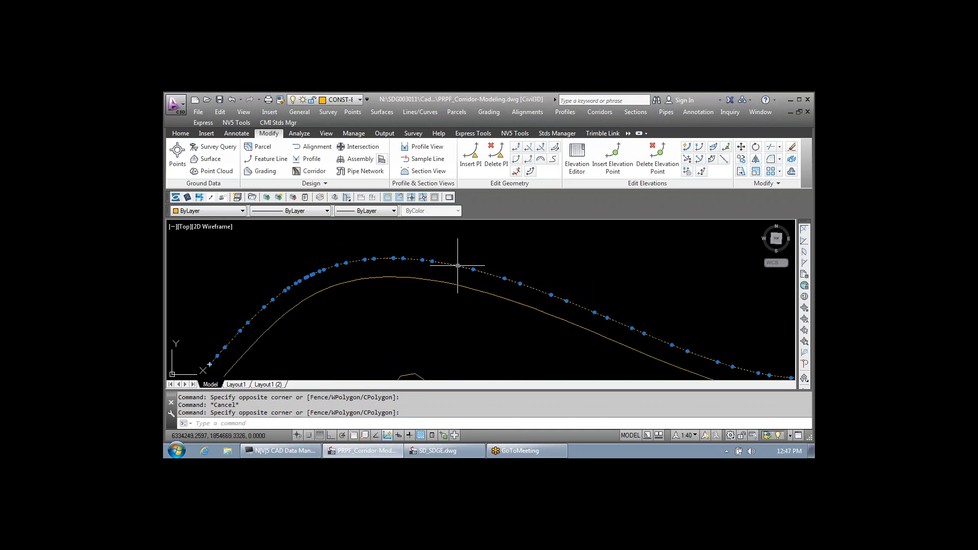
pyautogui.moveTo(458, 266)
pyautogui.press('Escape')
pyautogui.click(456, 284)
# Step: Delete the upper offset spline, keeping the original spline
pyautogui.press('Escape')
pyautogui.click(461, 266)
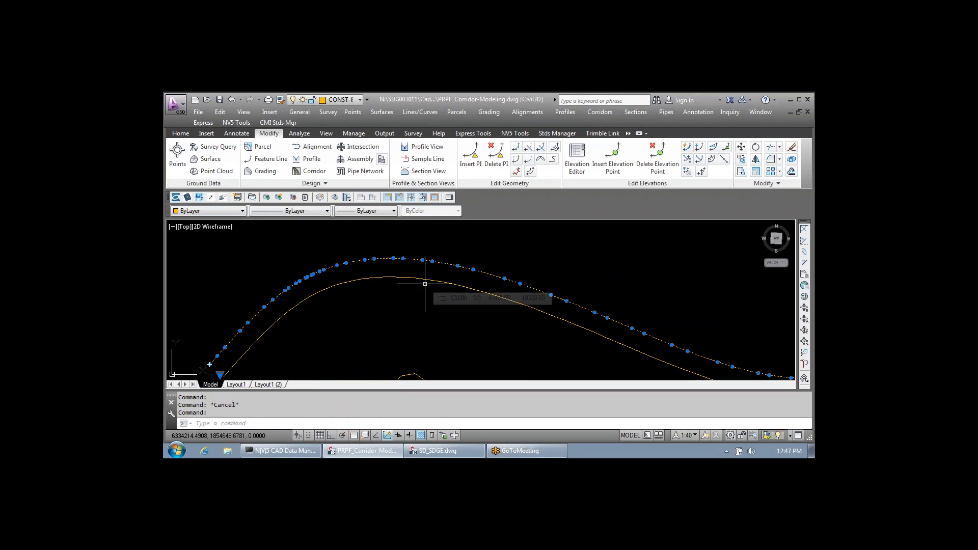
pyautogui.press('Delete')
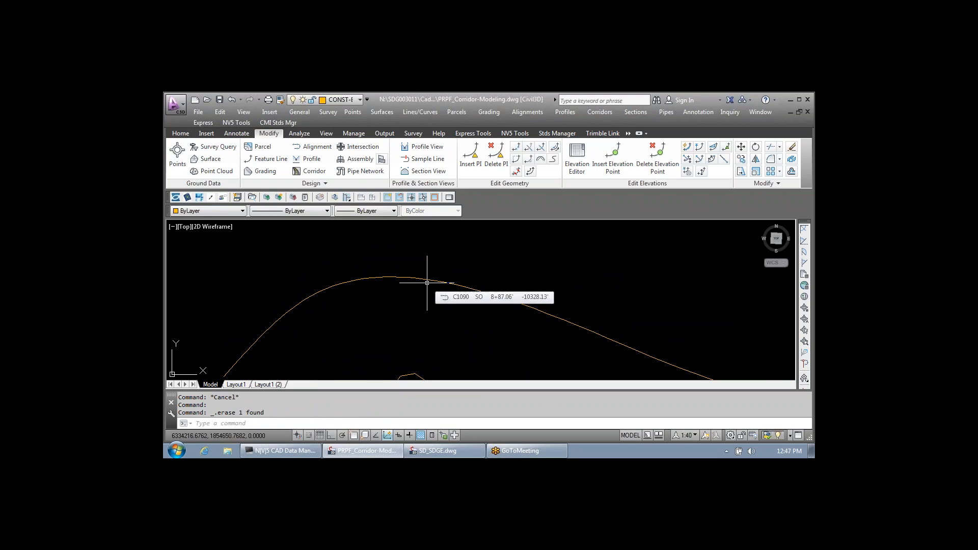
# Step: Restore the OFFSETGAPTYPE system variable to 0
pyautogui.write('OFFs')
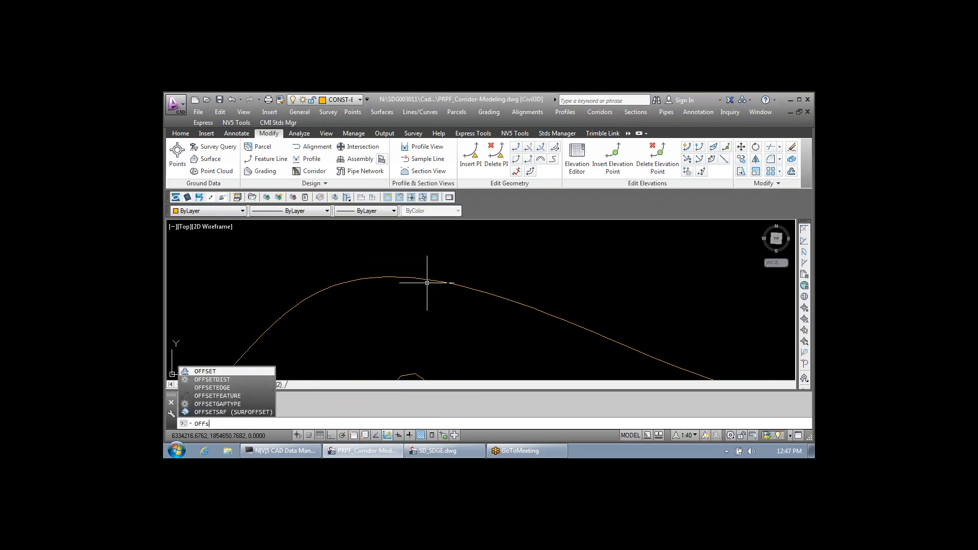
pyautogui.write('etGa')
pyautogui.press('Return')
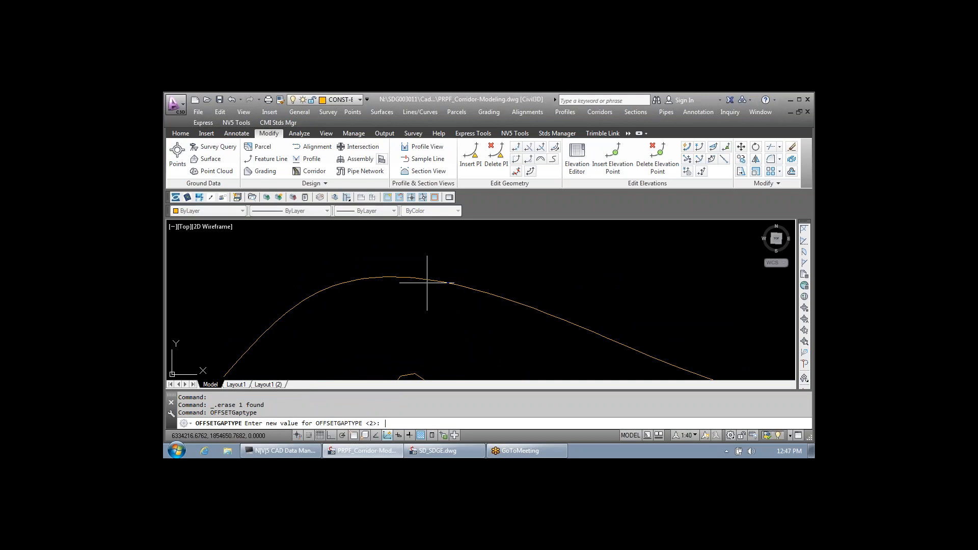
pyautogui.write('0')
pyautogui.press('Return')
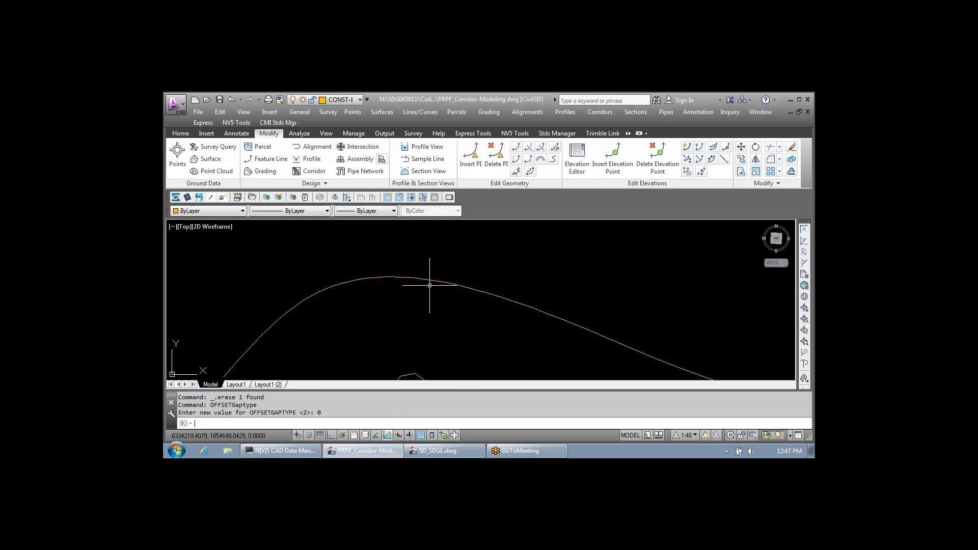
pyautogui.scroll(-5, 376, 267)
pyautogui.press('Escape')
pyautogui.press('Escape')
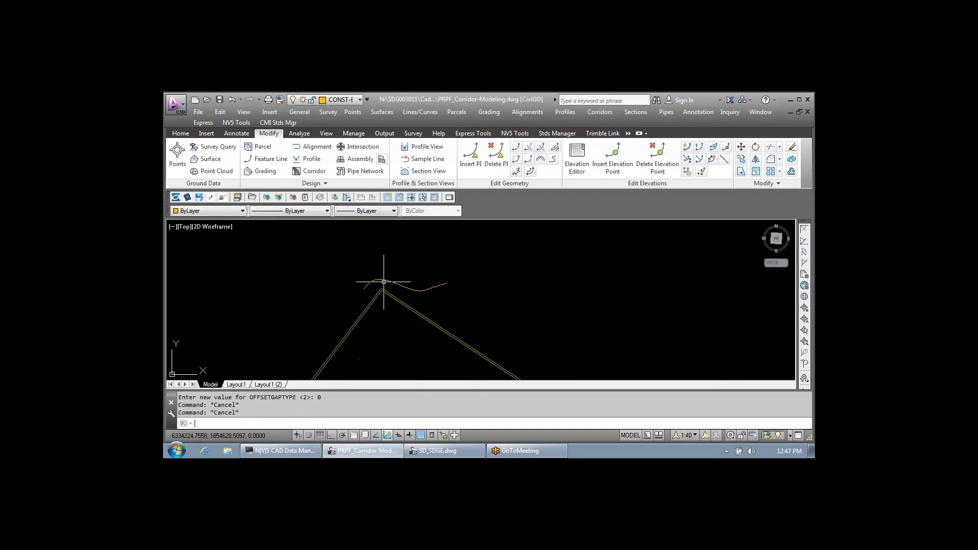
pyautogui.press('Escape')
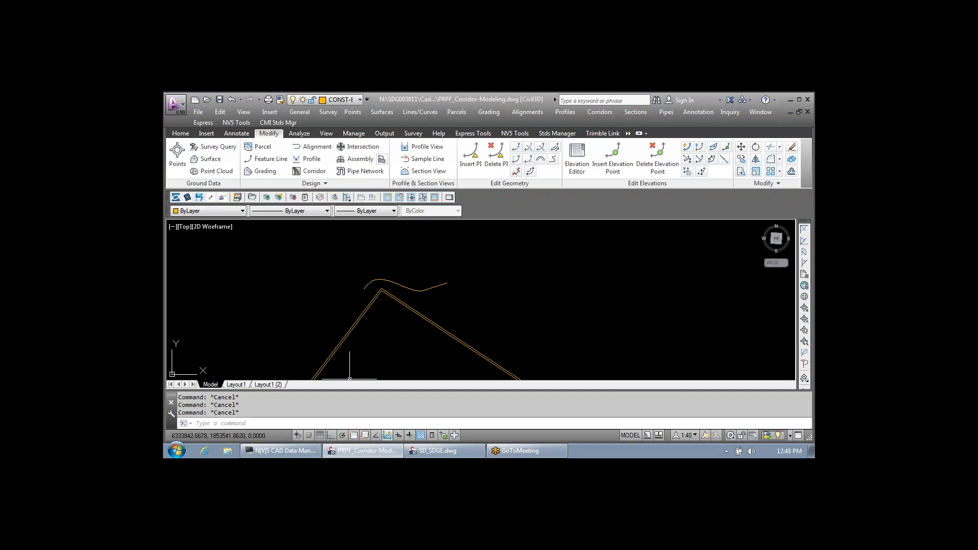
pyautogui.click(270, 385)
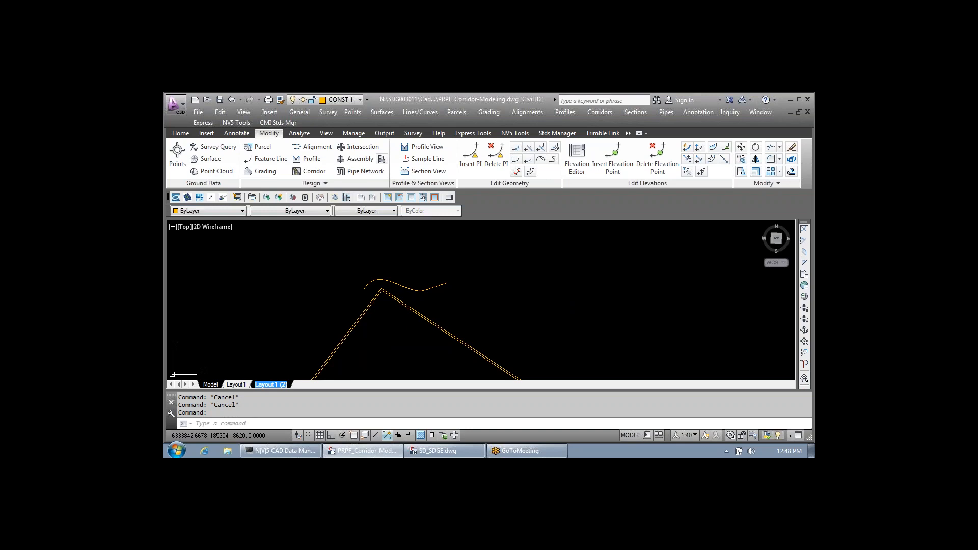
pyautogui.click(350, 339)
pyautogui.click(379, 355)
pyautogui.press('Escape')
pyautogui.press('Escape')
pyautogui.press('Escape')
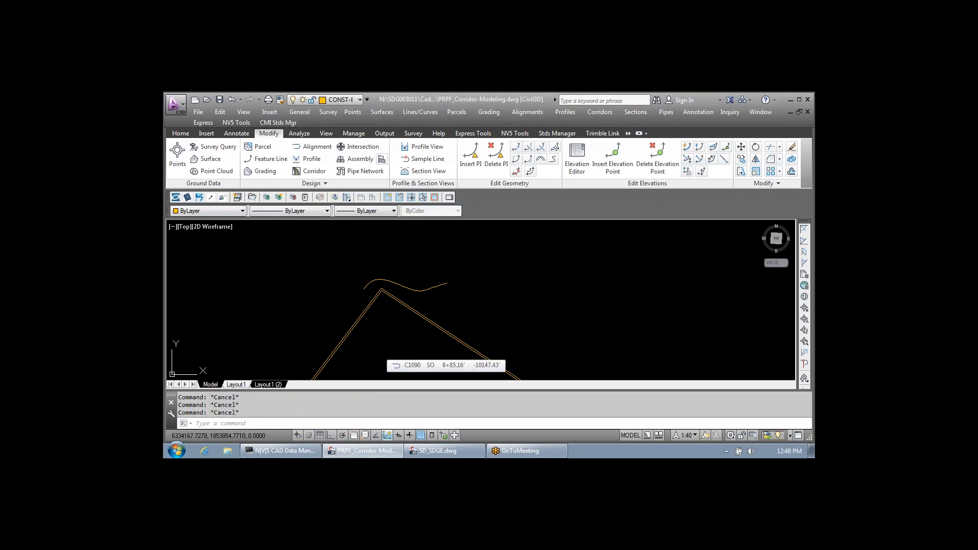
pyautogui.click(379, 351)
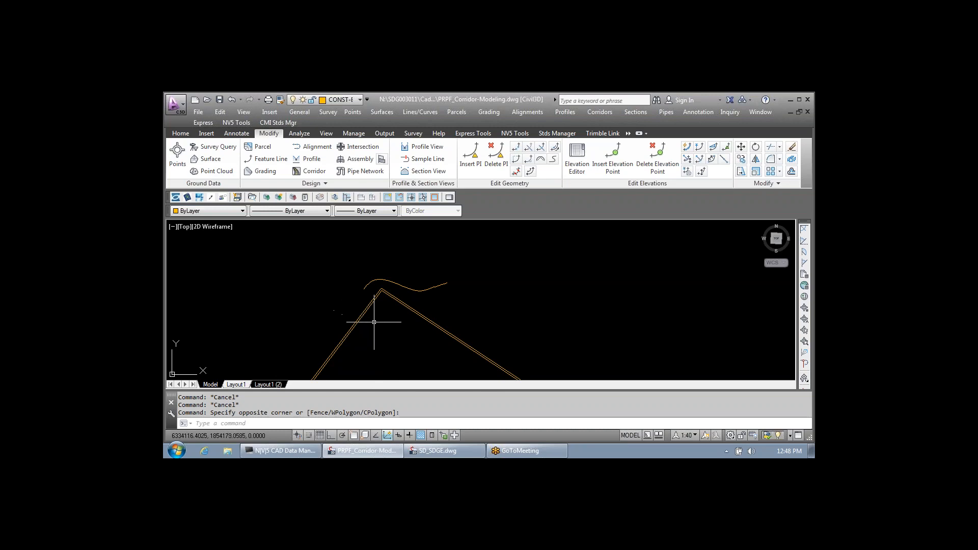
pyautogui.moveTo(376, 323)
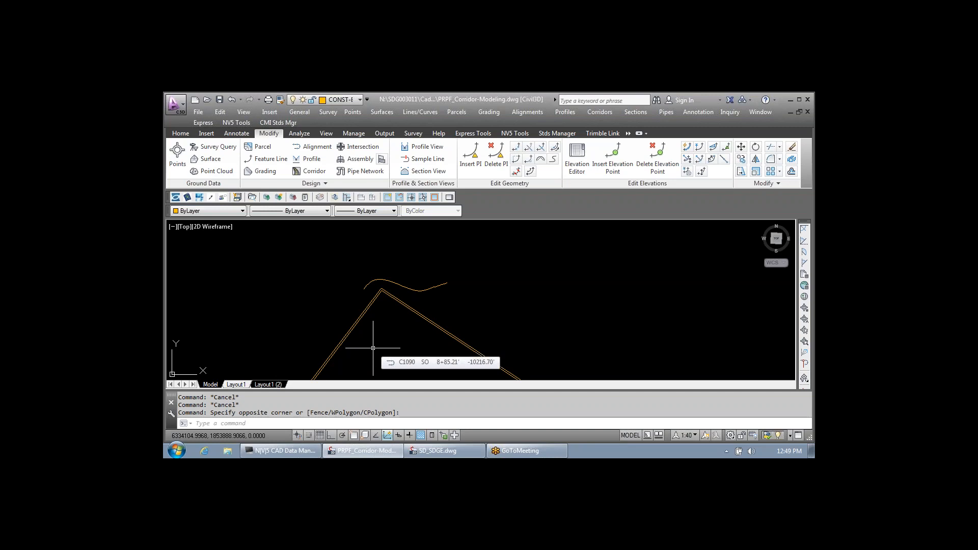
pyautogui.moveTo(375, 352)
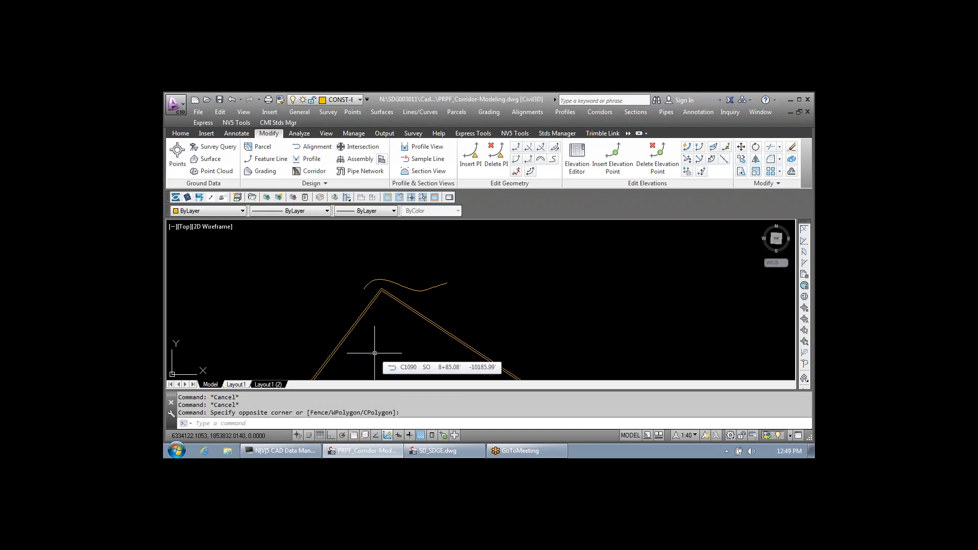
pyautogui.press('Escape')
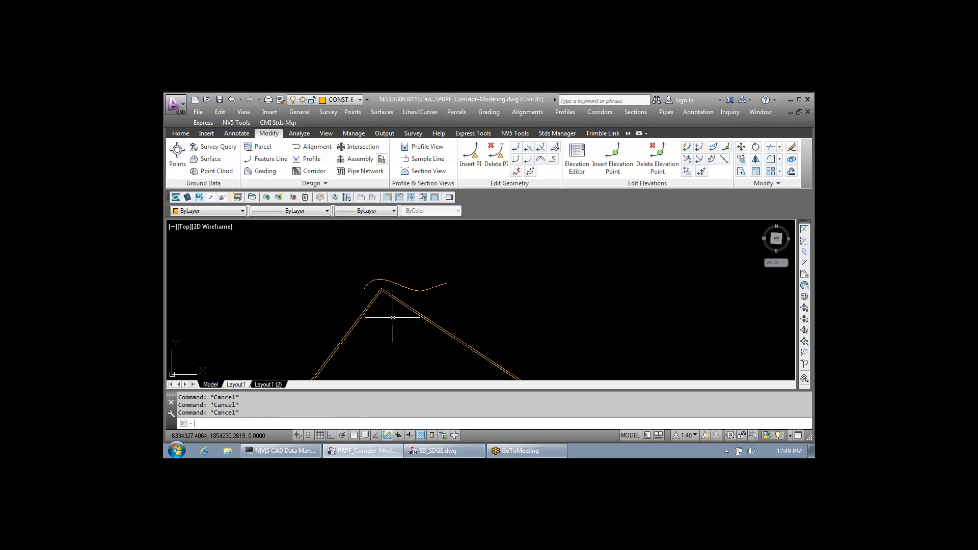
pyautogui.click(379, 319)
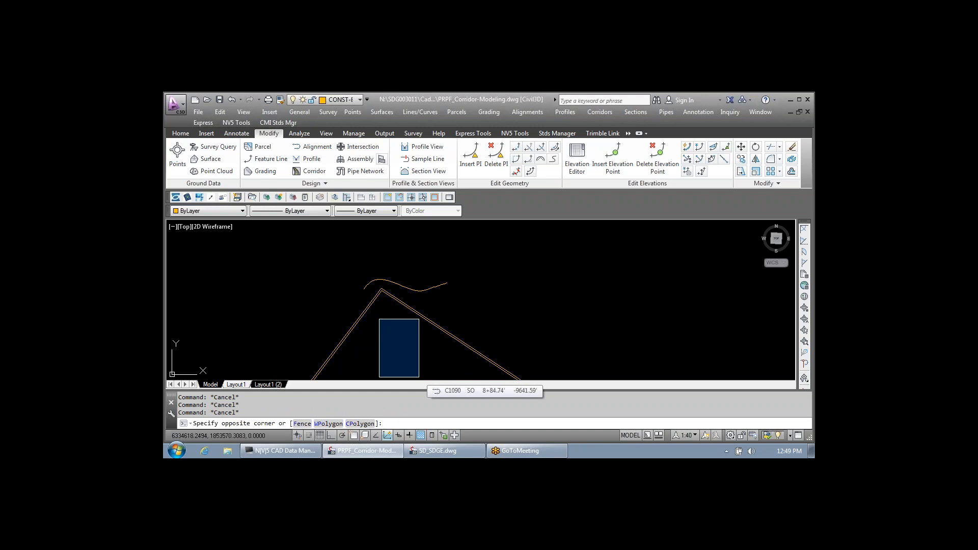
pyautogui.click(385, 376)
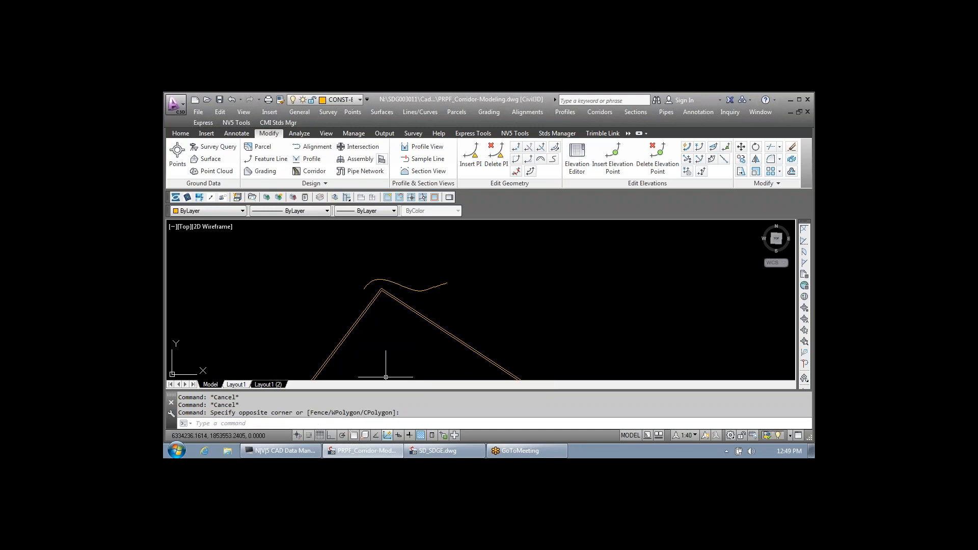
pyautogui.press('Escape')
pyautogui.press('Escape')
pyautogui.press('Escape')
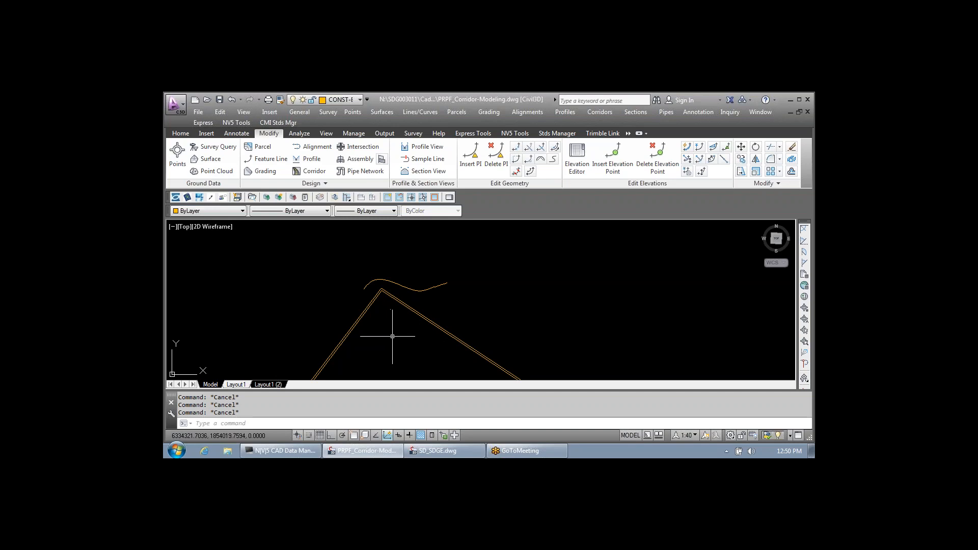
pyautogui.click(385, 341)
pyautogui.press('Escape')
pyautogui.press('Escape')
pyautogui.press('Escape')
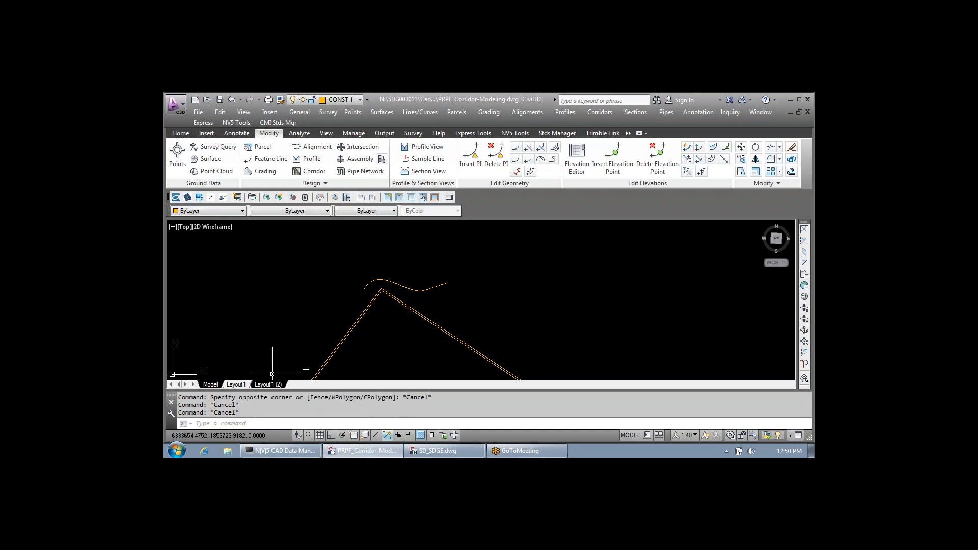
# Step: Switch to Layout1 and maximize its viewport from the viewport border
pyautogui.click(266, 385)
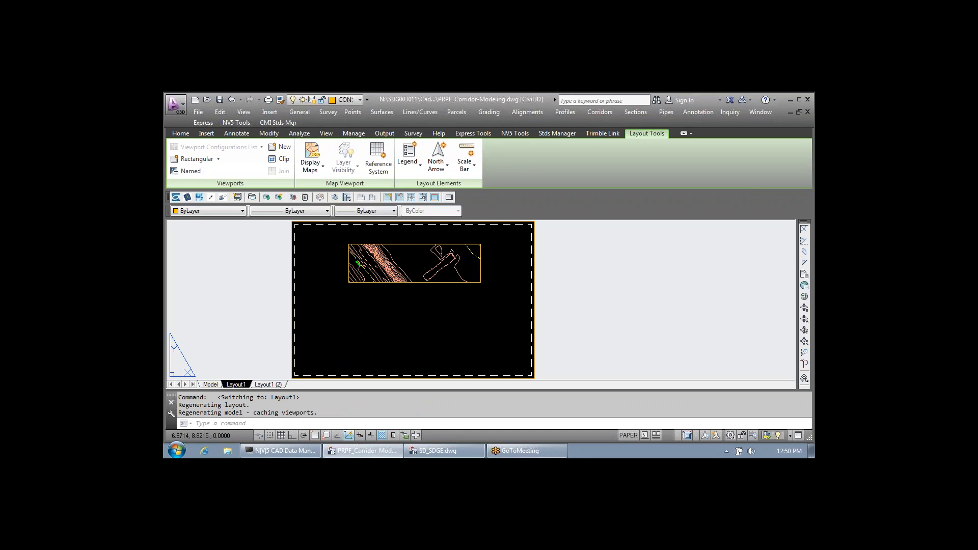
pyautogui.click(392, 244)
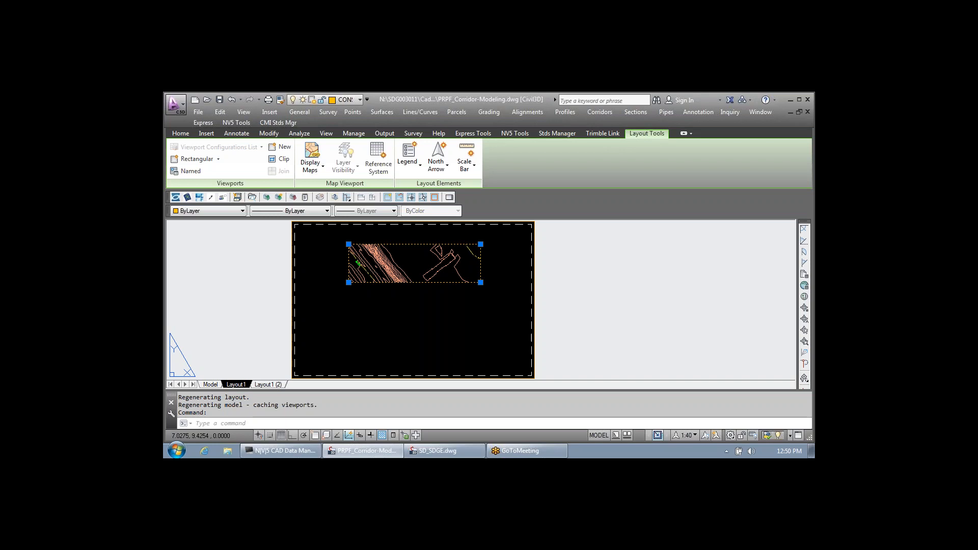
pyautogui.doubleClick(393, 244)
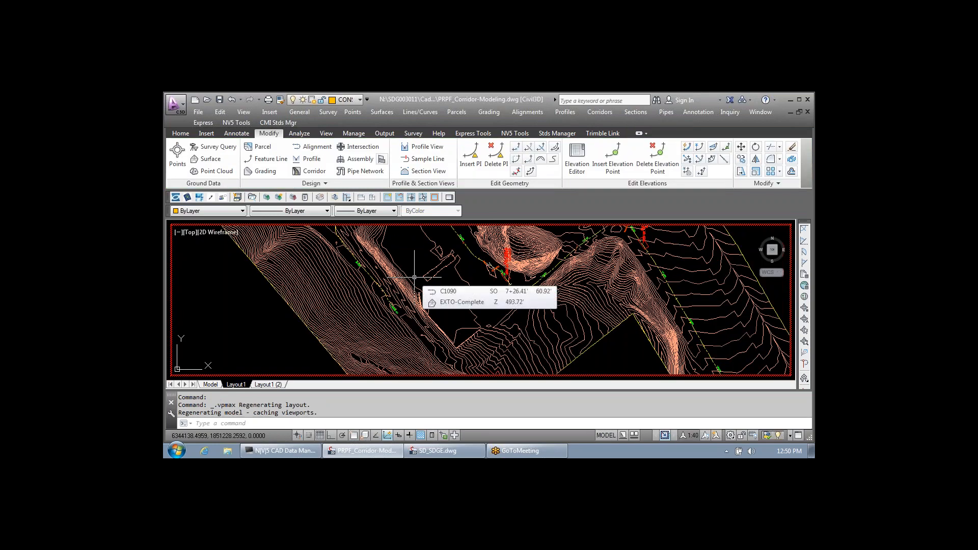
# Step: Return from the maximized viewport to paper space with the PSPACE command
pyautogui.write('ps')
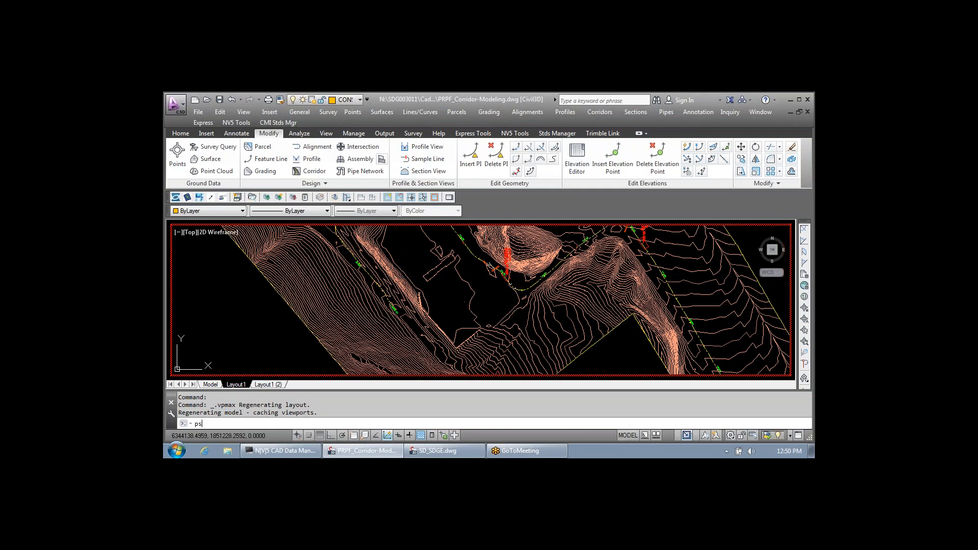
pyautogui.press('Return')
pyautogui.press('Return')
# Step: Open the Customize User Interface editor with CUI and select Double Click Actions under CUSTOMCIVIL
pyautogui.write('cui')
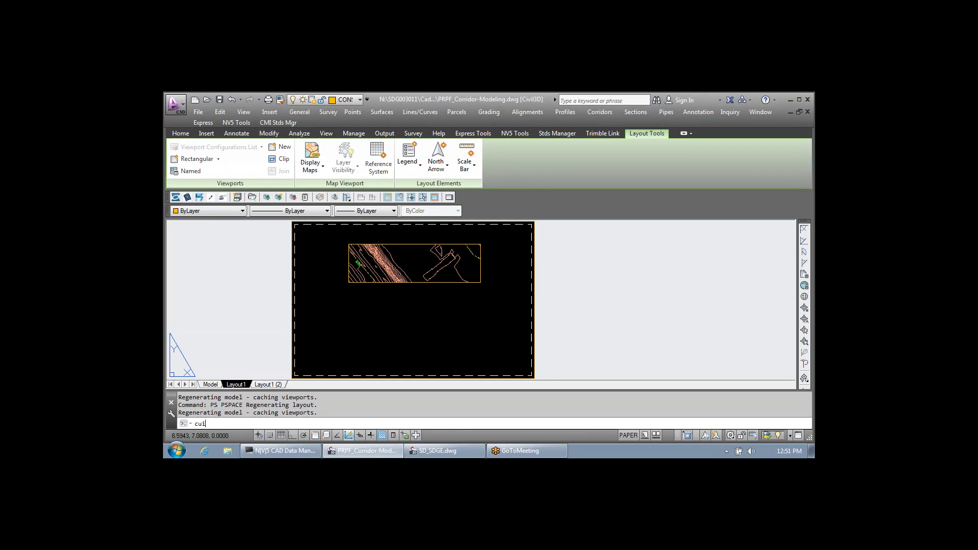
pyautogui.press('Return')
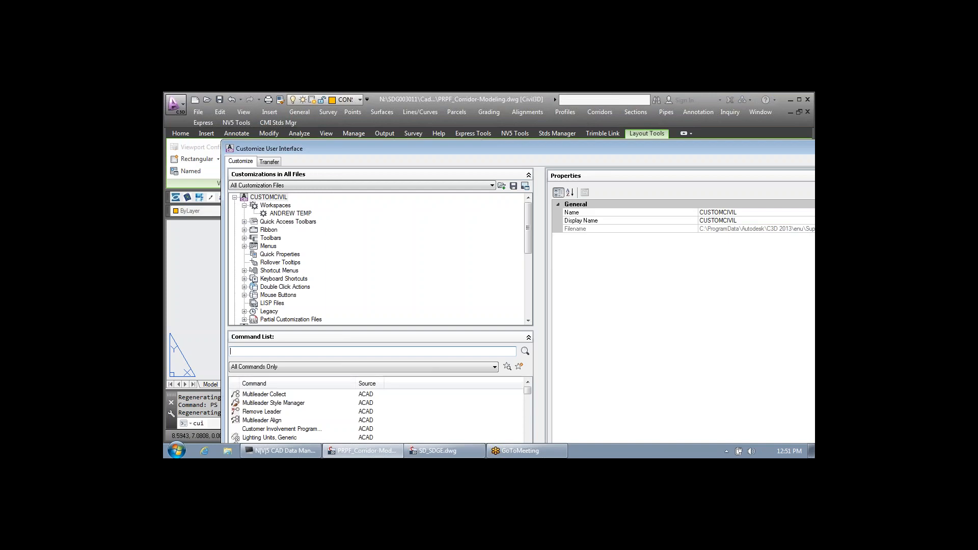
pyautogui.click(268, 246)
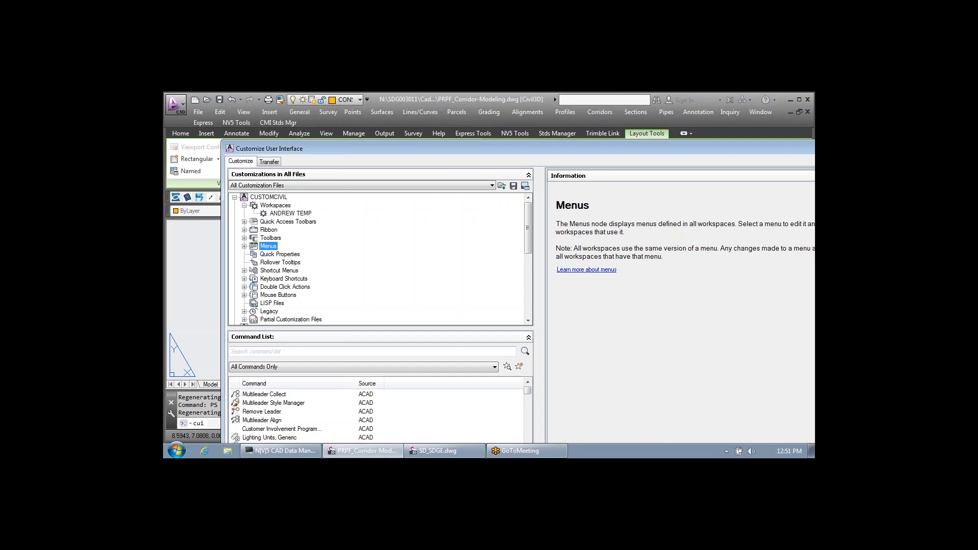
pyautogui.click(244, 287)
pyautogui.scroll(-1, 285, 265)
pyautogui.click(284, 255)
pyautogui.click(284, 262)
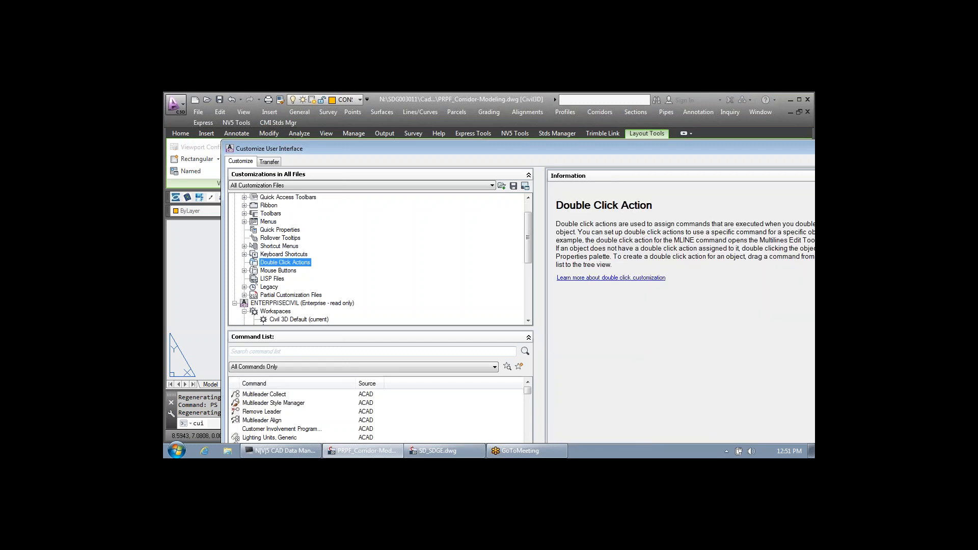
# Step: Create a new double click action named VIEWPORT and set its object name to VIEWPORT
pyautogui.rightClick(284, 262)
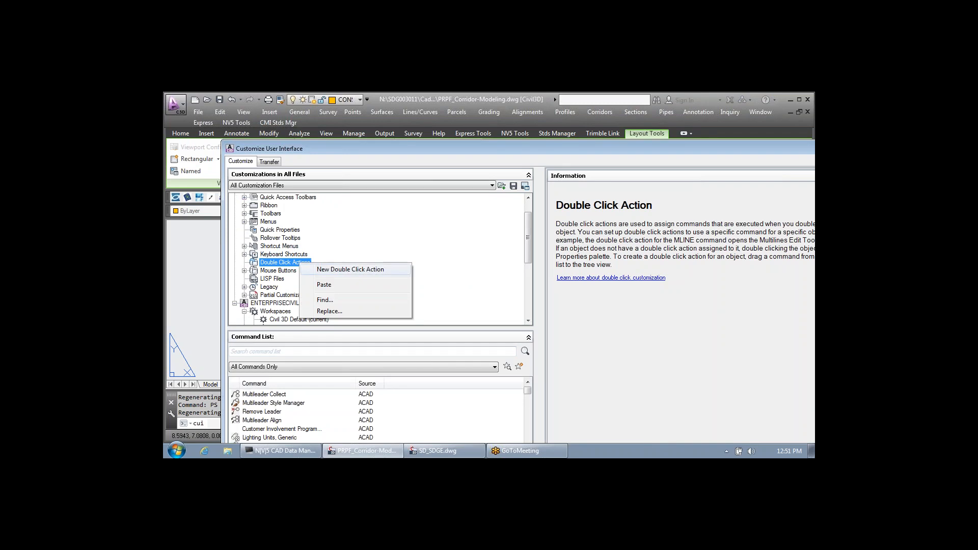
pyautogui.click(329, 269)
pyautogui.write('VEIE')
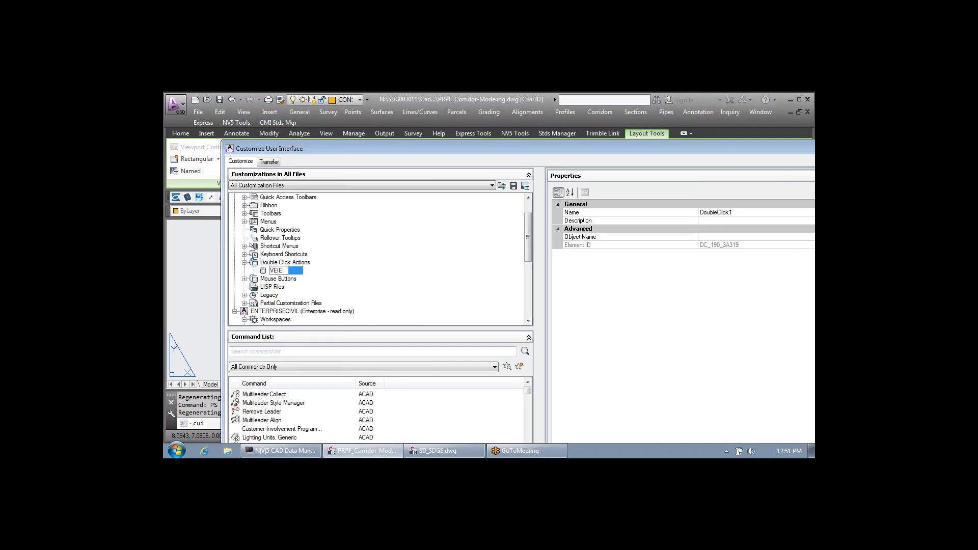
pyautogui.write('WPORT')
pyautogui.press('Return')
pyautogui.click(724, 237)
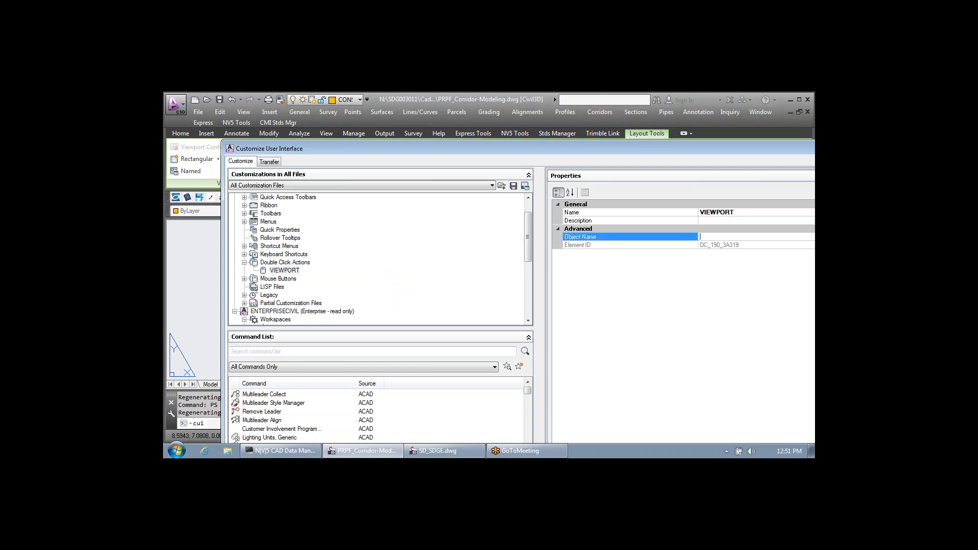
pyautogui.write('VIEWPORT')
# Step: Assign the Cancel command from the ACAD source to the VIEWPORT double click action and save the customization
pyautogui.click(316, 352)
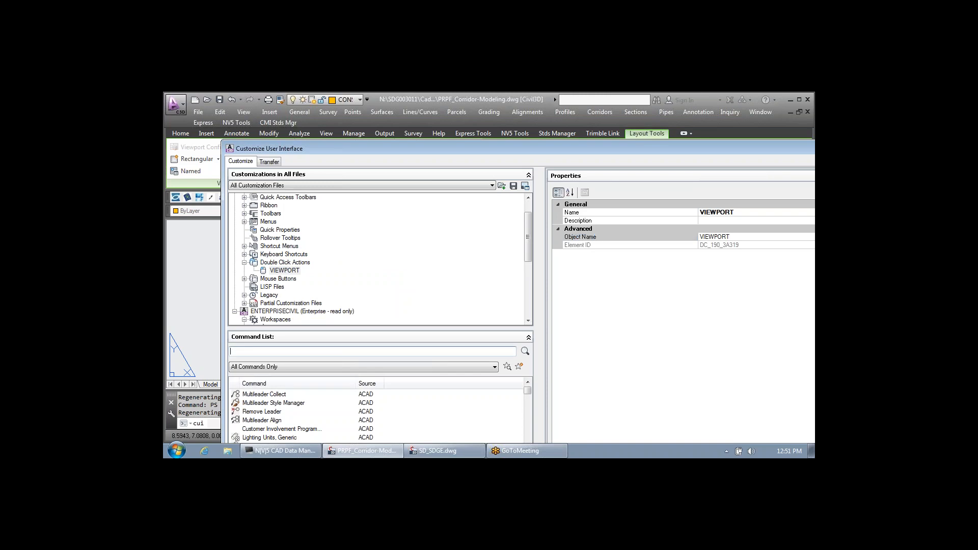
pyautogui.write('cancel')
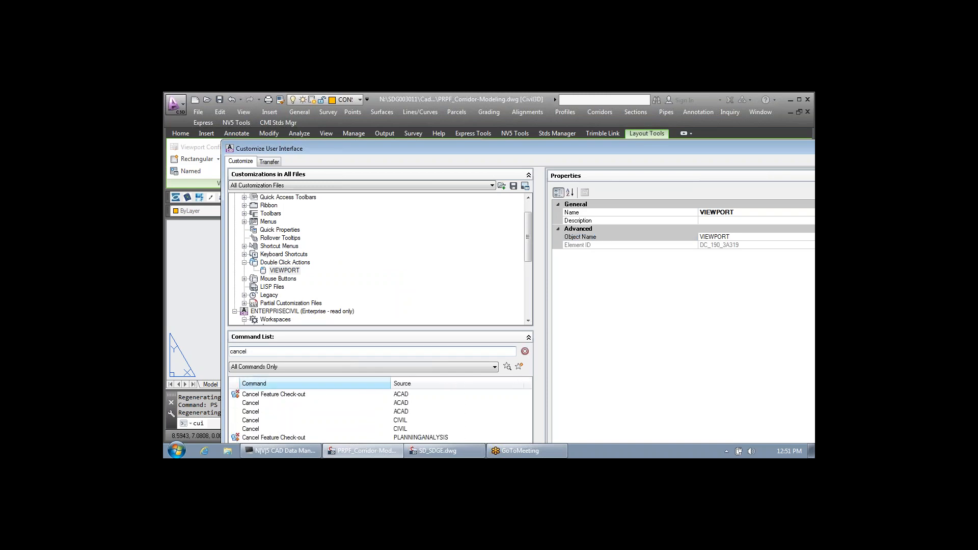
pyautogui.click(251, 403)
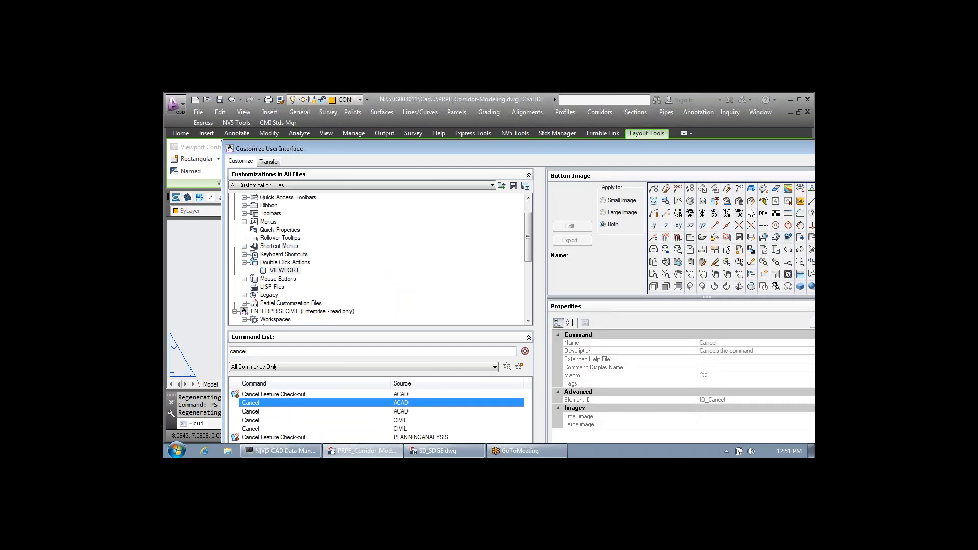
pyautogui.scroll(-1, 377, 260)
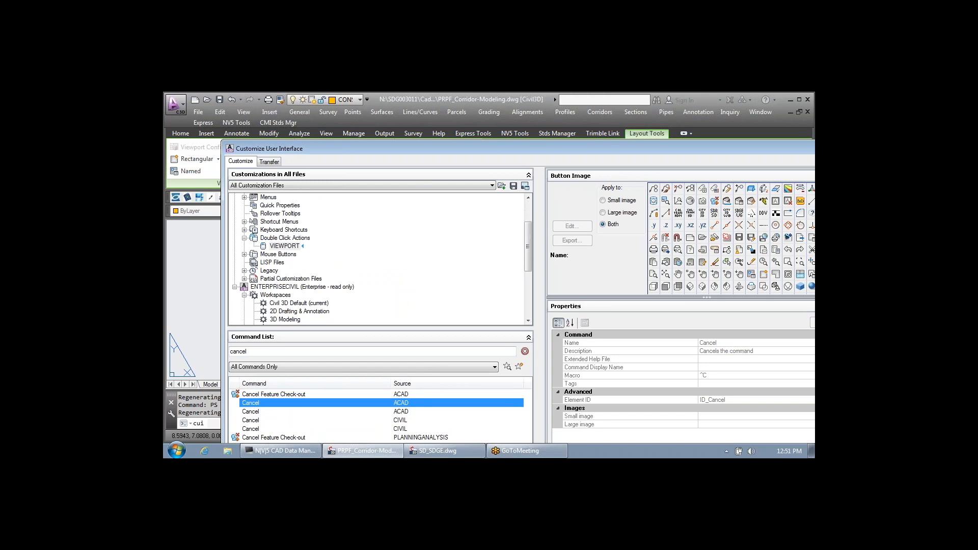
pyautogui.moveTo(250, 403); pyautogui.dragTo(285, 246)
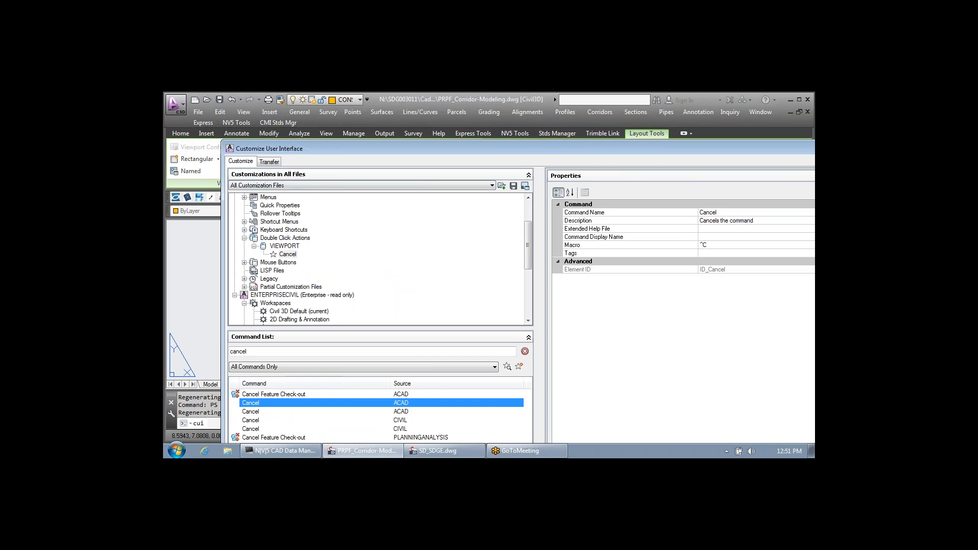
pyautogui.moveTo(433, 149); pyautogui.dragTo(412, 92)
pyautogui.click(632, 431)
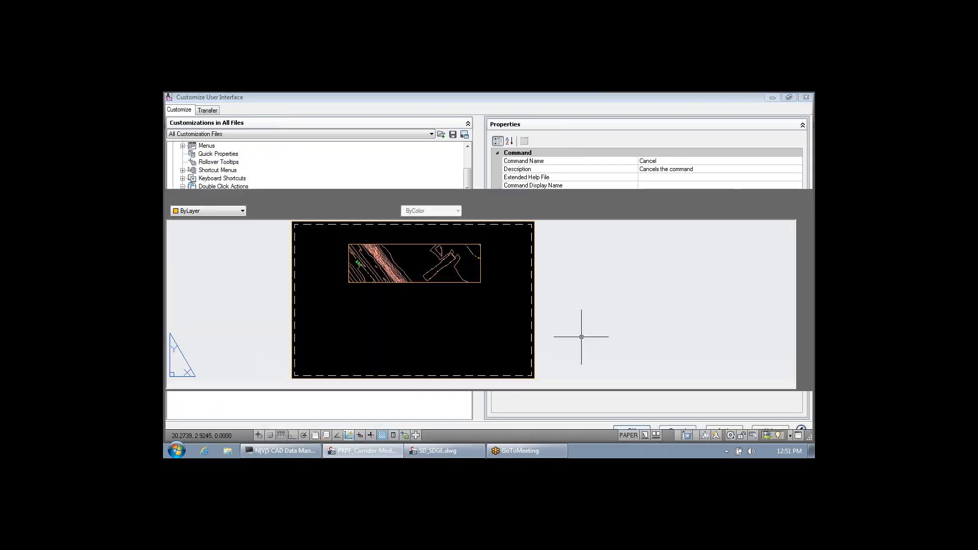
# Step: Test the new double click action on the lower border of the Layout1 viewport, clearing the selection at the end
pyautogui.click(455, 307)
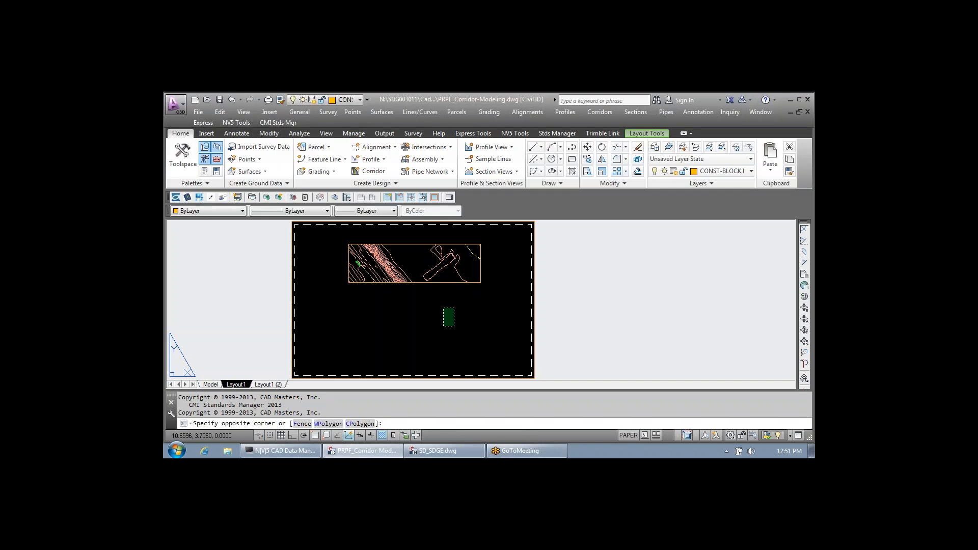
pyautogui.click(443, 326)
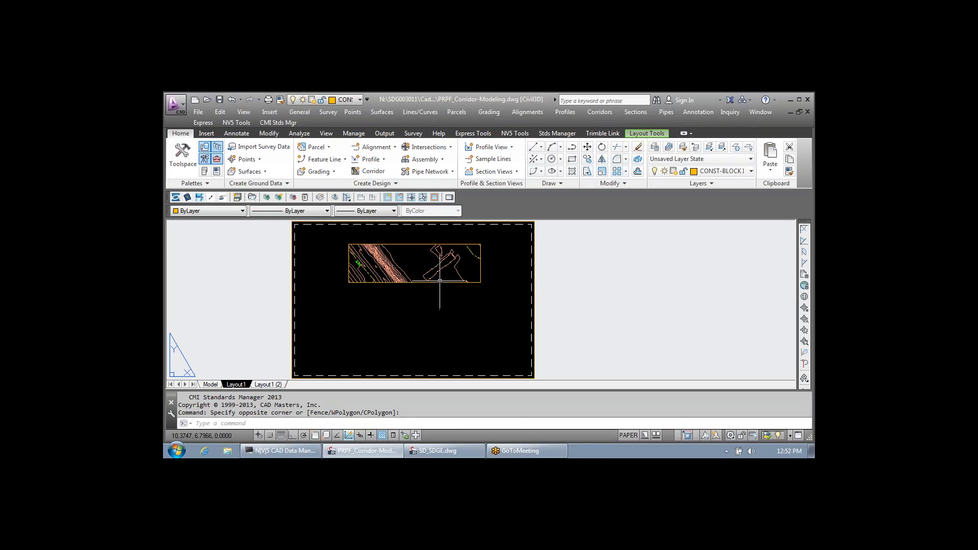
pyautogui.click(441, 282)
pyautogui.click(440, 284)
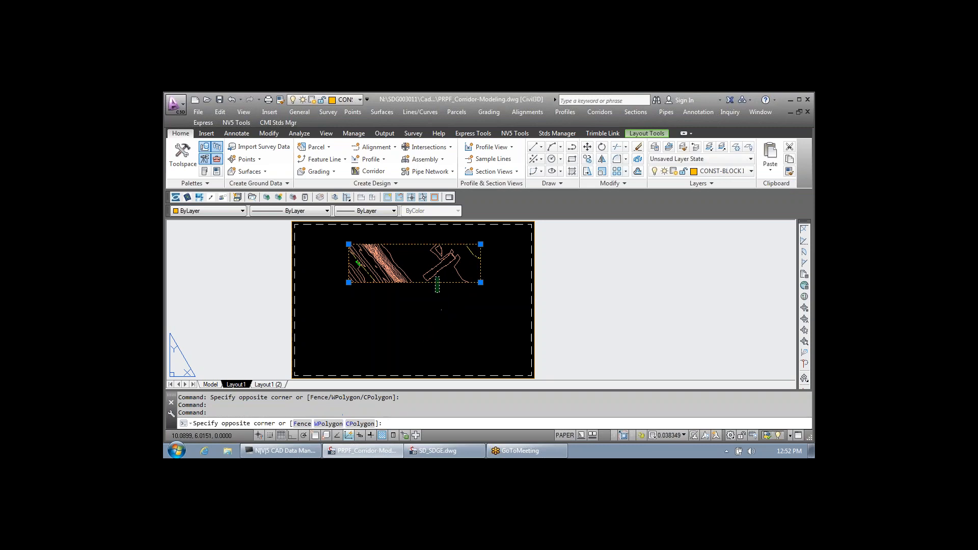
pyautogui.click(439, 283)
pyautogui.doubleClick(439, 282)
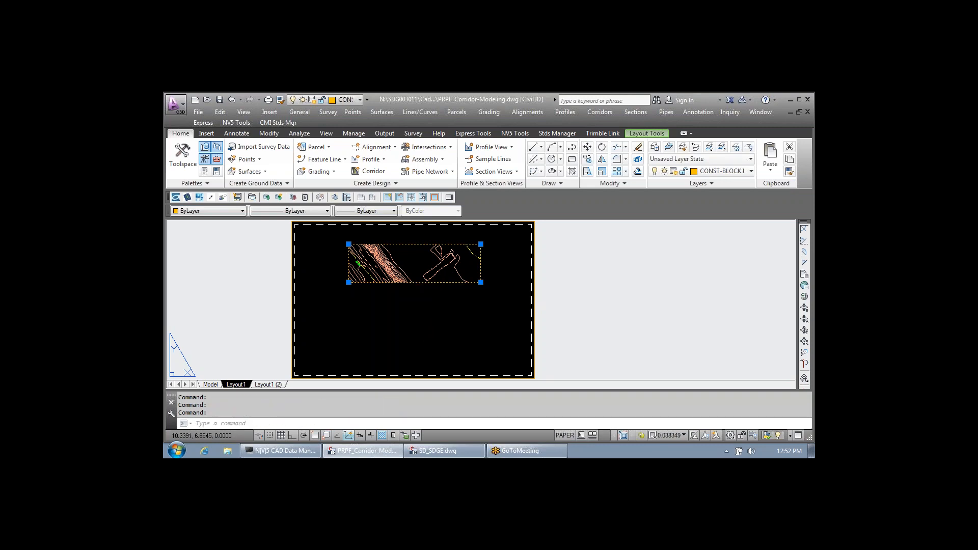
pyautogui.press('Escape')
pyautogui.press('Escape')
pyautogui.press('Escape')
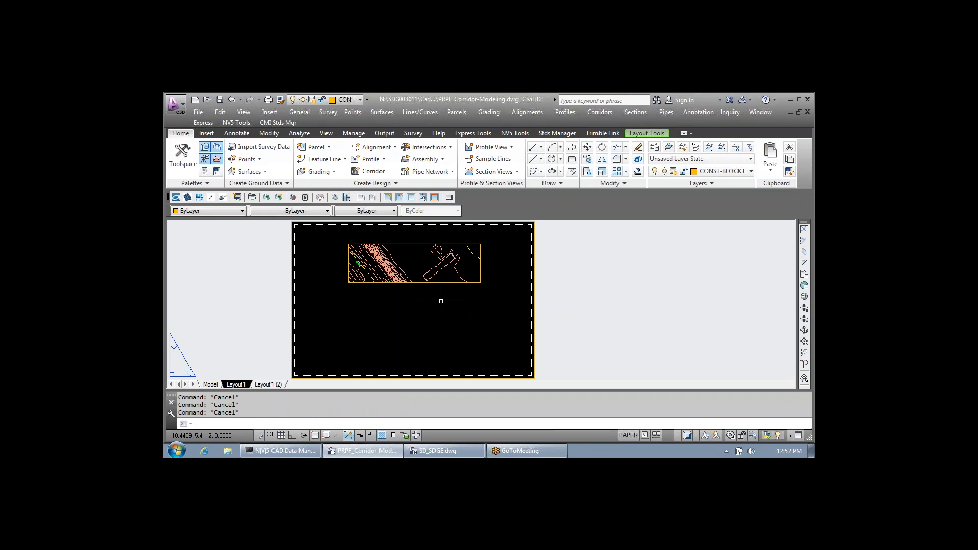
# Step: Pan the Layout1 sheet to the right with the PAN command, keeping the movement constrained to horizontal
pyautogui.moveTo(463, 295)
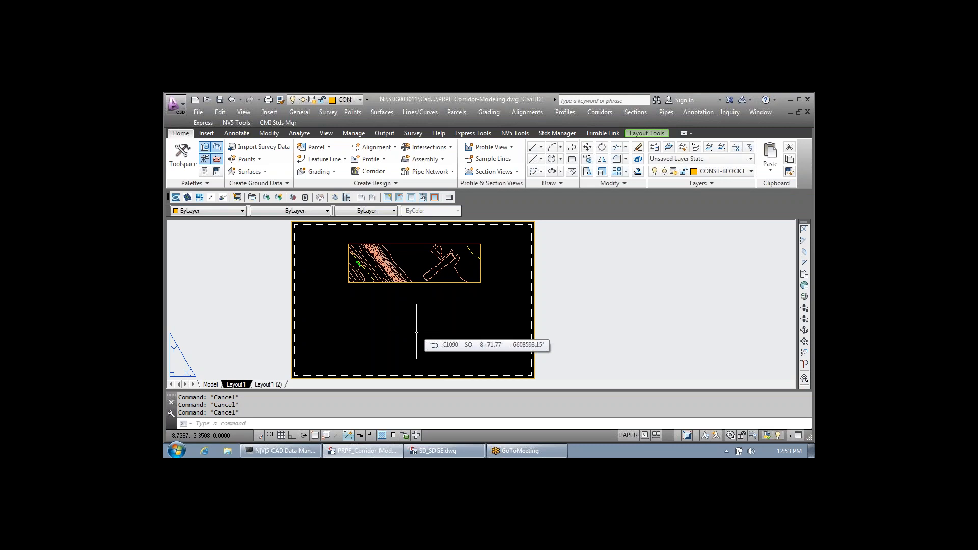
pyautogui.write('p')
pyautogui.press('Return')
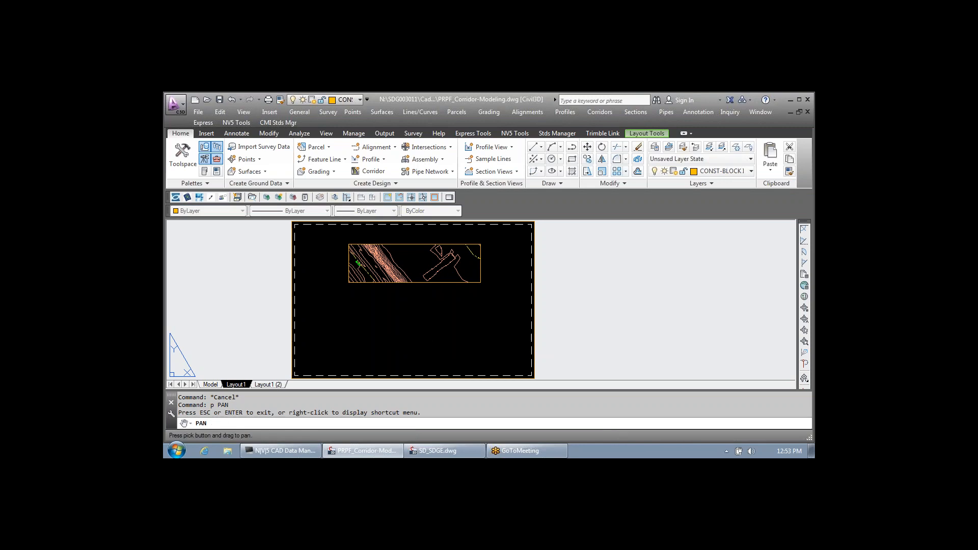
pyautogui.keyDown('shift'); pyautogui.moveTo(433, 301); pyautogui.dragTo(500, 300); pyautogui.keyUp('shift')
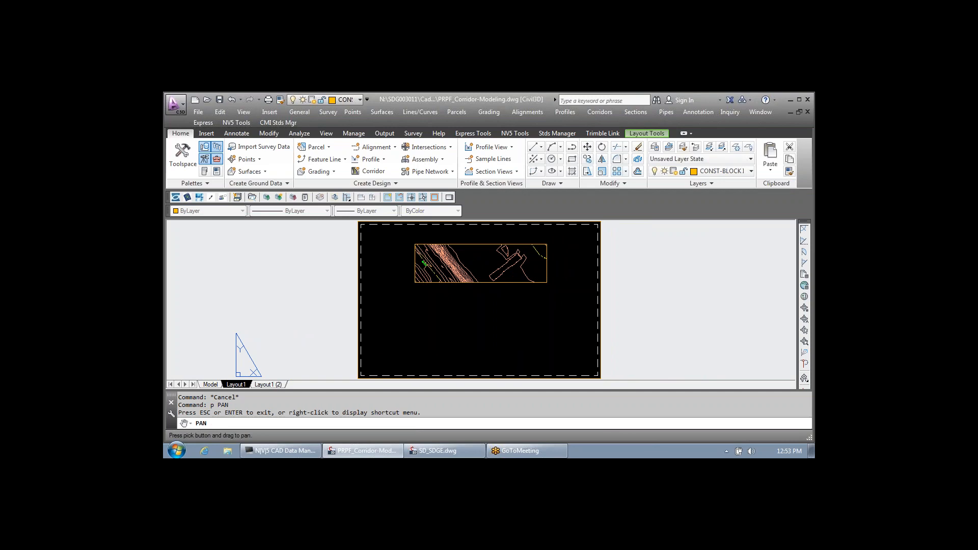
pyautogui.press('Escape')
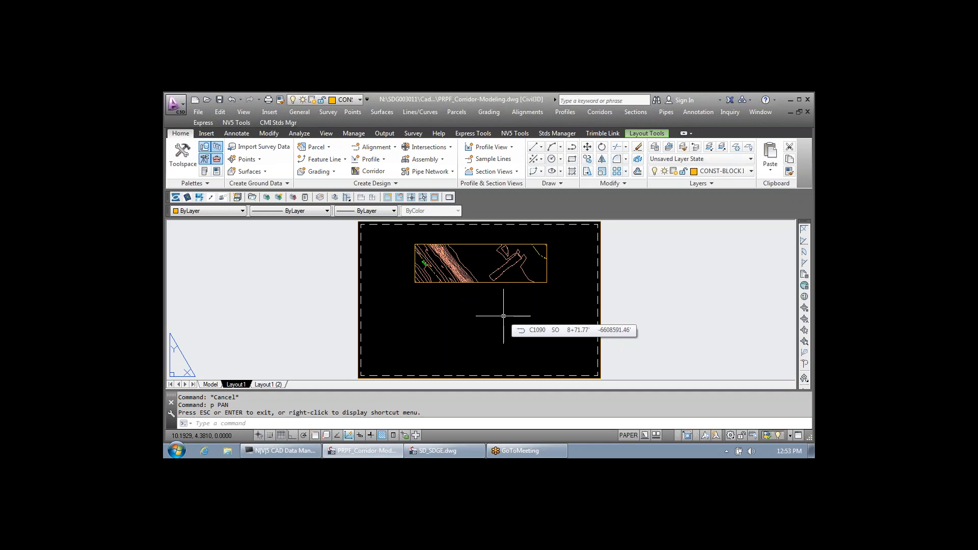
pyautogui.write('p')
pyautogui.press('Return')
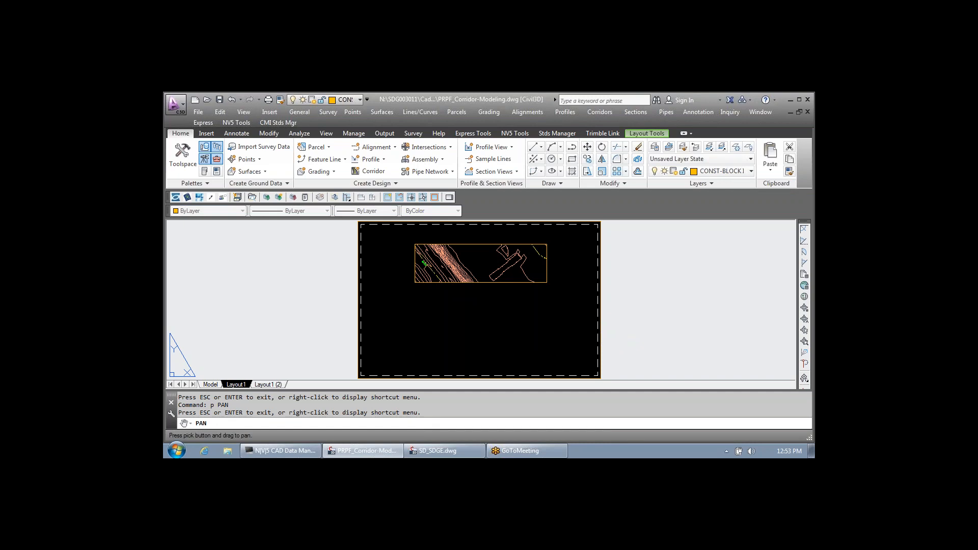
pyautogui.press('Escape')
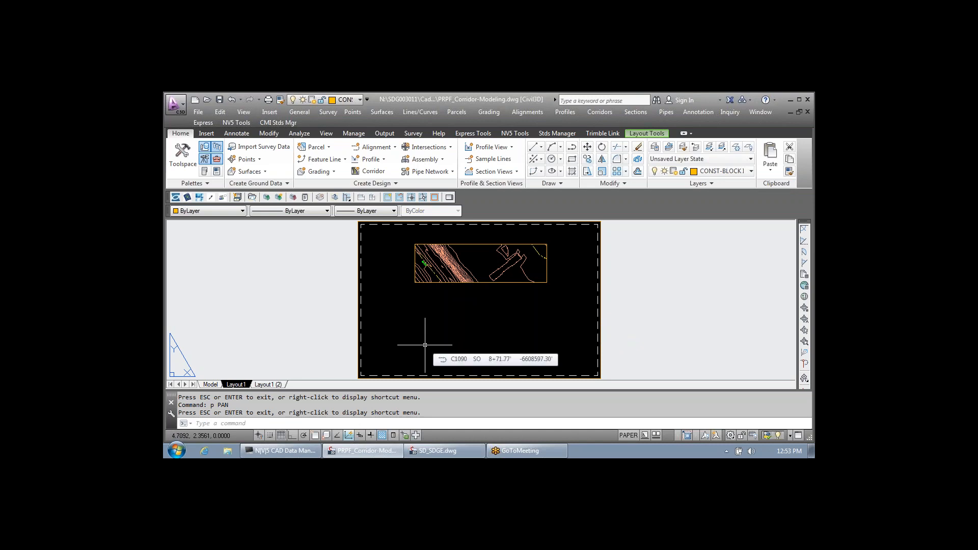
pyautogui.write('p')
pyautogui.press('Return')
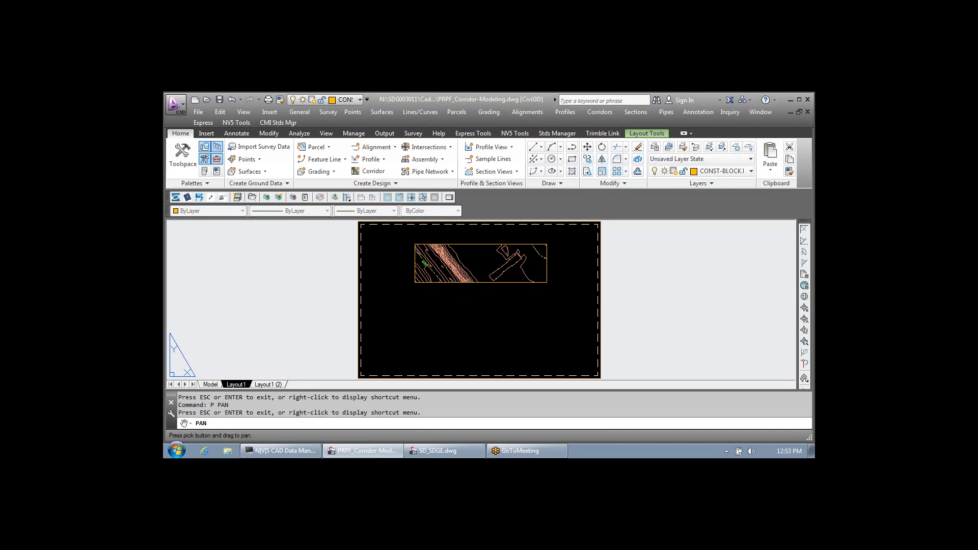
pyautogui.press('Escape')
pyautogui.write('P')
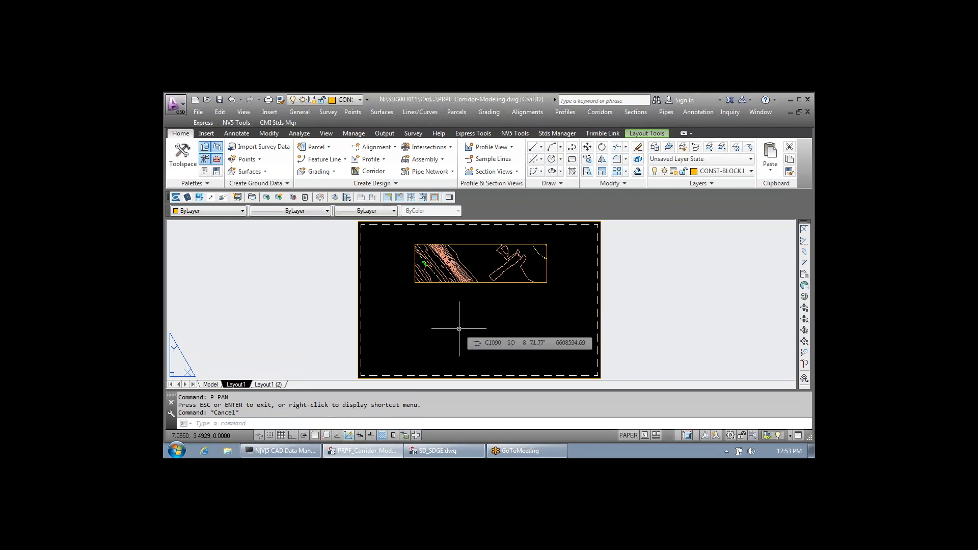
pyautogui.press('Escape')
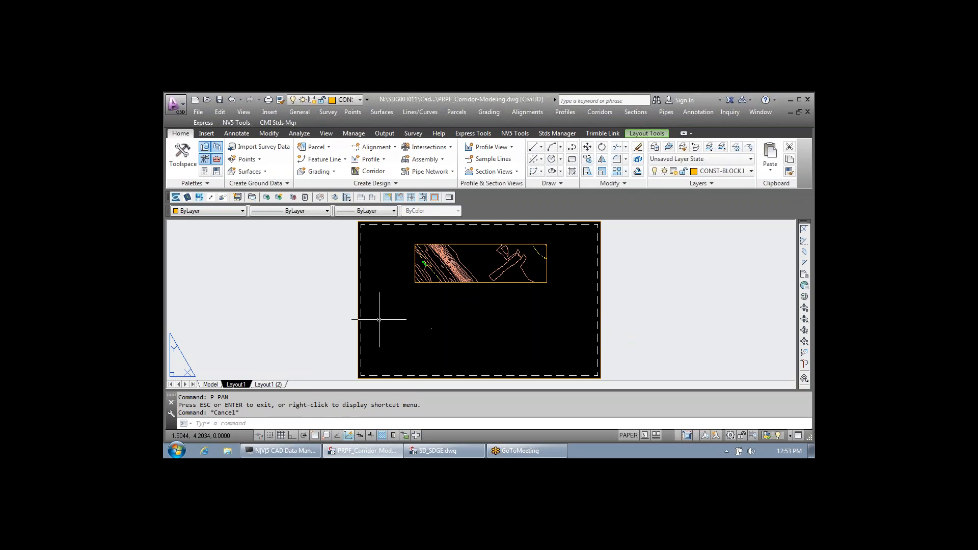
pyautogui.click(395, 313)
pyautogui.press('Escape')
pyautogui.press('Escape')
pyautogui.click(396, 318)
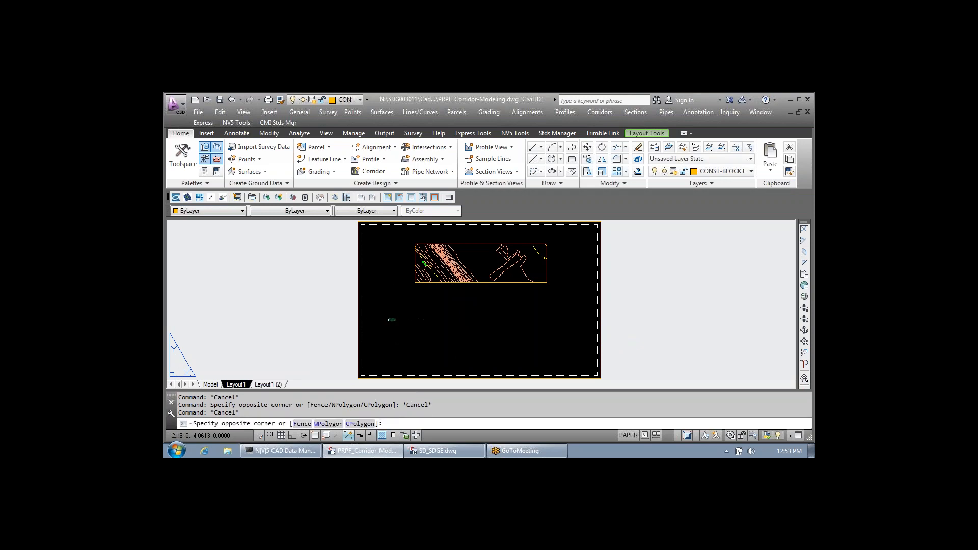
pyautogui.write('p')
pyautogui.press('Return')
pyautogui.click(485, 326)
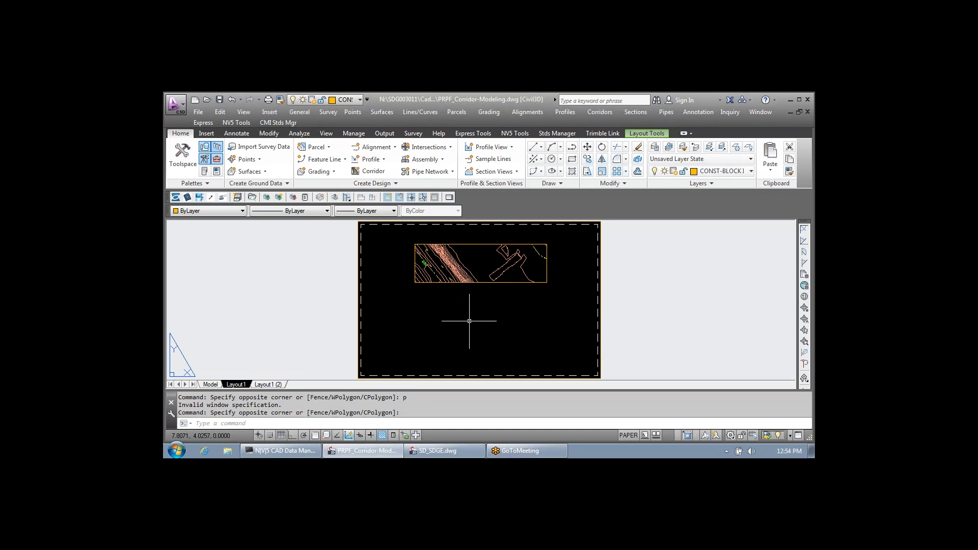
# Step: Pan the Layout1 sheet diagonally with the PAN command and end the command
pyautogui.write('p')
pyautogui.press('Return')
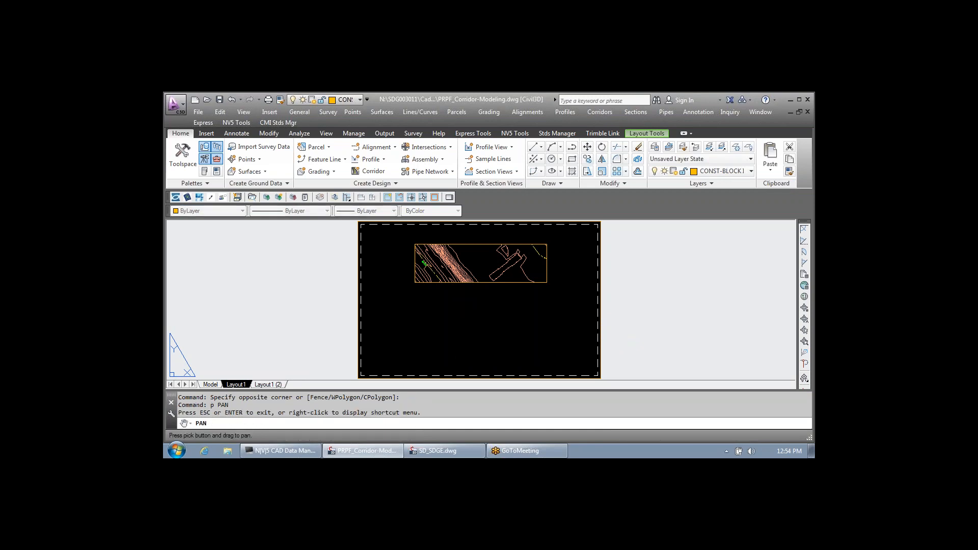
pyautogui.keyDown('shift'); pyautogui.moveTo(489, 251); pyautogui.dragTo(533, 289); pyautogui.keyUp('shift')
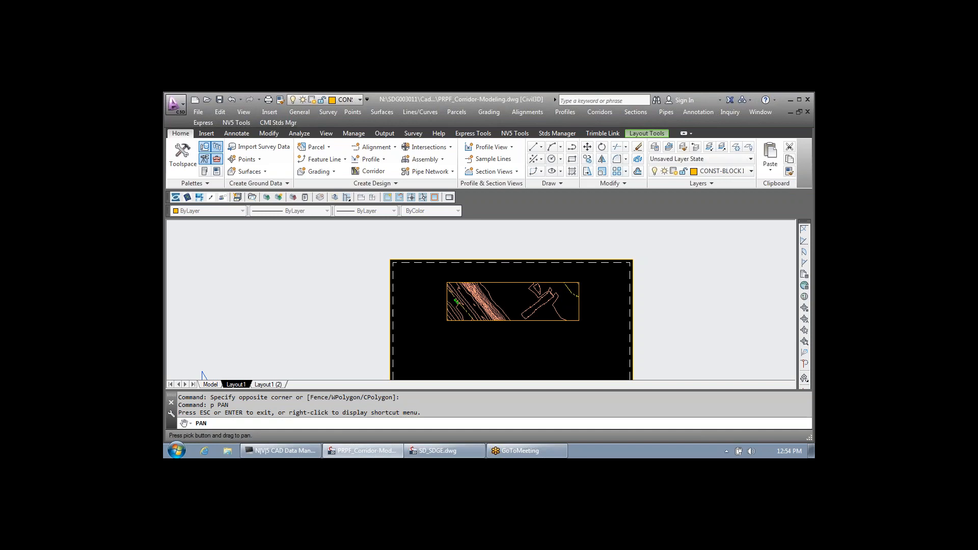
pyautogui.press('Escape')
pyautogui.press('Escape')
# Step: Try the -PAN command on the Layout1 sheet, cancelling it before a base point is set
pyautogui.write('-')
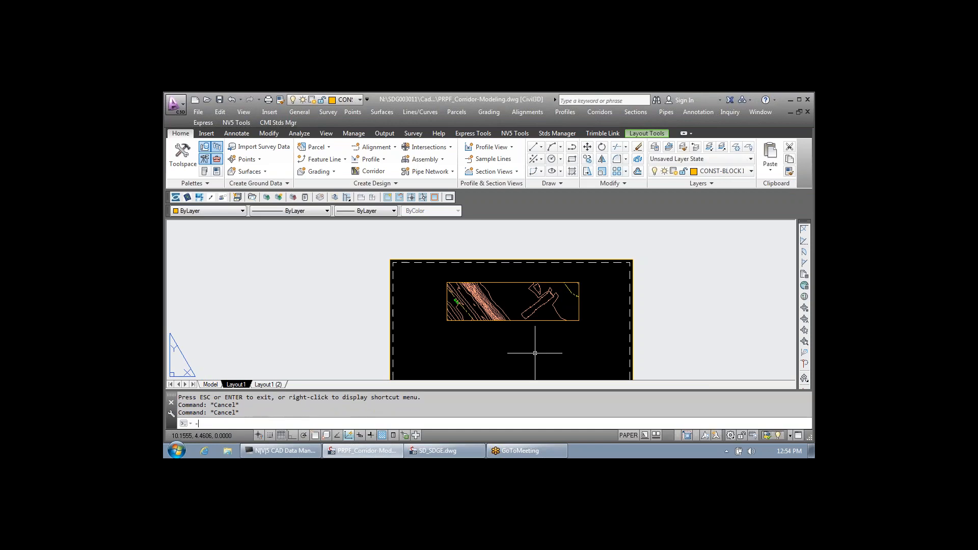
pyautogui.write('pan')
pyautogui.press('Return')
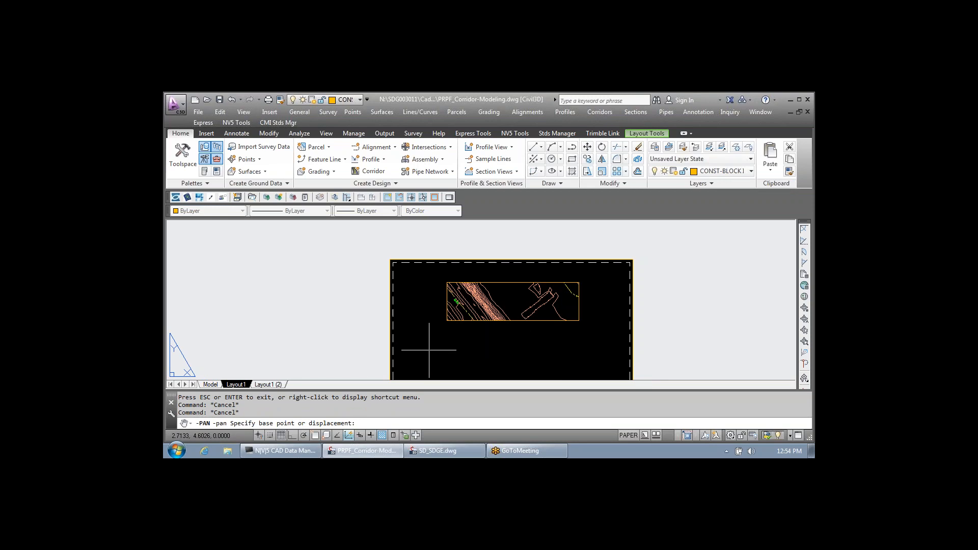
pyautogui.press('Escape')
pyautogui.press('Escape')
# Step: Enter model space inside the Layout1 viewport and try the -PAN command there, cancelling it at the base point
pyautogui.scroll(2, 504, 306)
pyautogui.write('ms')
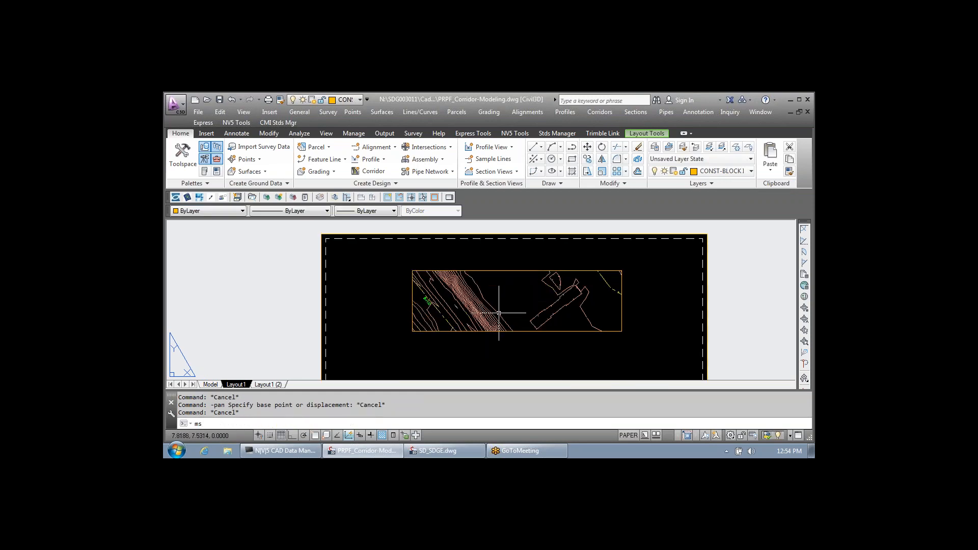
pyautogui.press('Return')
pyautogui.write('-pan')
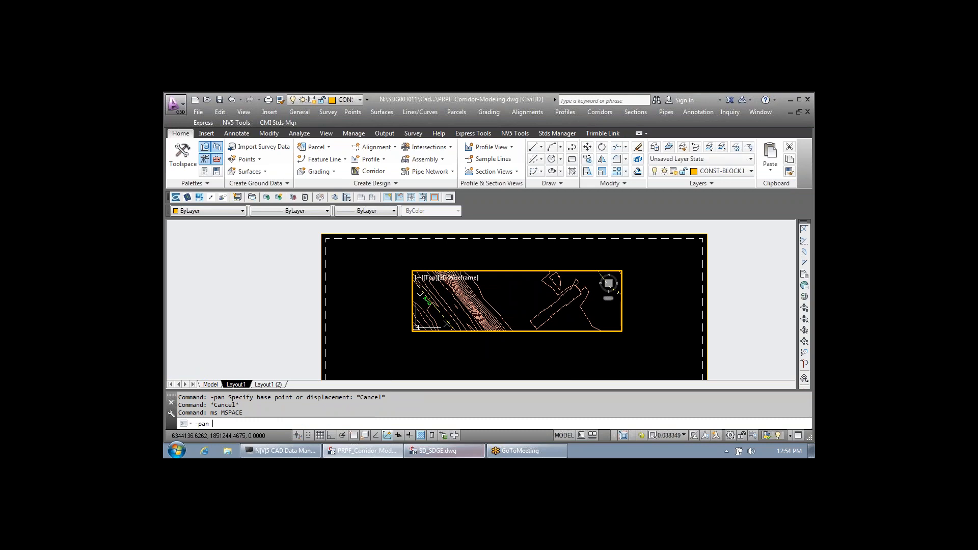
pyautogui.press('Return')
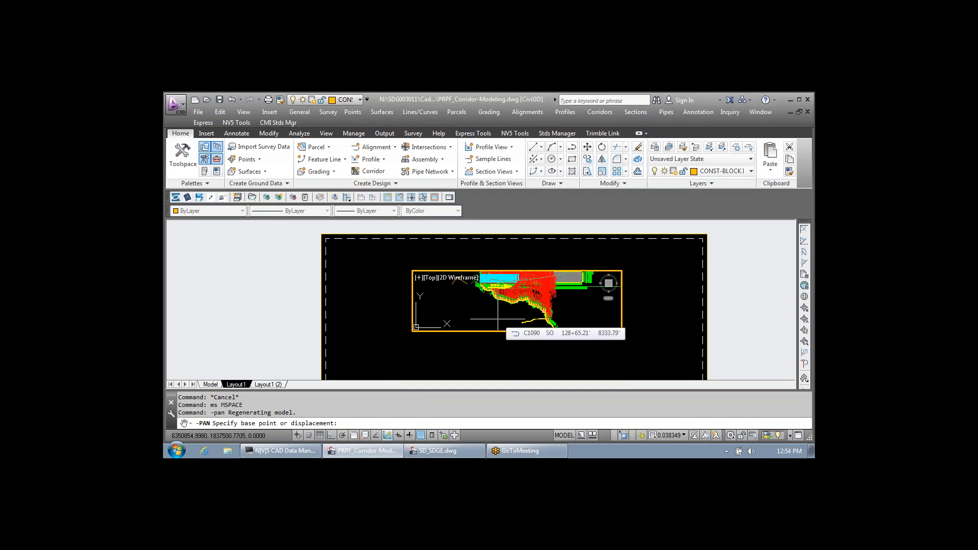
pyautogui.press('Escape')
pyautogui.press('Escape')
pyautogui.press('Escape')
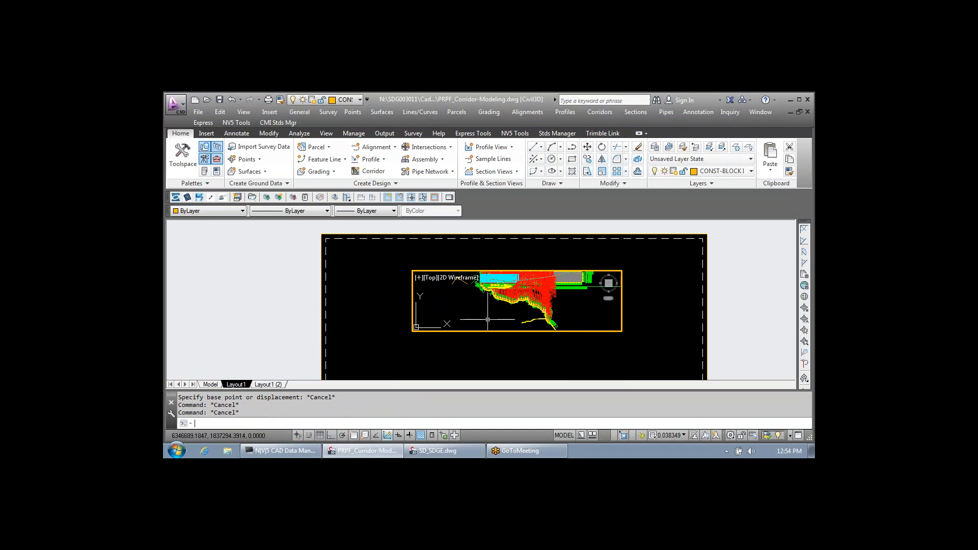
# Step: Return Layout1 to paper space and zoom the sheet to its extents
pyautogui.write('ps')
pyautogui.press('Return')
pyautogui.write('u')
pyautogui.press('Return')
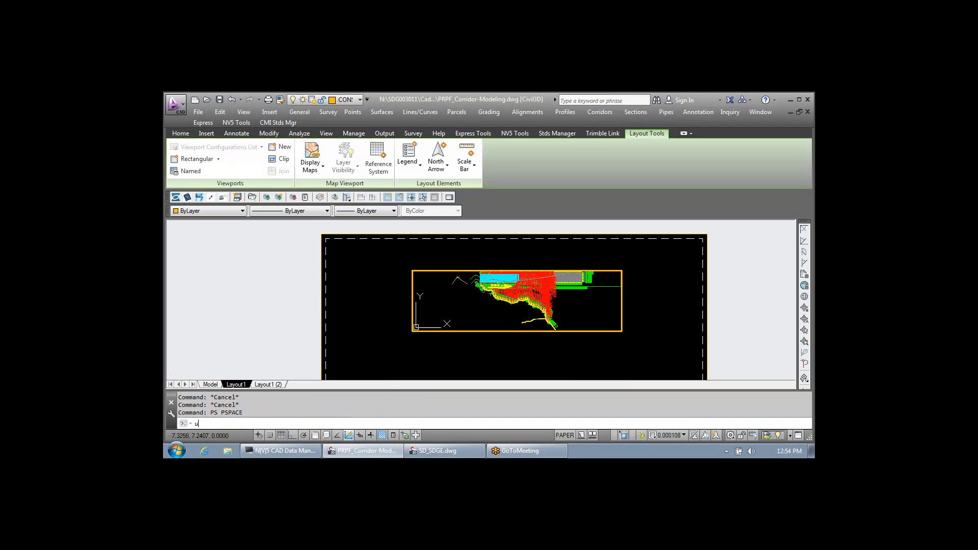
pyautogui.press('Escape')
pyautogui.write('s')
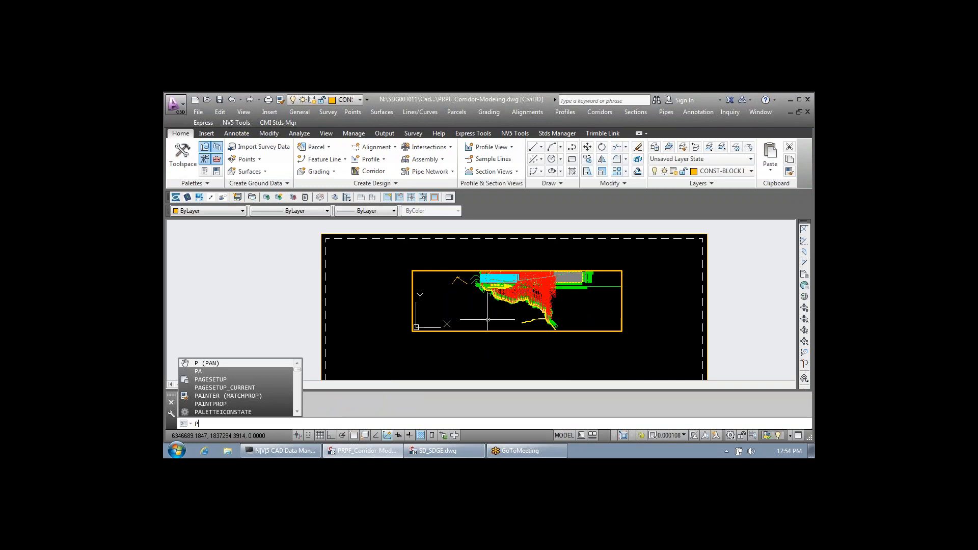
pyautogui.press('Return')
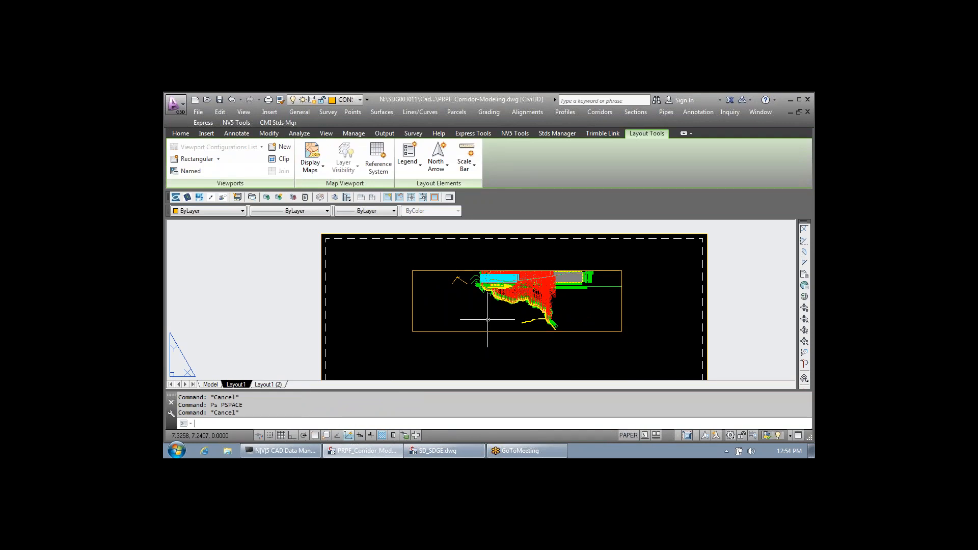
pyautogui.press('Escape')
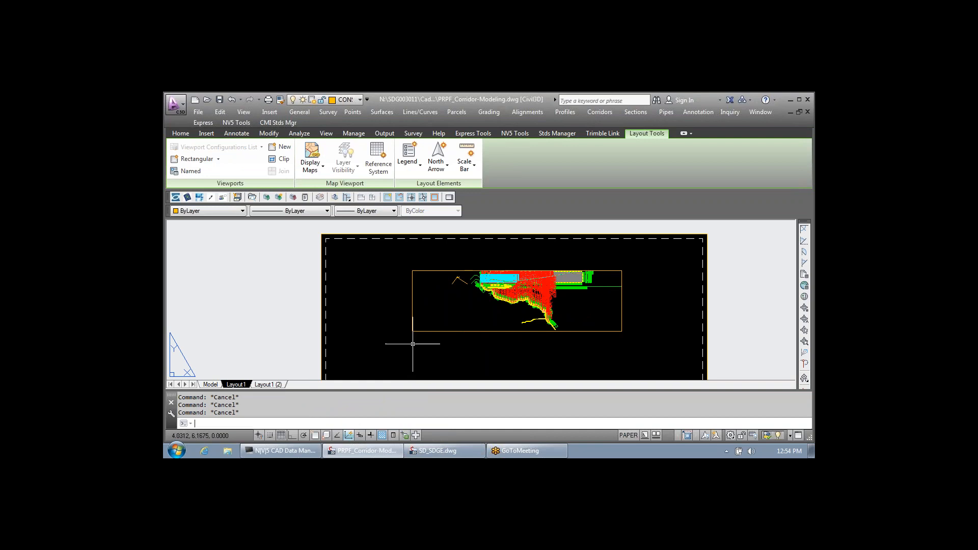
pyautogui.write('z')
pyautogui.press('Return')
pyautogui.write('e')
pyautogui.press('Return')
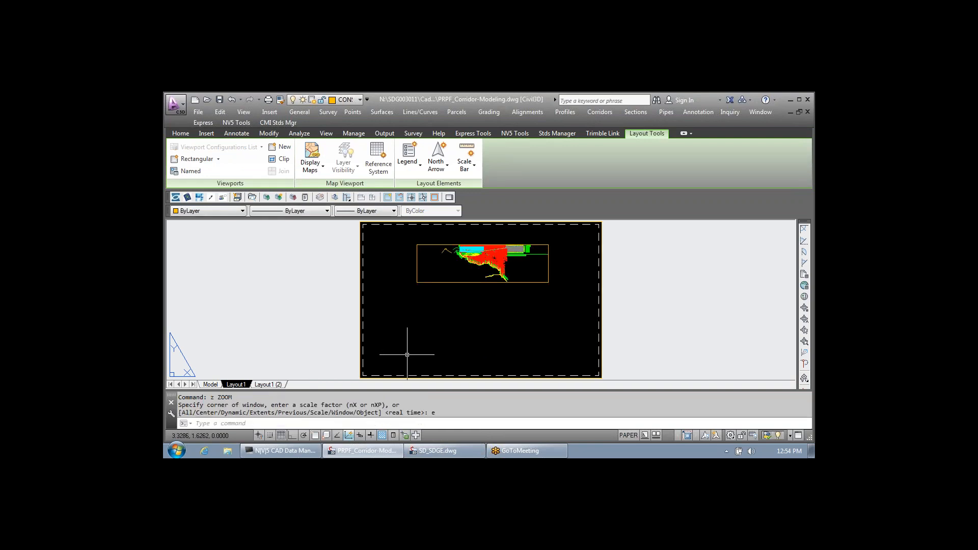
# Step: Switch the drawing from Layout1 to the Model layout
pyautogui.click(211, 385)
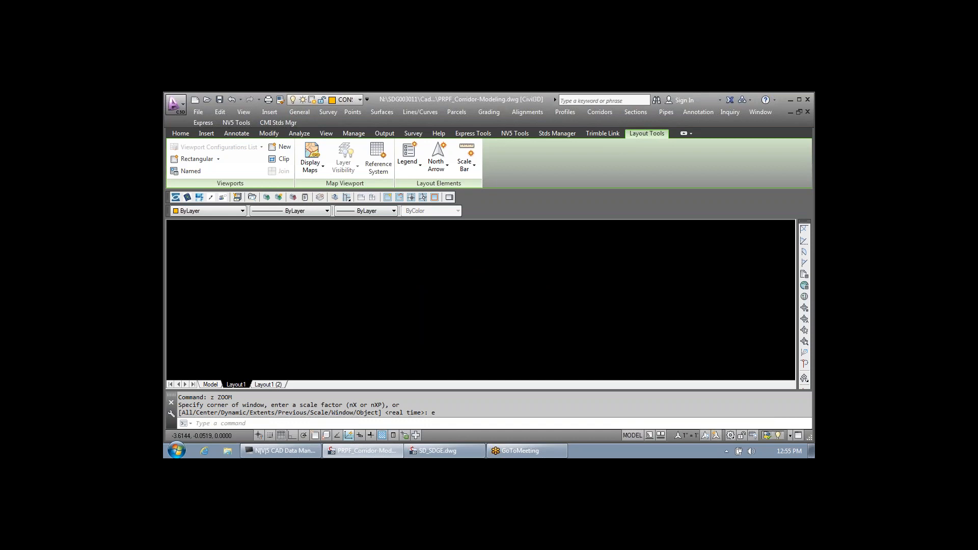
pyautogui.click(210, 385)
pyautogui.moveTo(270, 385)
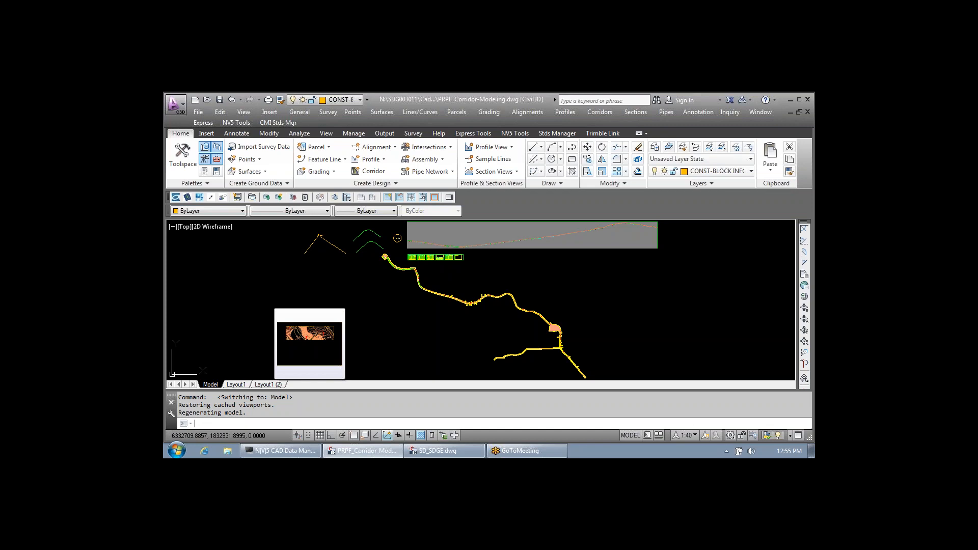
pyautogui.press('Escape')
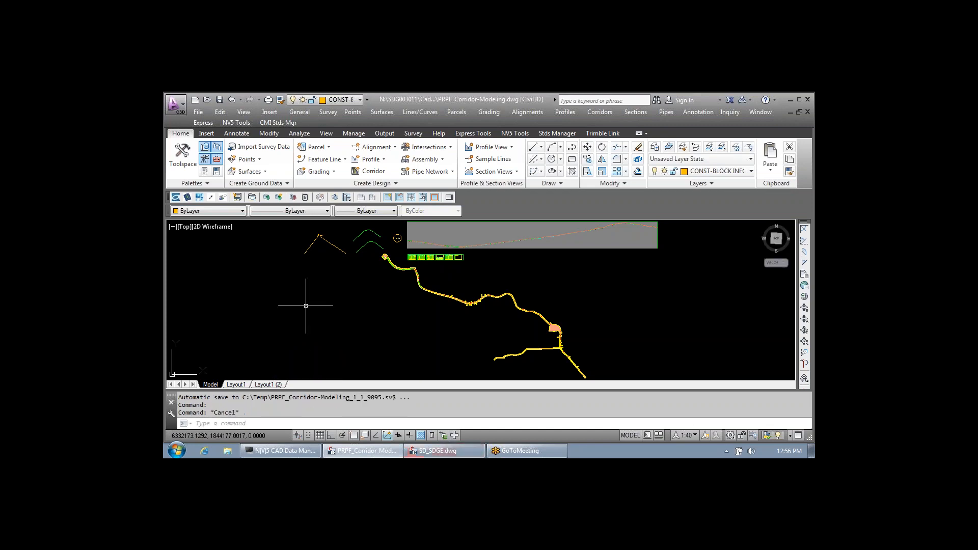
# Step: Open the Toolspace and examine the point description key sets NV5 - Basic X markers, NV5 - Block markers and Sempra - Gas
pyautogui.click(182, 158)
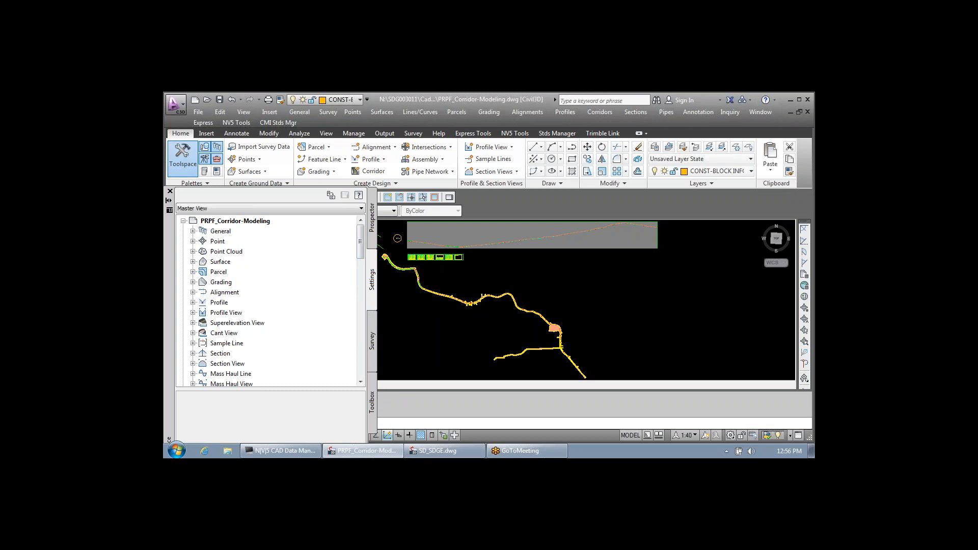
pyautogui.click(193, 241)
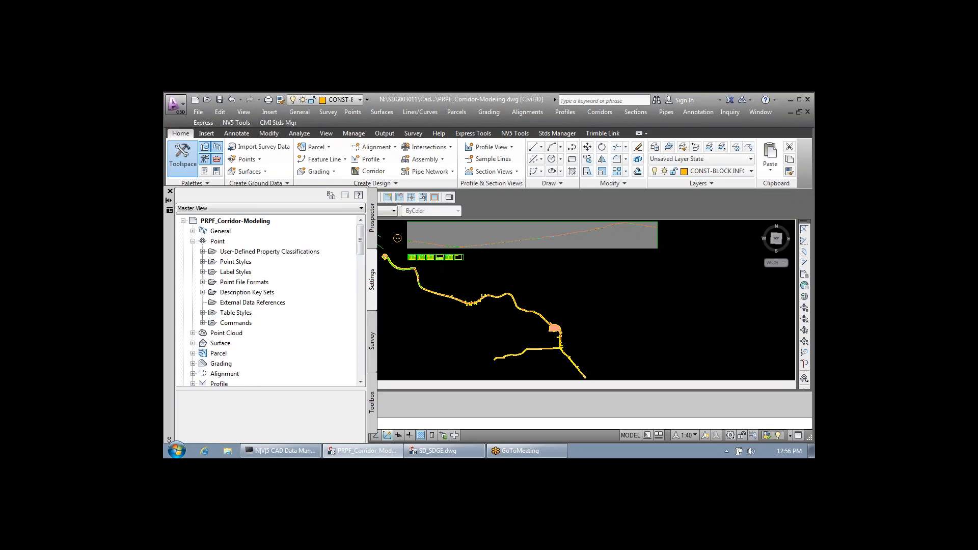
pyautogui.click(203, 292)
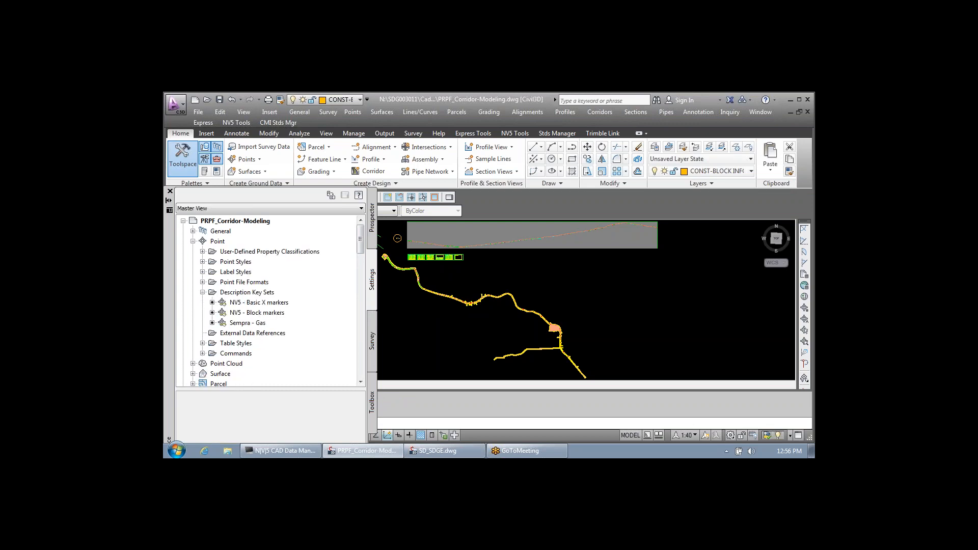
pyautogui.click(259, 302)
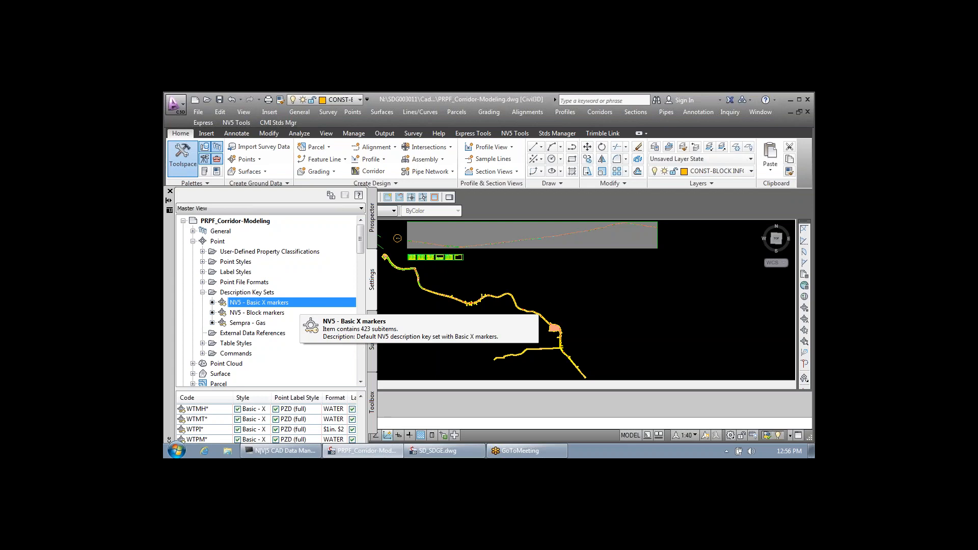
pyautogui.click(270, 313)
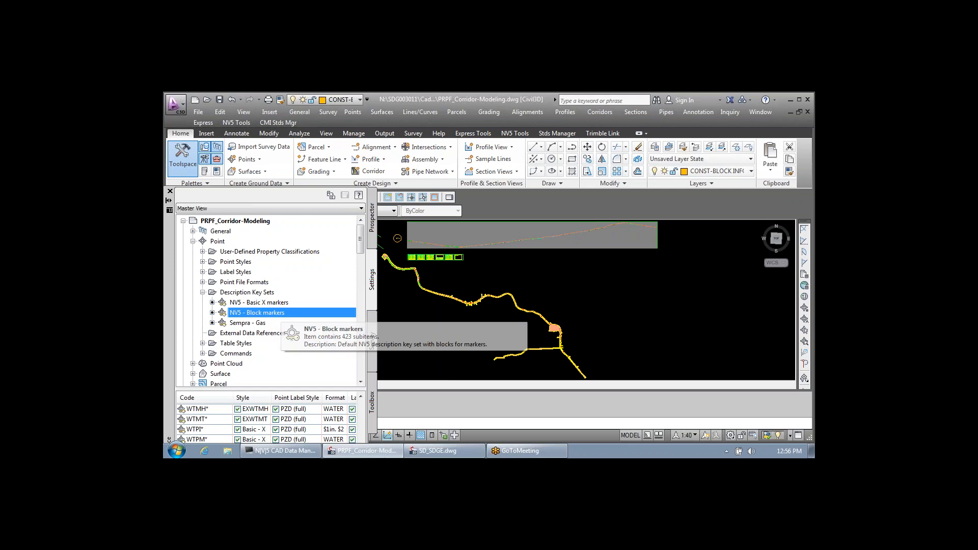
pyautogui.click(272, 303)
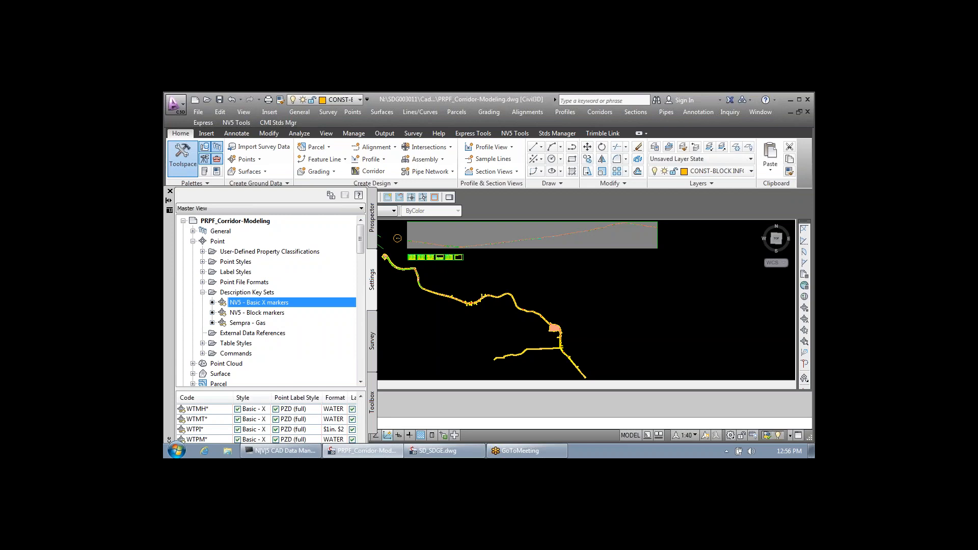
pyautogui.click(259, 323)
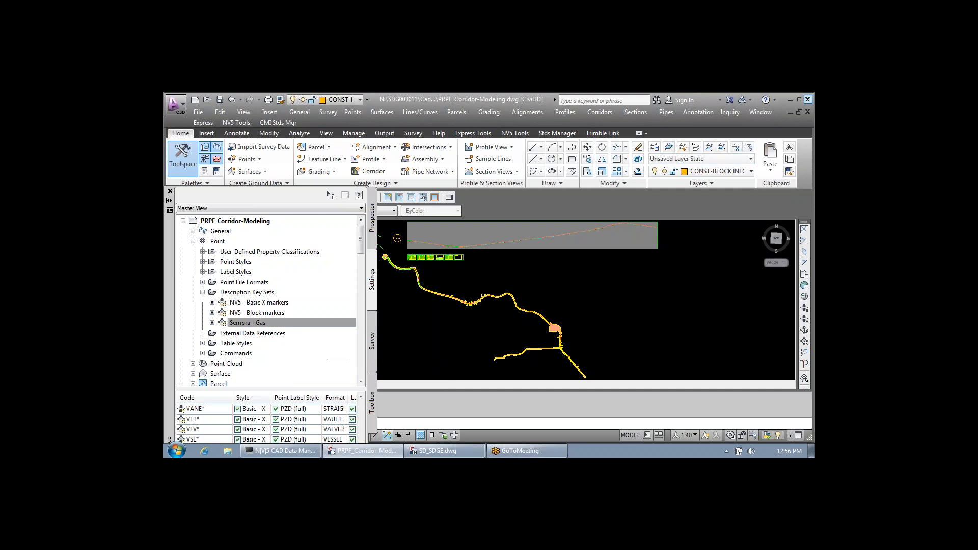
# Step: Minimize Civil 3D and open the presenter's personal folder on the general (G:) network drive in Windows Explorer
pyautogui.click(790, 100)
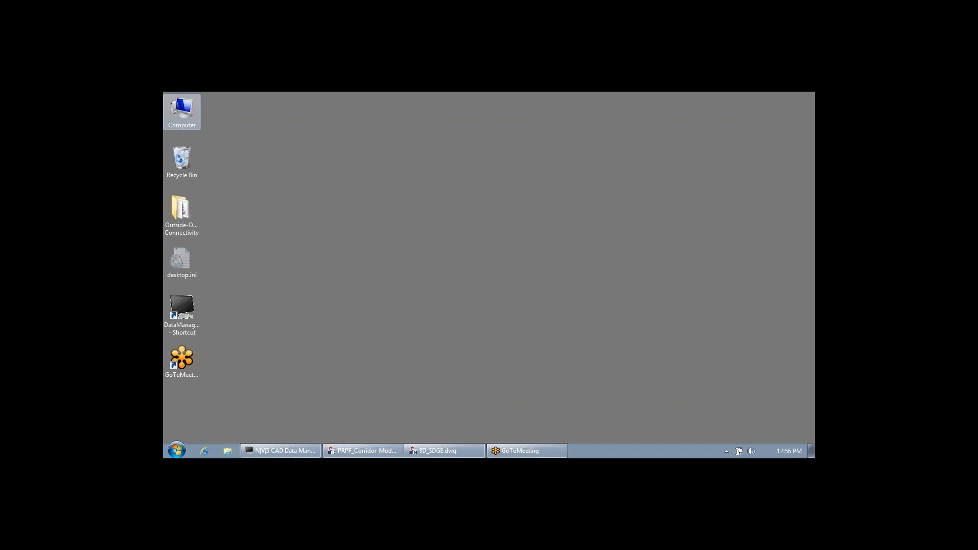
pyautogui.doubleClick(182, 111)
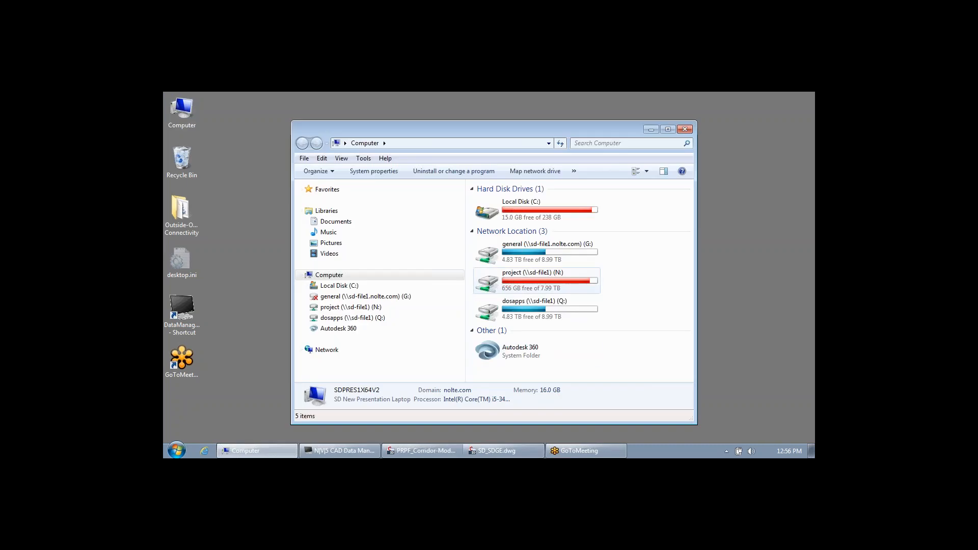
pyautogui.click(537, 253)
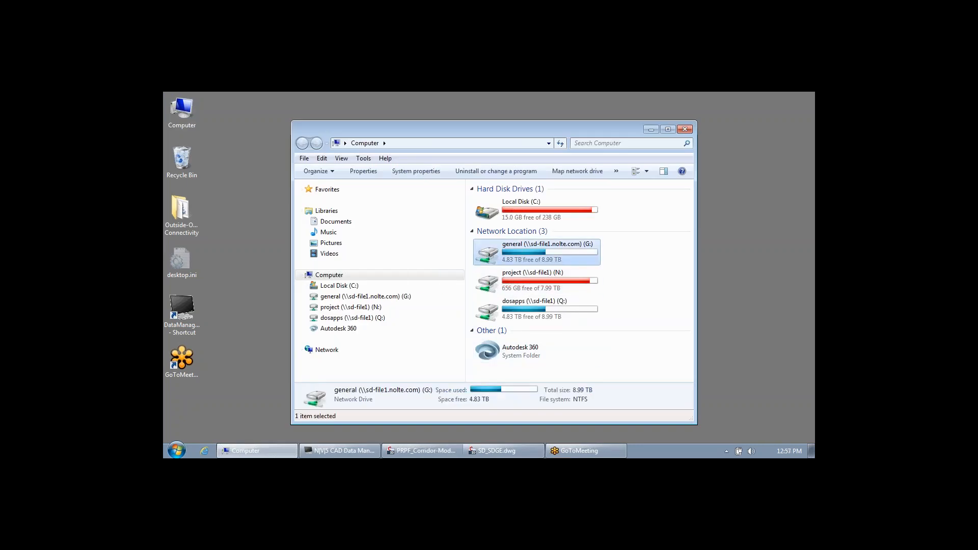
pyautogui.doubleClick(537, 252)
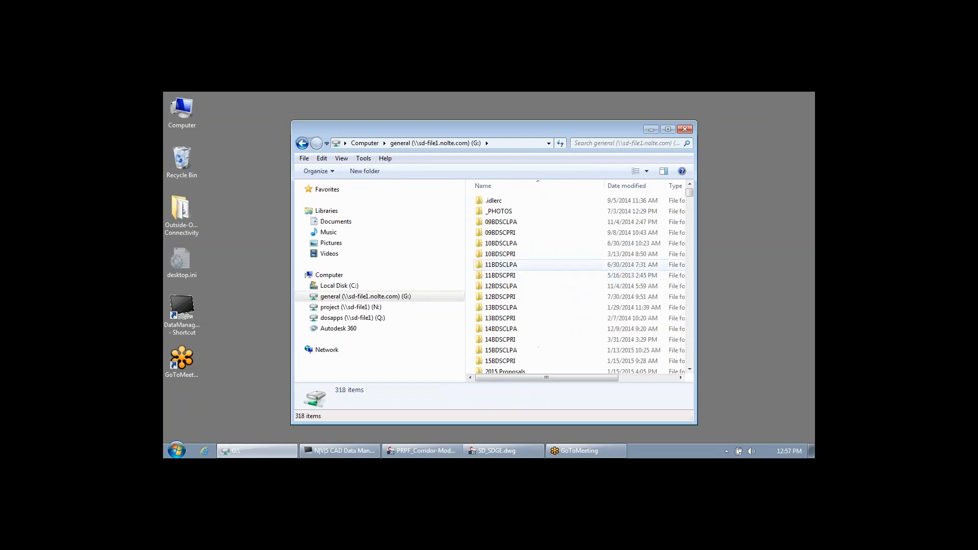
pyautogui.click(537, 264)
pyautogui.press('e')
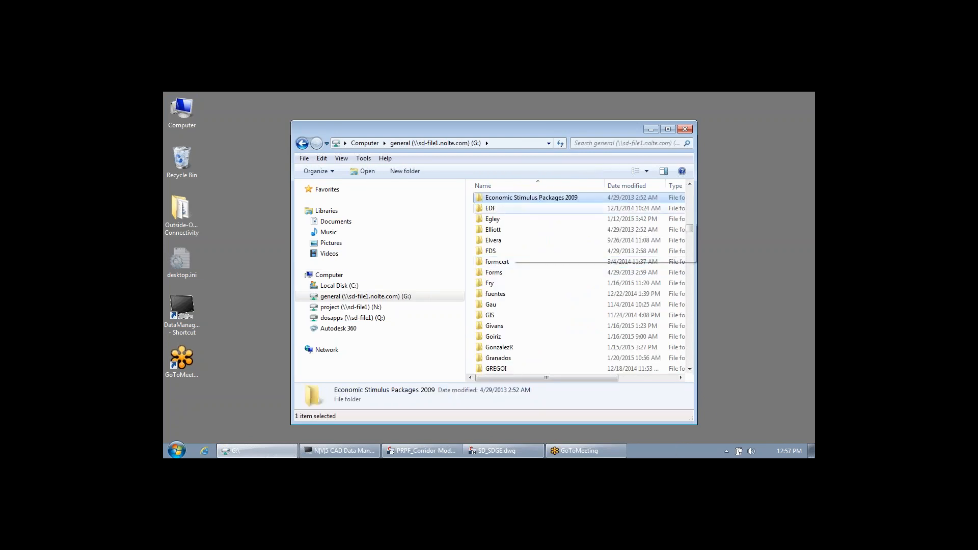
pyautogui.doubleClick(537, 218)
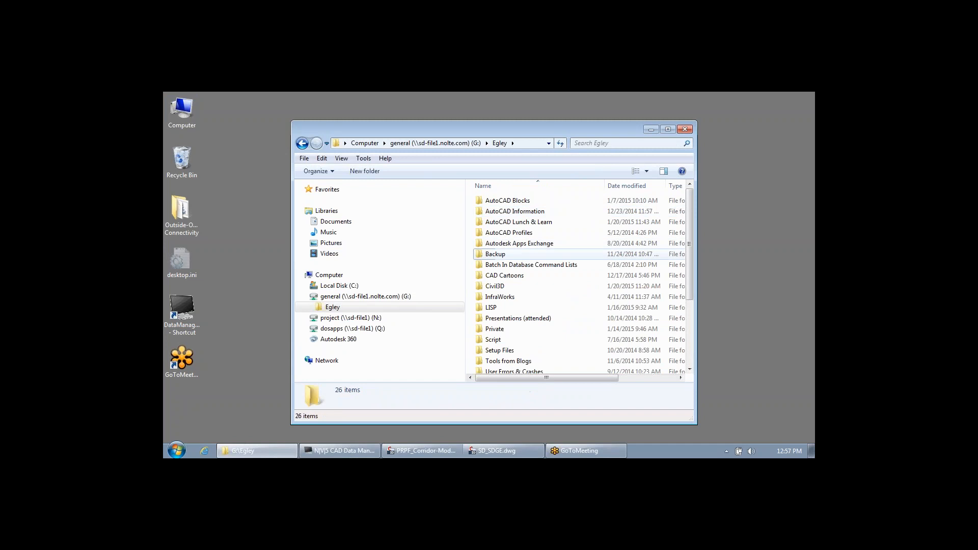
# Step: Open the 2015-01-20 backup folder under Backup, AutoCAD, C3D 2013 and examine its contents magnified
pyautogui.click(537, 255)
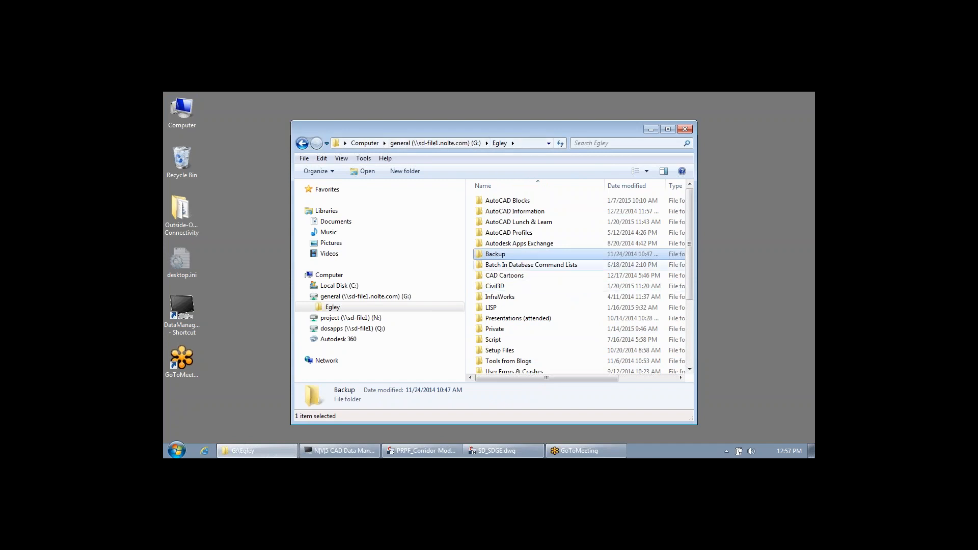
pyautogui.doubleClick(495, 254)
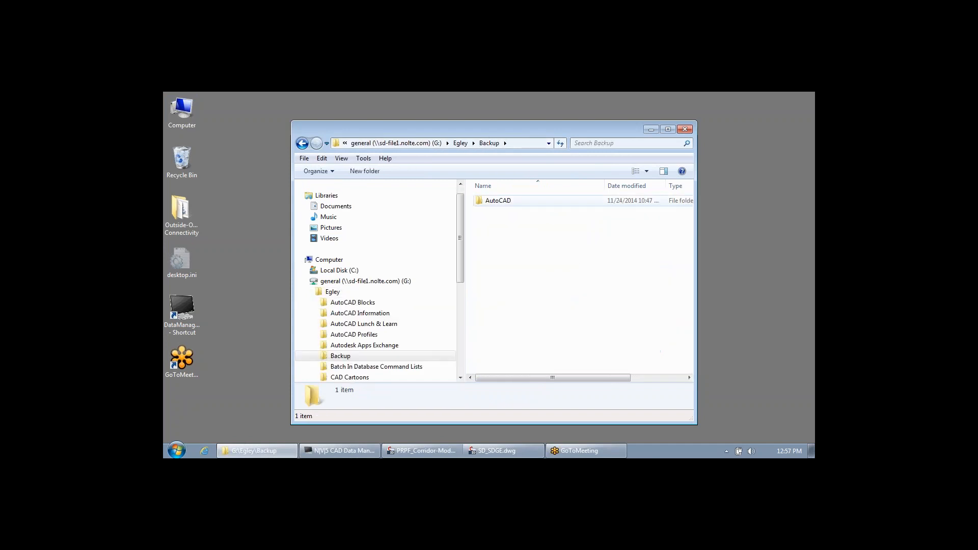
pyautogui.doubleClick(494, 200)
pyautogui.doubleClick(494, 200)
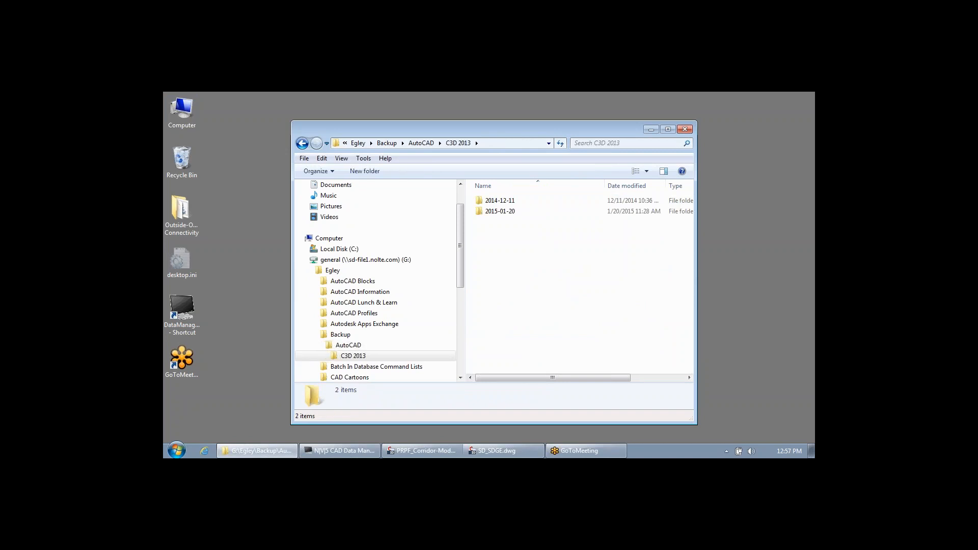
pyautogui.click(497, 212)
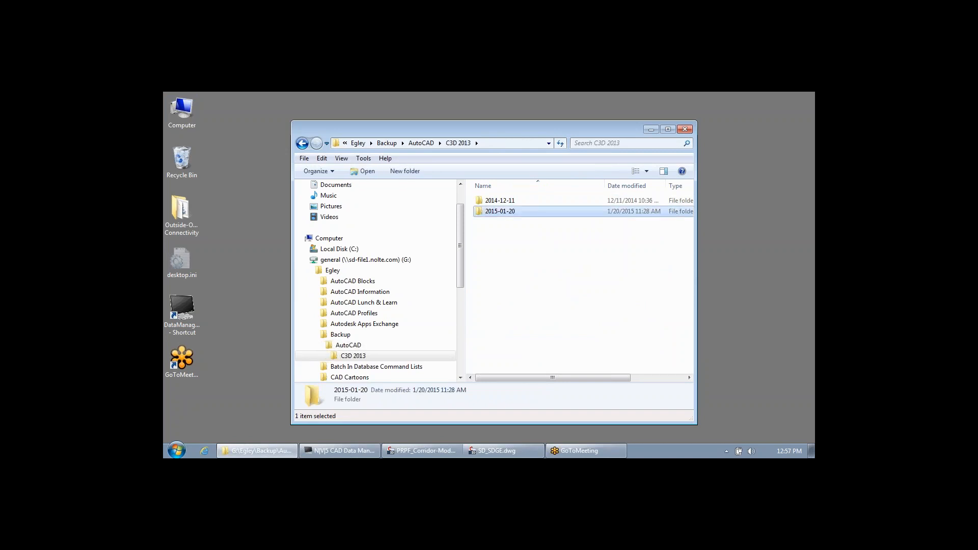
pyautogui.doubleClick(497, 211)
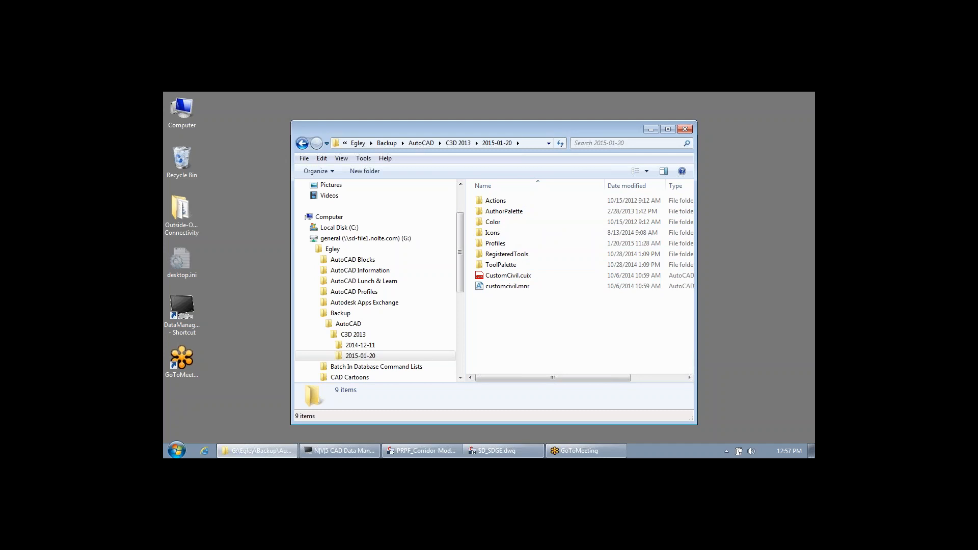
pyautogui.press('super+plus')
pyautogui.press('super+Escape')
# Step: Switch from Explorer to the SD_SDGE.dwg drawing in Civil 3D and review its Workspace Settings without changing them
pyautogui.click(651, 129)
pyautogui.moveTo(497, 451)
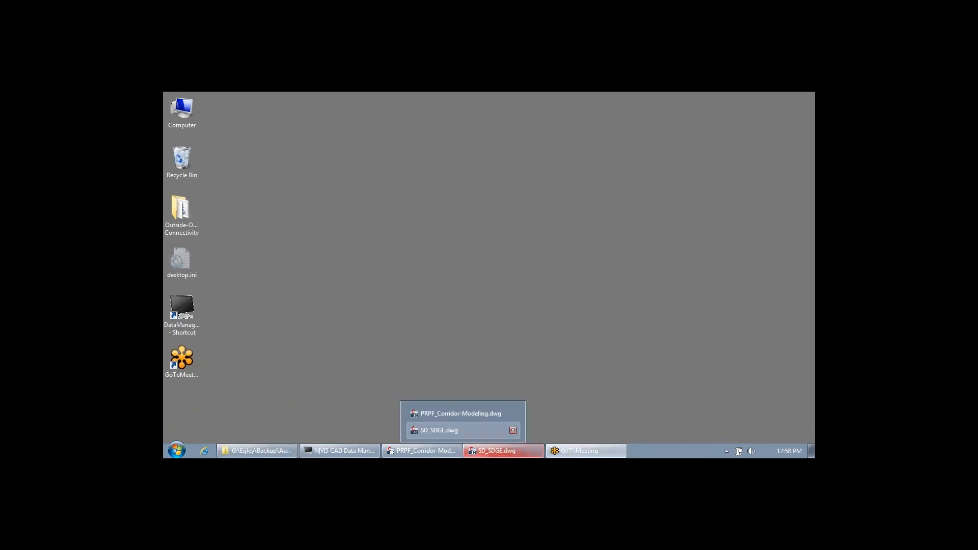
pyautogui.click(444, 431)
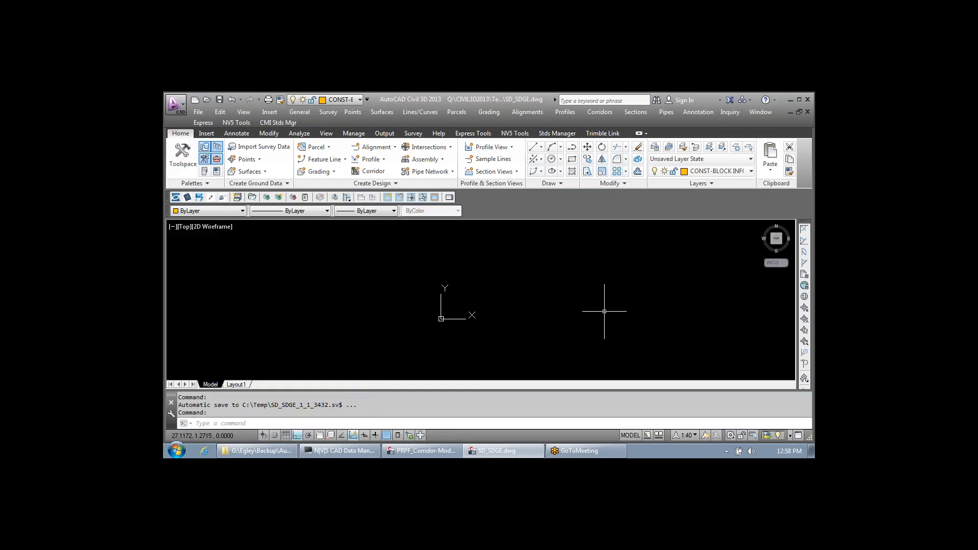
pyautogui.click(731, 436)
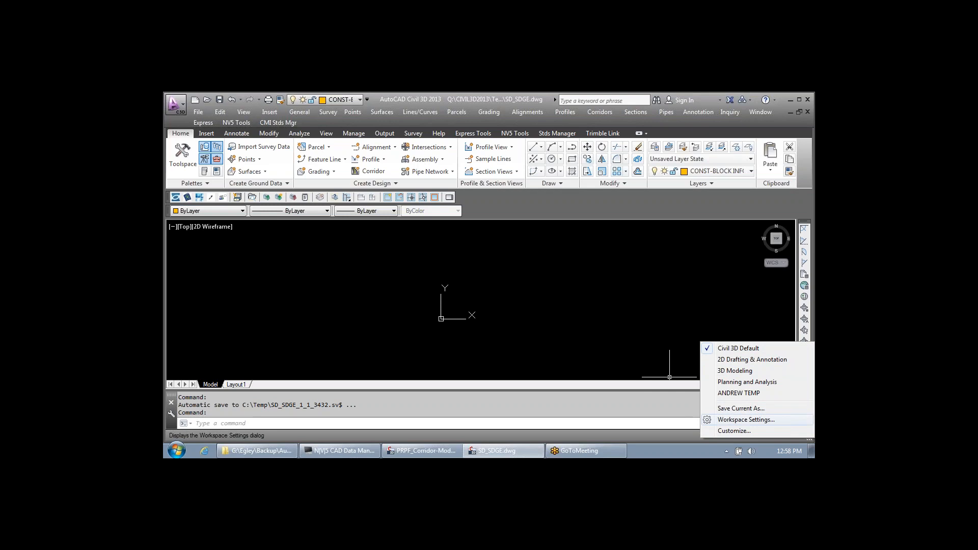
pyautogui.click(747, 419)
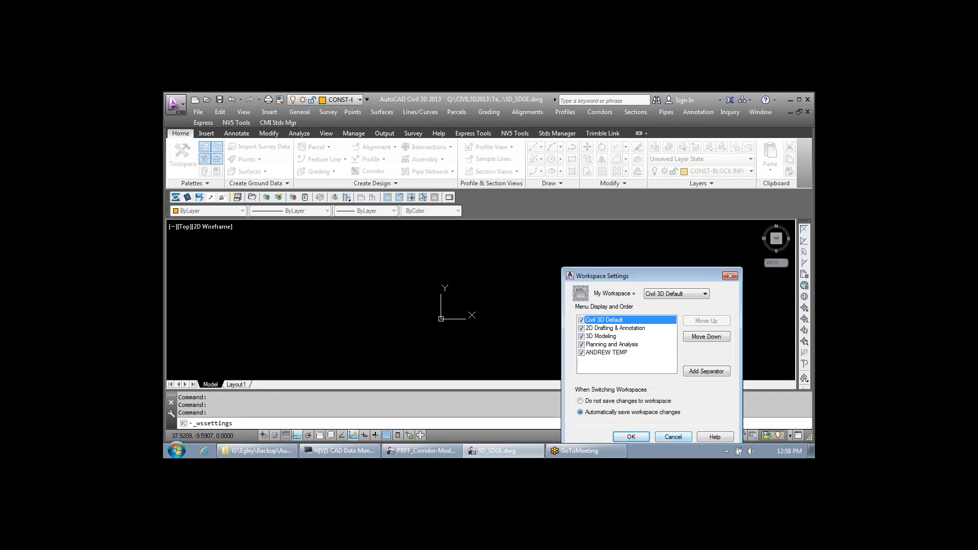
pyautogui.click(673, 437)
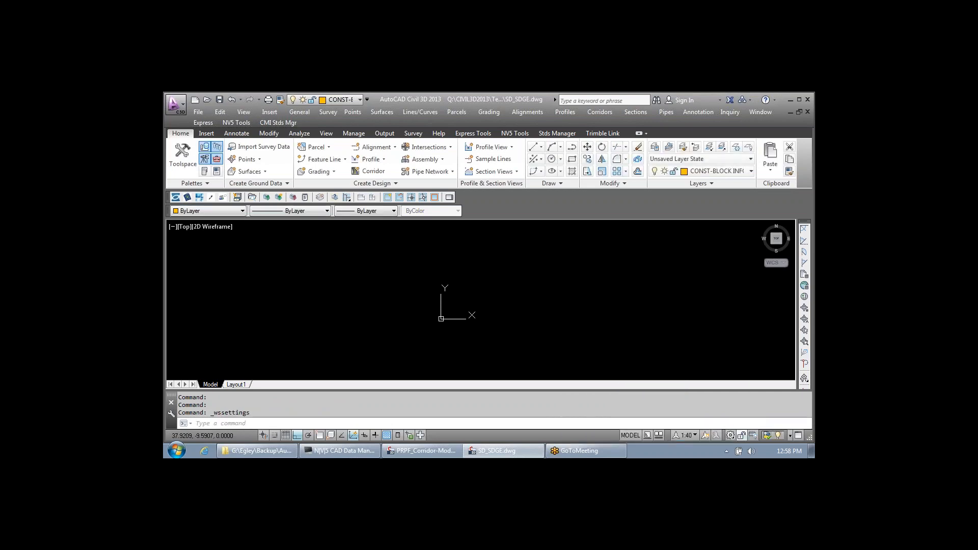
# Step: Start saving the current workspace and enter Imperial_User Custom WS as its name
pyautogui.click(731, 435)
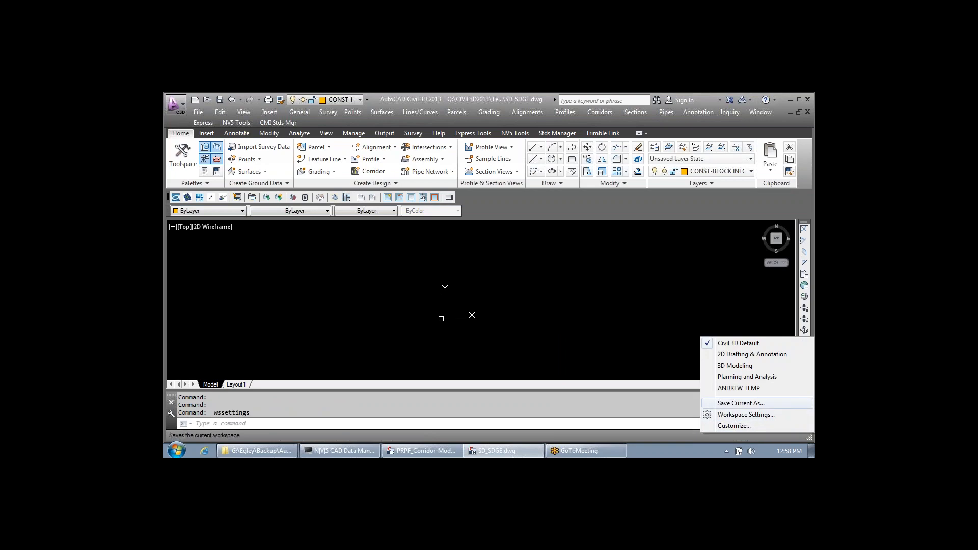
pyautogui.click(741, 403)
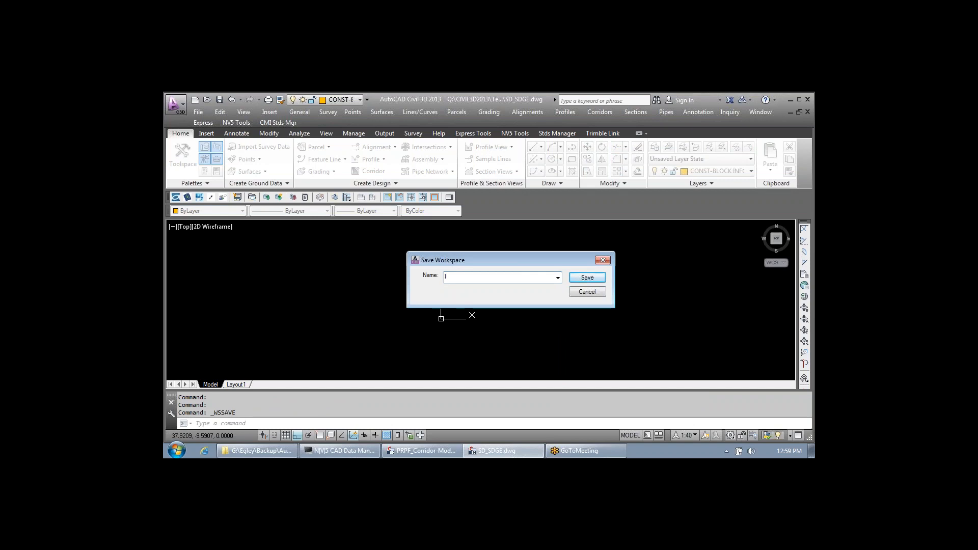
pyautogui.write('Imperial_US')
pyautogui.press('BackSpace')
pyautogui.write('swe')
pyautogui.write('r')
pyautogui.press('BackSpace')
pyautogui.press('BackSpace')
pyautogui.press('BackSpace')
pyautogui.press('BackSpace')
pyautogui.write('er Custom WS')
pyautogui.hotkey('shift', 'Home')
pyautogui.write('SDGE')
pyautogui.hotkey('shift', 'Home')
pyautogui.press('Delete')
pyautogui.press('Delete')
pyautogui.write('Imperial')
# Step: Highlight the proposed workspace name to point it out, and cancel saving the workspace
pyautogui.moveTo(509, 277); pyautogui.dragTo(444, 277)
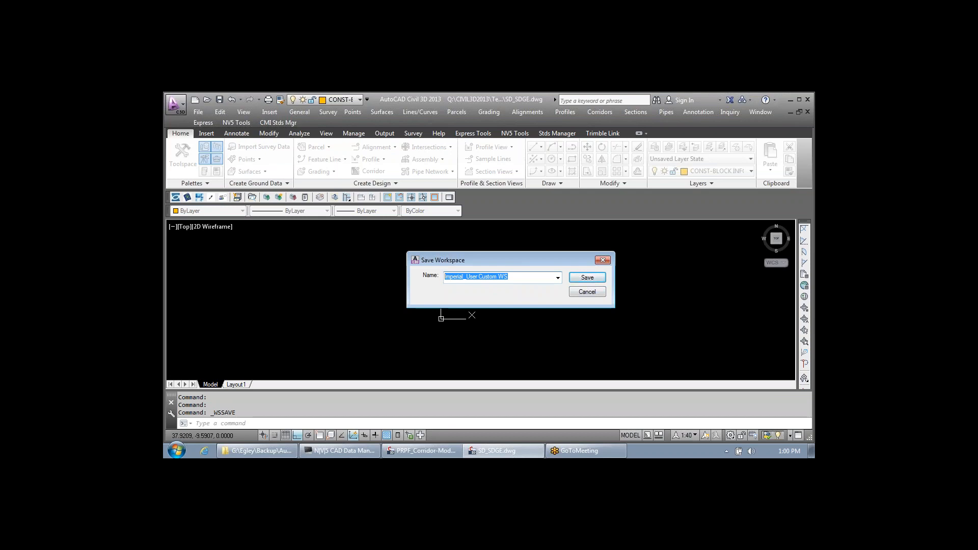
pyautogui.click(509, 277)
pyautogui.moveTo(509, 276); pyautogui.dragTo(445, 277)
pyautogui.click(508, 277)
pyautogui.moveTo(509, 277); pyautogui.dragTo(444, 276)
pyautogui.click(587, 292)
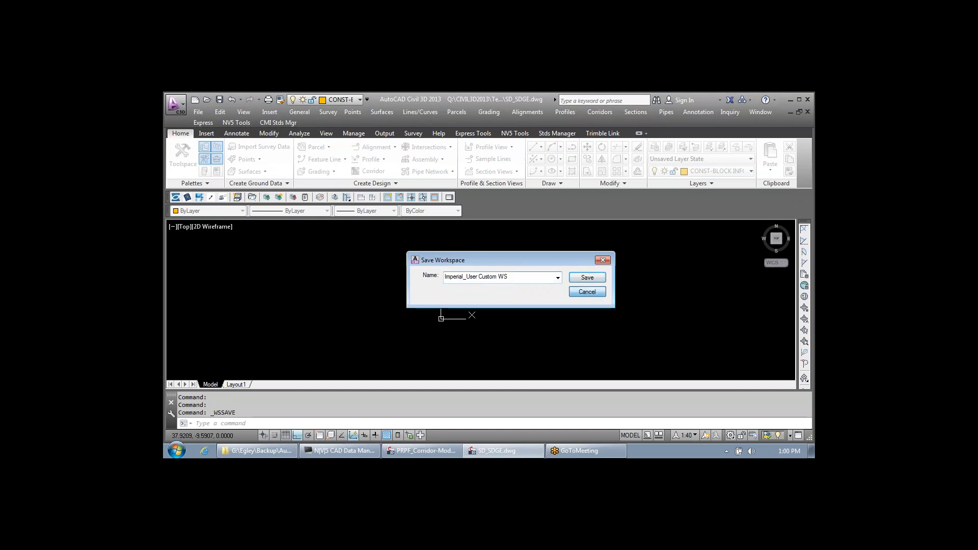
pyautogui.press('Escape')
pyautogui.press('Escape')
pyautogui.press('Escape')
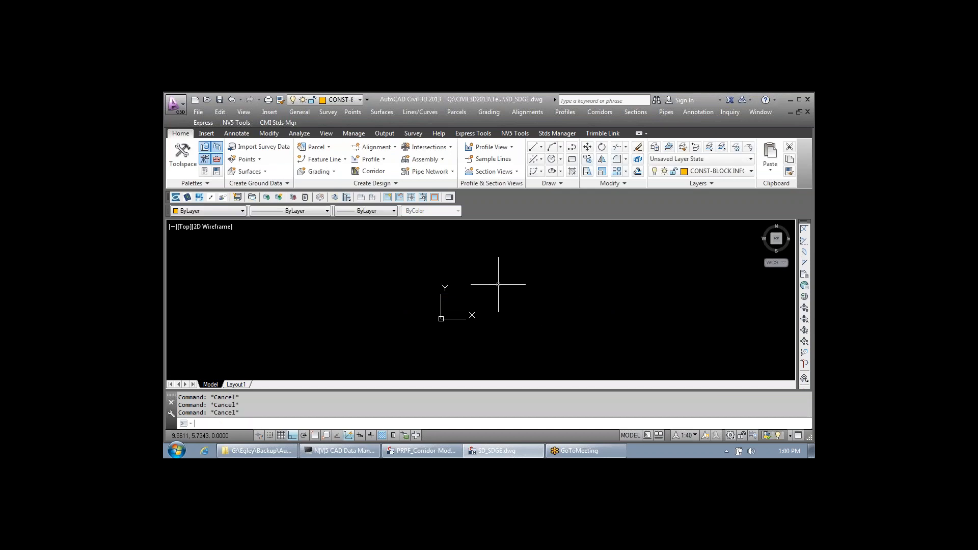
# Step: Switch to the PRPF_Corridor-Modeling.dwg drawing and show the Imperial Subassemblies tool palettes
pyautogui.scroll(-2, 500, 295)
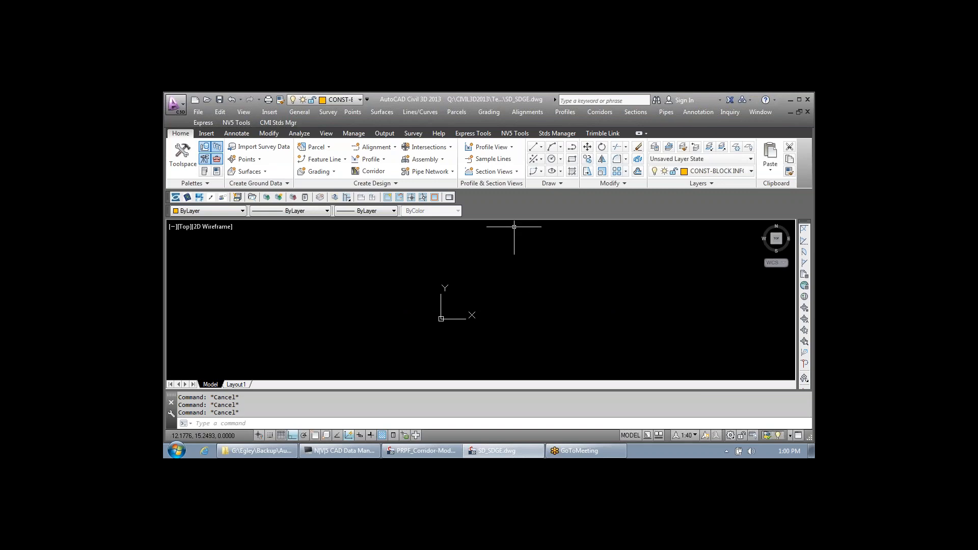
pyautogui.click(760, 111)
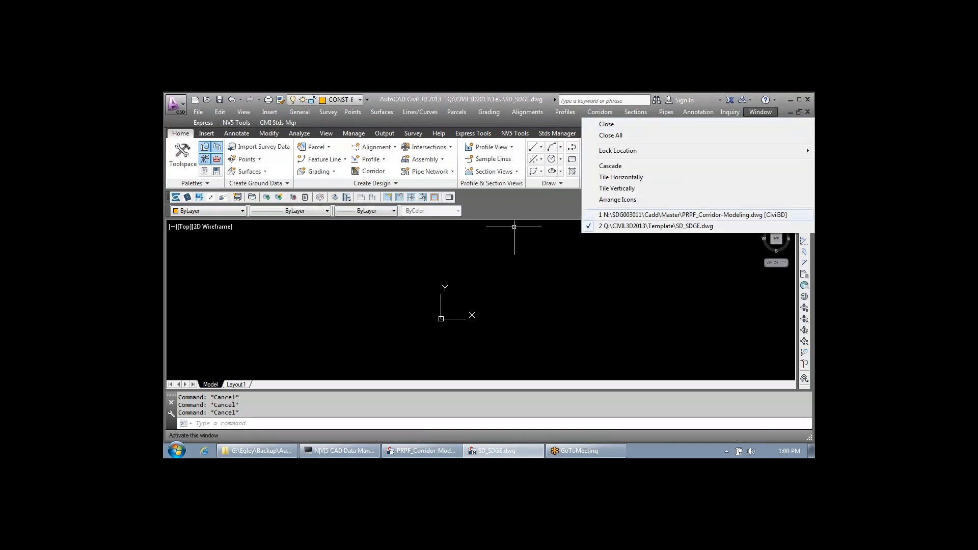
pyautogui.click(693, 214)
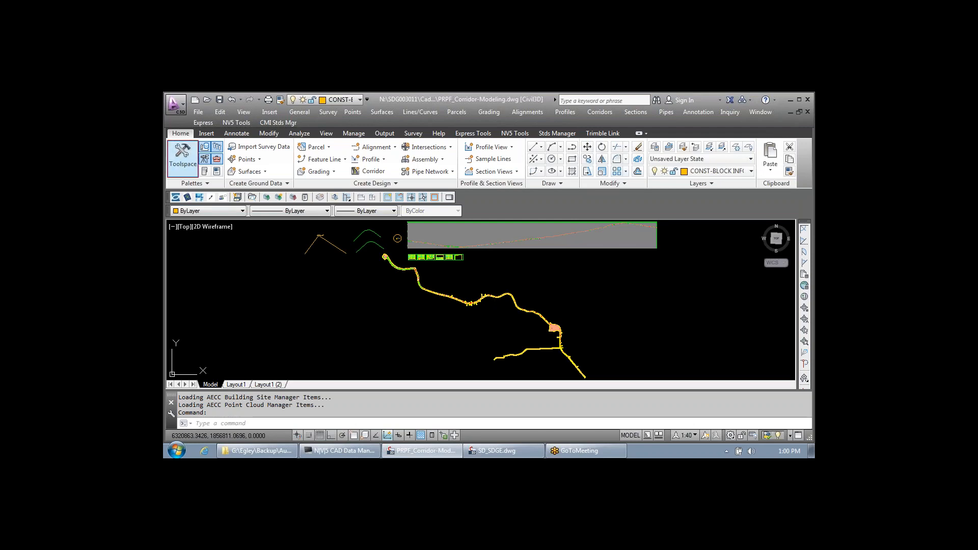
pyautogui.click(183, 155)
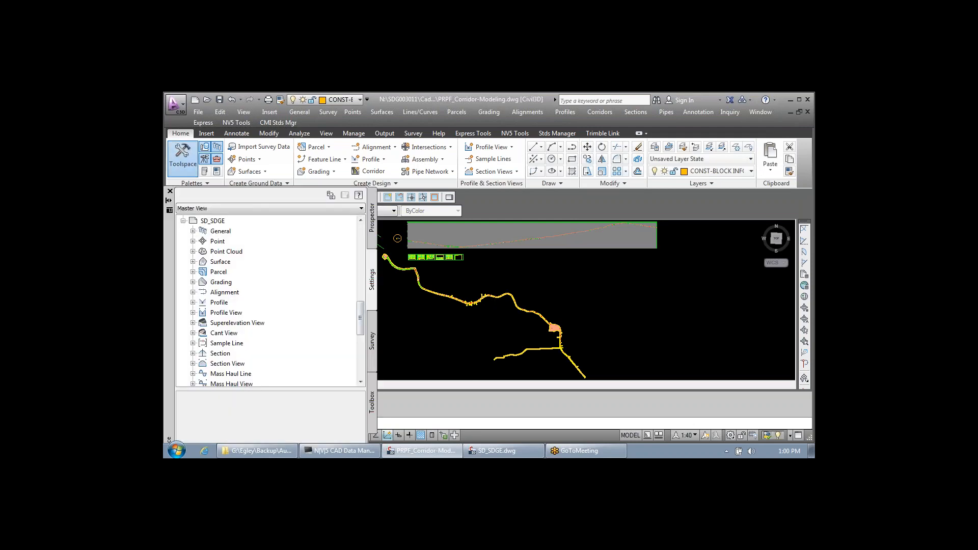
pyautogui.click(182, 155)
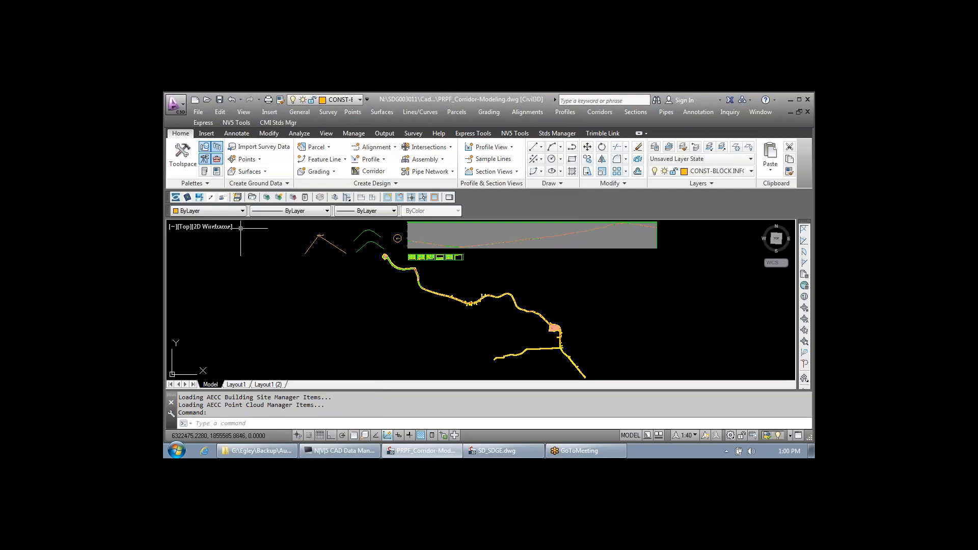
pyautogui.click(300, 112)
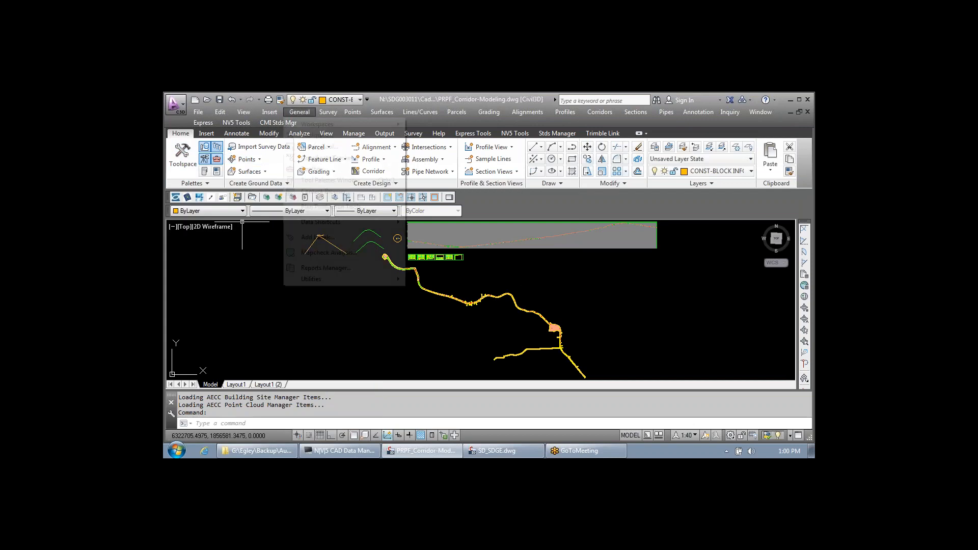
pyautogui.click(330, 180)
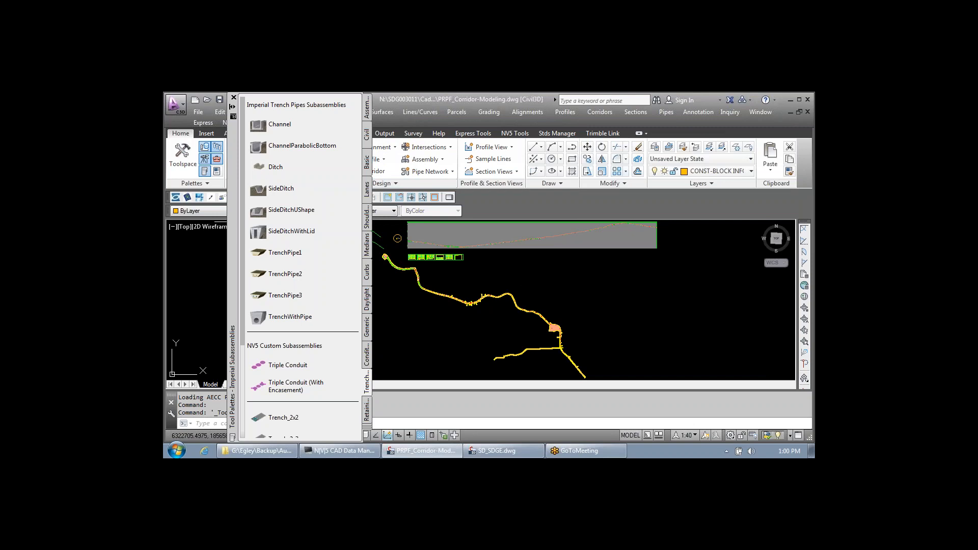
# Step: Look through the Lanes, Basic, Civil and Medians palettes of the Imperial subassemblies
pyautogui.click(367, 190)
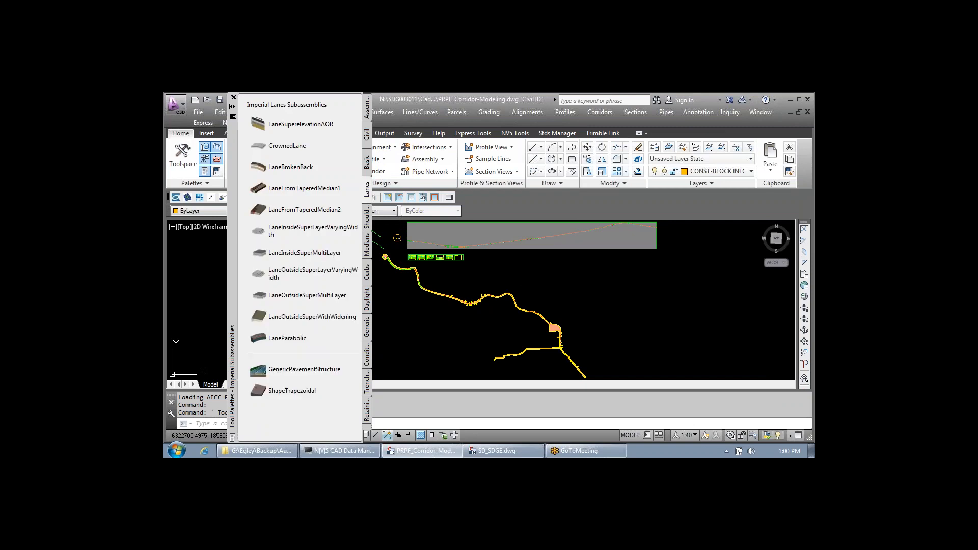
pyautogui.click(367, 162)
pyautogui.click(367, 134)
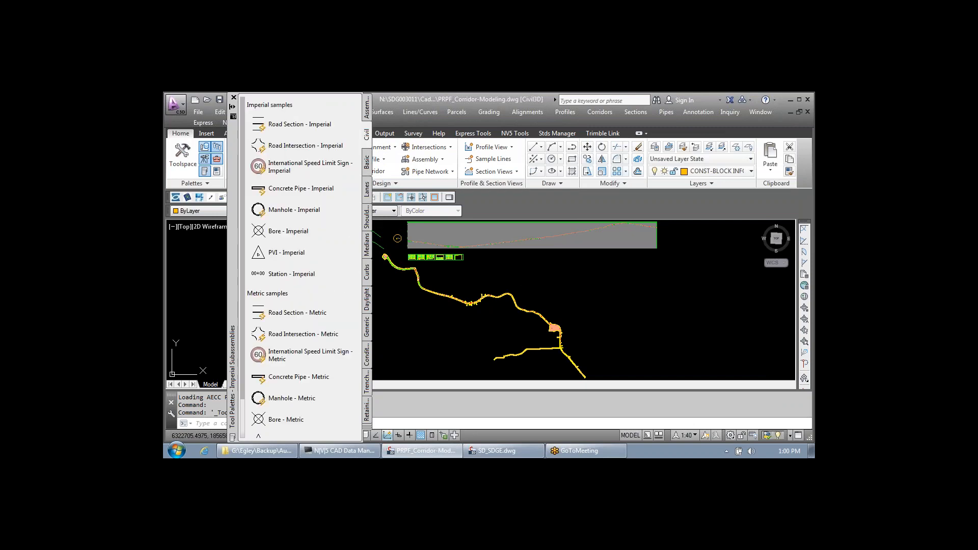
pyautogui.click(367, 244)
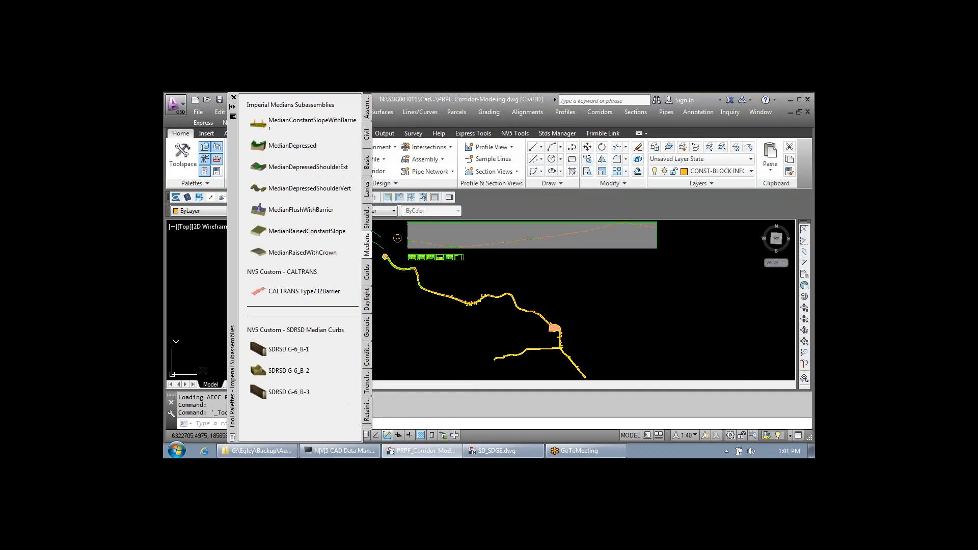
# Step: Examine the NV5 custom subassemblies in the Curbs and Trench Pipes palettes
pyautogui.click(367, 273)
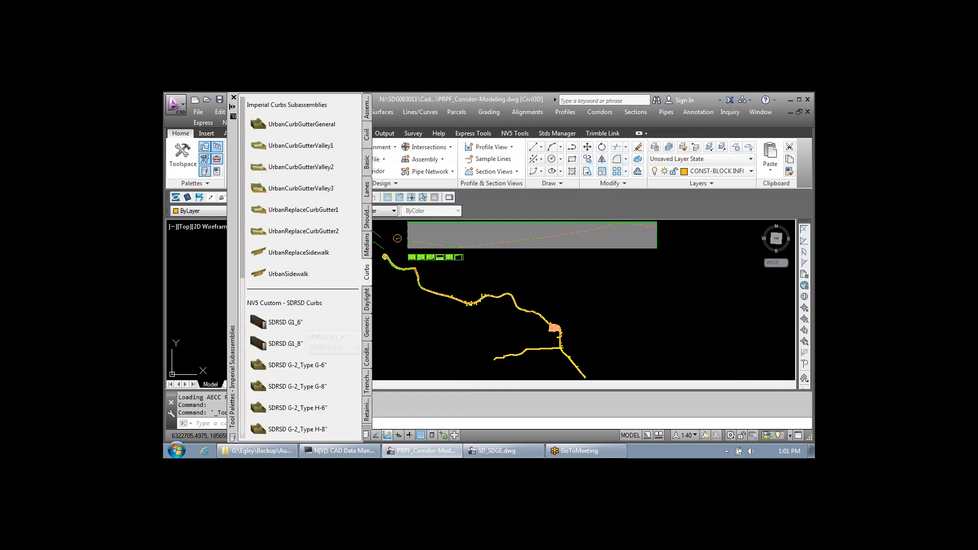
pyautogui.scroll(-3, 303, 270)
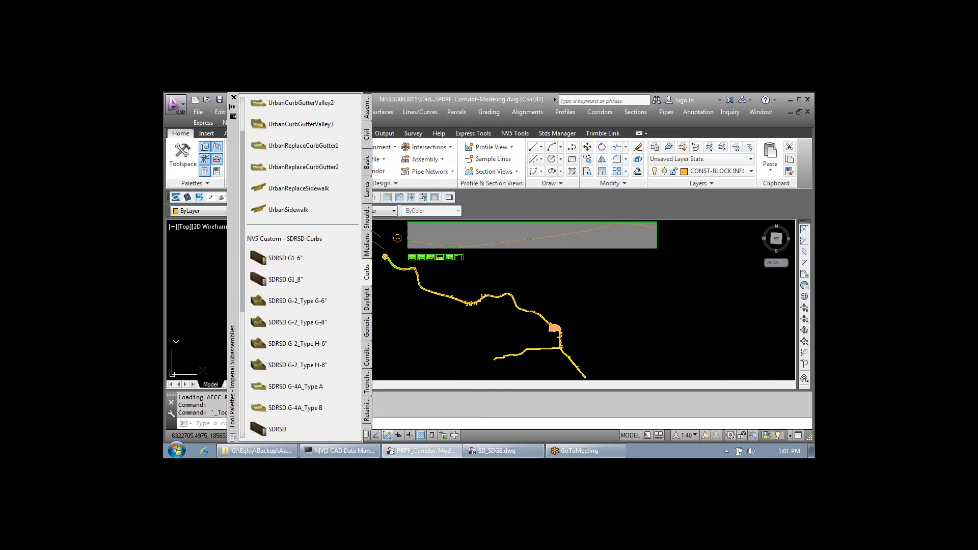
pyautogui.scroll(-5, 303, 270)
pyautogui.scroll(8, 304, 270)
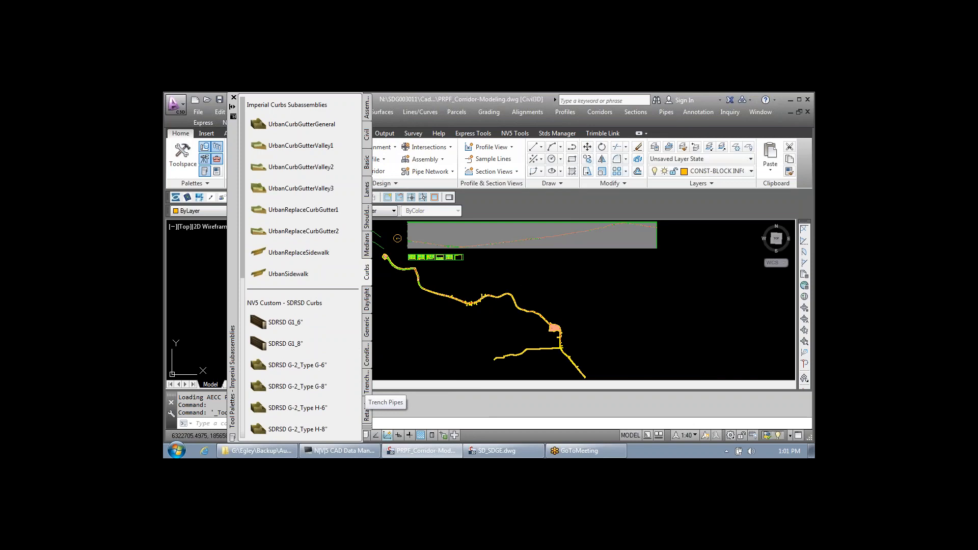
pyautogui.click(367, 382)
pyautogui.scroll(-5, 303, 270)
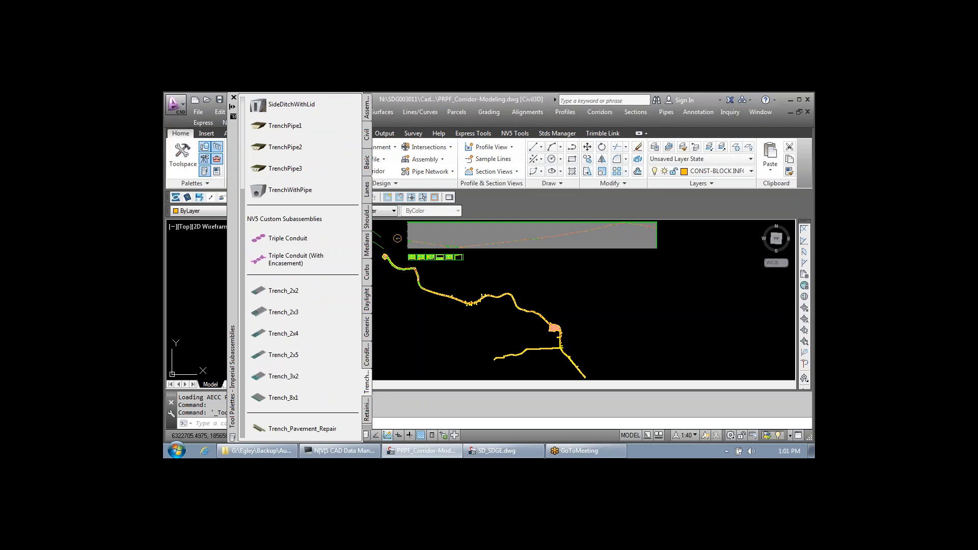
# Step: Find the 2x2 duct trench assembly in the drawing and open the properties of its Trench_2x2 subassembly
pyautogui.scroll(5, 392, 233)
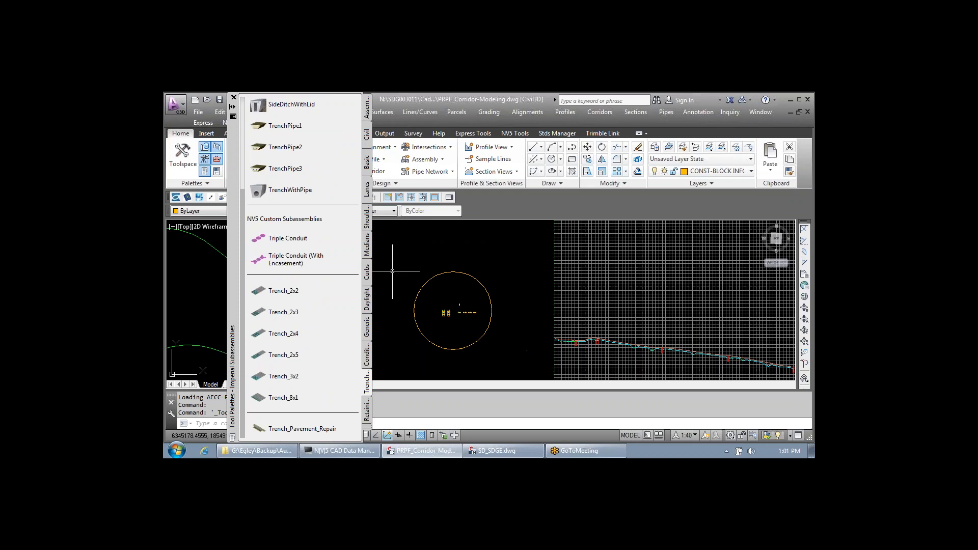
pyautogui.scroll(4, 440, 312)
pyautogui.scroll(2, 457, 333)
pyautogui.scroll(6, 472, 302)
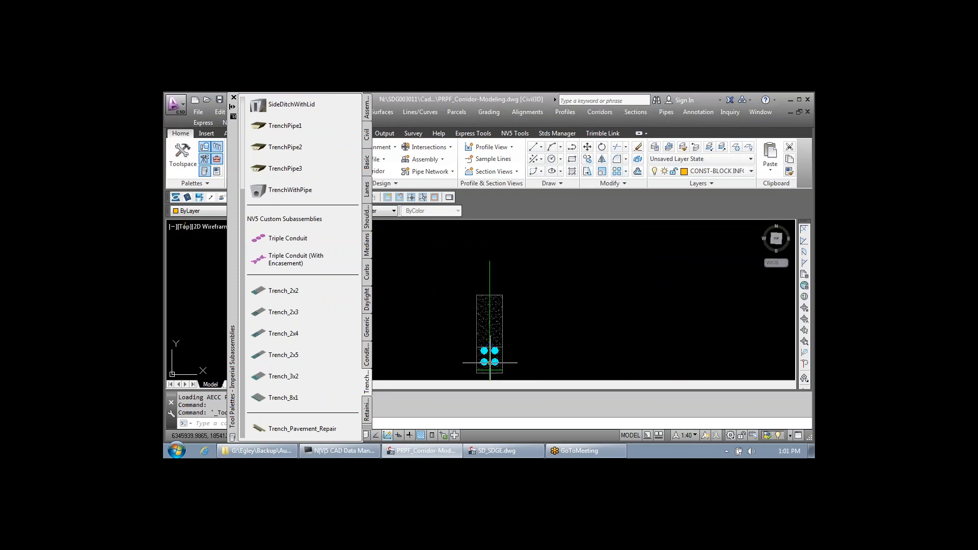
pyautogui.write('p')
pyautogui.press('Return')
pyautogui.moveTo(488, 378); pyautogui.dragTo(467, 329)
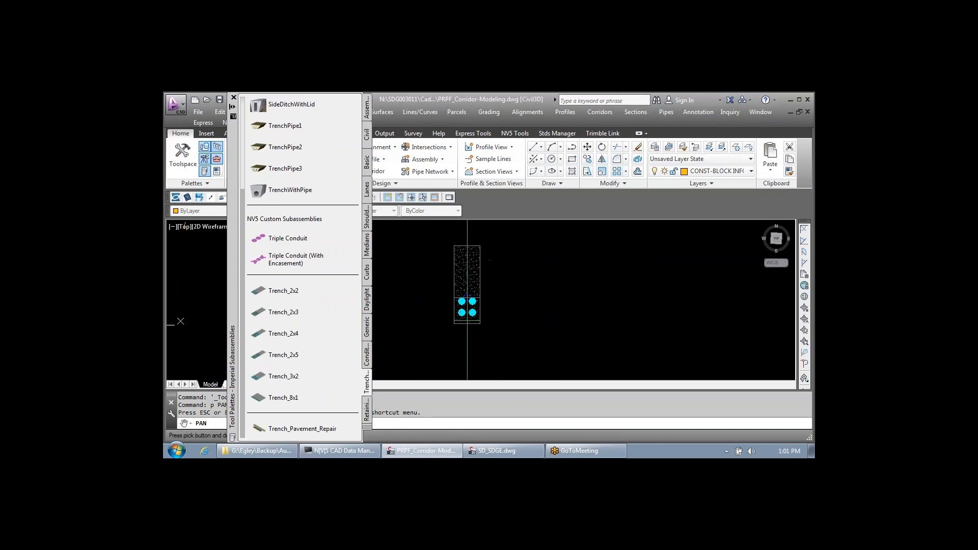
pyautogui.scroll(2, 477, 259)
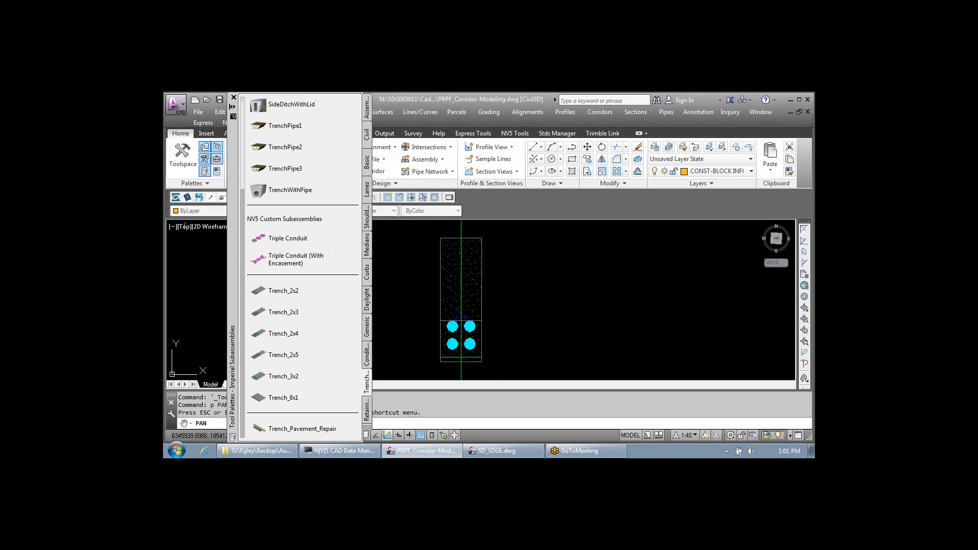
pyautogui.press('Escape')
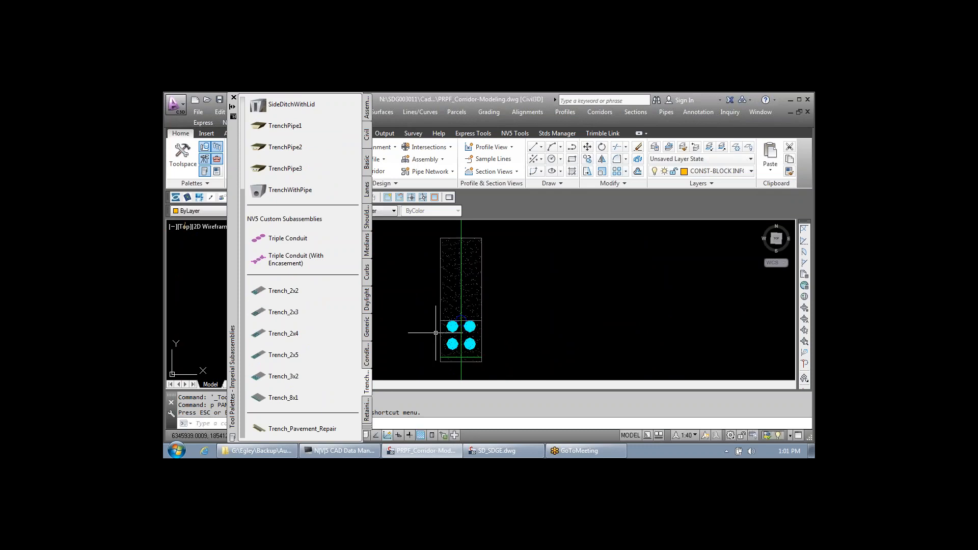
pyautogui.click(440, 303)
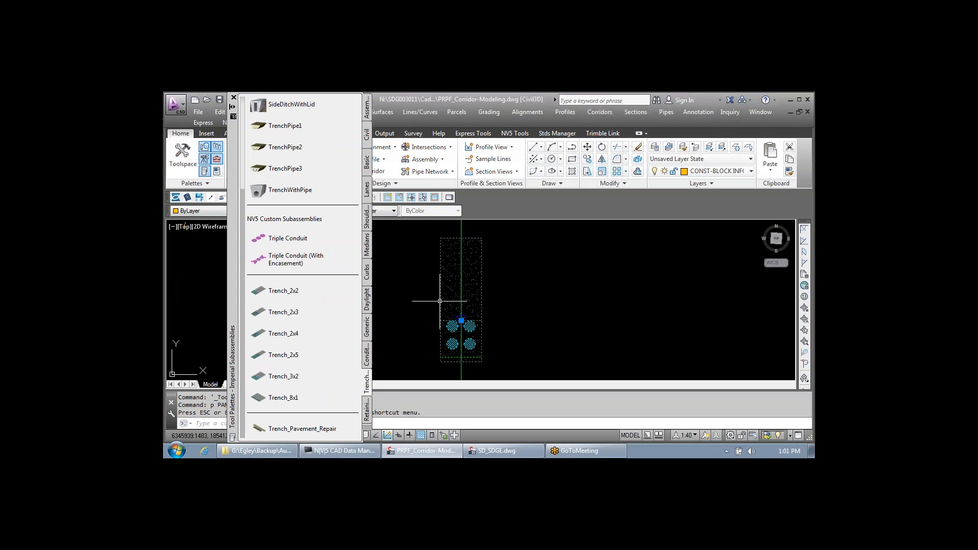
pyautogui.doubleClick(457, 329)
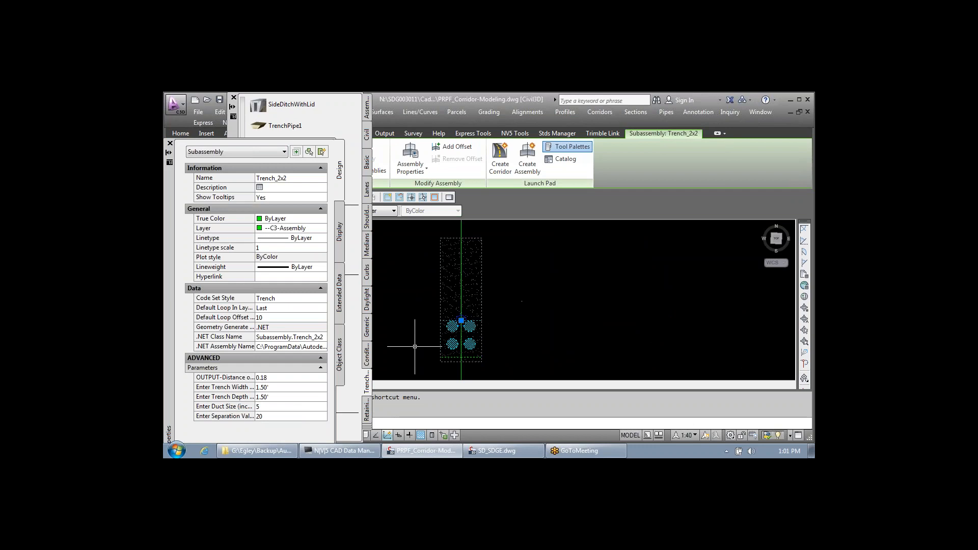
# Step: Examine the trench width and trench depth parameters of the Trench_2x2 subassembly beside a close view of its ducts
pyautogui.click(367, 383)
pyautogui.scroll(1, 454, 361)
pyautogui.scroll(1, 438, 370)
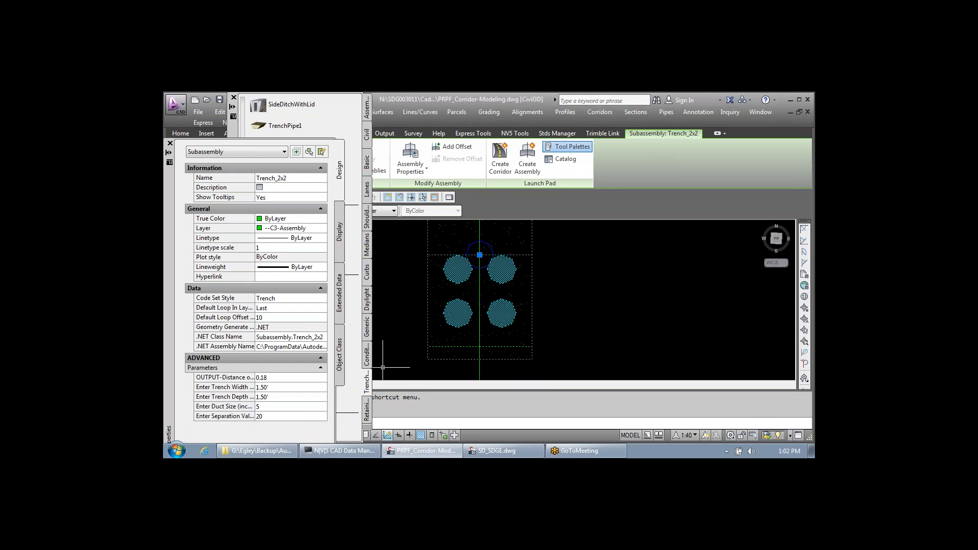
pyautogui.click(225, 387)
pyautogui.click(226, 397)
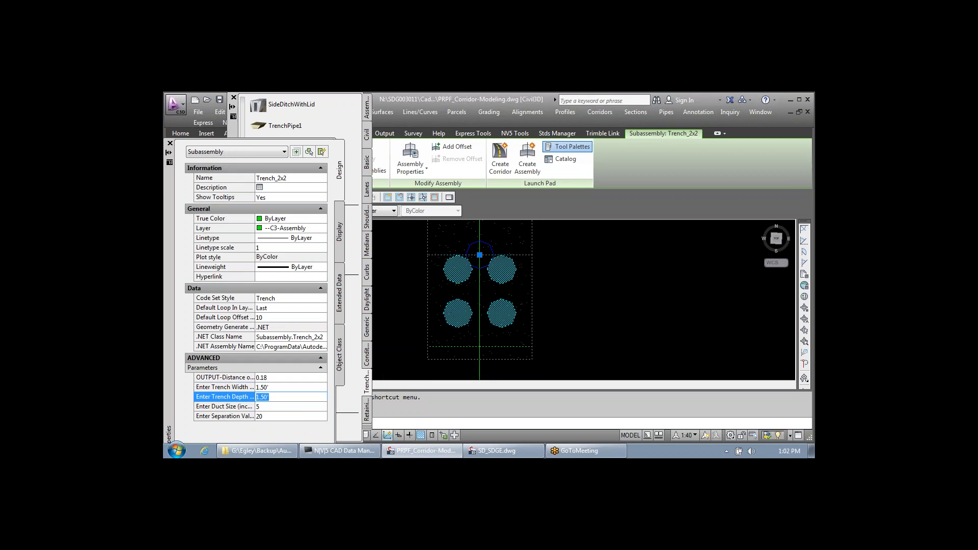
pyautogui.click(226, 387)
pyautogui.click(225, 397)
pyautogui.click(225, 387)
pyautogui.click(225, 397)
pyautogui.click(225, 387)
pyautogui.click(225, 397)
pyautogui.click(226, 387)
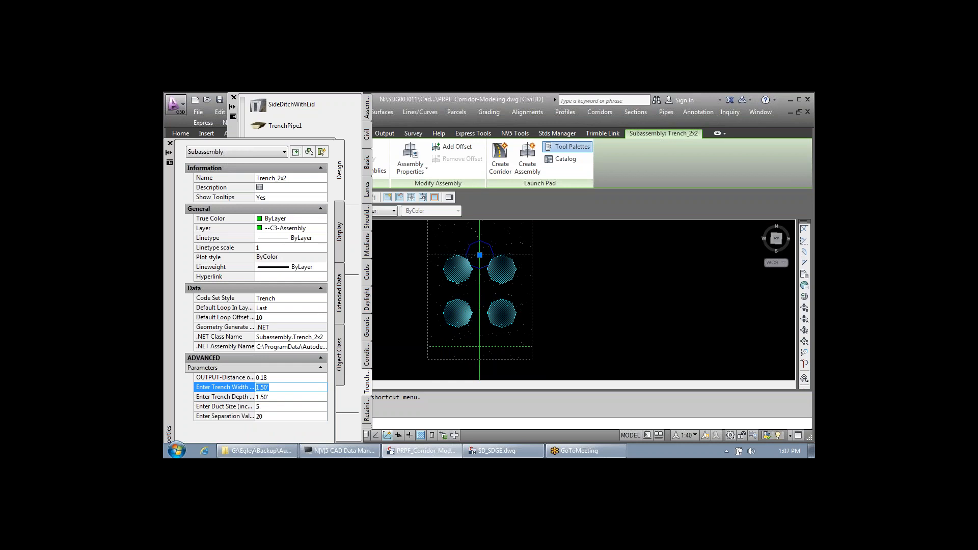
pyautogui.click(225, 397)
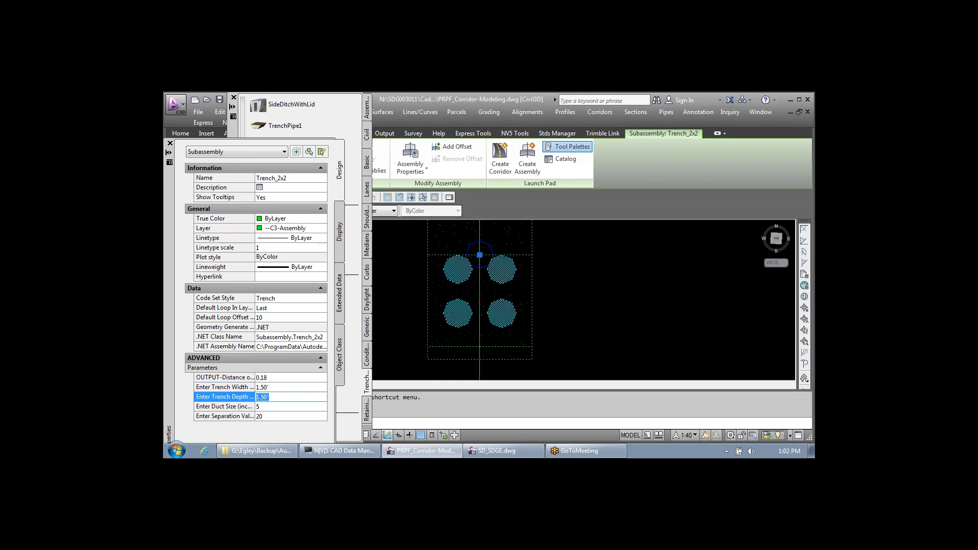
pyautogui.click(277, 397)
# Step: Set the Trench_2x2 subassembly's duct size to 6 inches and its separation value to 30
pyautogui.click(226, 407)
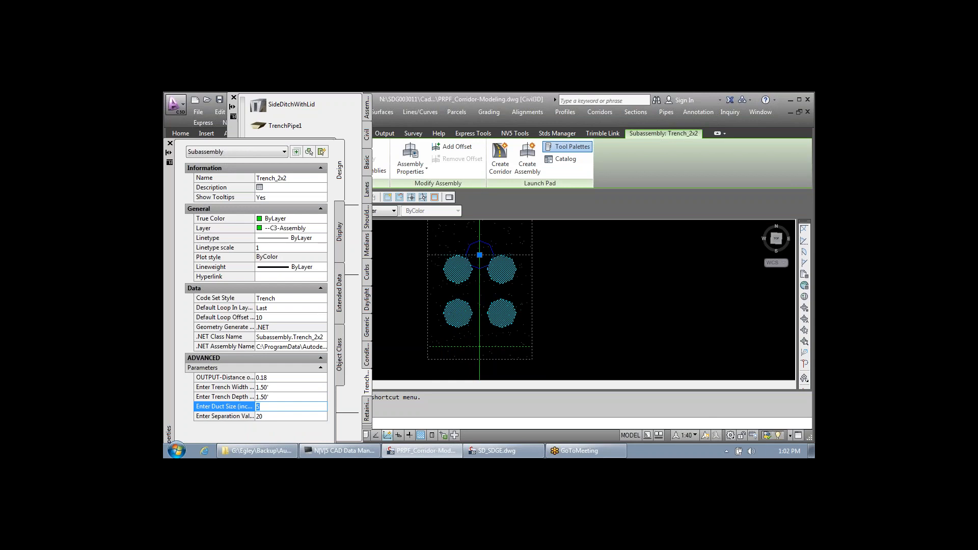
pyautogui.write('6')
pyautogui.press('Return')
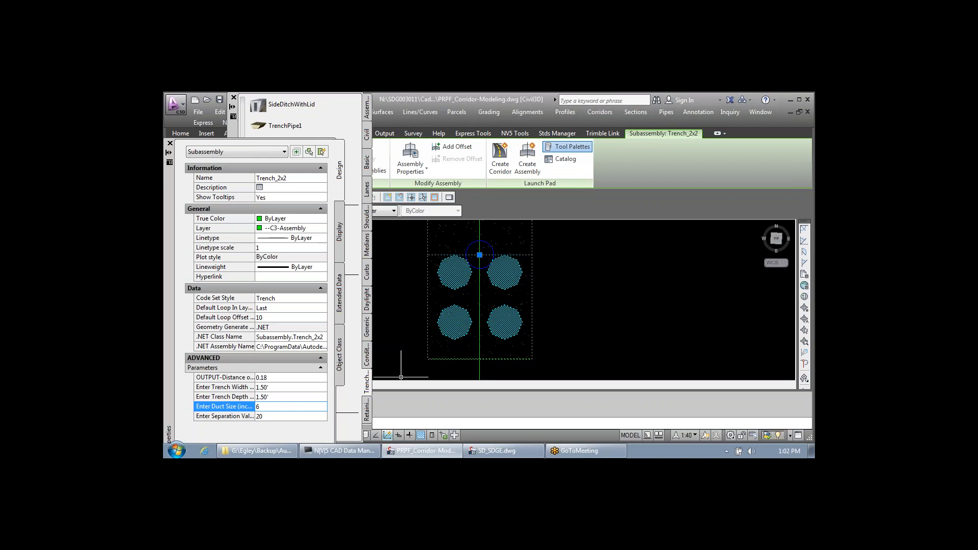
pyautogui.press('Tab')
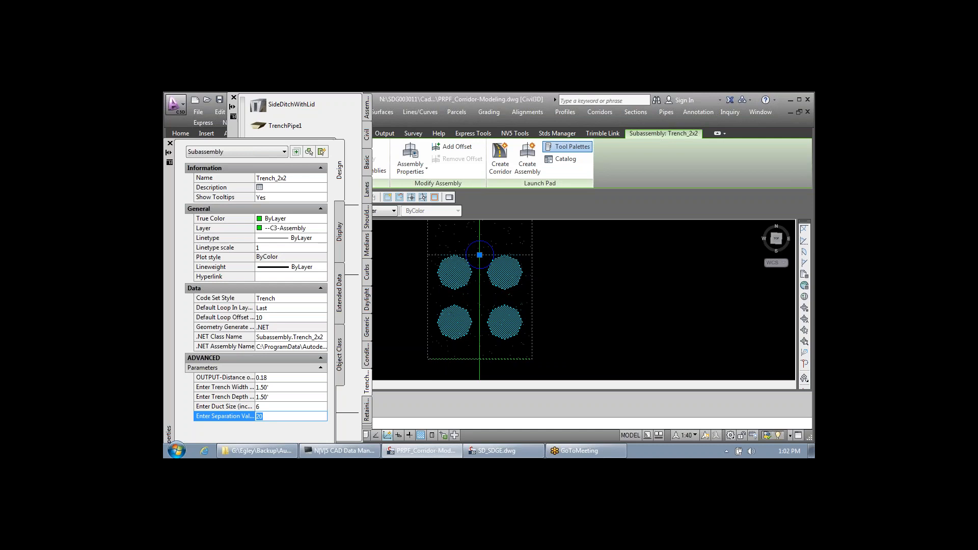
pyautogui.write('30')
pyautogui.press('Return')
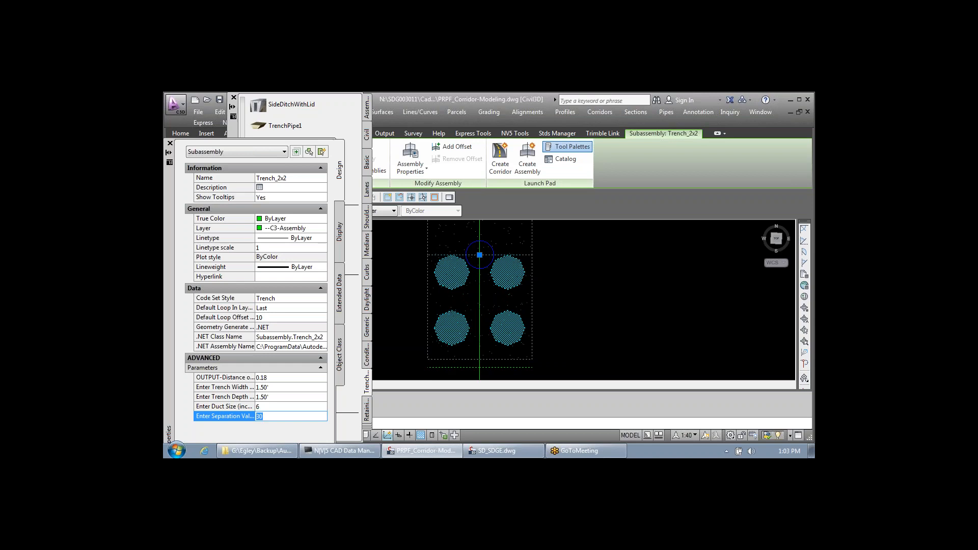
# Step: Return the Trench_2x2 subassembly's duct size to 5 inches and its separation value to 20, and deselect it
pyautogui.doubleClick(259, 406)
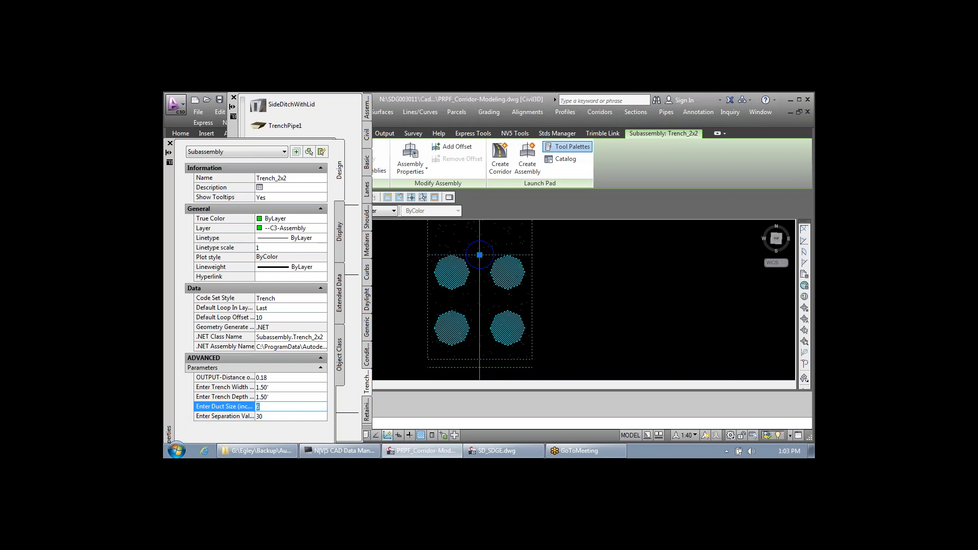
pyautogui.write('5')
pyautogui.press('Tab')
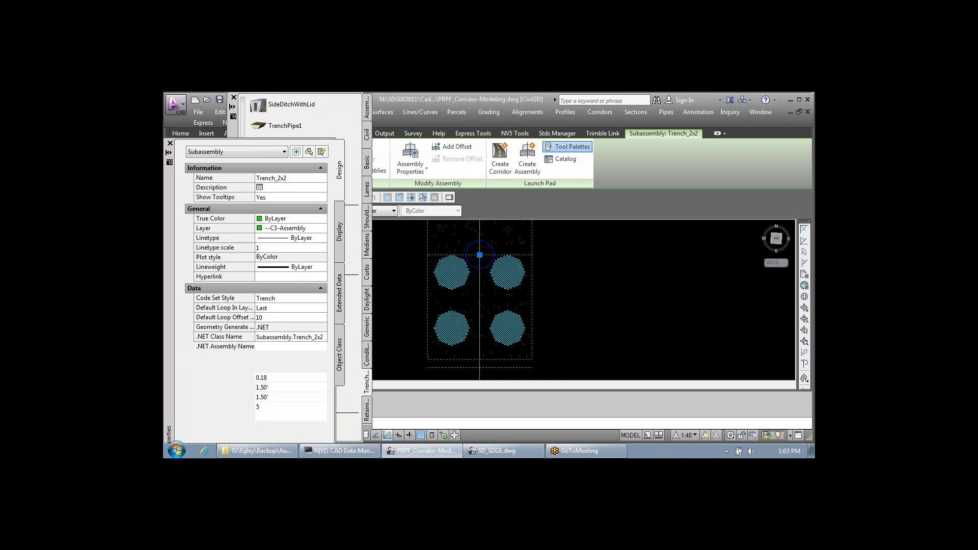
pyautogui.write('20')
pyautogui.press('Return')
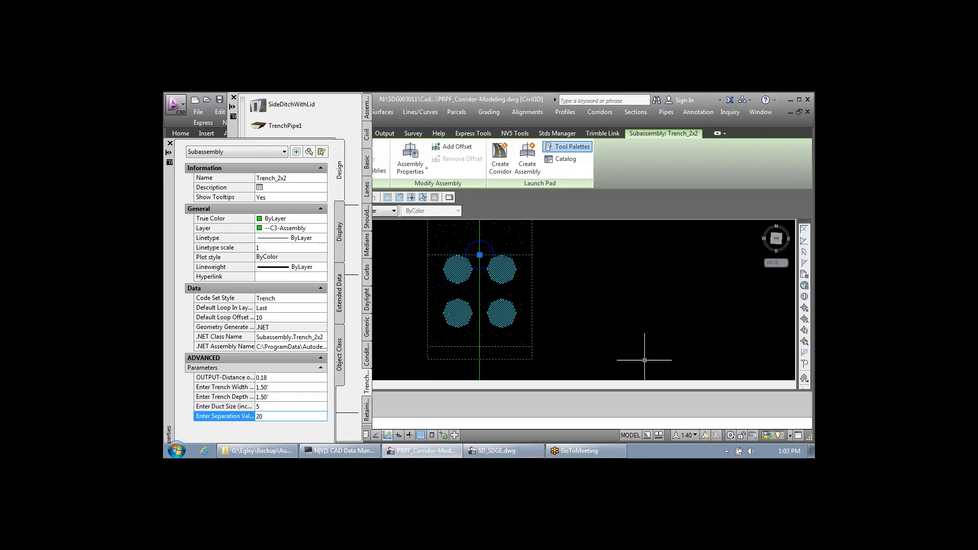
pyautogui.press('Escape')
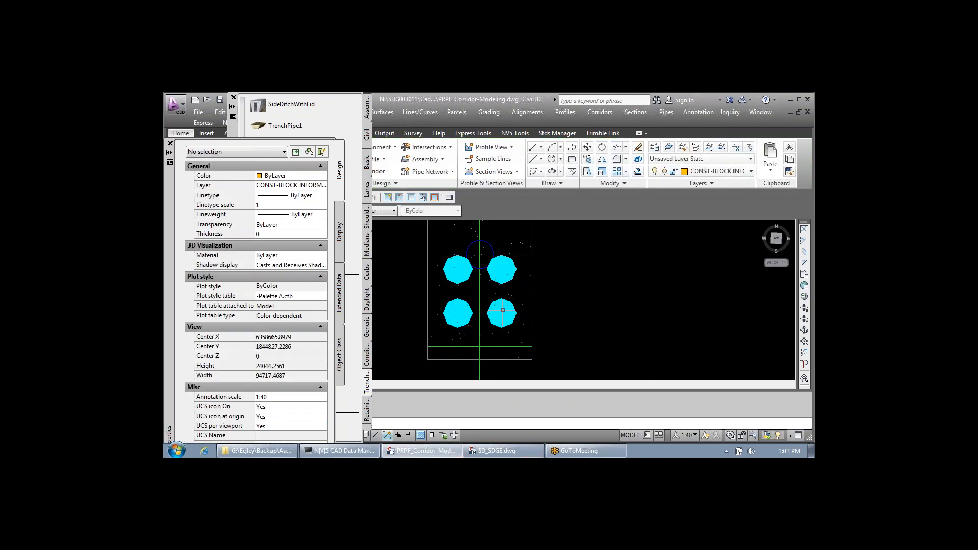
# Step: Look at the Conditional subassemblies palette and return to the Trench Pipes palette
pyautogui.moveTo(366, 387)
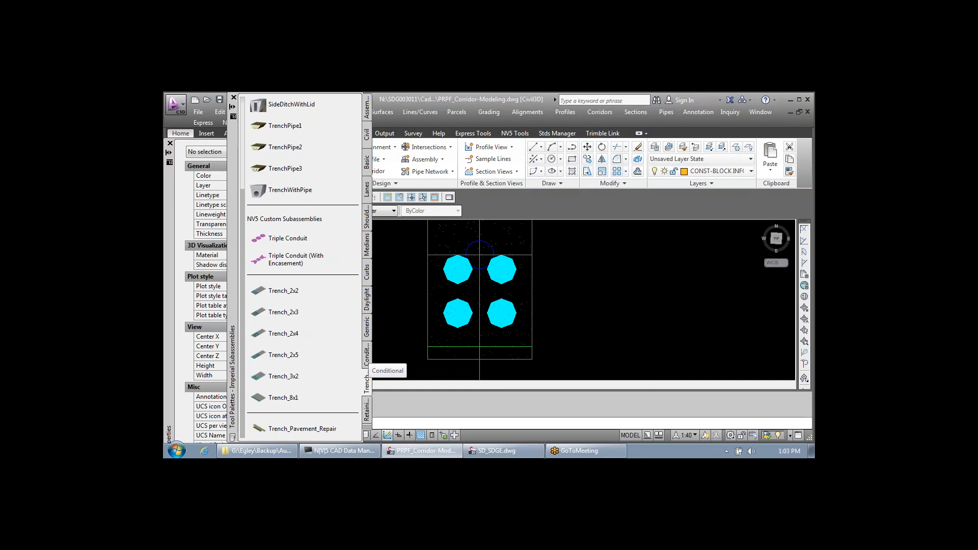
pyautogui.click(367, 356)
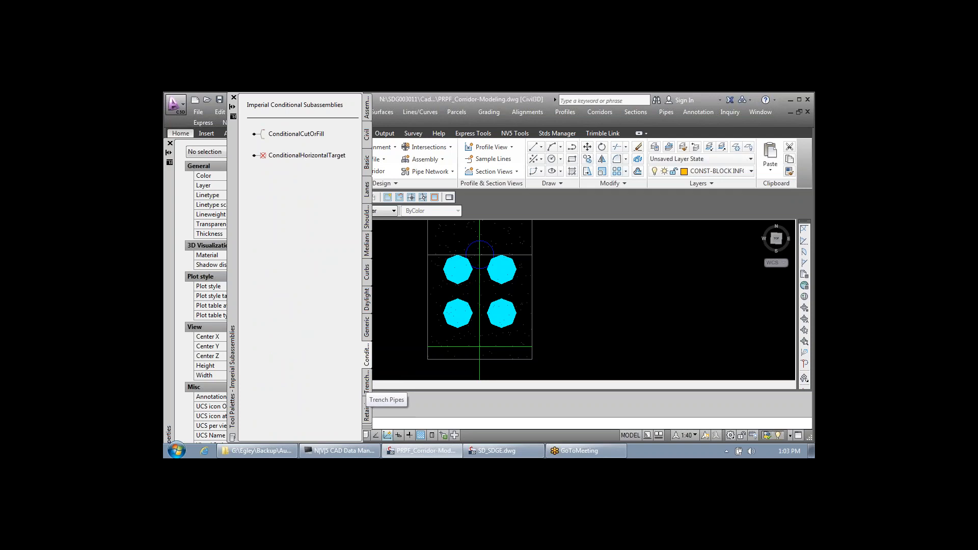
pyautogui.click(367, 385)
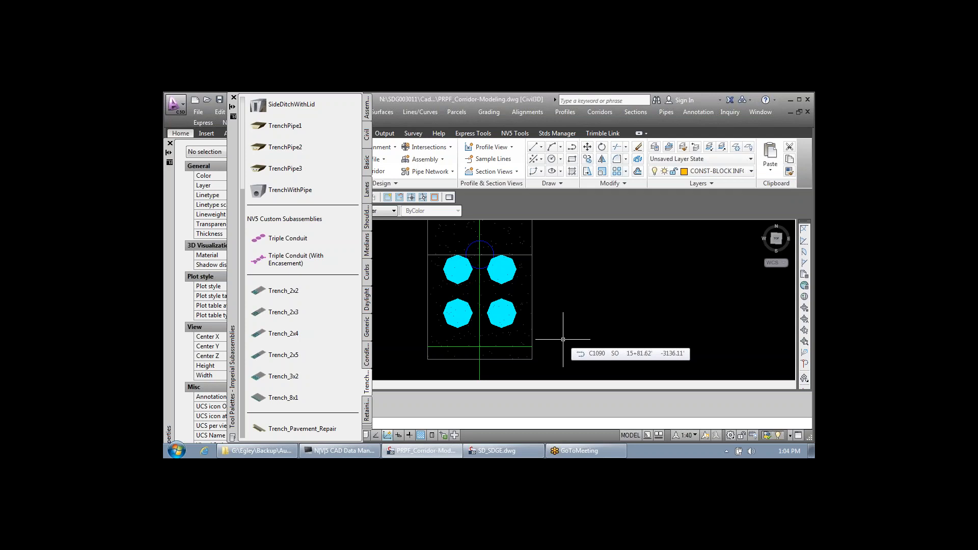
# Step: Look through the duct trench assemblies in the drawing, from the 2x2 variants to the 8x1 layout
pyautogui.scroll(-5, 560, 331)
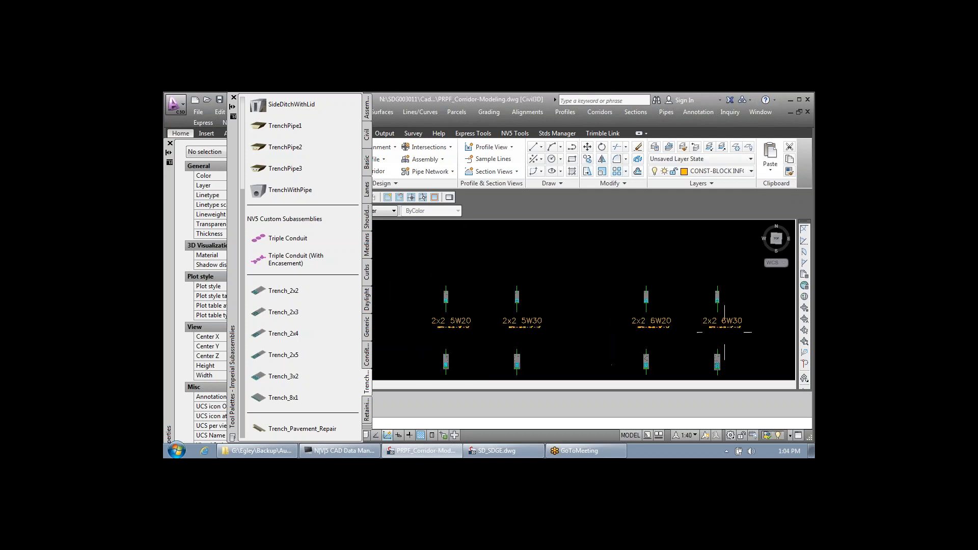
pyautogui.scroll(6, 646, 298)
pyautogui.scroll(-7, 586, 275)
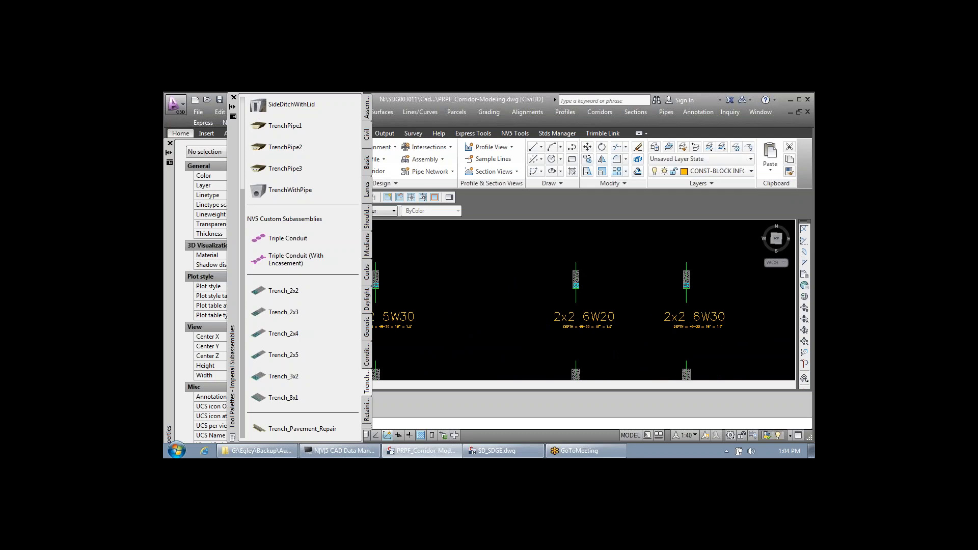
pyautogui.scroll(8, 617, 321)
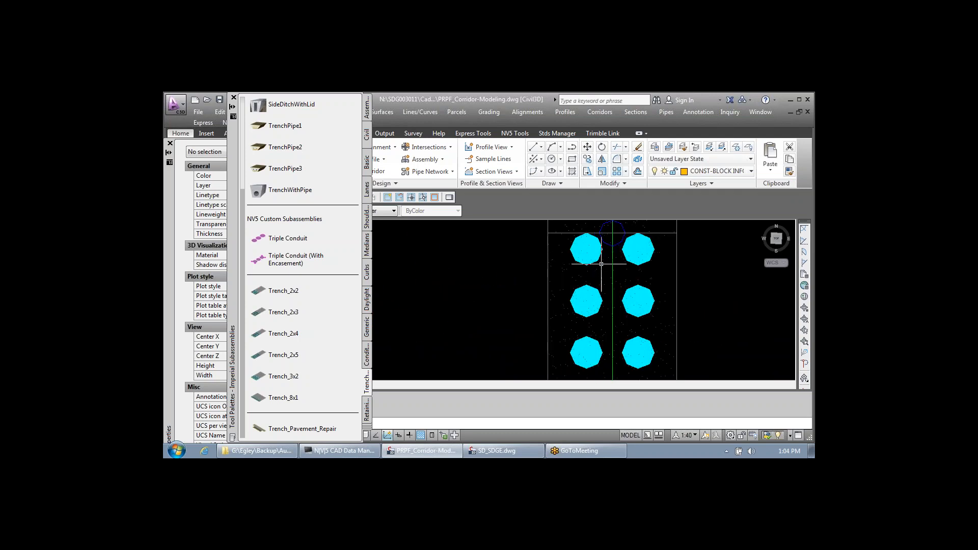
pyautogui.scroll(-4, 618, 276)
pyautogui.scroll(-6, 646, 316)
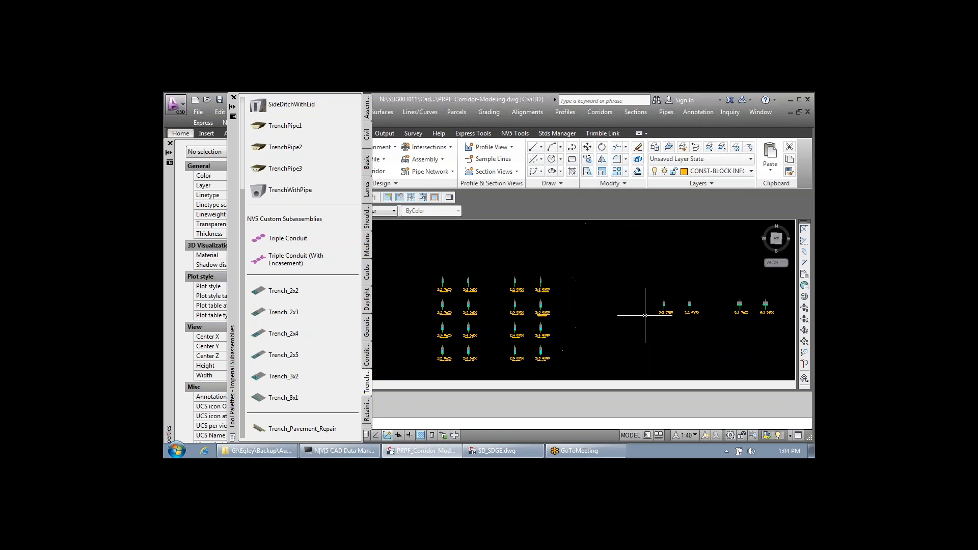
pyautogui.scroll(10, 776, 304)
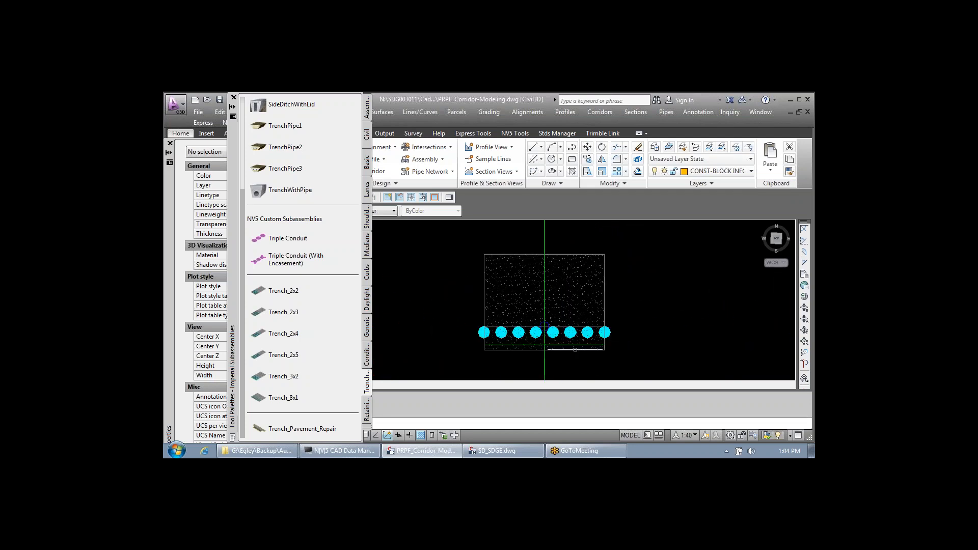
# Step: Select a Trench_8x1 subassembly, inspect its row of ducts up close, and clear the selection
pyautogui.scroll(-4, 571, 343)
pyautogui.click(591, 306)
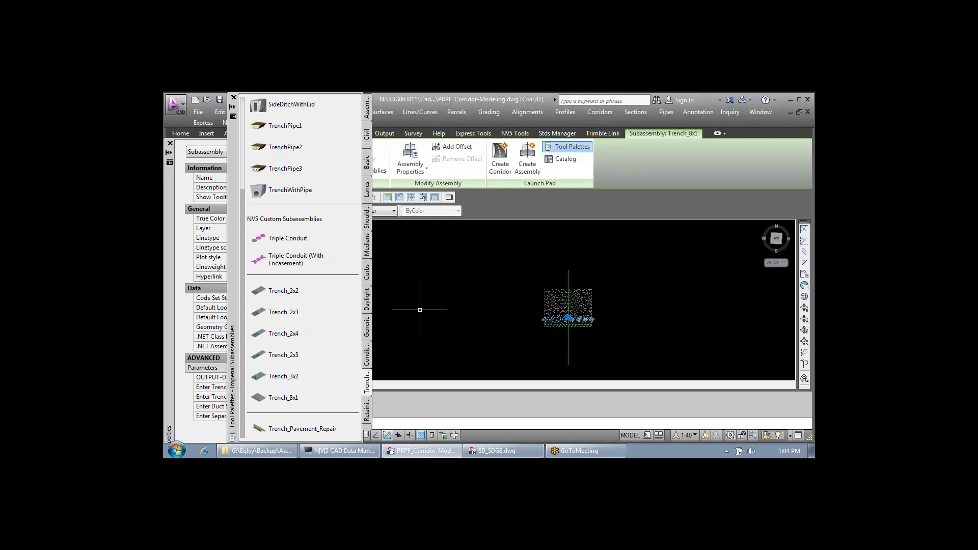
pyautogui.scroll(6, 565, 326)
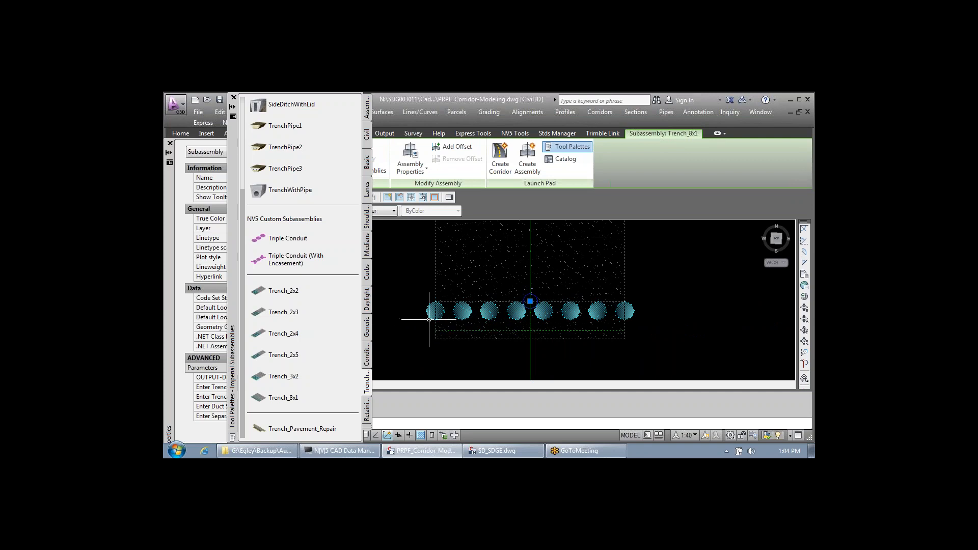
pyautogui.press('Escape')
# Step: Compare the 8x1 trench assemblies, examine the 8x1 5W20 ducts up close, and return to the corridor overview
pyautogui.scroll(-5, 621, 279)
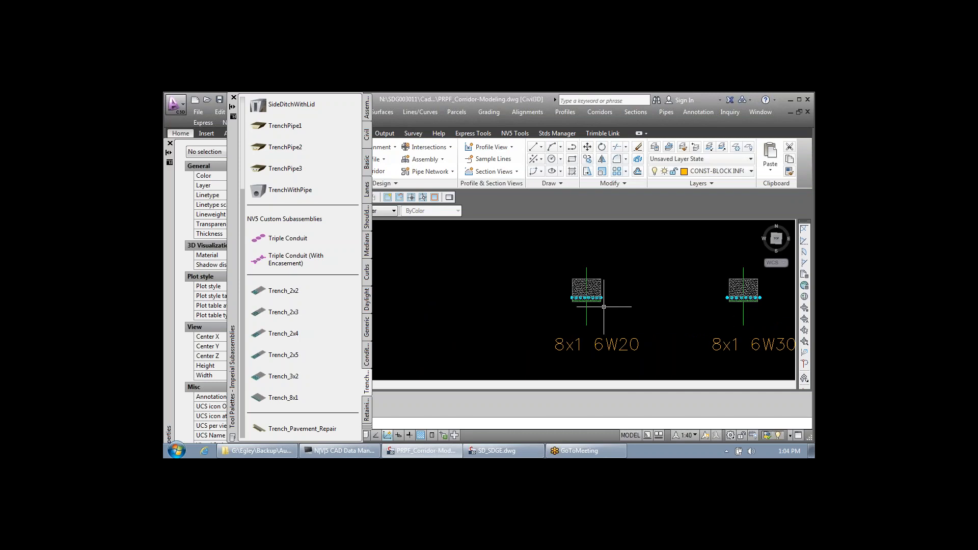
pyautogui.scroll(-4, 604, 307)
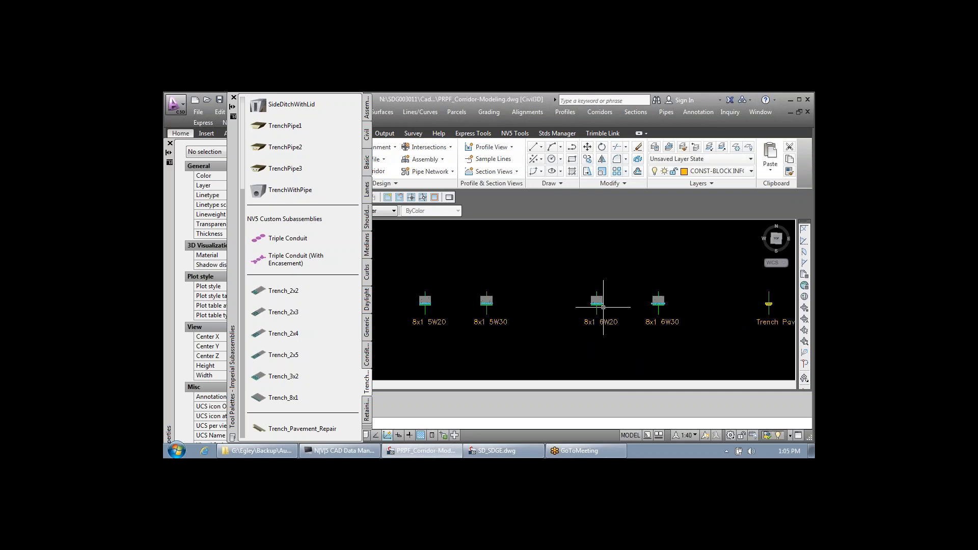
pyautogui.moveTo(604, 308)
pyautogui.scroll(2, 420, 300)
pyautogui.scroll(10, 420, 306)
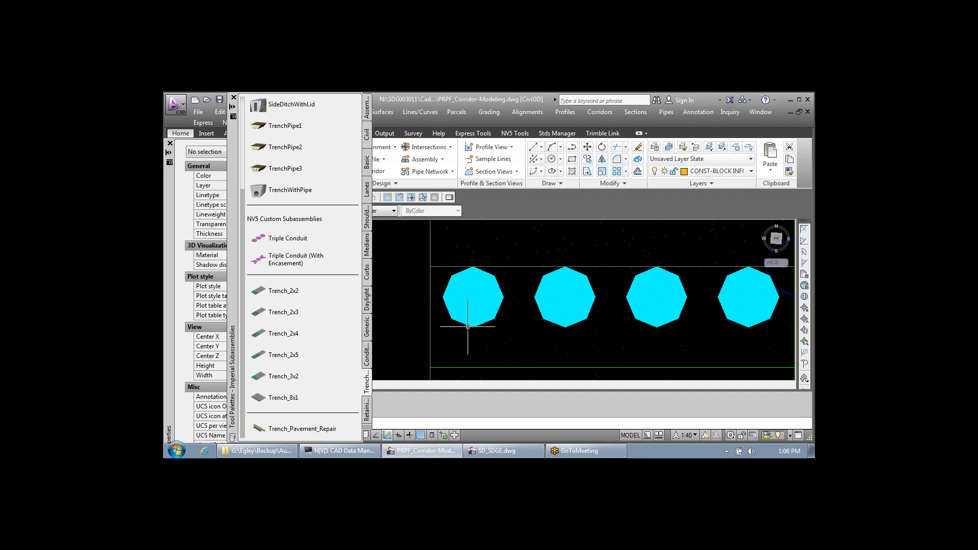
pyautogui.moveTo(468, 326)
pyautogui.scroll(-8, 487, 284)
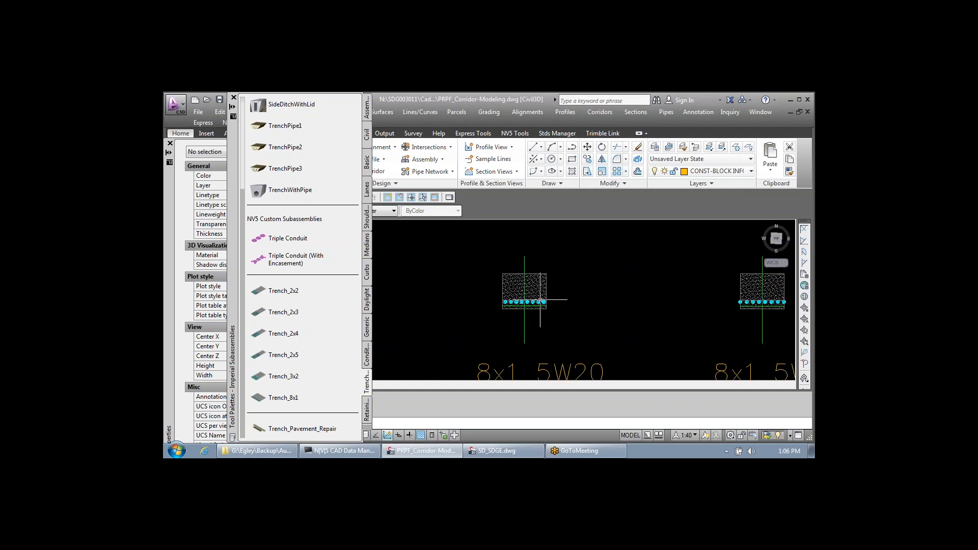
pyautogui.scroll(-8, 542, 301)
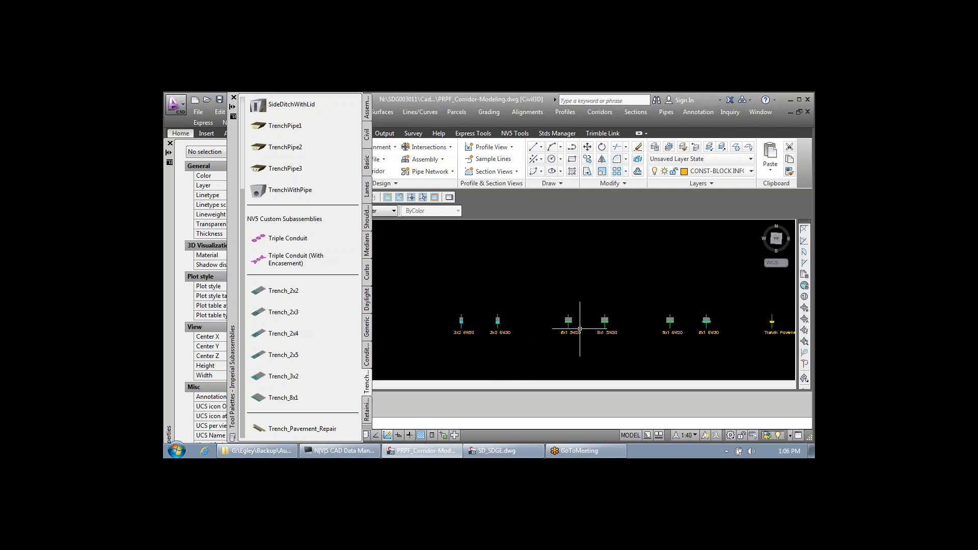
pyautogui.scroll(-4, 586, 301)
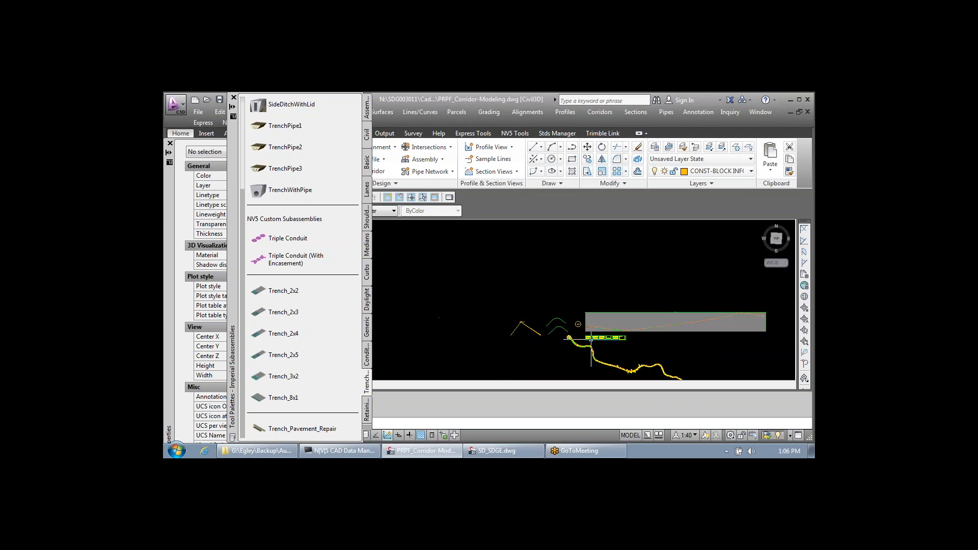
# Step: Examine the trench corridor up close in plan view along the alignment near station 25+00
pyautogui.scroll(8, 586, 306)
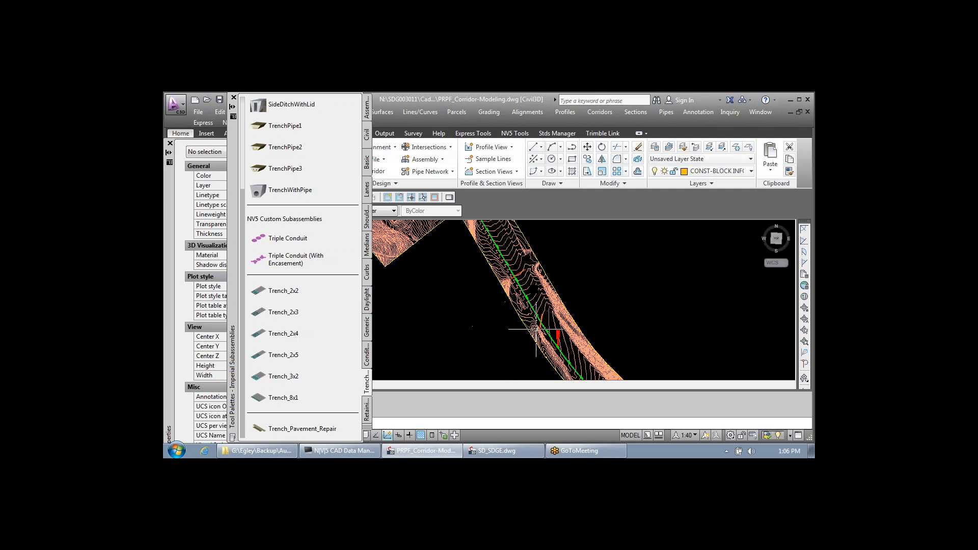
pyautogui.scroll(5, 539, 319)
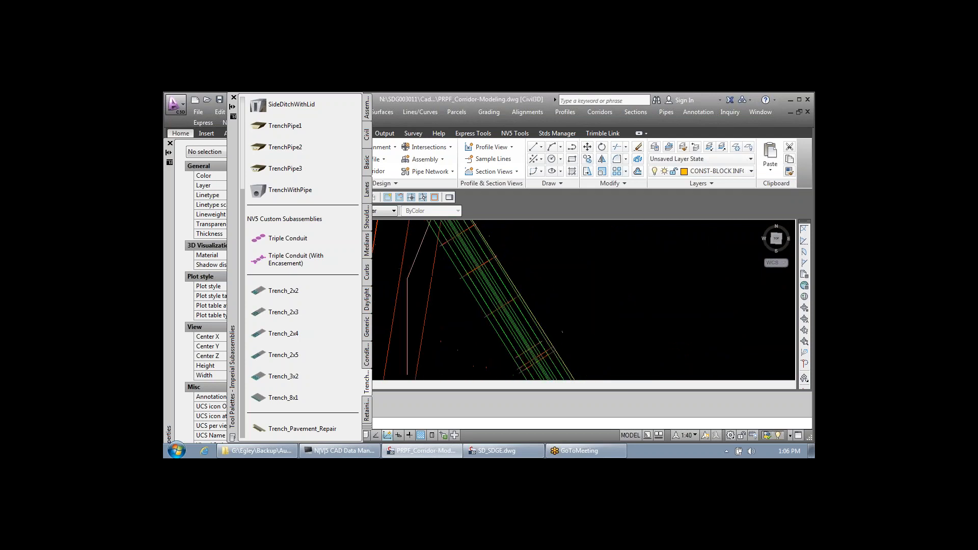
pyautogui.scroll(-5, 504, 283)
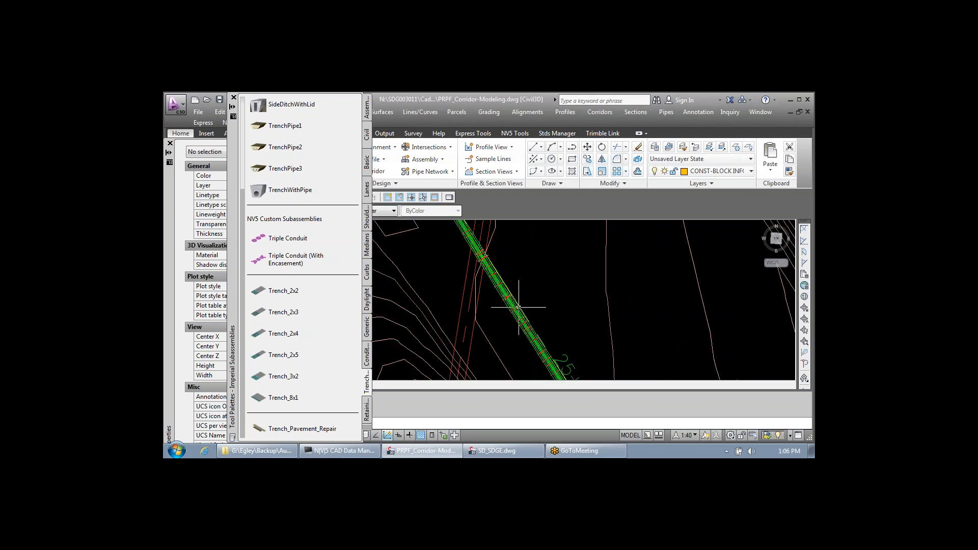
pyautogui.scroll(3, 525, 326)
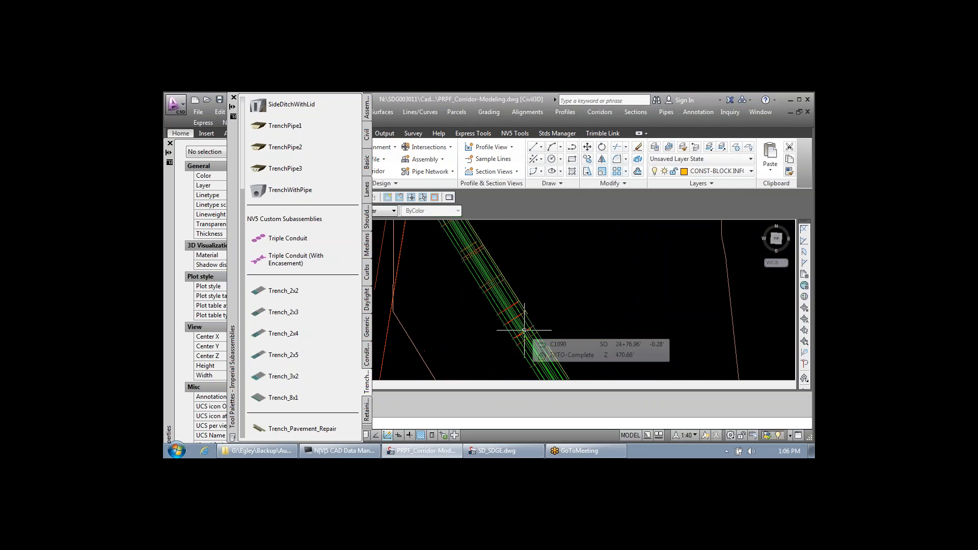
pyautogui.moveTo(517, 322)
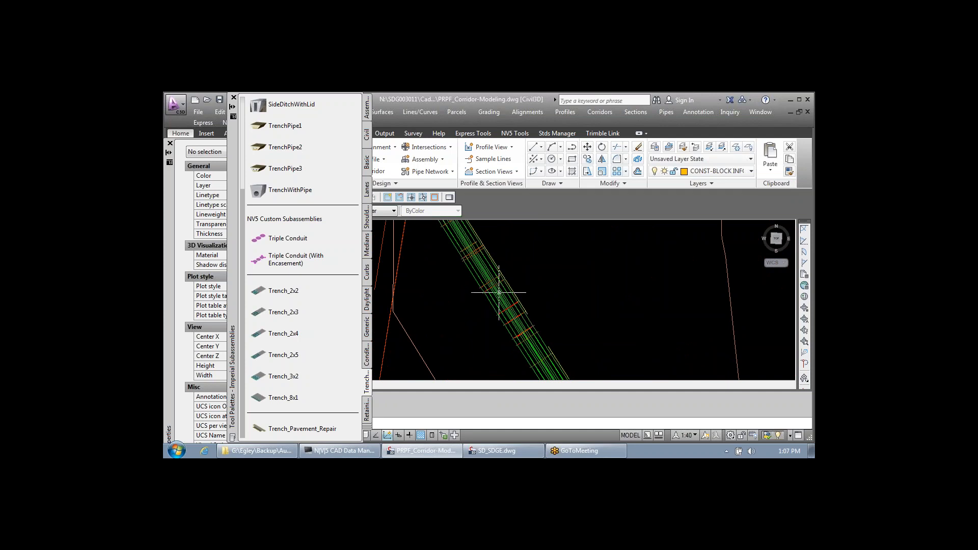
# Step: Look through the corridor's section sheets and examine the 2x4 duct trench in a cross section up close
pyautogui.scroll(-5, 504, 305)
pyautogui.scroll(-10, 472, 316)
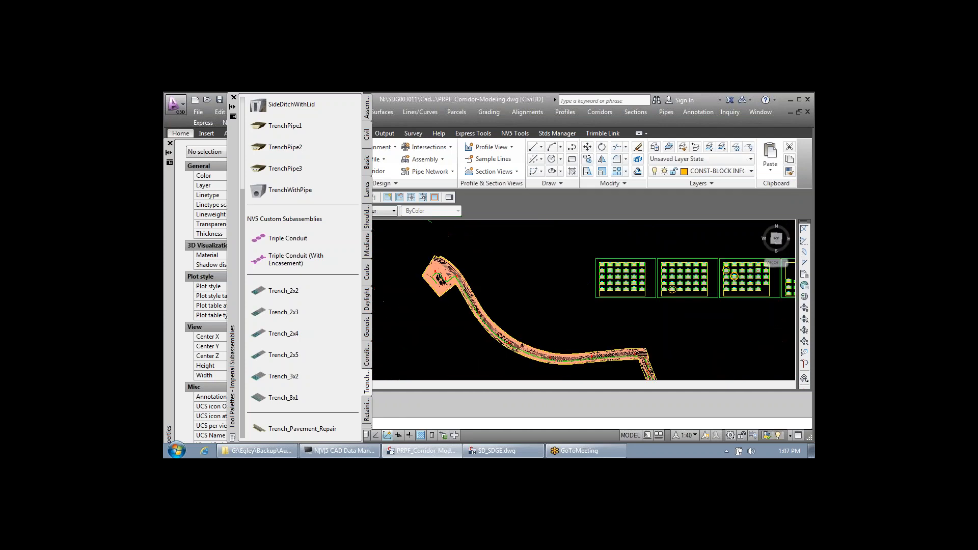
pyautogui.scroll(4, 564, 302)
pyautogui.scroll(-2, 564, 302)
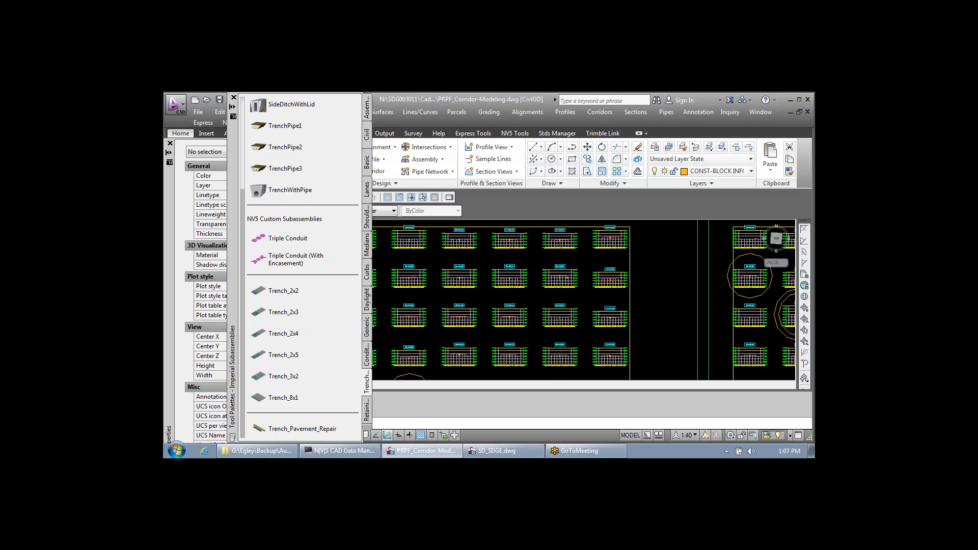
pyautogui.scroll(10, 507, 308)
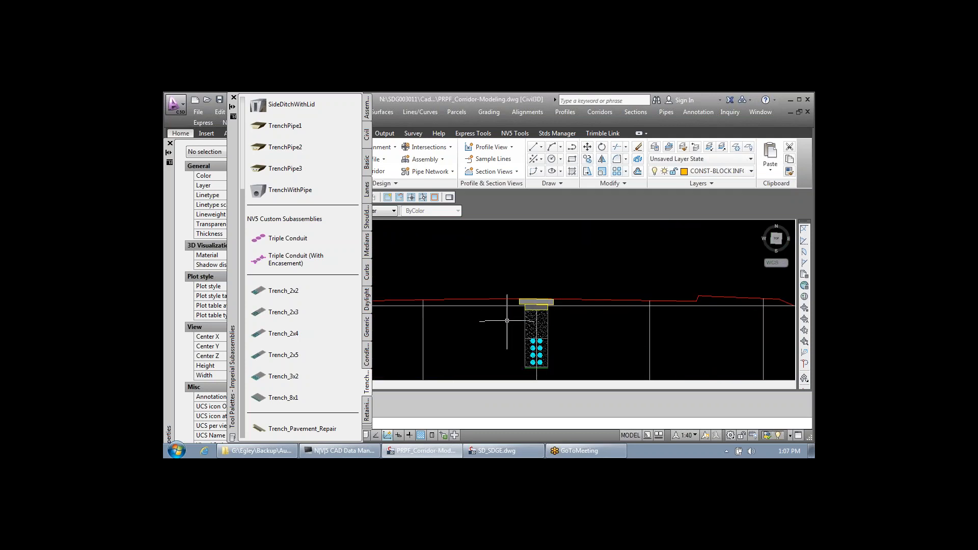
pyautogui.scroll(3, 501, 288)
pyautogui.scroll(-2, 499, 277)
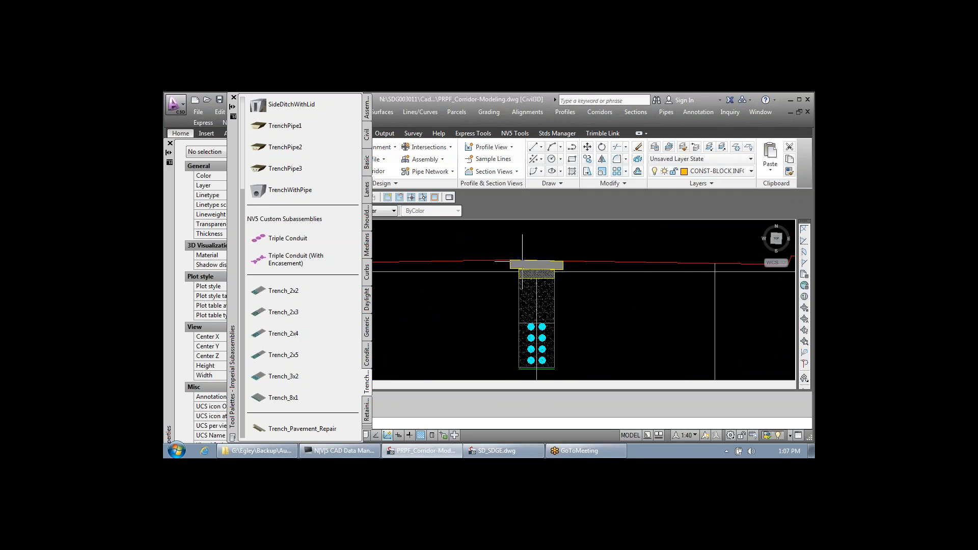
pyautogui.scroll(-2, 505, 292)
pyautogui.scroll(-10, 504, 292)
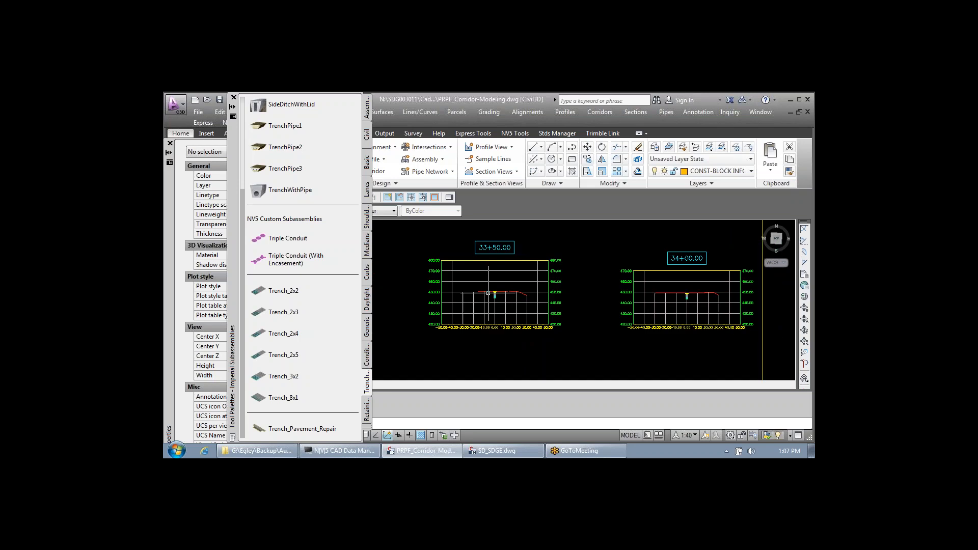
pyautogui.scroll(-3, 535, 295)
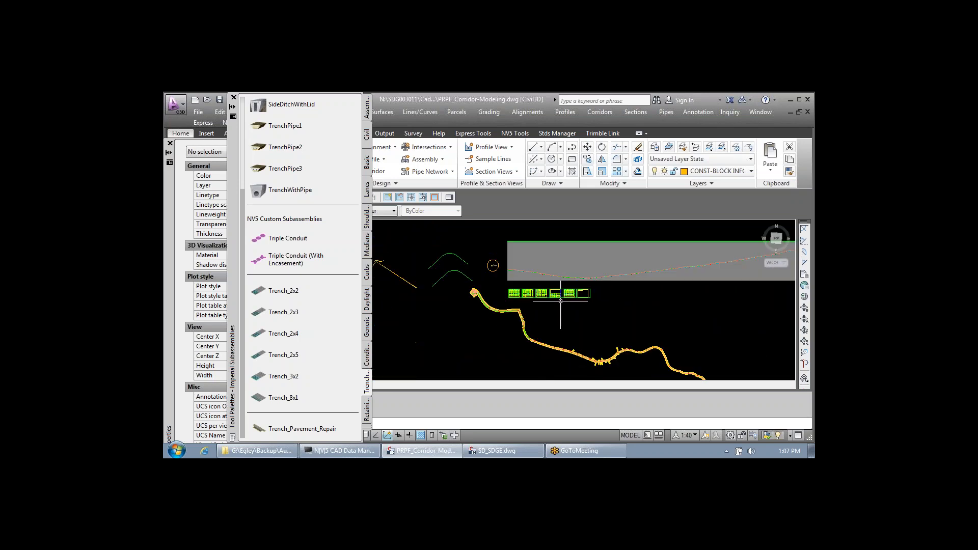
# Step: Select the Trench_Pavement_Repair subassembly in the drawing and close the subassembly tool palettes to uncover its properties
pyautogui.scroll(8, 494, 273)
pyautogui.scroll(8, 493, 274)
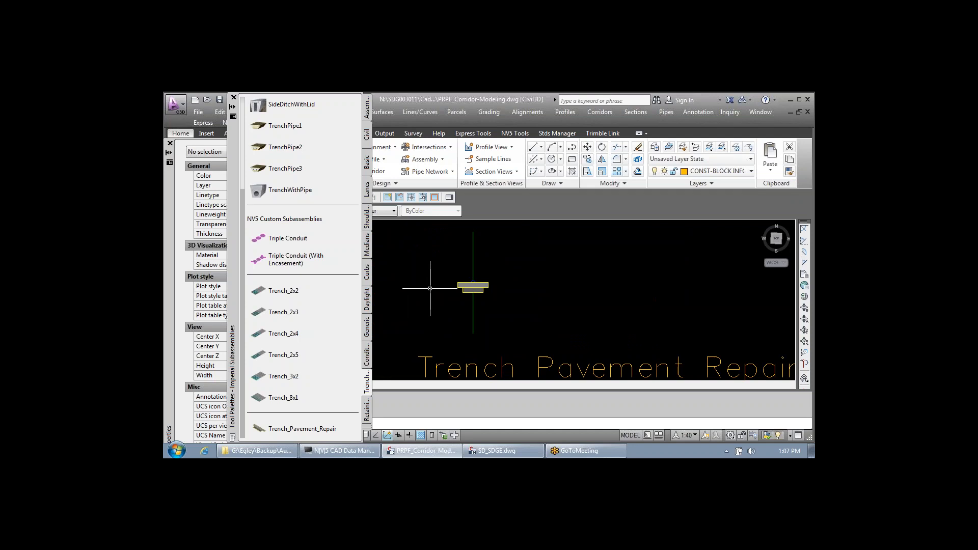
pyautogui.scroll(4, 459, 282)
pyautogui.scroll(1, 524, 298)
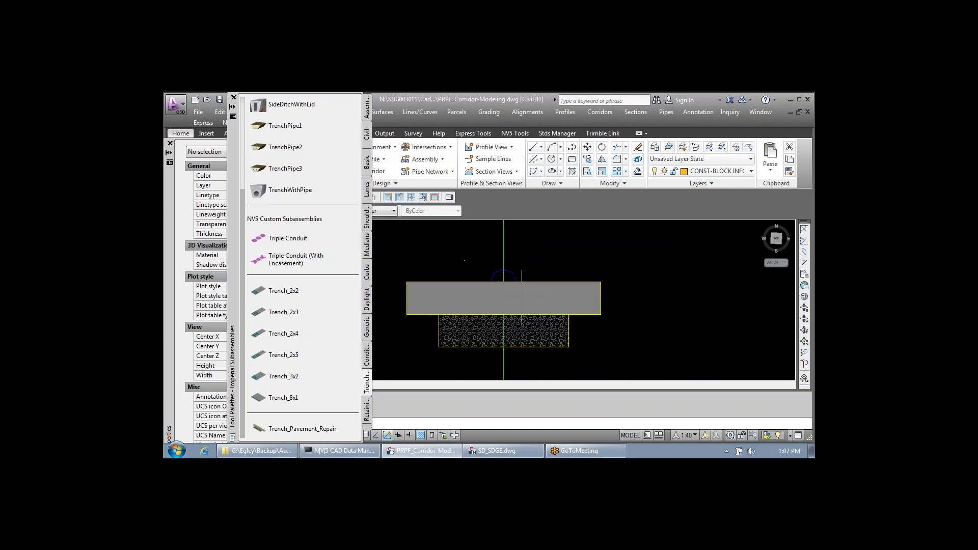
pyautogui.click(526, 296)
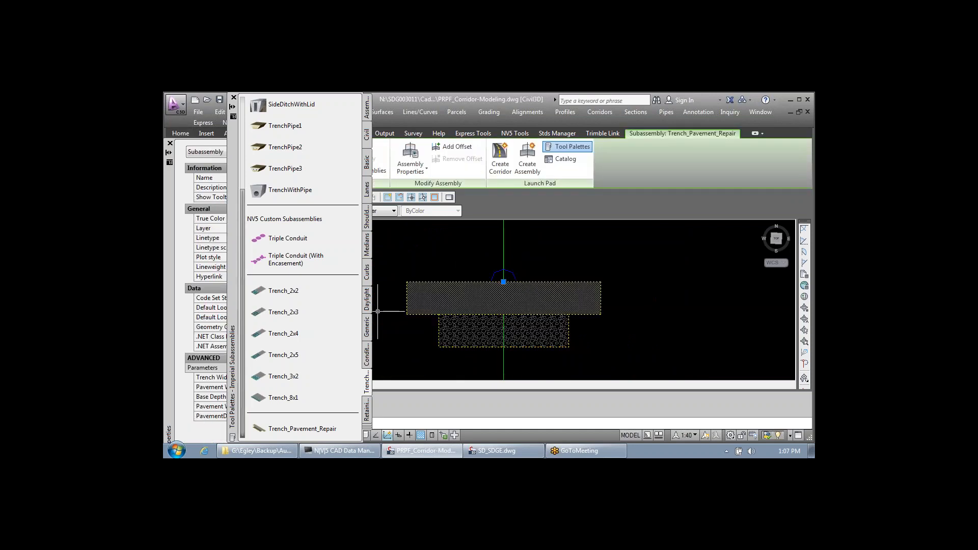
pyautogui.moveTo(258, 333); pyautogui.dragTo(259, 366)
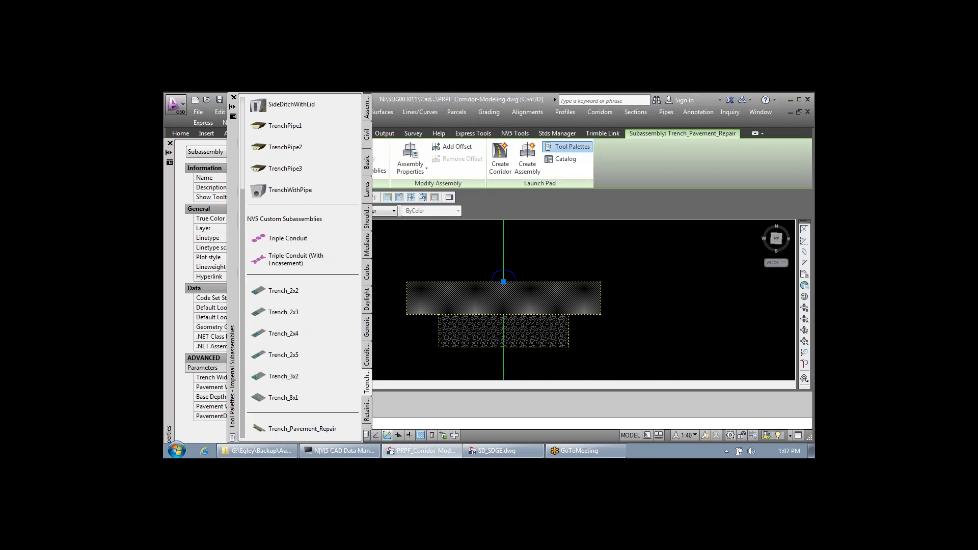
pyautogui.click(234, 97)
# Step: Set the pavement repair subassembly's trench width to 4 ft and left pavement width to 1 ft, widening the parameter name column
pyautogui.click(288, 378)
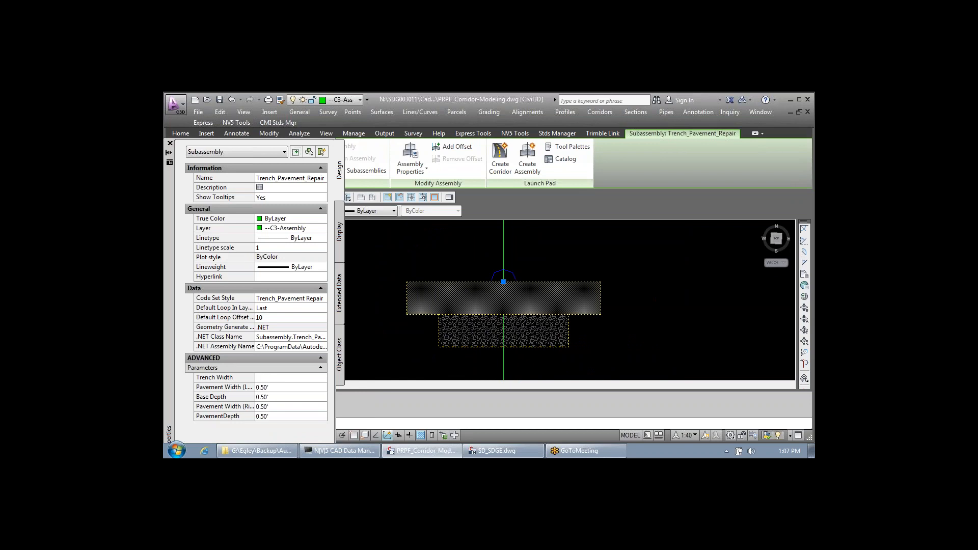
pyautogui.write('4')
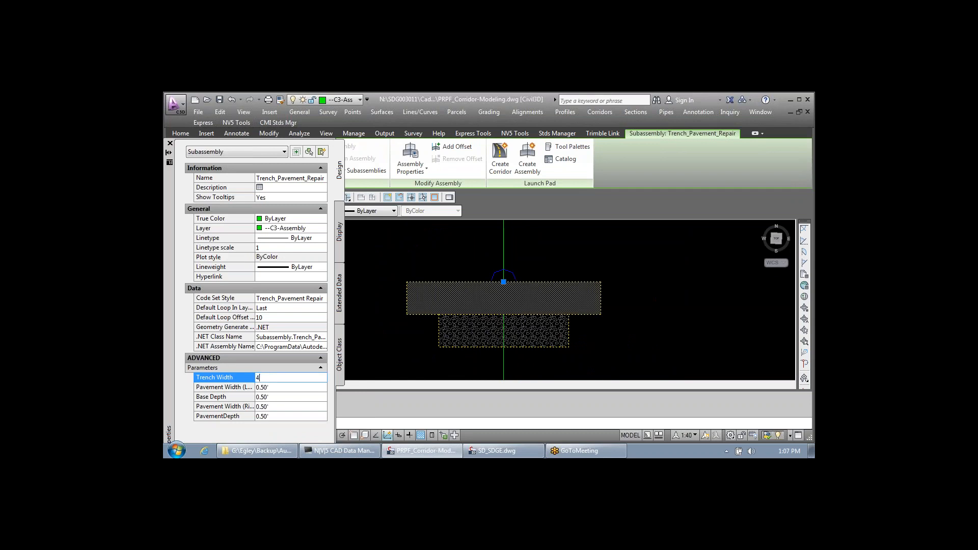
pyautogui.press('Tab')
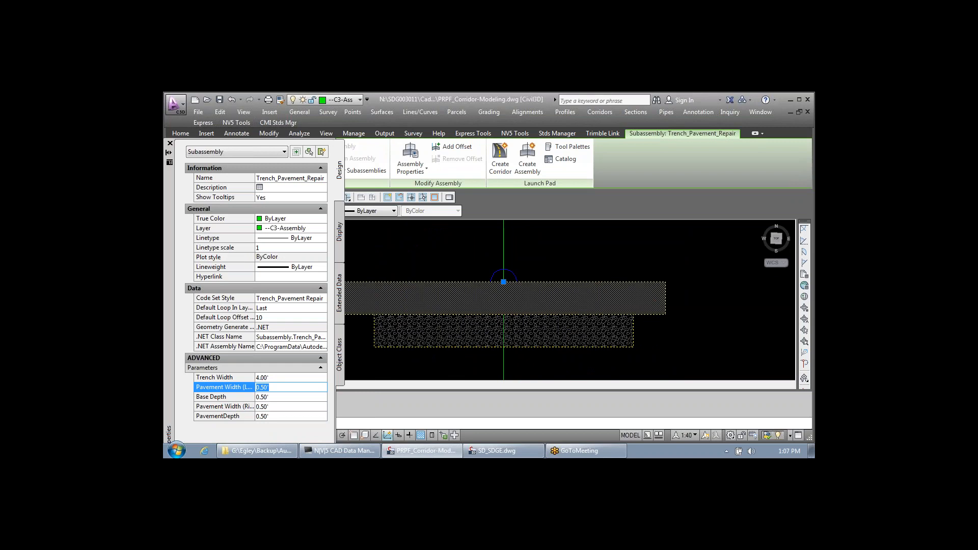
pyautogui.moveTo(254, 387); pyautogui.dragTo(264, 388)
pyautogui.click(278, 388)
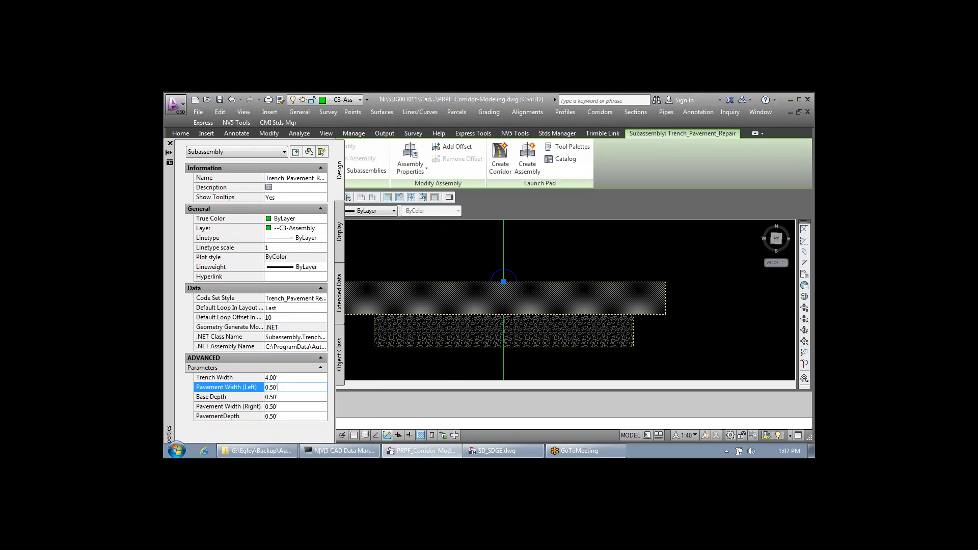
pyautogui.doubleClick(278, 387)
pyautogui.write('1')
pyautogui.press('Return')
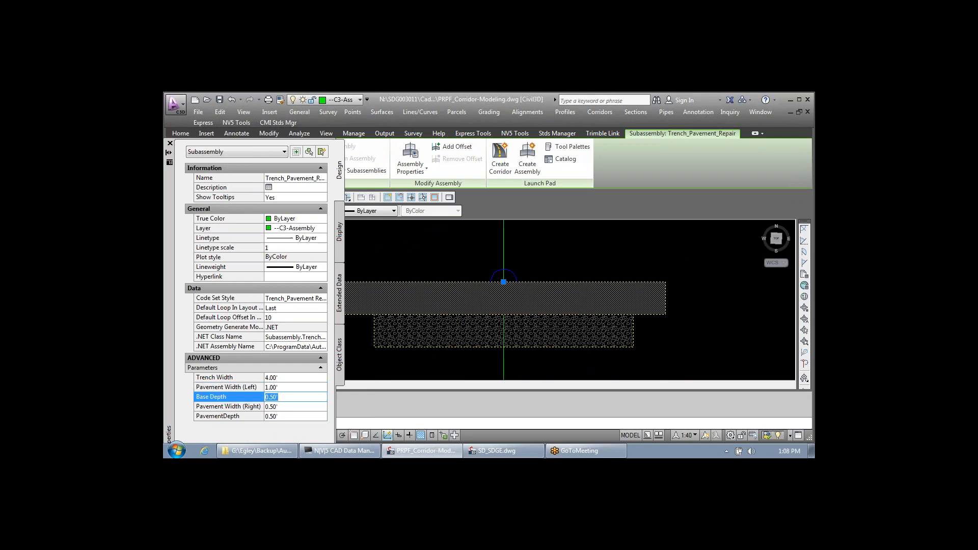
# Step: Set the subassembly's base depth and right pavement width to 1 ft each, and the pavement depth to 0.33 ft
pyautogui.write('11')
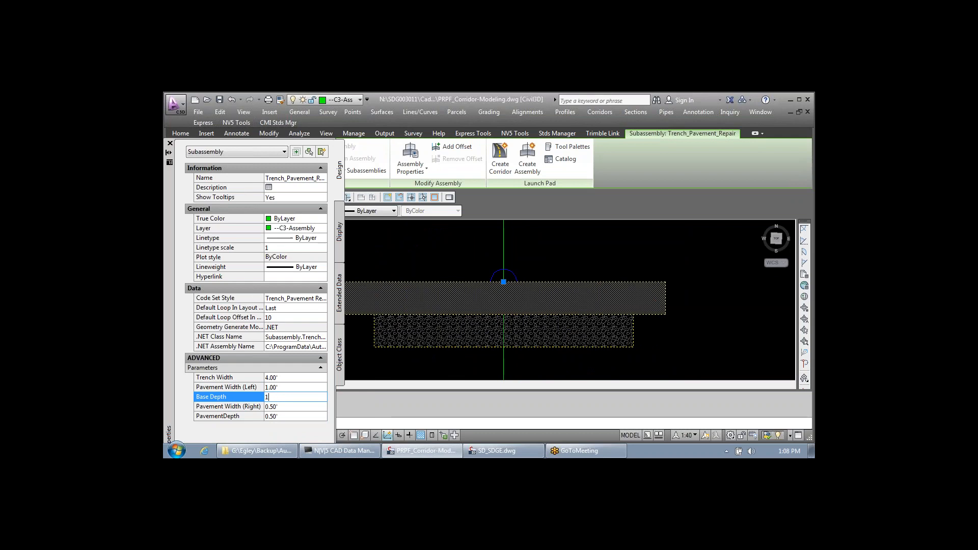
pyautogui.press('Return')
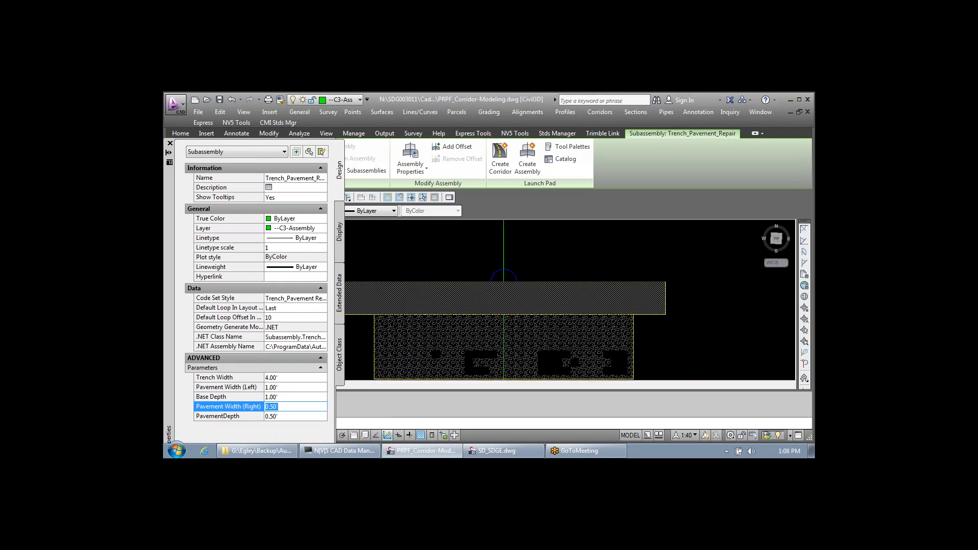
pyautogui.write('1')
pyautogui.press('Return')
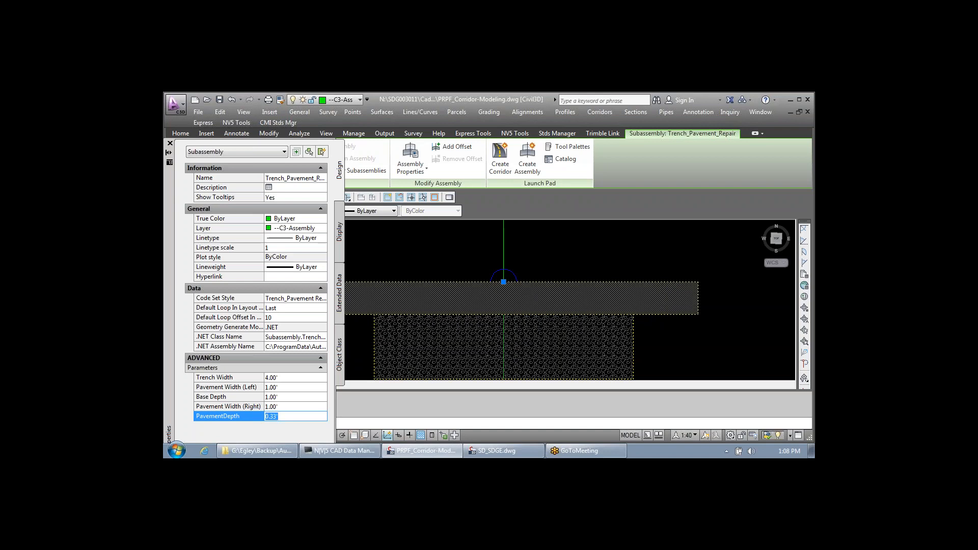
pyautogui.click(663, 341)
pyautogui.click(653, 326)
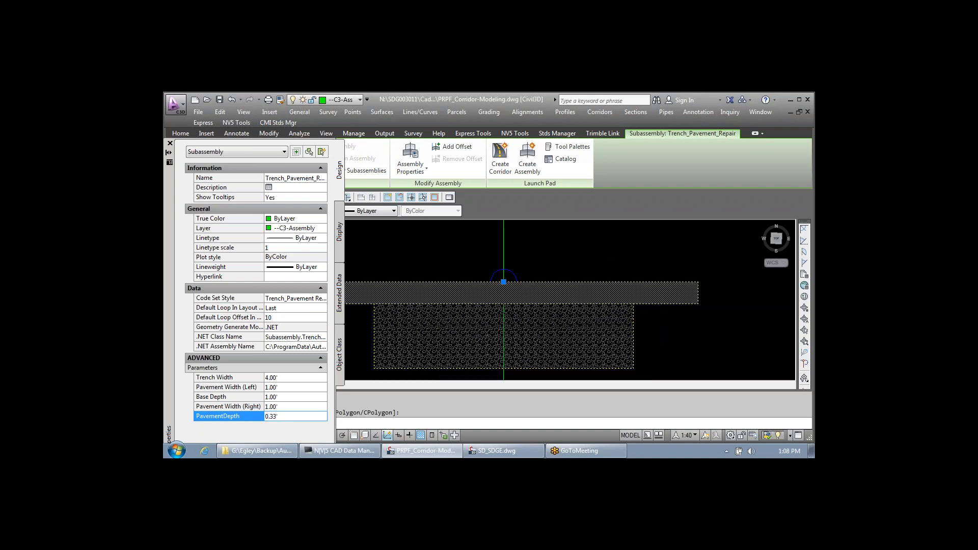
# Step: Clear the selection, examine the resized pavement and base layers up close, and return to the project overview
pyautogui.scroll(-2, 611, 294)
pyautogui.press('Escape')
pyautogui.scroll(-2, 611, 294)
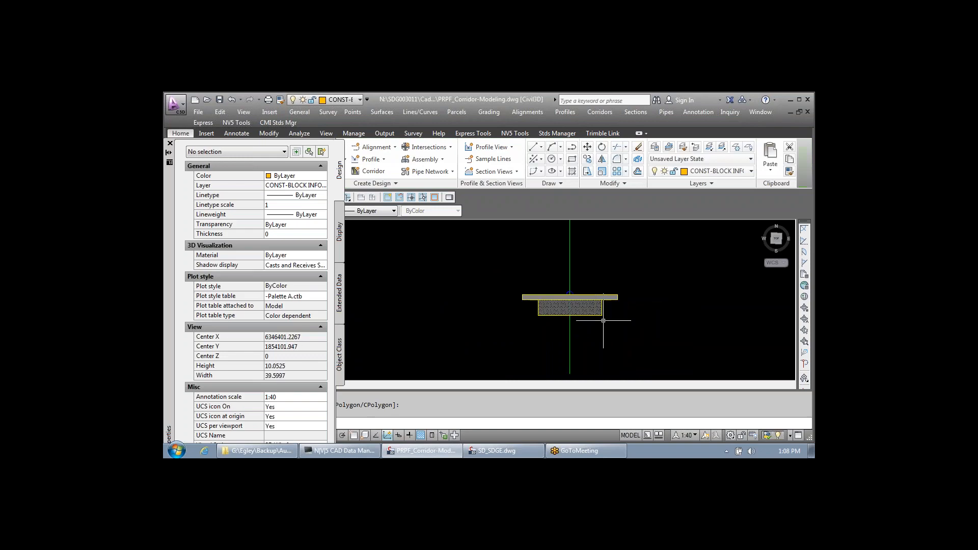
pyautogui.scroll(3, 605, 311)
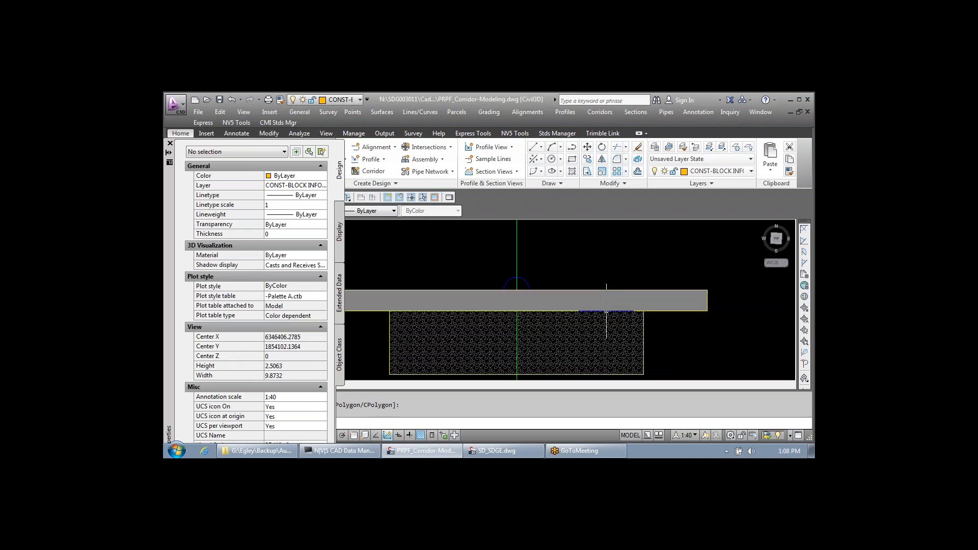
pyautogui.scroll(5, 644, 315)
pyautogui.scroll(-5, 623, 299)
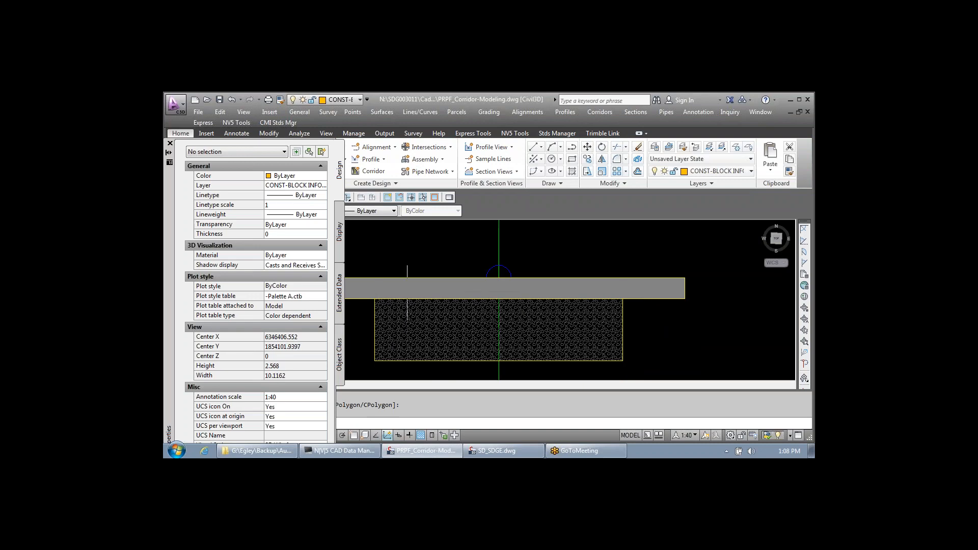
pyautogui.scroll(-10, 629, 293)
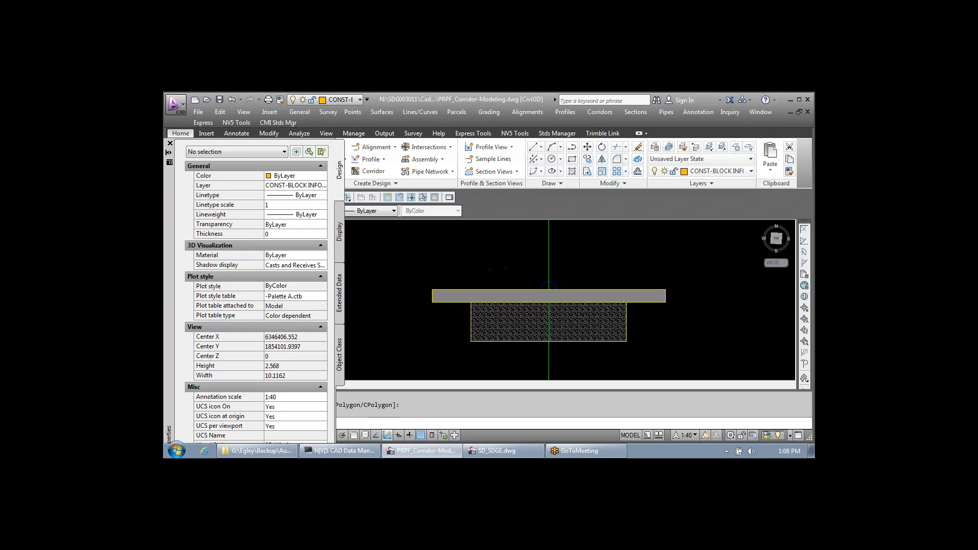
pyautogui.scroll(-4, 606, 313)
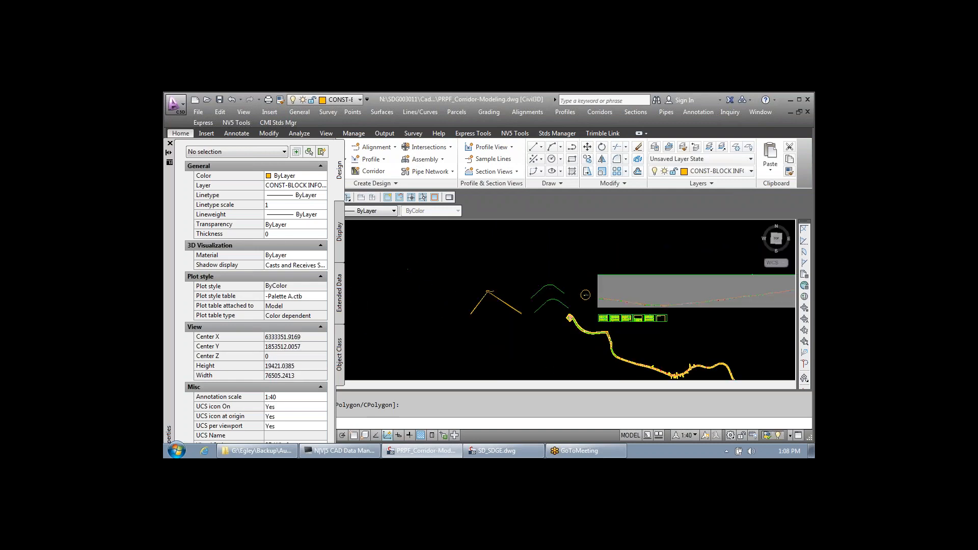
# Step: Examine the 38+00 section view, including the ducts, the nearby pipe crossing, and the joint between pavement and base layers
pyautogui.scroll(6, 571, 319)
pyautogui.scroll(20, 561, 335)
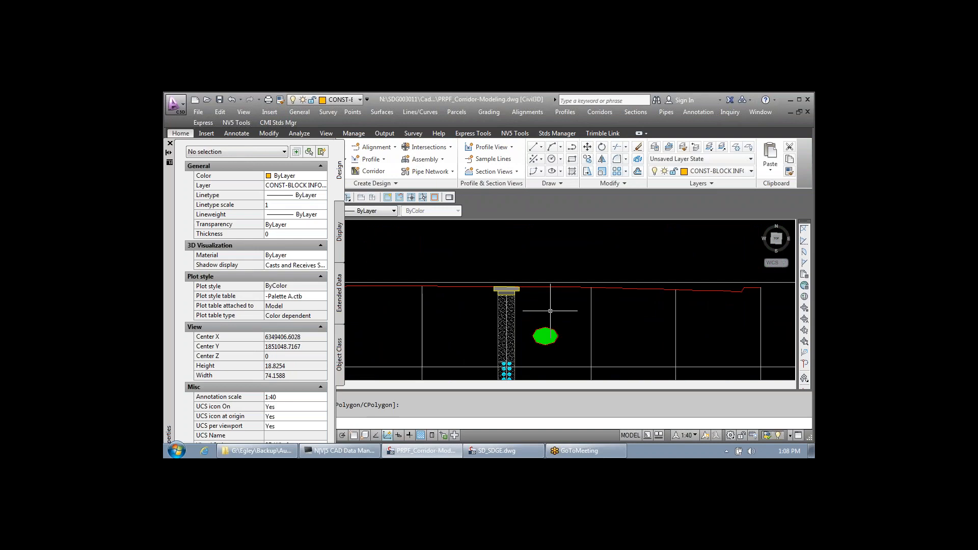
pyautogui.scroll(3, 561, 316)
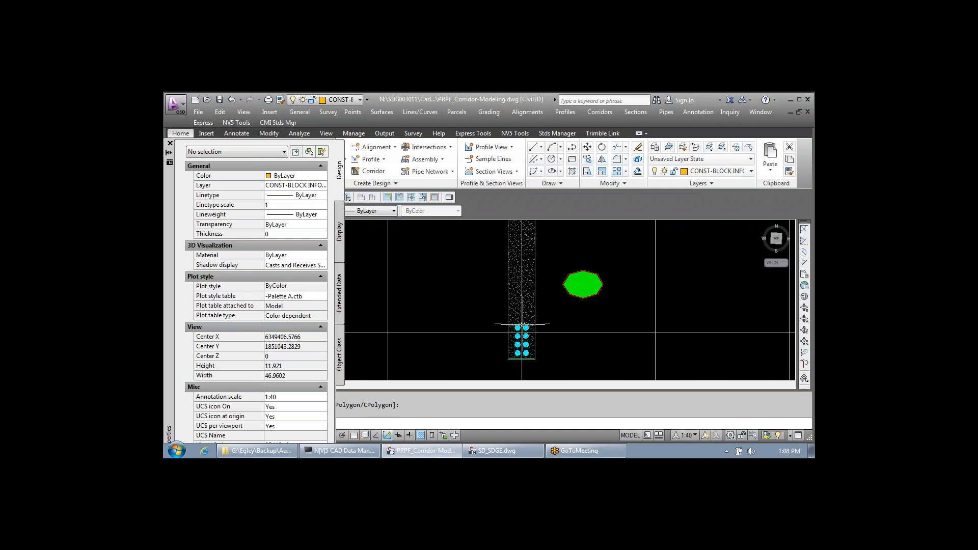
pyautogui.scroll(-2, 524, 326)
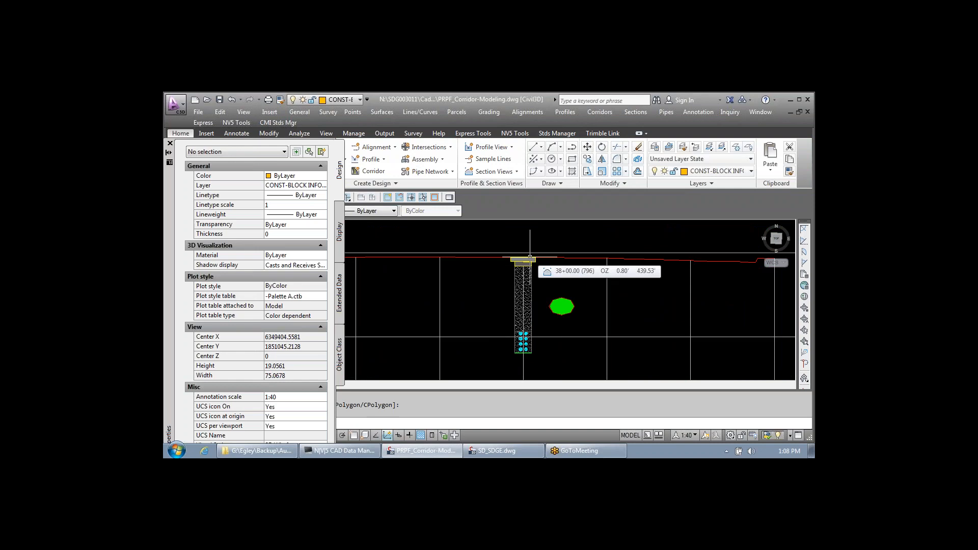
pyautogui.scroll(8, 530, 258)
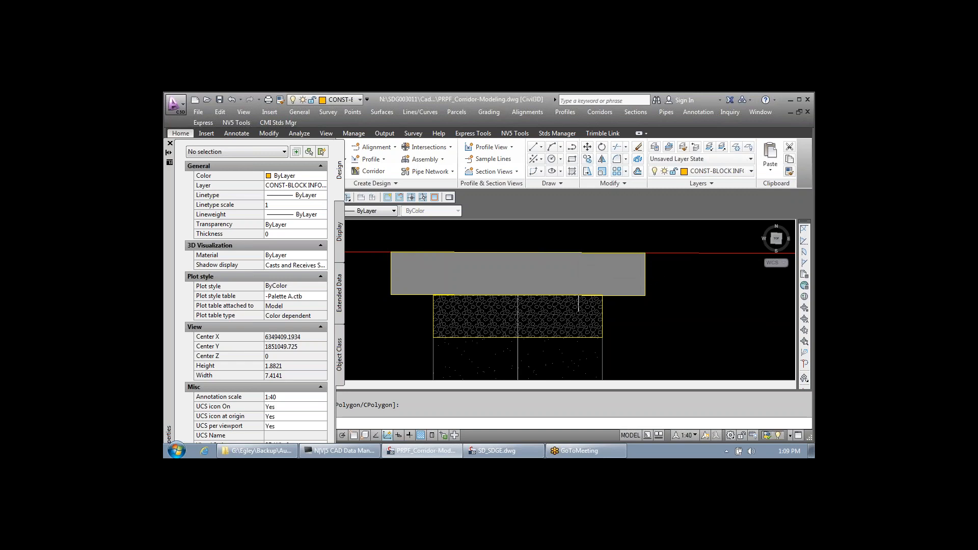
pyautogui.scroll(6, 579, 303)
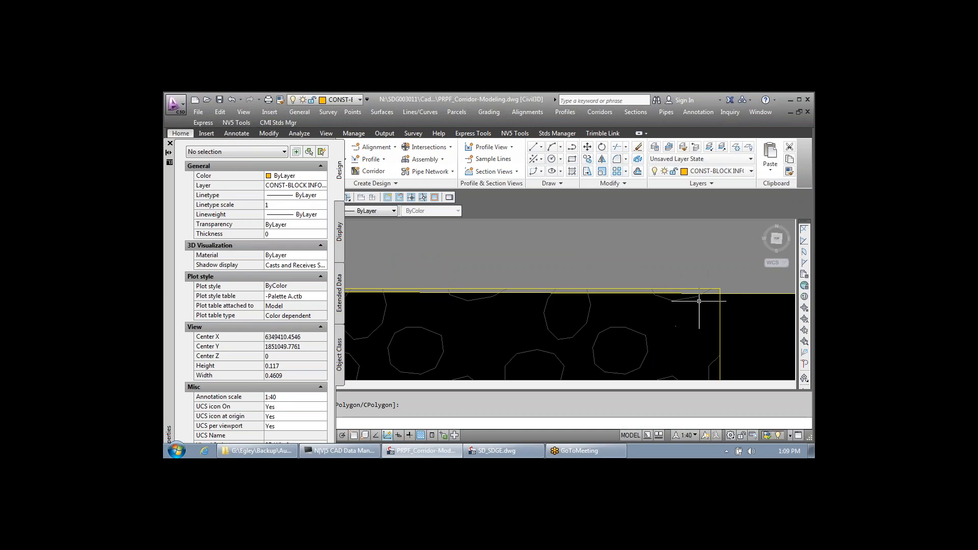
pyautogui.scroll(-4, 653, 299)
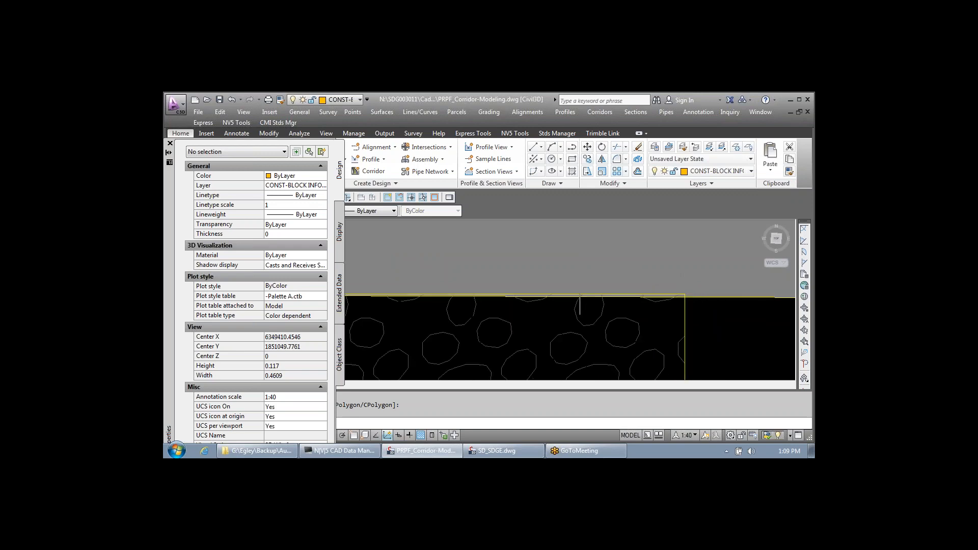
# Step: Examine the 47+00 section view, including the pavement and base layers, the duct bank, and the nearby pipe crossings
pyautogui.scroll(-10, 523, 286)
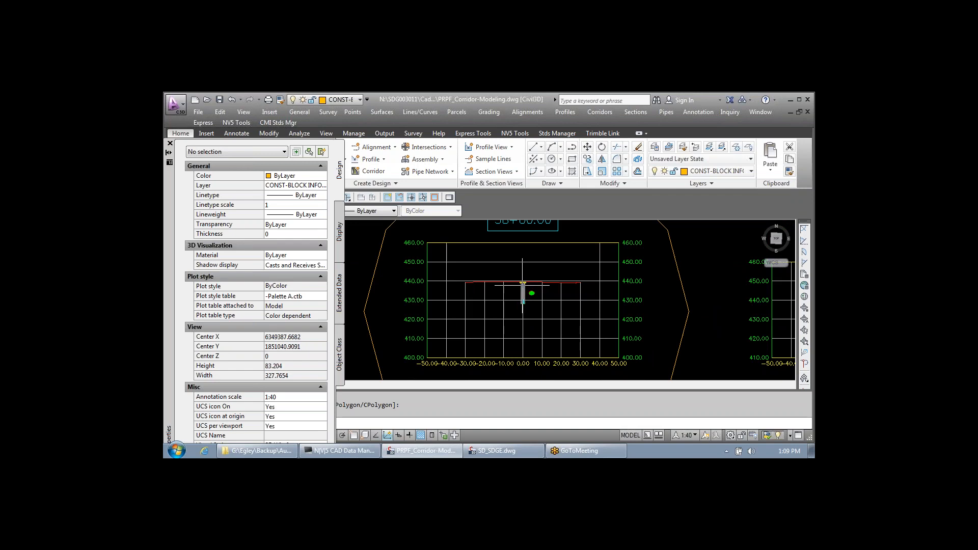
pyautogui.scroll(-2, 524, 286)
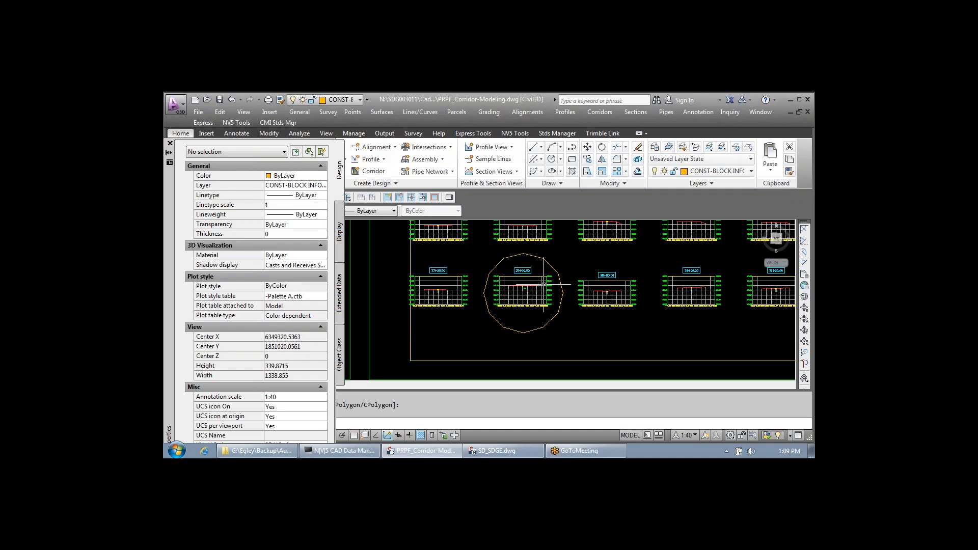
pyautogui.scroll(3, 523, 287)
pyautogui.scroll(-7, 522, 288)
pyautogui.scroll(2, 656, 299)
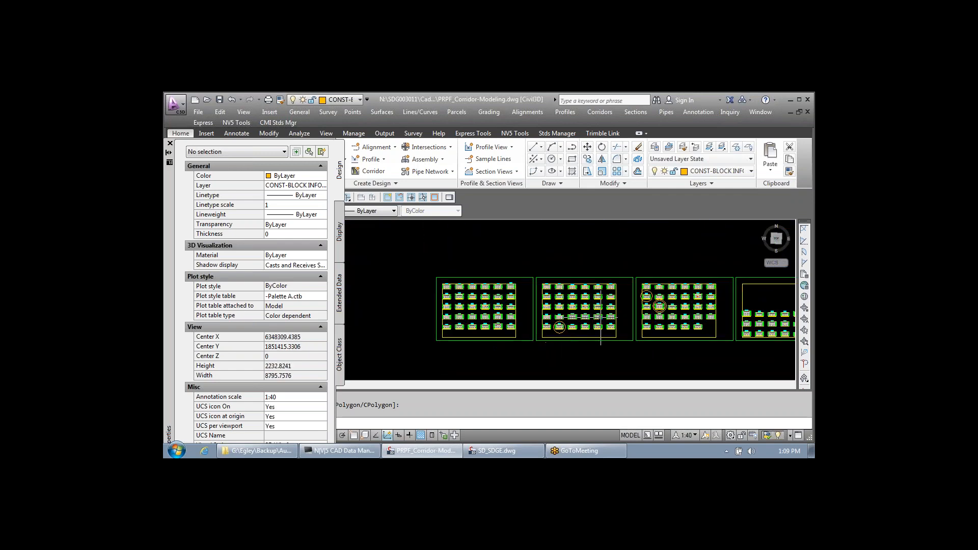
pyautogui.scroll(9, 656, 300)
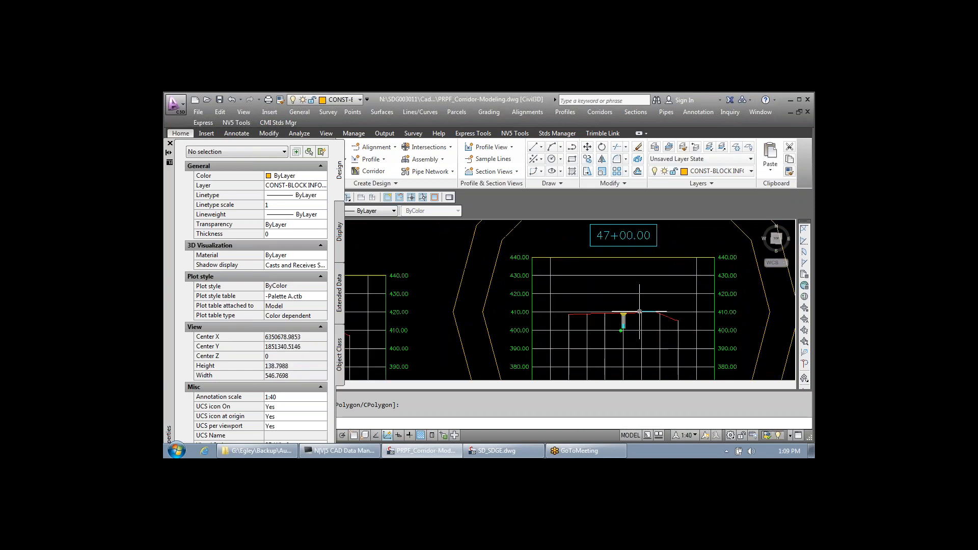
pyautogui.scroll(4, 616, 318)
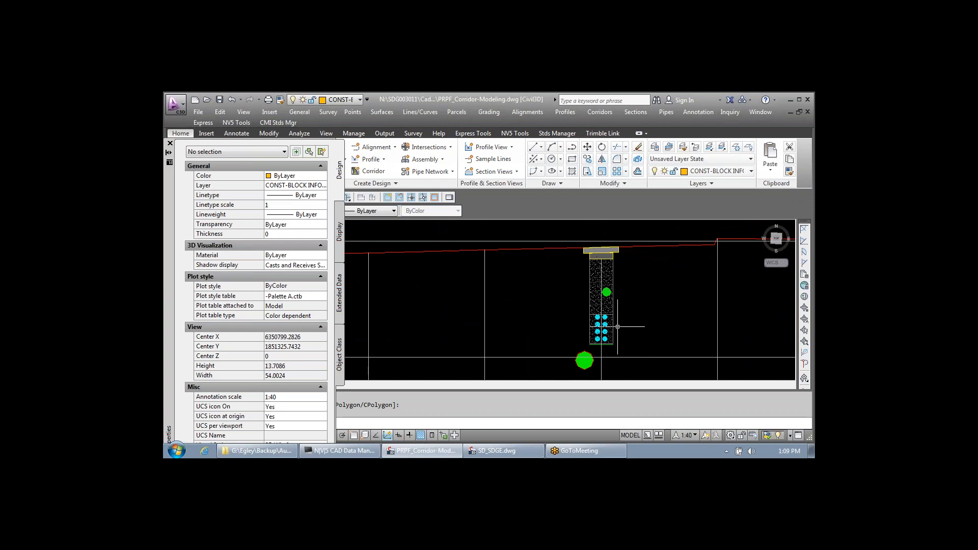
pyautogui.scroll(-2, 572, 271)
pyautogui.scroll(-6, 573, 270)
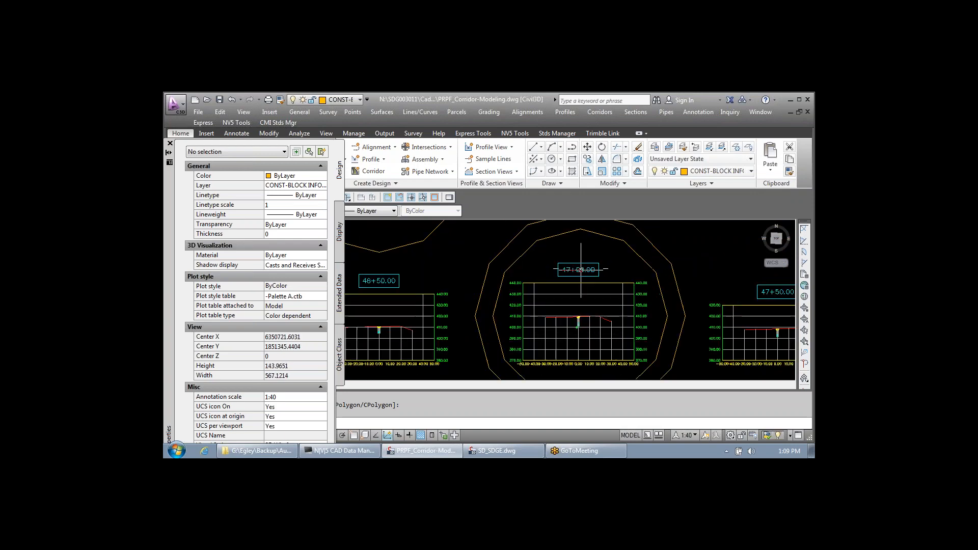
pyautogui.scroll(7, 587, 321)
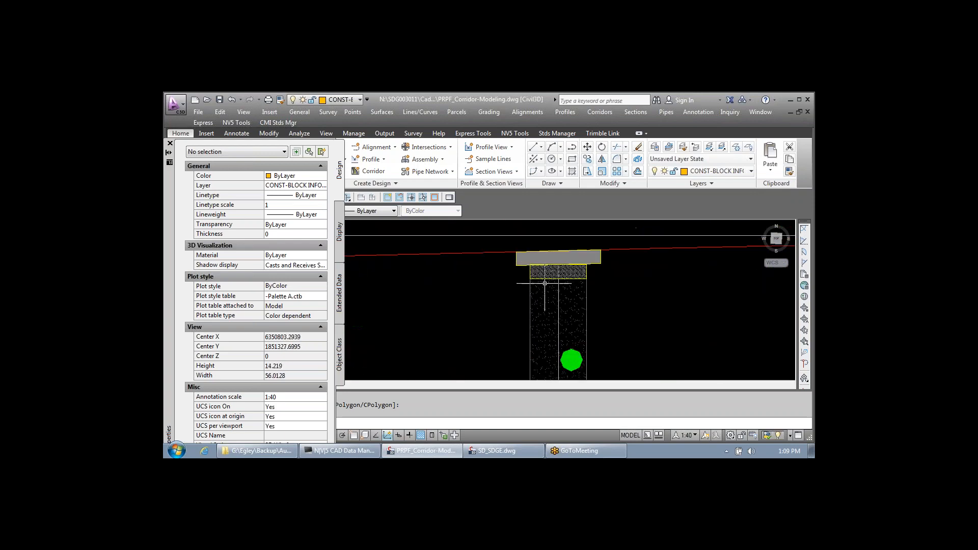
pyautogui.scroll(-2, 549, 284)
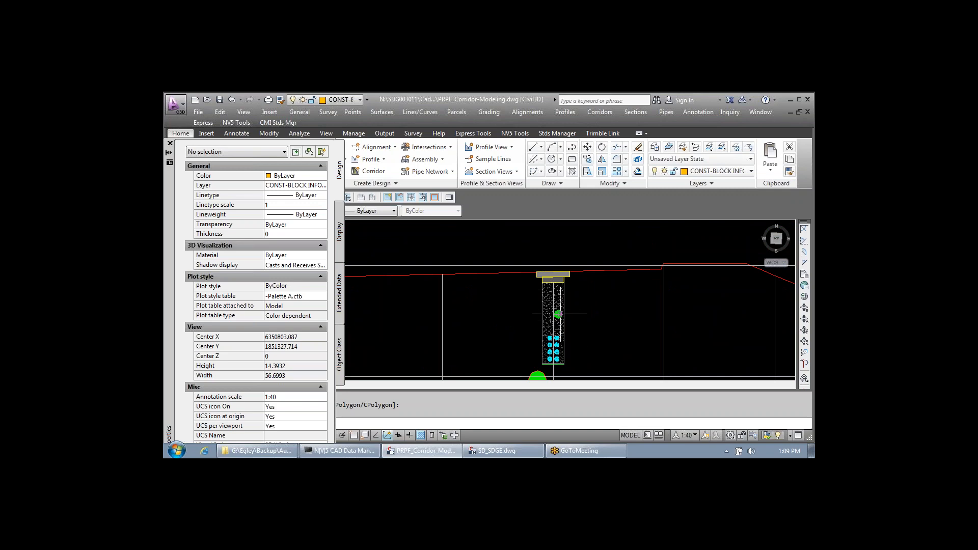
pyautogui.scroll(-1, 561, 311)
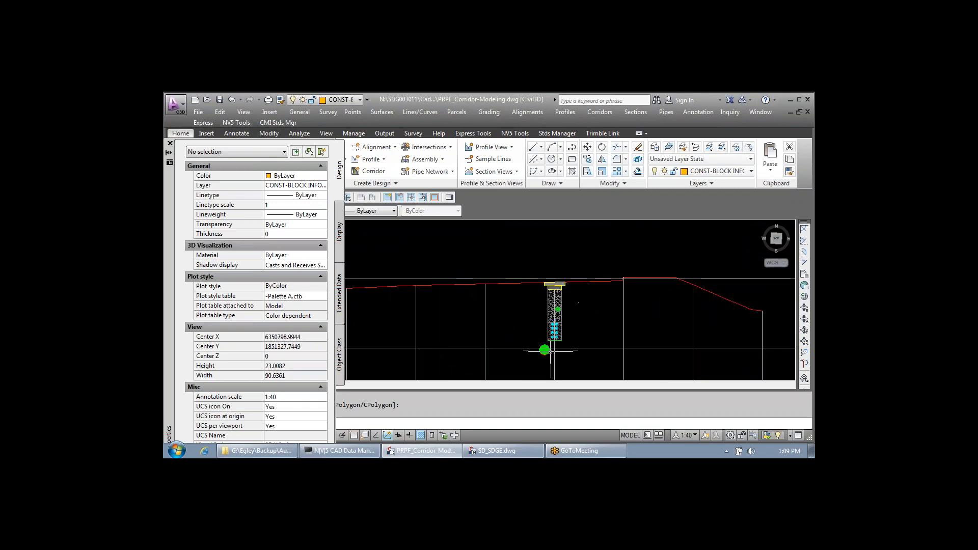
pyautogui.scroll(1, 542, 349)
pyautogui.scroll(2, 543, 348)
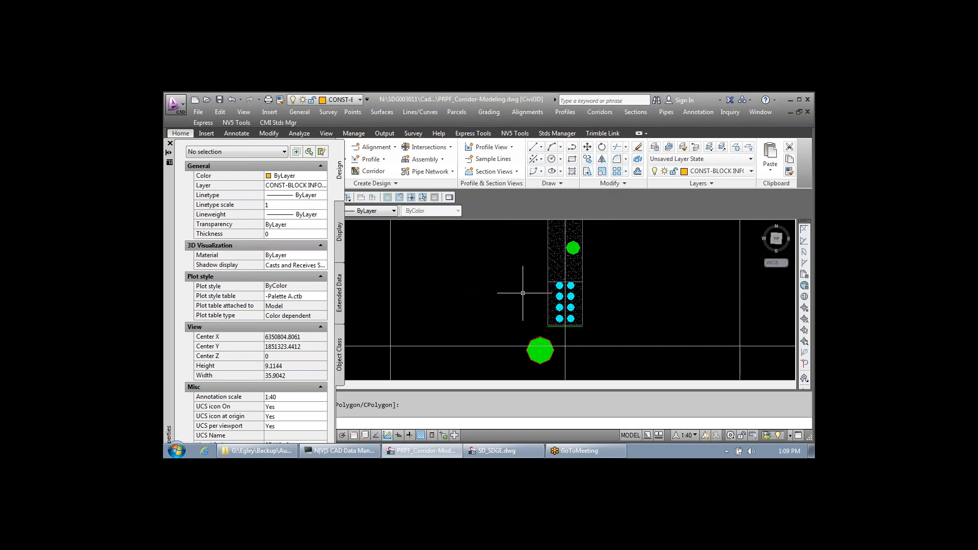
# Step: Inspect the large pipe crossing below the duct bank in the 47+00 section view and clear its selection
pyautogui.press('Escape')
pyautogui.press('Escape')
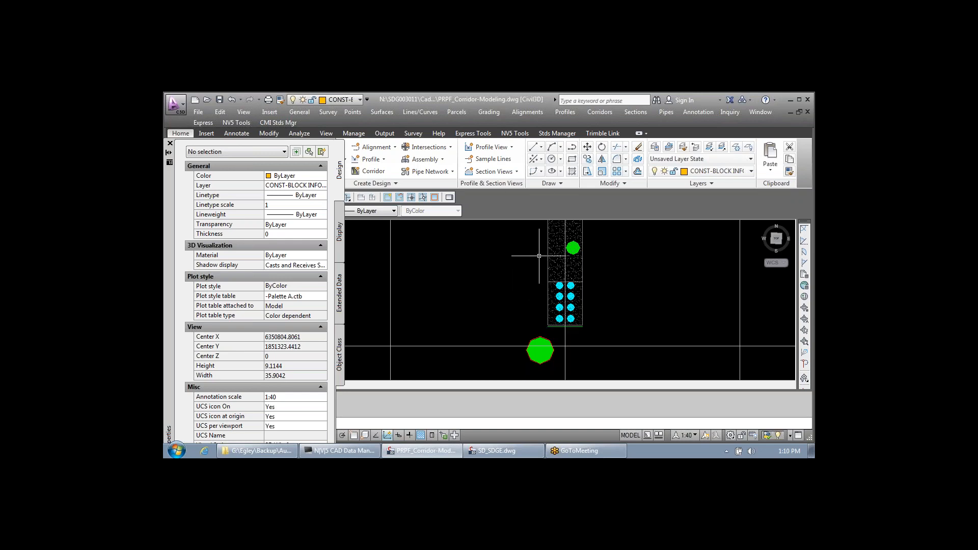
pyautogui.click(541, 350)
pyautogui.press('Escape')
pyautogui.scroll(4, 535, 357)
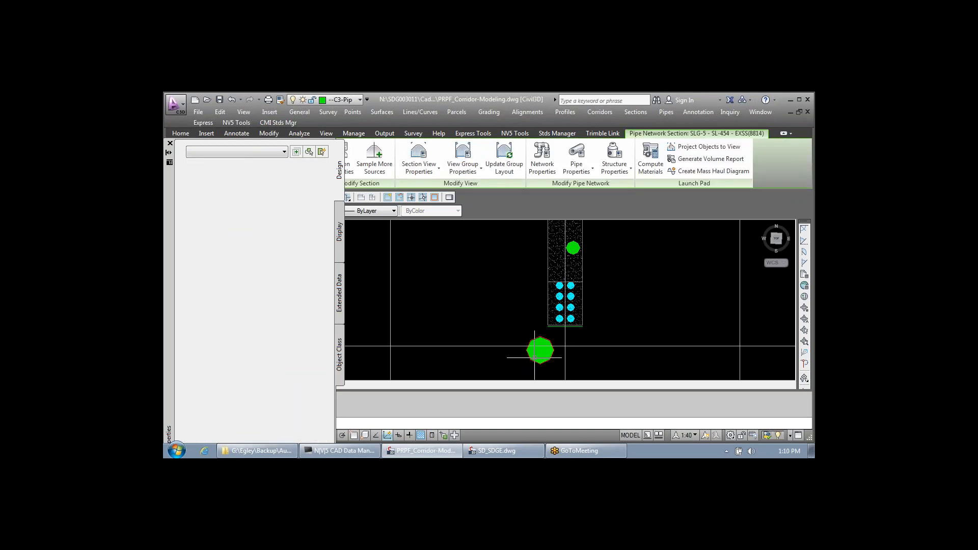
pyautogui.scroll(-3, 535, 356)
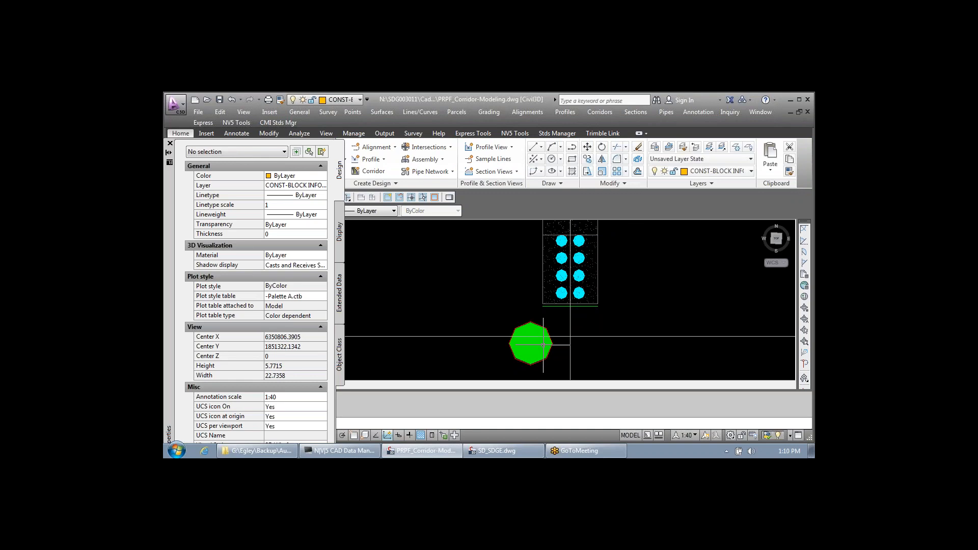
pyautogui.scroll(-3, 558, 314)
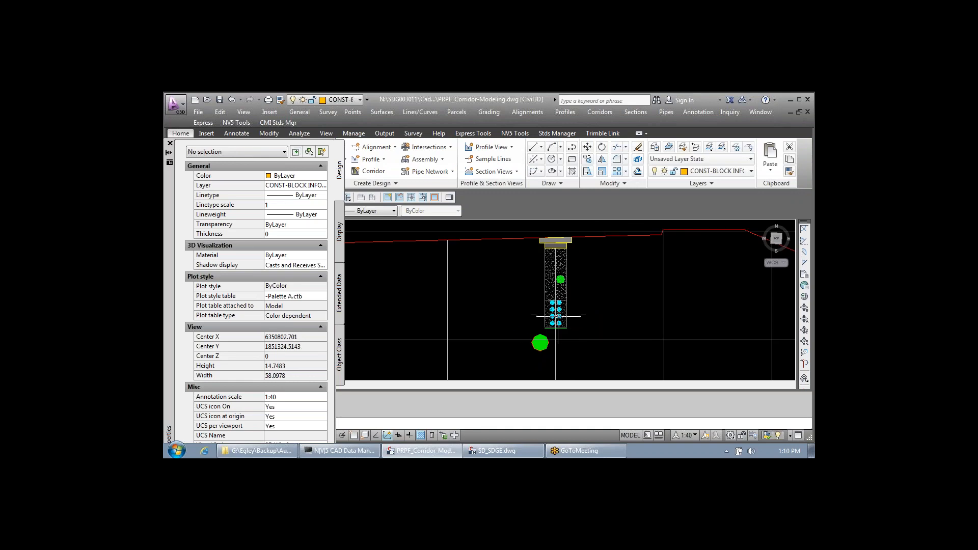
# Step: Locate station 47+00 in the plan view and check the properties of the long yellow pipe crossing there
pyautogui.scroll(-10, 558, 313)
pyautogui.scroll(-12, 534, 290)
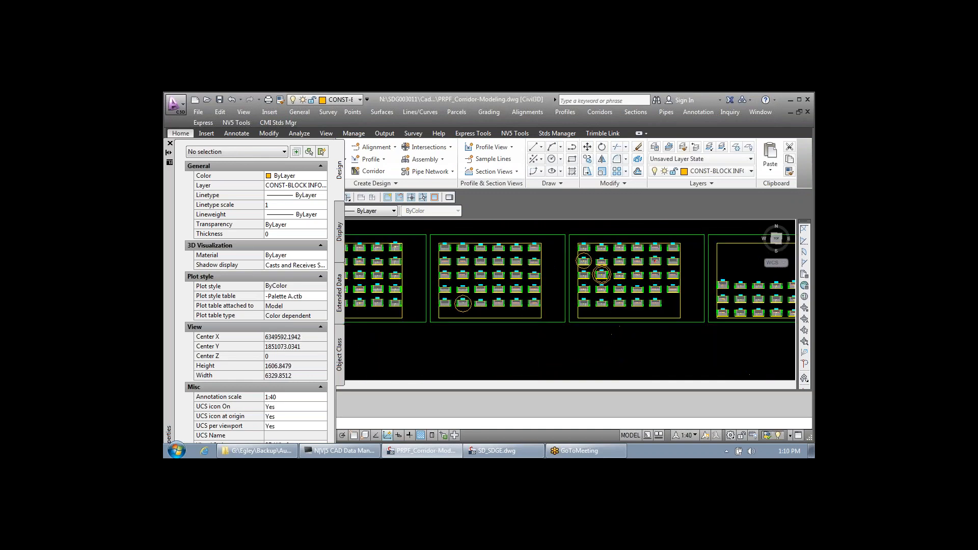
pyautogui.scroll(3, 534, 290)
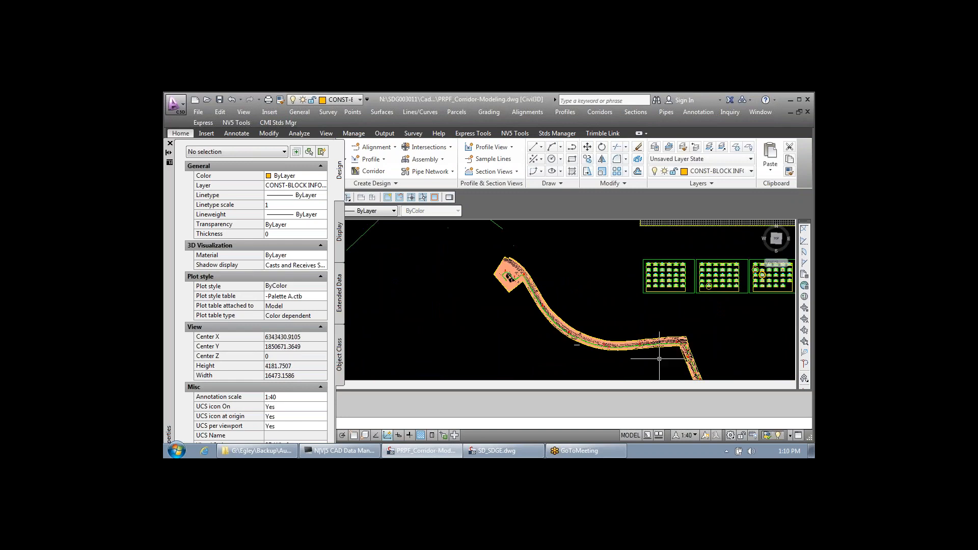
pyautogui.scroll(7, 643, 332)
pyautogui.scroll(4, 617, 338)
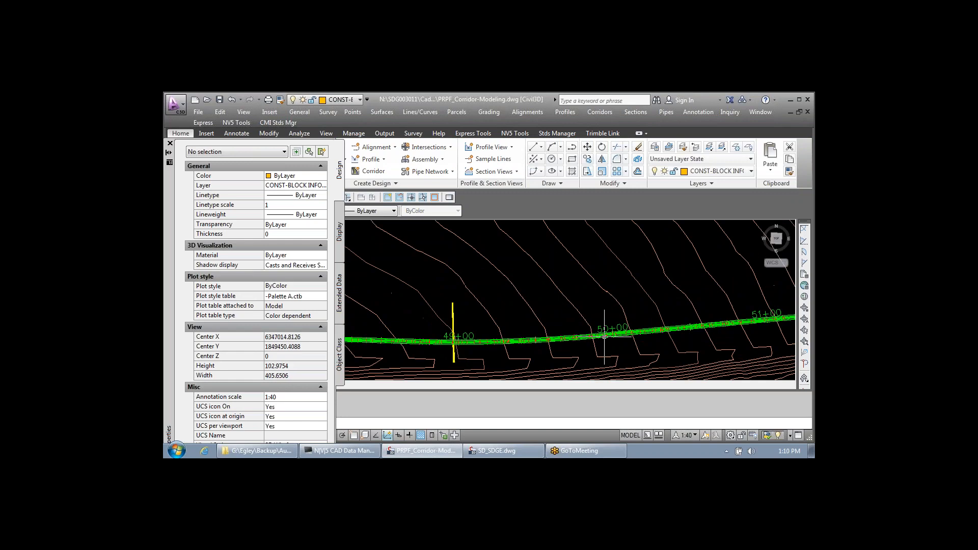
pyautogui.moveTo(597, 342); pyautogui.dragTo(977, 343, button='middle')
pyautogui.scroll(4, 549, 330)
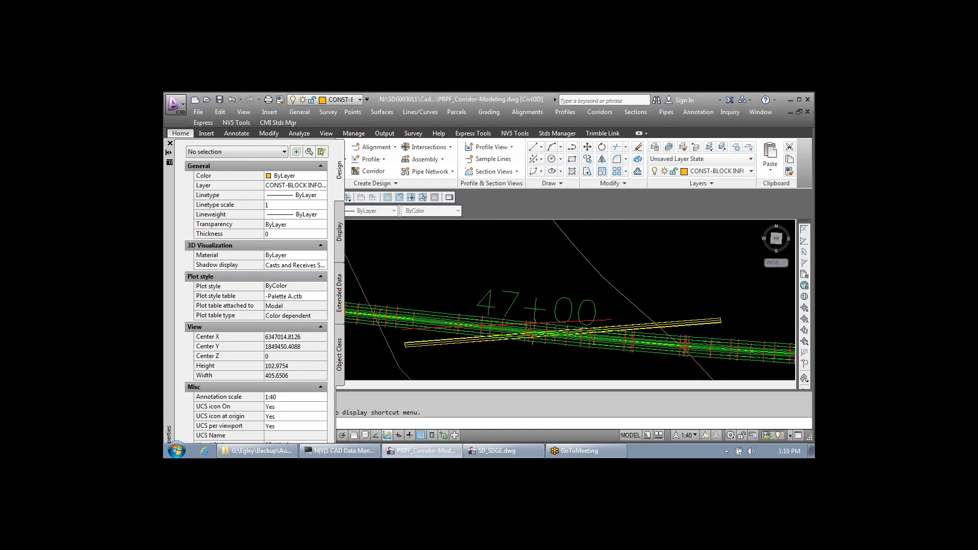
pyautogui.click(694, 326)
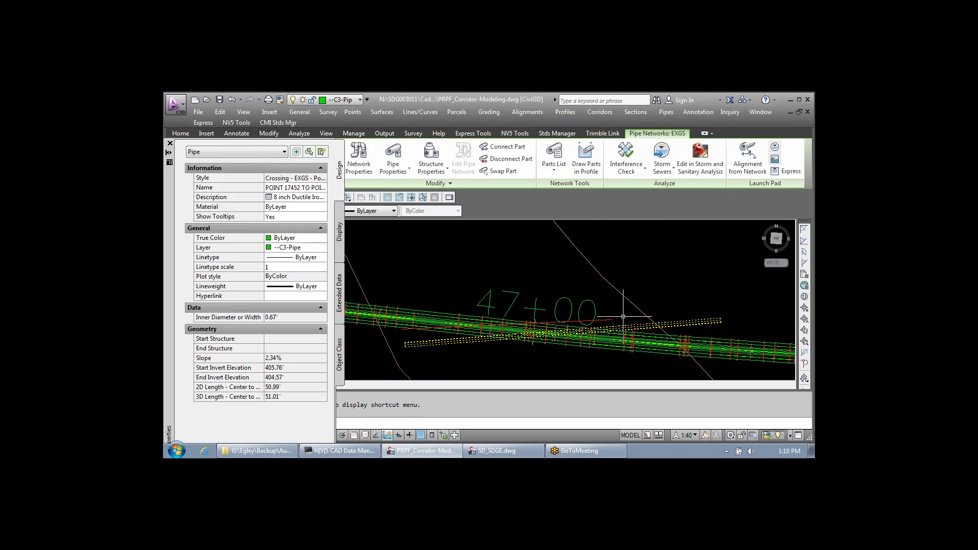
pyautogui.press('Escape')
# Step: Check the properties of the short red sewer pipe crossing at station 47+00 in plan, and clear the selection
pyautogui.click(601, 319)
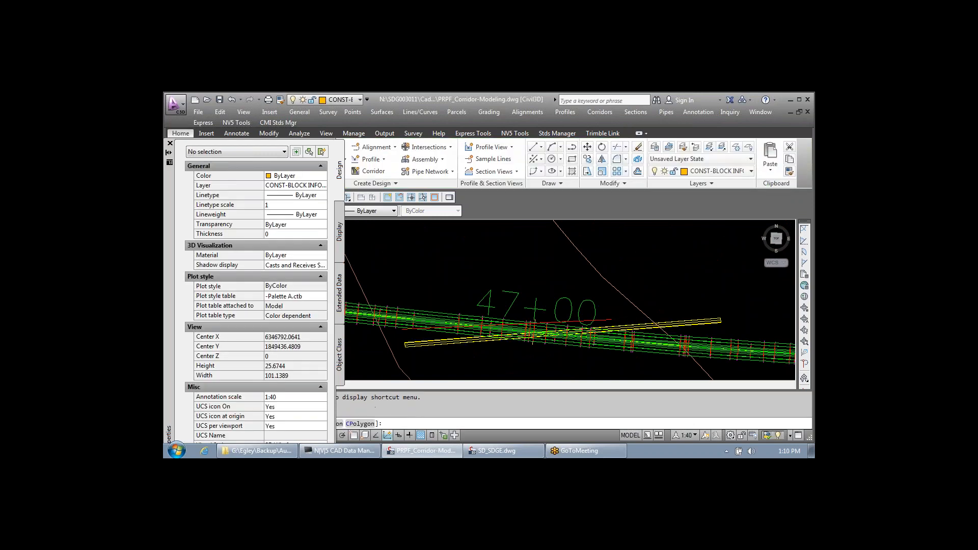
pyautogui.click(605, 319)
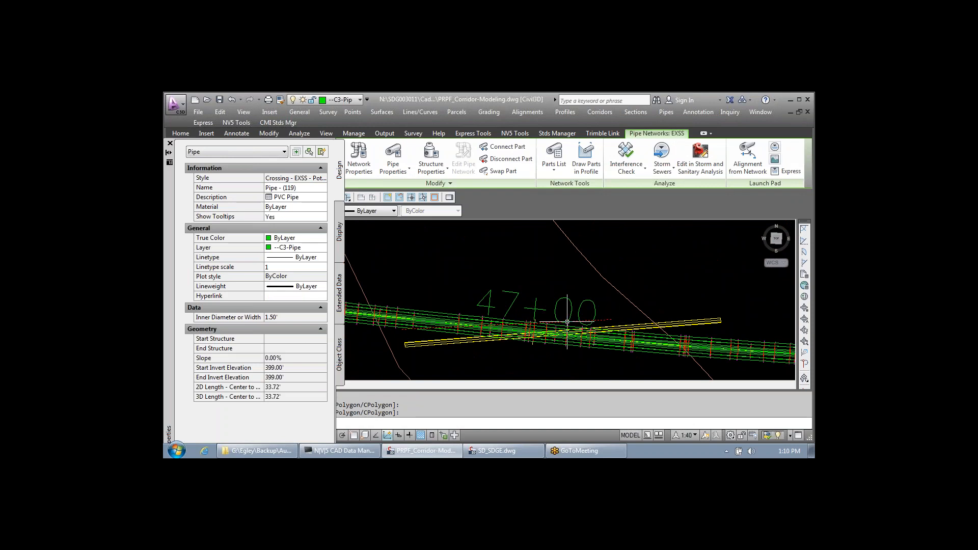
pyautogui.moveTo(567, 322)
pyautogui.press('Escape')
# Step: Return to a wider plan view of the corridor and close the Properties palette
pyautogui.scroll(-3, 539, 295)
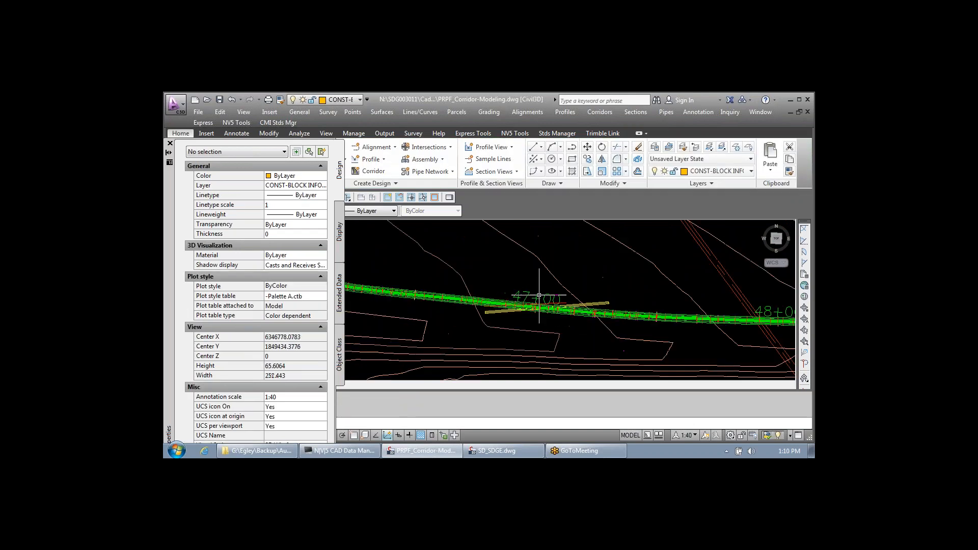
pyautogui.scroll(-12, 554, 295)
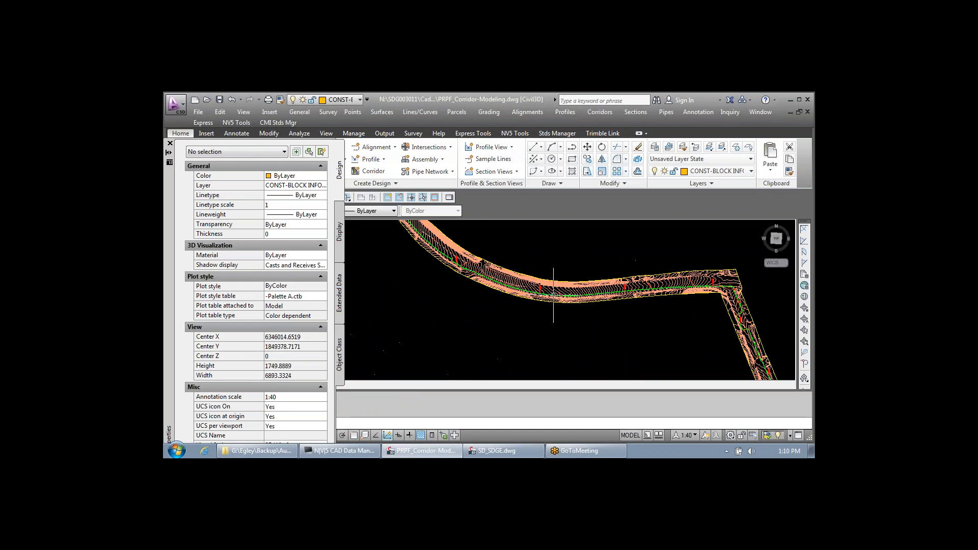
pyautogui.scroll(5, 539, 301)
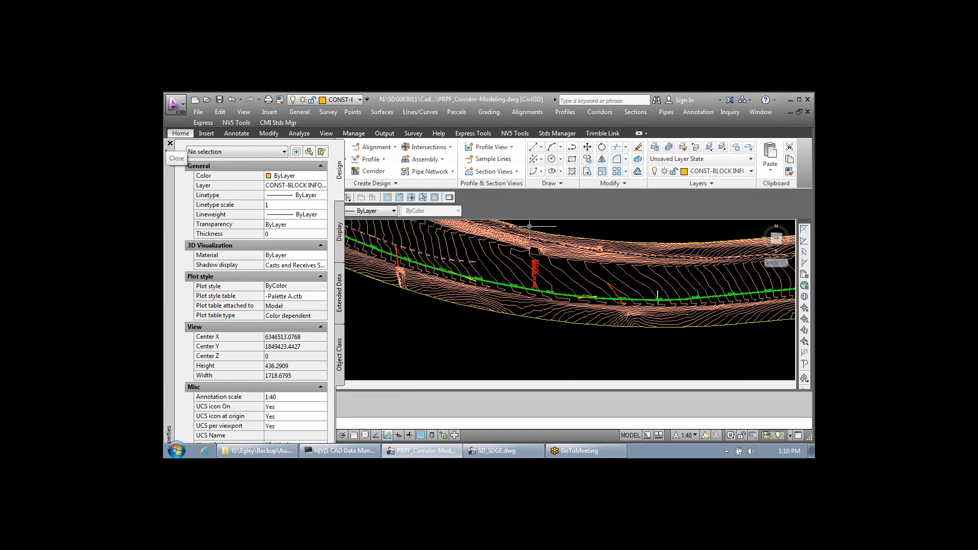
pyautogui.hotkey('ctrl', '1')
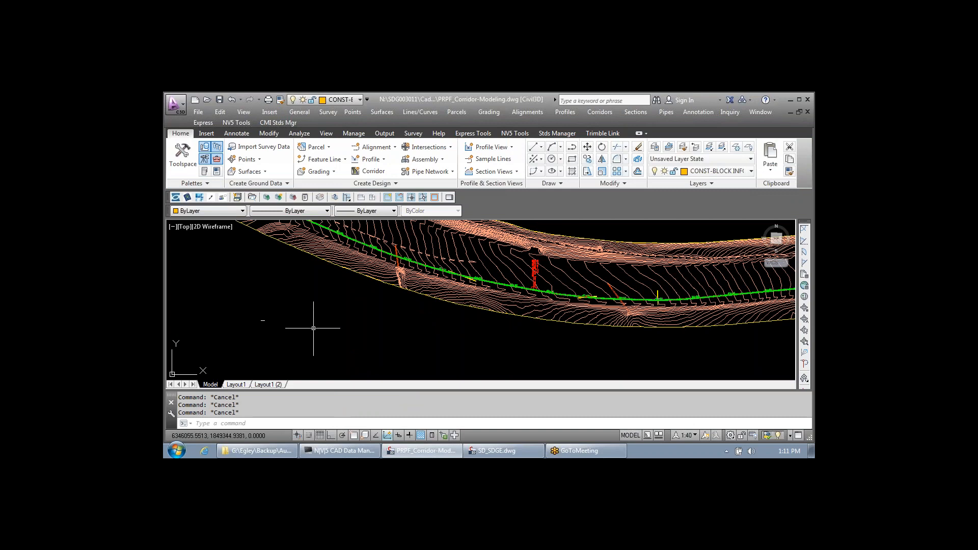
pyautogui.moveTo(497, 451)
pyautogui.moveTo(585, 451)
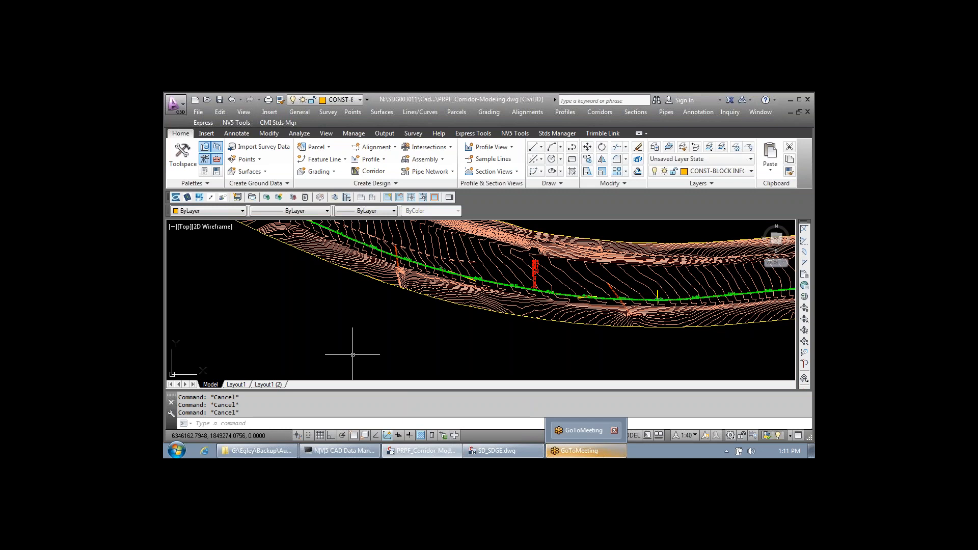
pyautogui.click(468, 340)
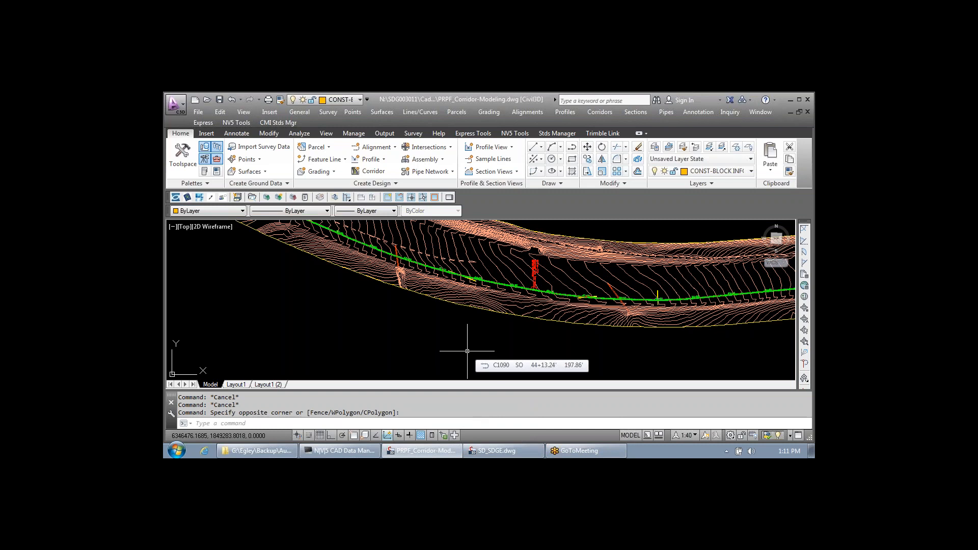
pyautogui.write('PAN')
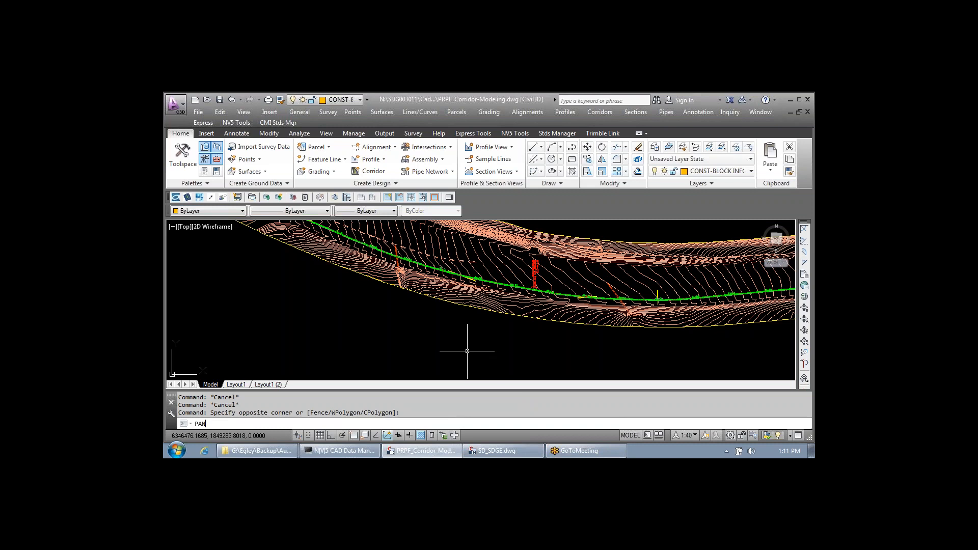
pyautogui.press('Escape')
pyautogui.press('Escape')
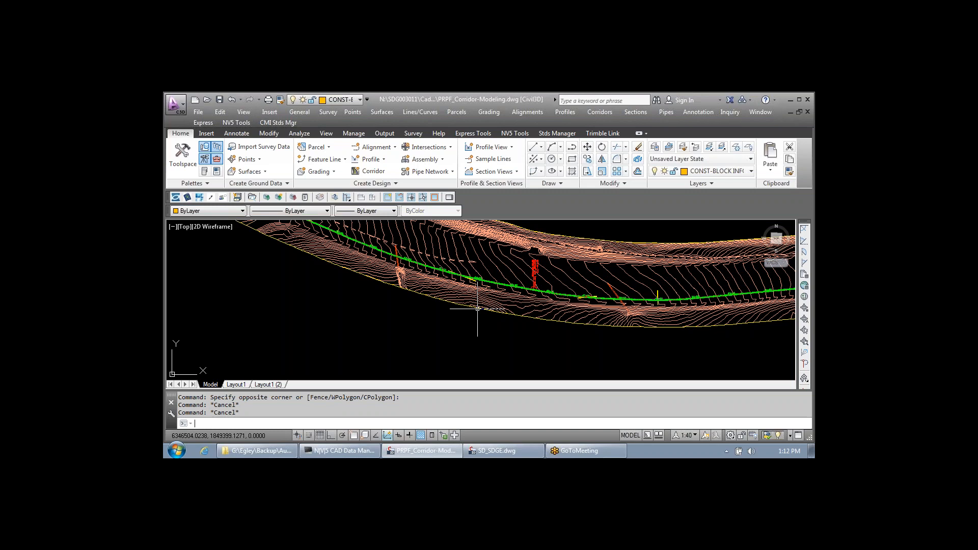
pyautogui.press('Escape')
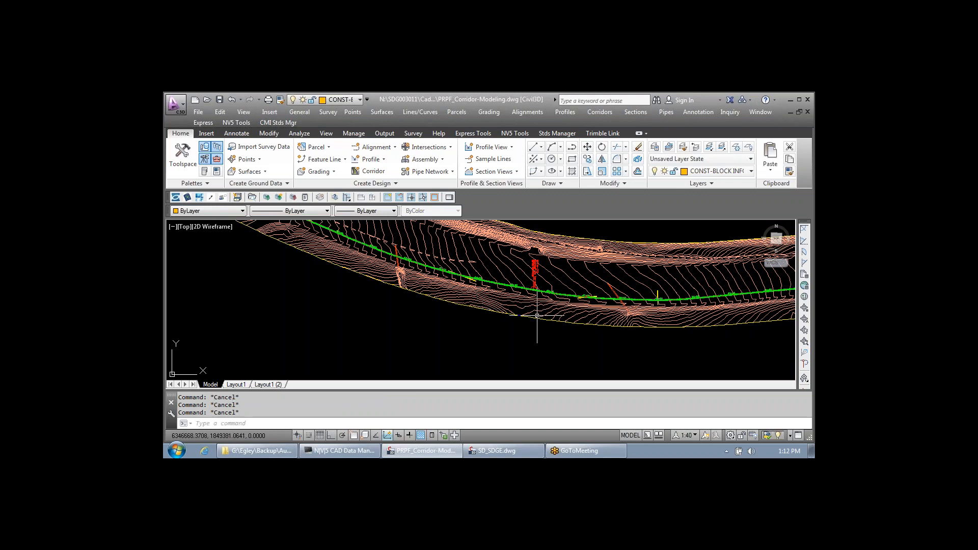